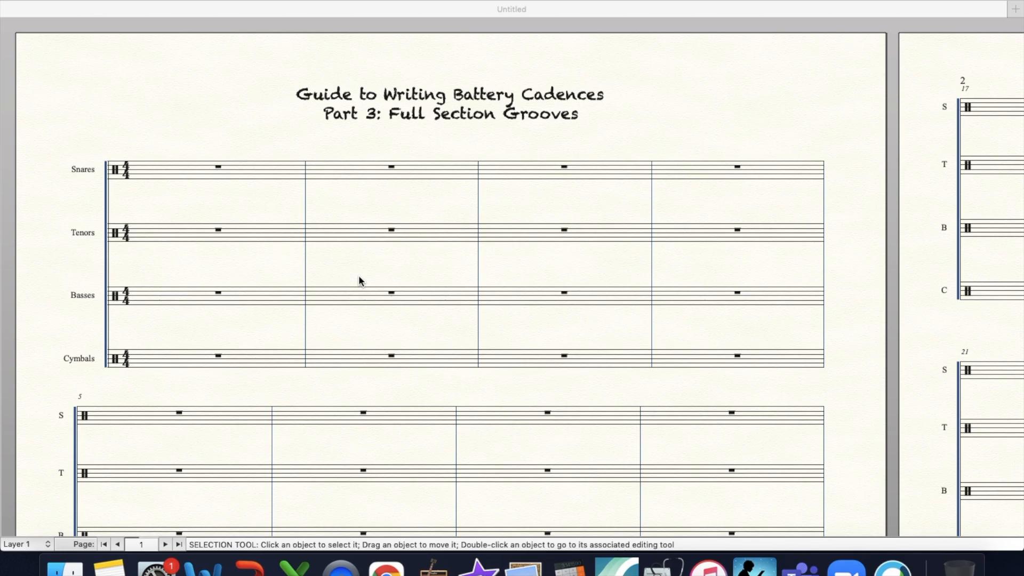
pyautogui.click(358, 276)
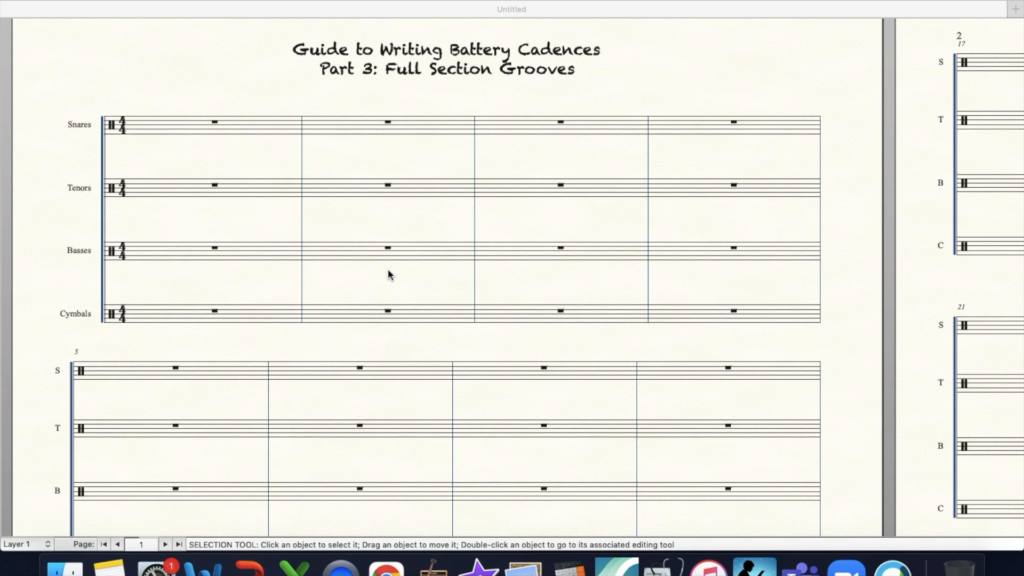
pyautogui.click(119, 160)
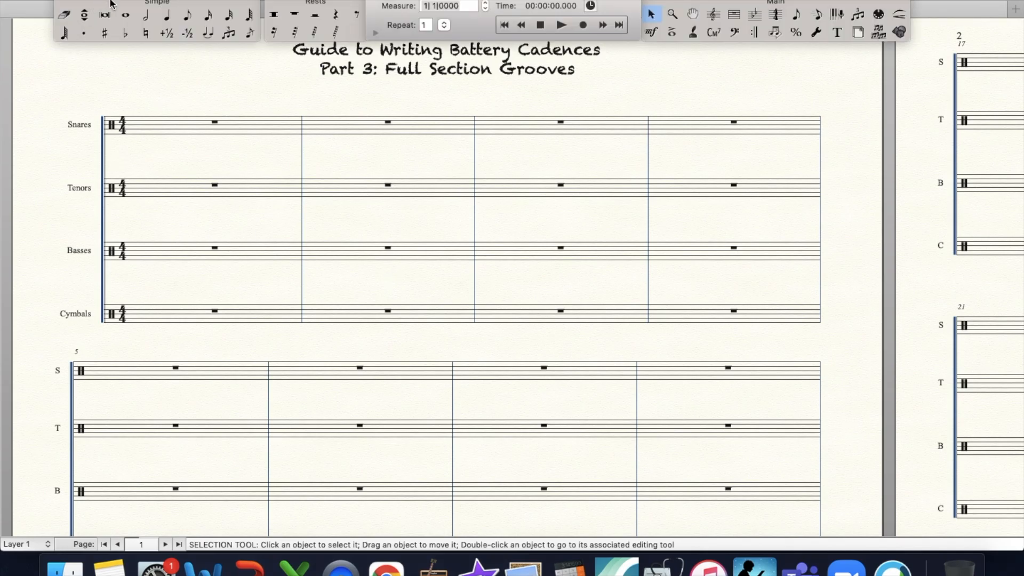
pyautogui.moveTo(303, 2); pyautogui.dragTo(300, 1)
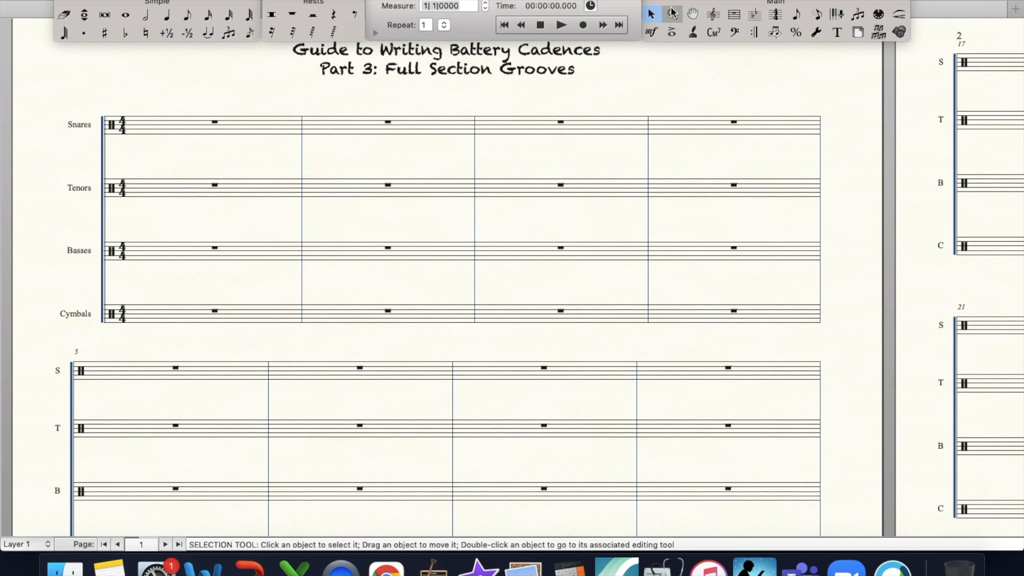
pyautogui.click(673, 13)
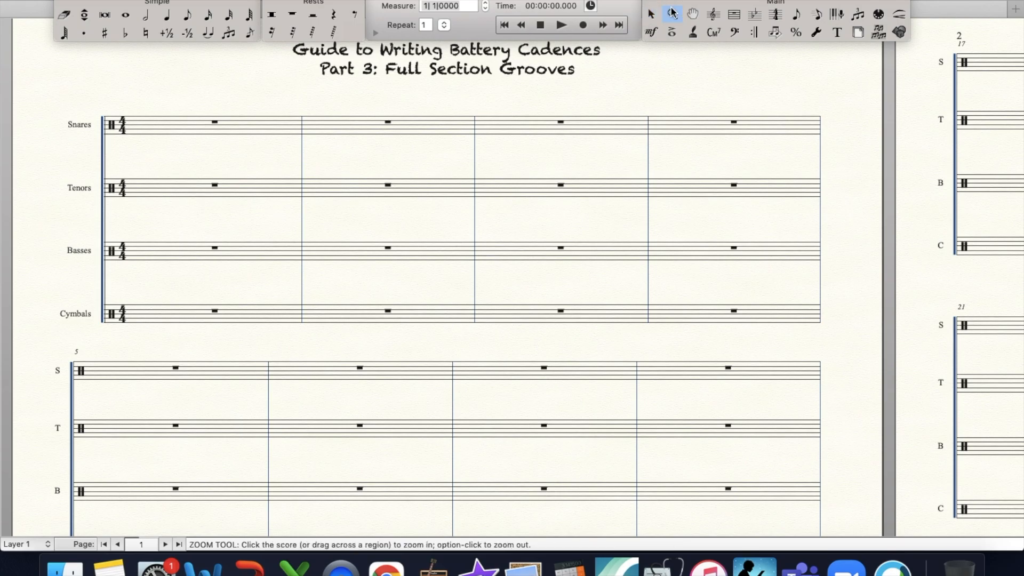
pyautogui.click(248, 116)
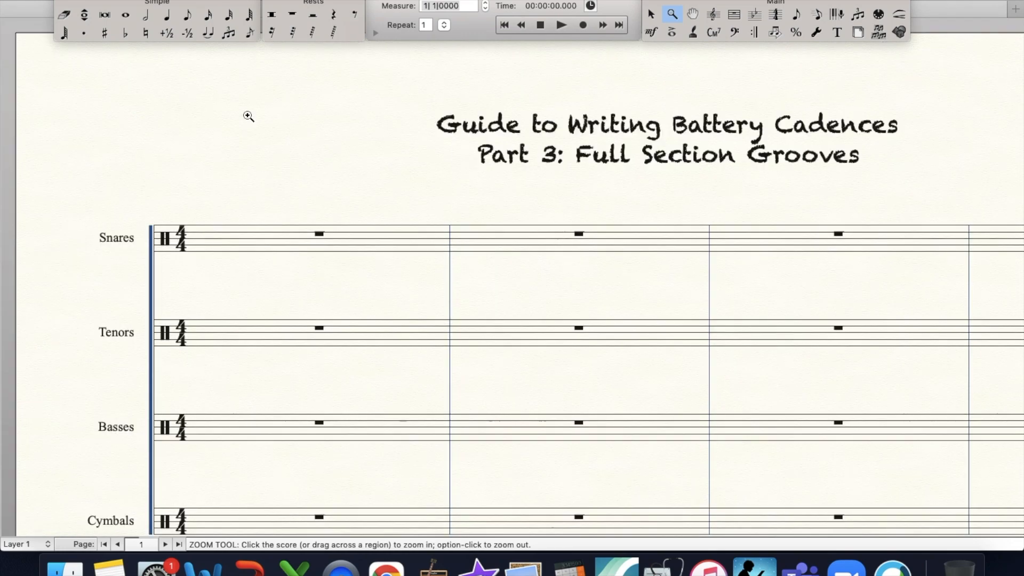
pyautogui.click(293, 167)
pyautogui.keyDown('alt'); pyautogui.click(295, 170); pyautogui.keyUp('alt')
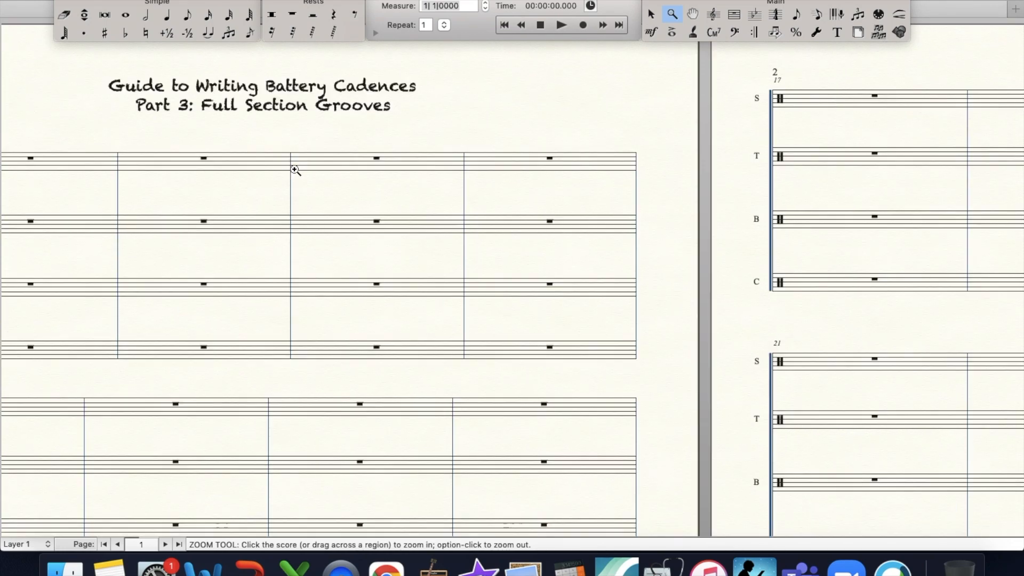
pyautogui.hscroll(-3, 295, 170)
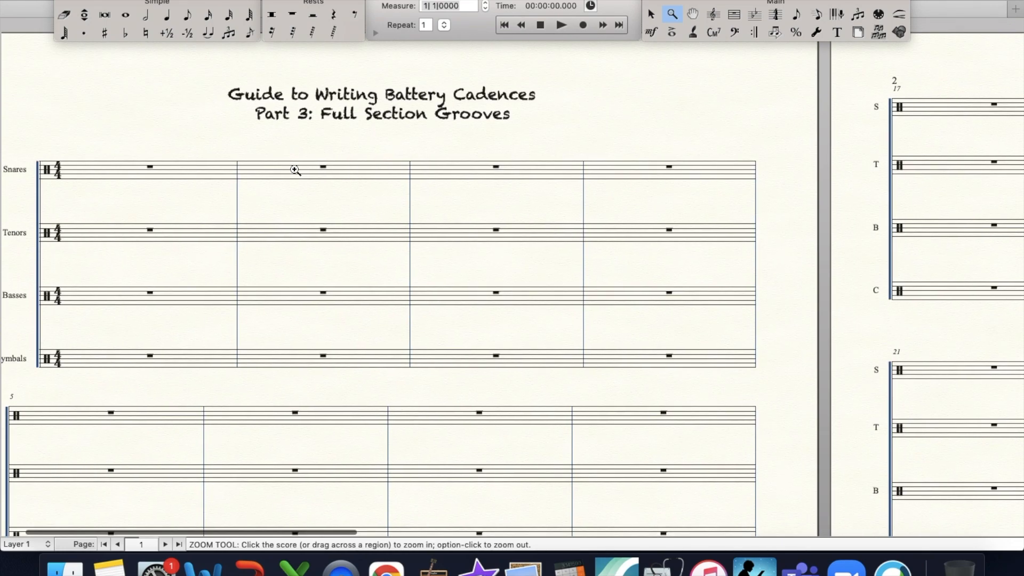
pyautogui.click(283, 114)
pyautogui.scroll(-2, 322, 144)
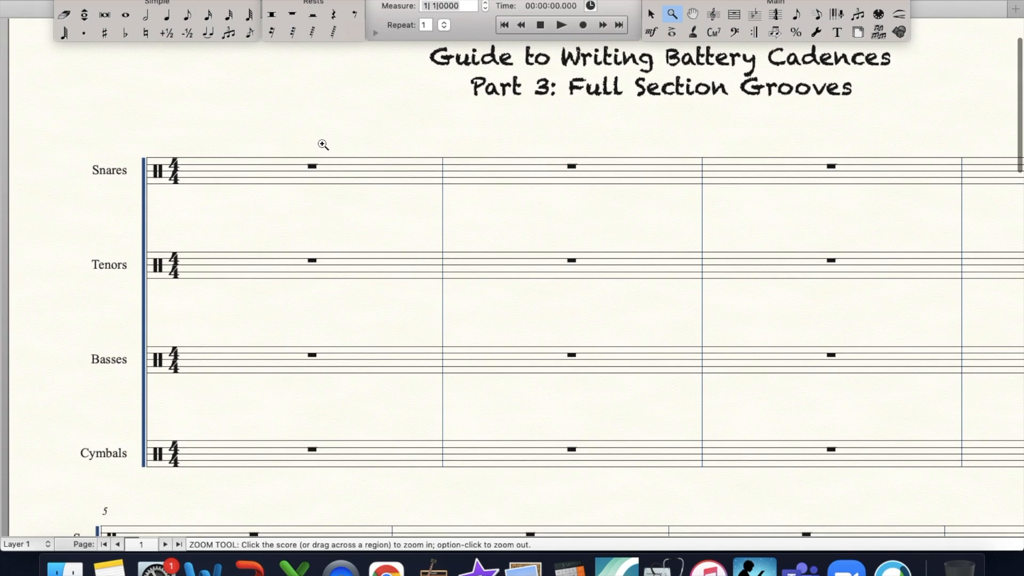
pyautogui.hscroll(2, 322, 144)
pyautogui.keyDown('alt'); pyautogui.click(323, 144); pyautogui.keyUp('alt')
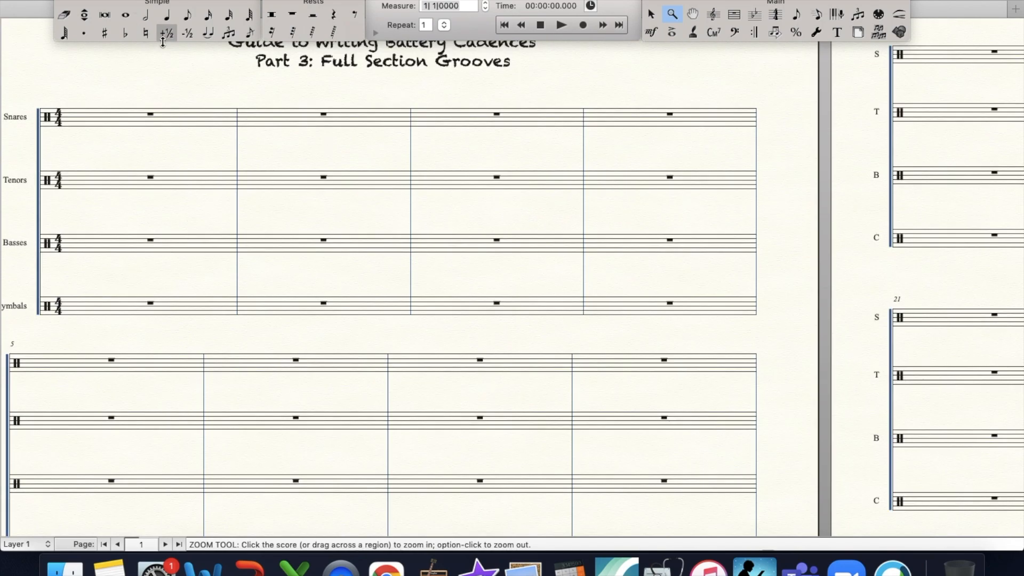
# - Fill the first Snares measure with eight eighth-note Snare Section Rims in layer 1
pyautogui.click(187, 14)
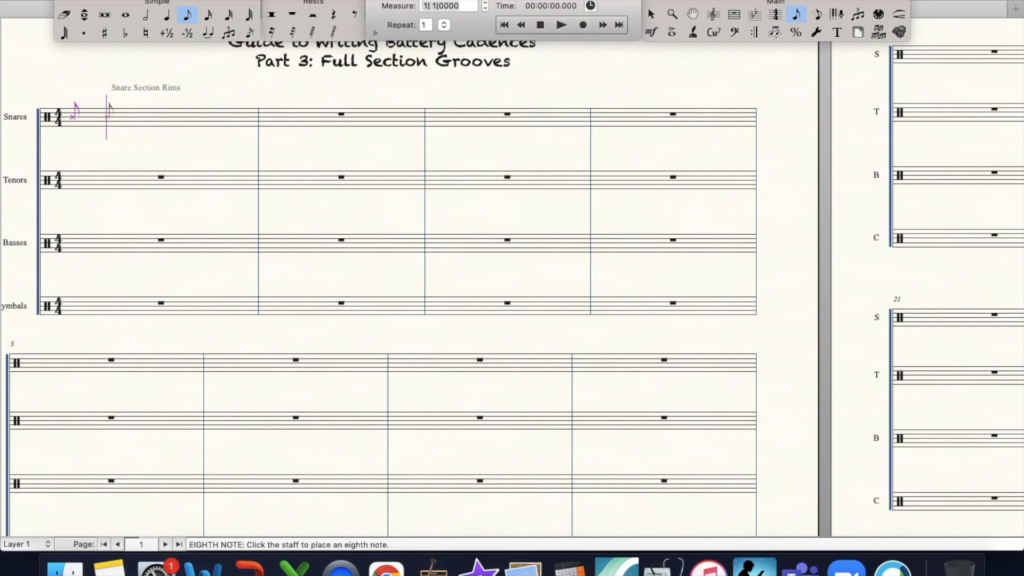
pyautogui.press('Return')
pyautogui.press('Return')
pyautogui.press('Return')
pyautogui.press('Return')
pyautogui.press('Return')
pyautogui.press('Return')
pyautogui.press('Return')
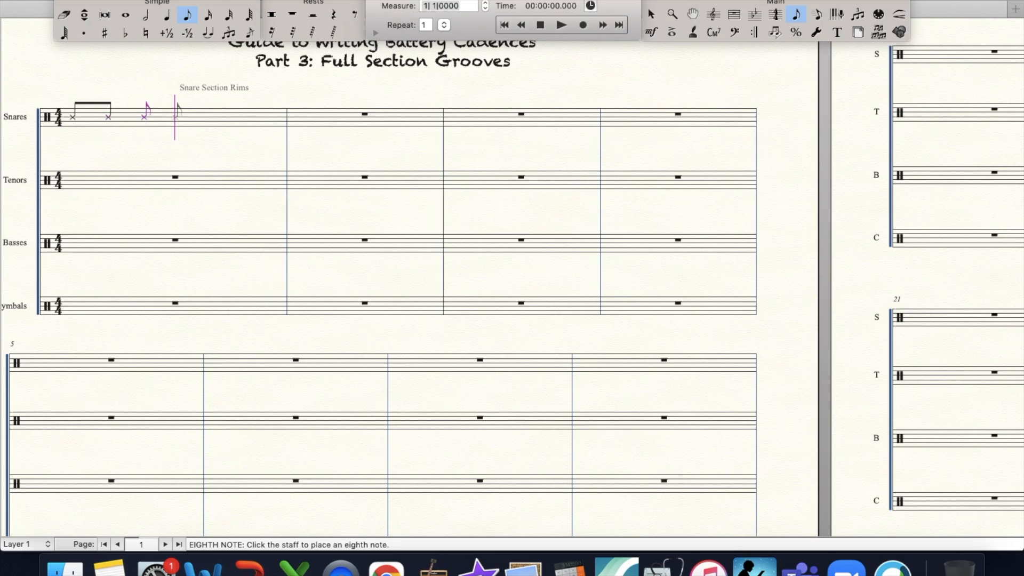
# - In layer 2 of the first Snares measure, enter quarter rests on beats 1 and 3 and quarter-note hits on beats 2 and 4
pyautogui.press('5')
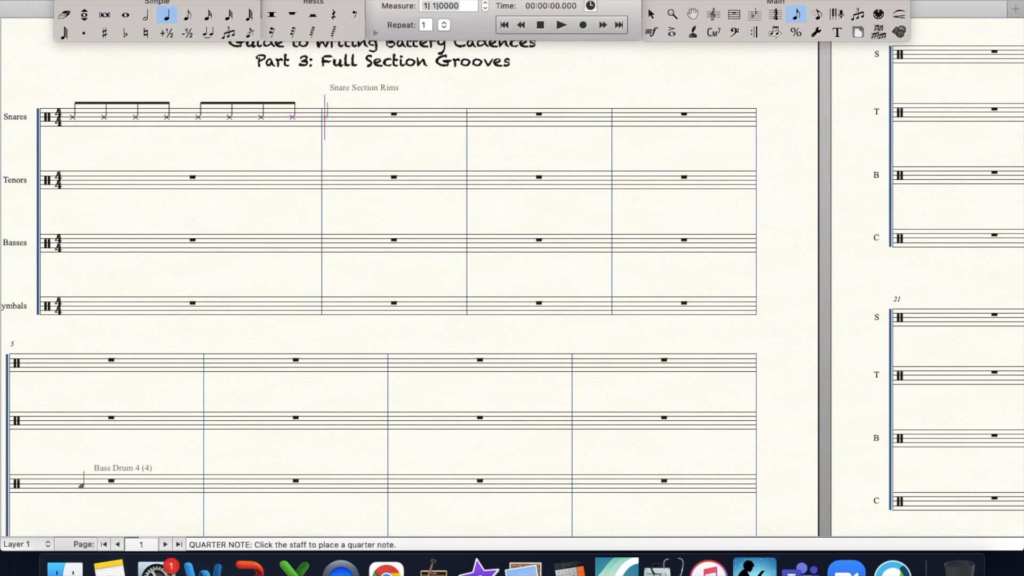
pyautogui.click(24, 544)
pyautogui.click(19, 504)
pyautogui.click(333, 15)
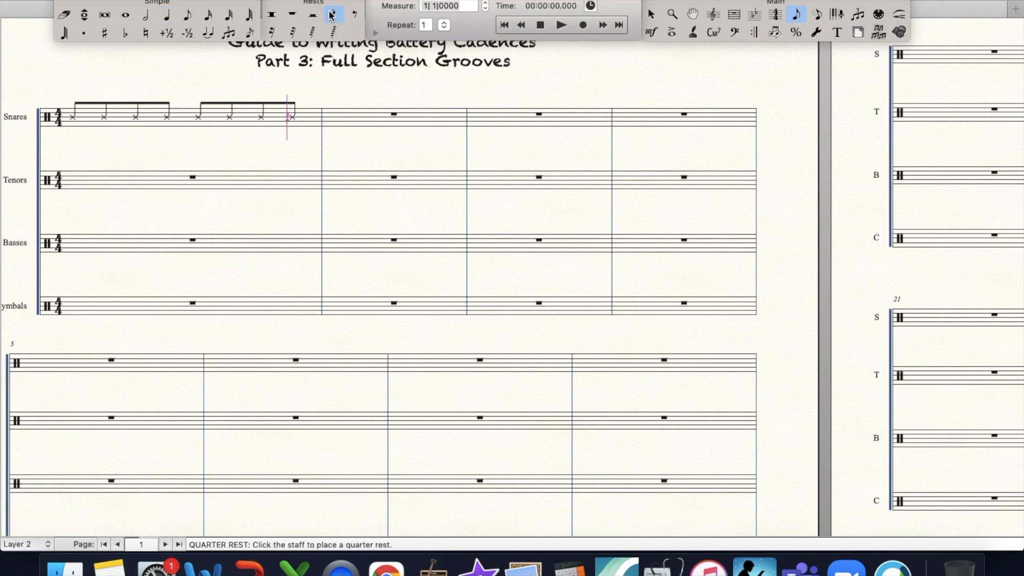
pyautogui.click(154, 125)
pyautogui.click(168, 16)
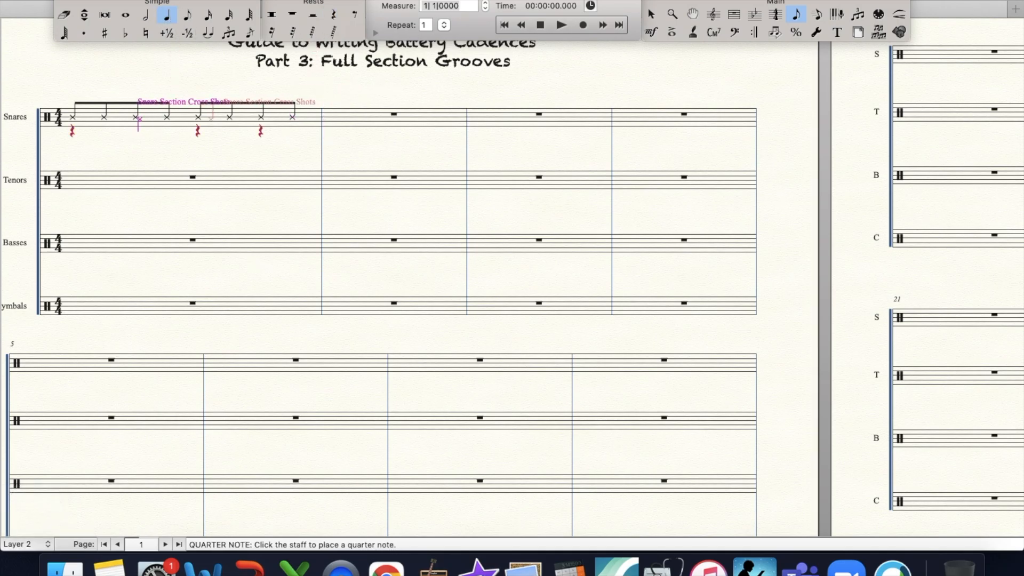
pyautogui.click(139, 119)
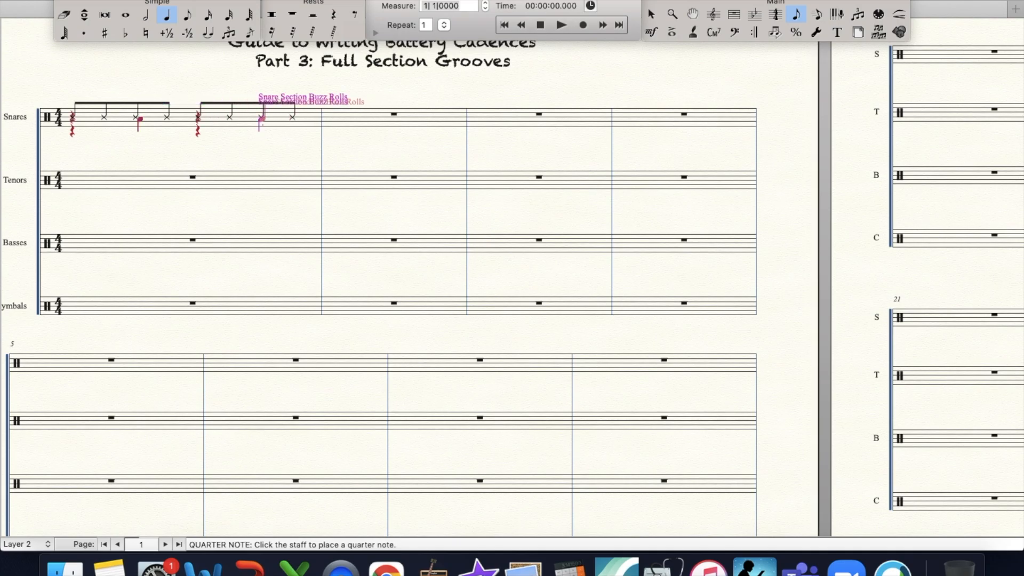
pyautogui.click(264, 118)
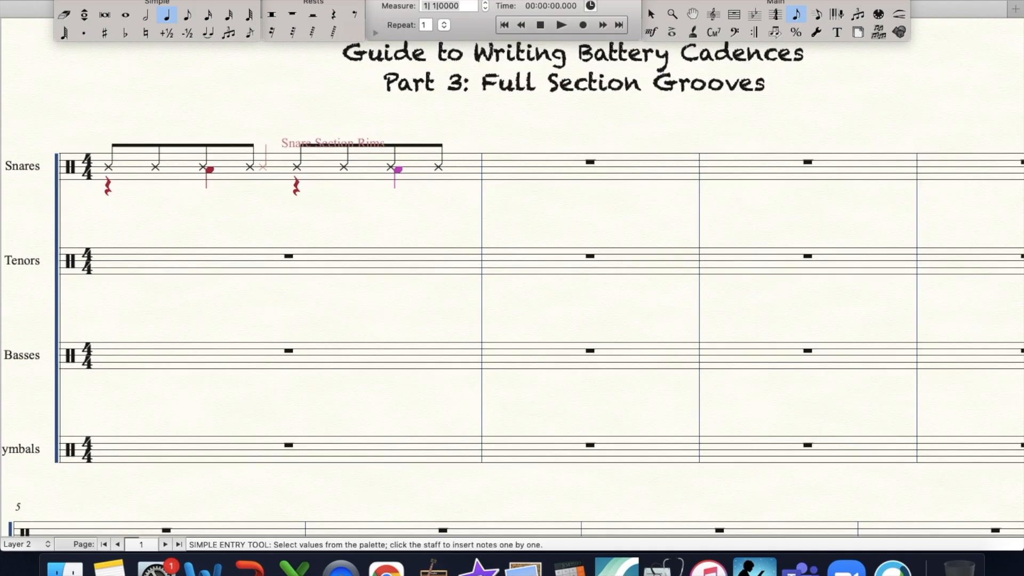
# - Copy the first Snares measure into measures 2 and 3
pyautogui.click(729, 14)
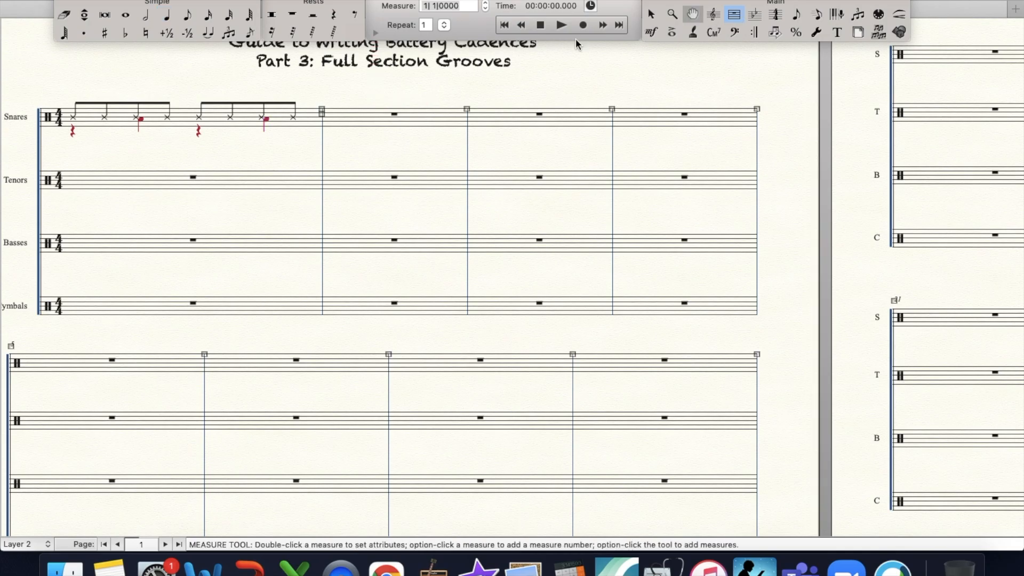
pyautogui.moveTo(201, 123); pyautogui.dragTo(506, 112)
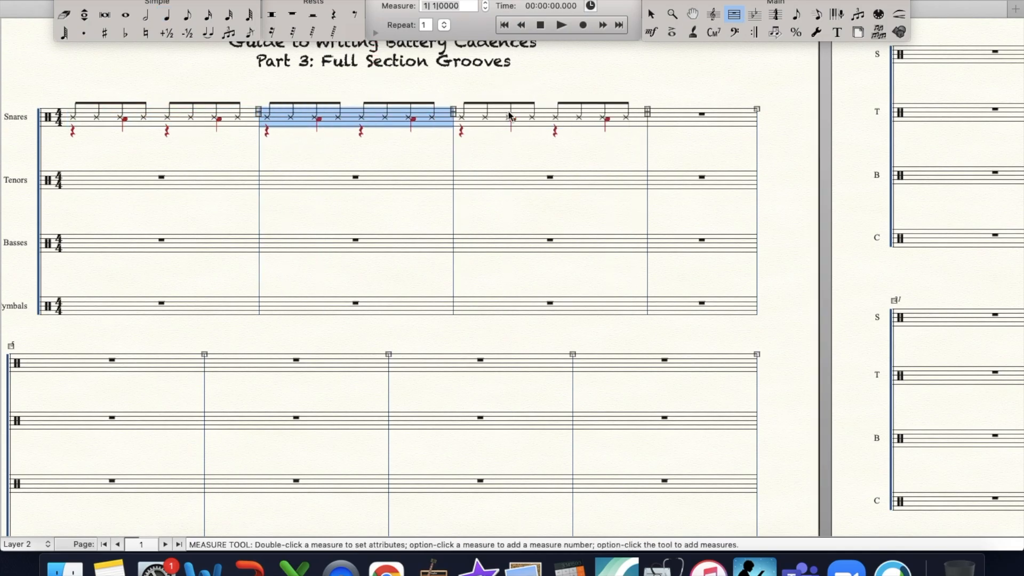
# - In layer 1, enter a quarter-note snare hit on beat 1 of the fourth Snares measure
pyautogui.click(168, 18)
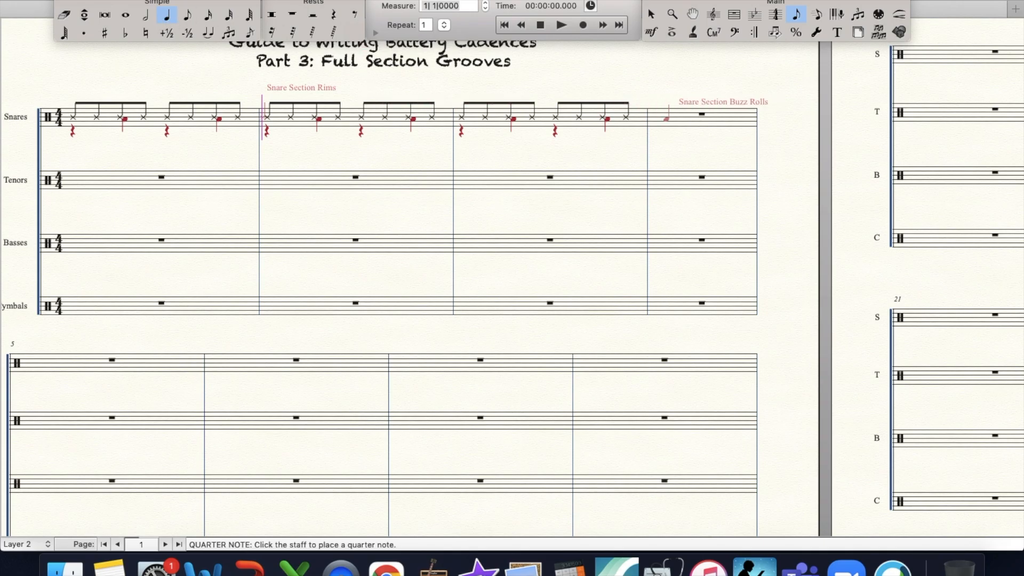
pyautogui.click(25, 544)
pyautogui.click(29, 492)
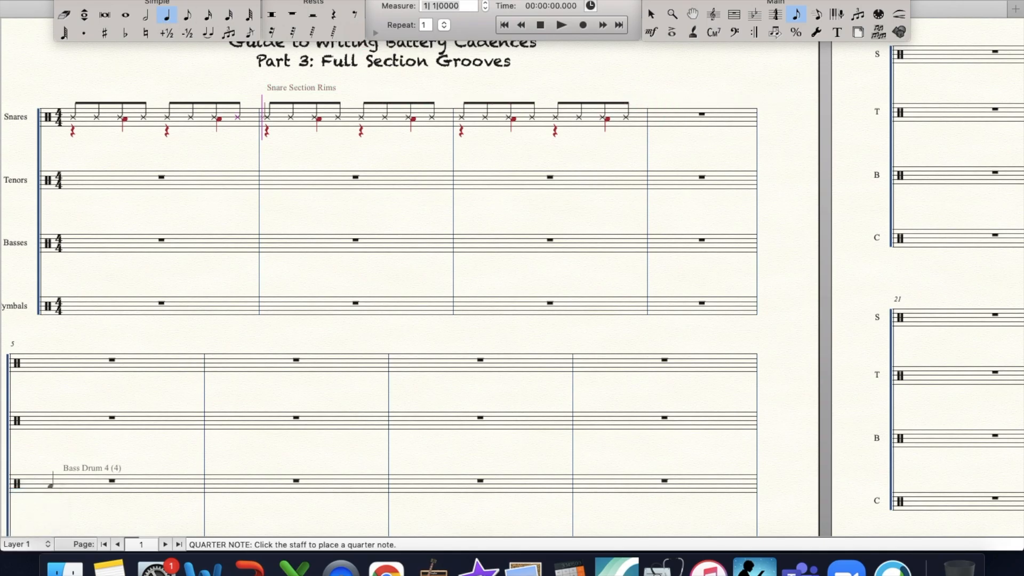
pyautogui.click(659, 118)
pyautogui.press('Up')
pyautogui.press('Down')
pyautogui.click(354, 14)
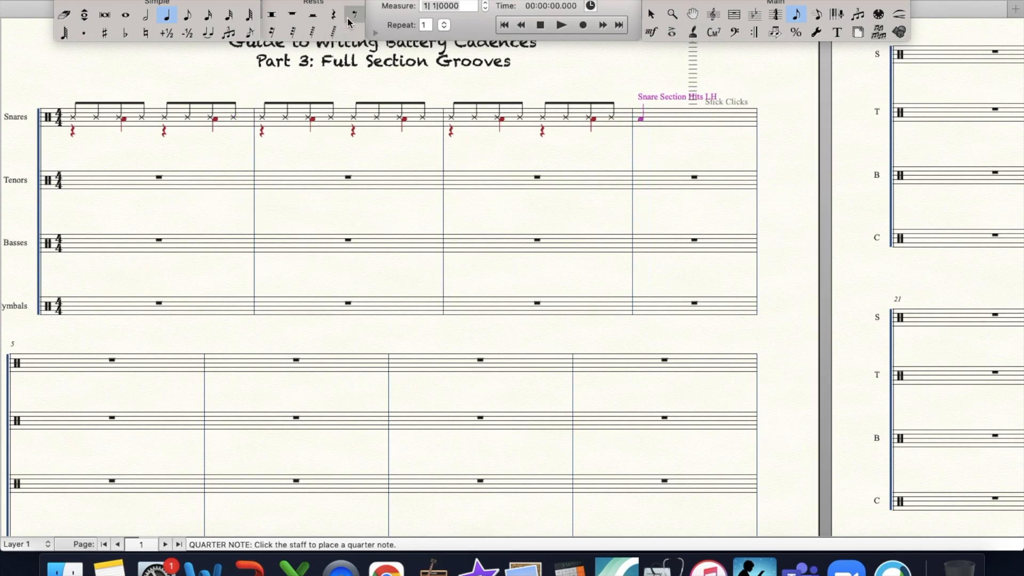
pyautogui.click(355, 135)
pyautogui.press('super+z')
# - In layer 2 of Snares measure 2, change the beat 3 quarter rest to an eighth rest and add an eighth-note hit at the measure's end
pyautogui.click(22, 555)
pyautogui.click(20, 544)
pyautogui.click(34, 505)
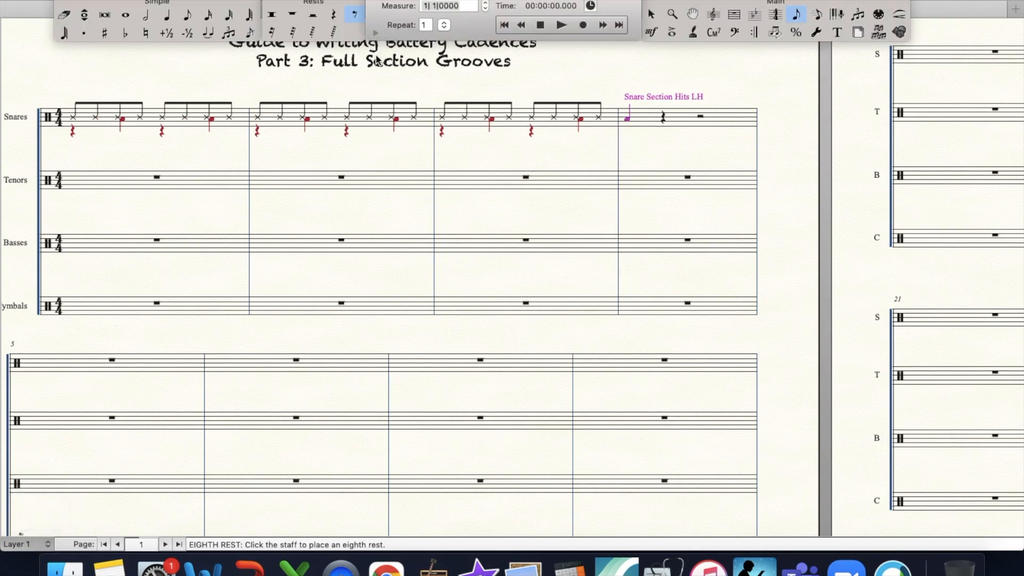
pyautogui.click(347, 128)
pyautogui.click(188, 15)
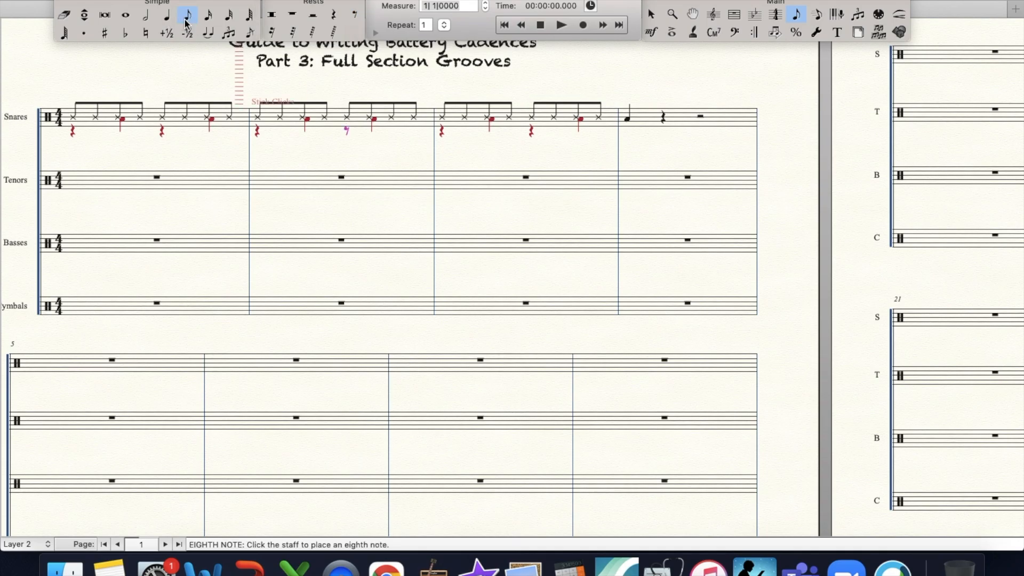
pyautogui.click(420, 120)
pyautogui.press('Down')
pyautogui.press('Down')
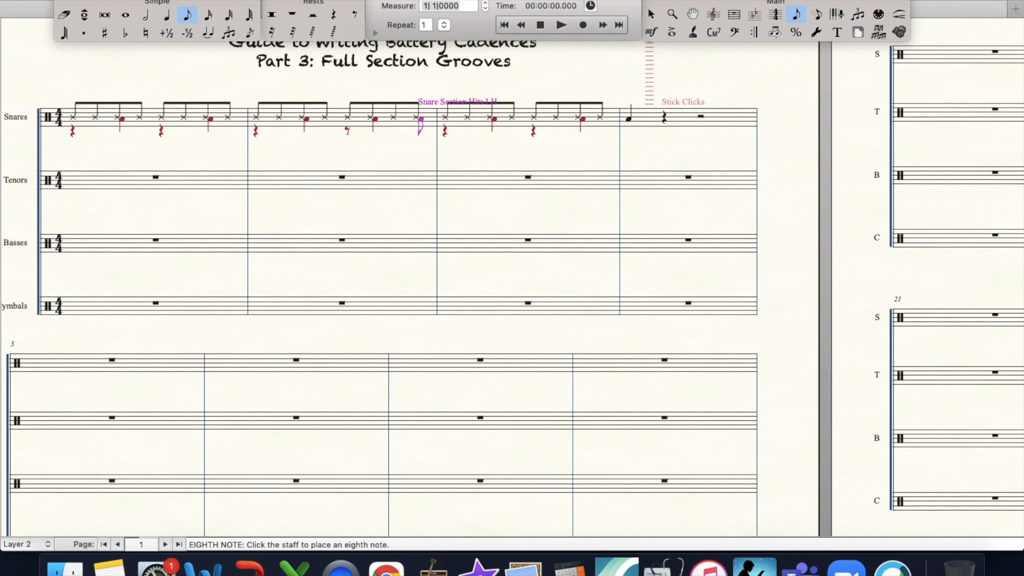
# - In layer 1, enter a Low Tom quarter note on beat 1 of the first Tenors measure
pyautogui.click(166, 14)
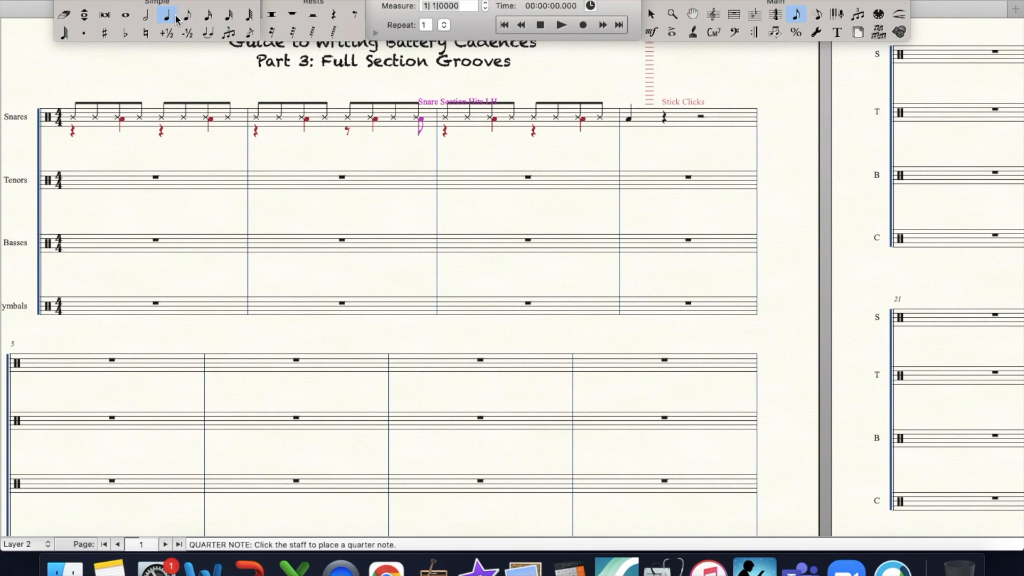
pyautogui.click(24, 544)
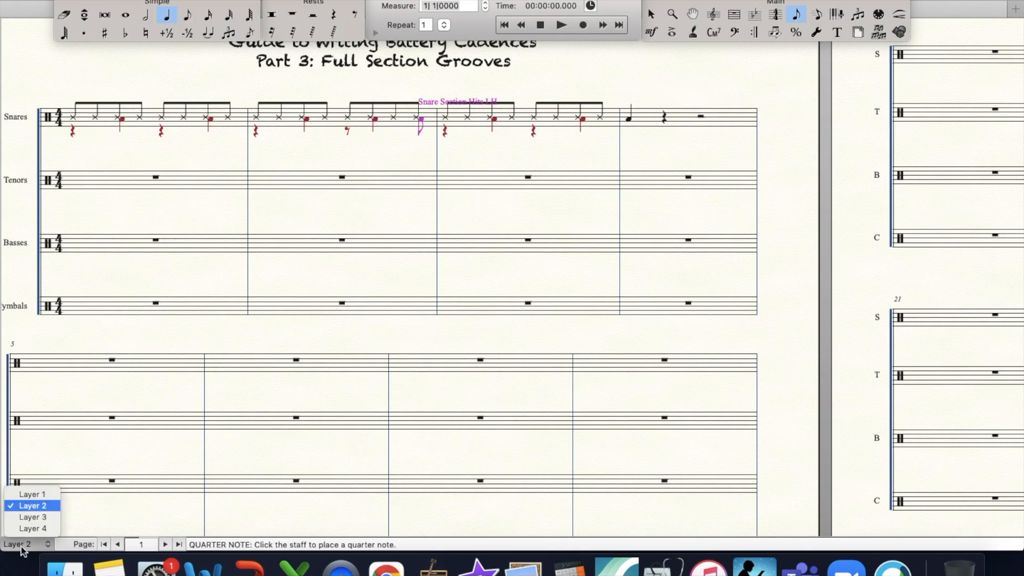
pyautogui.click(32, 494)
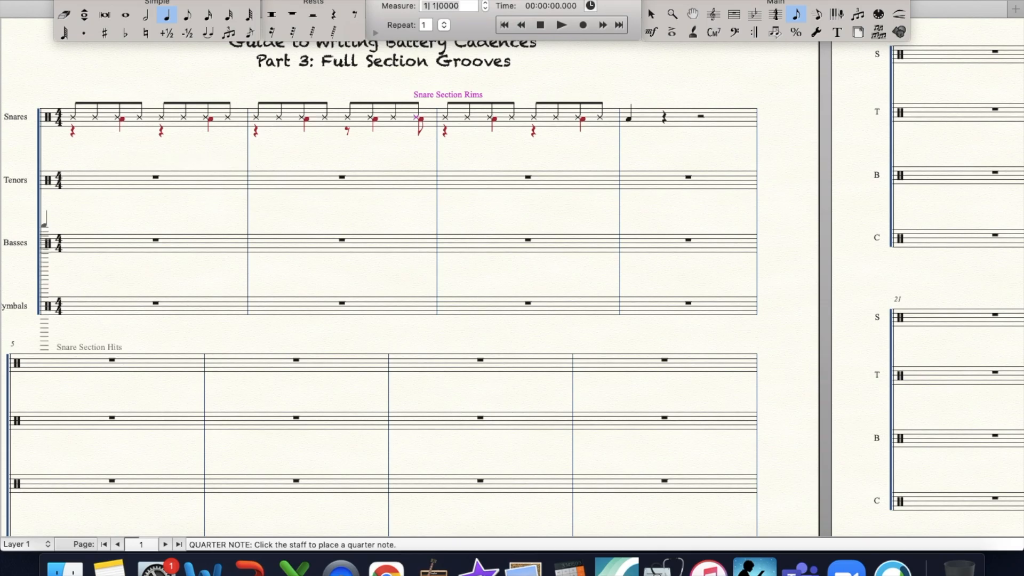
pyautogui.click(80, 185)
# - On beat 2 of the first Tenors measure, enter a dotted-eighth High Tom Shot/Rim LH followed by a Low Tom 16th note
pyautogui.click(193, 16)
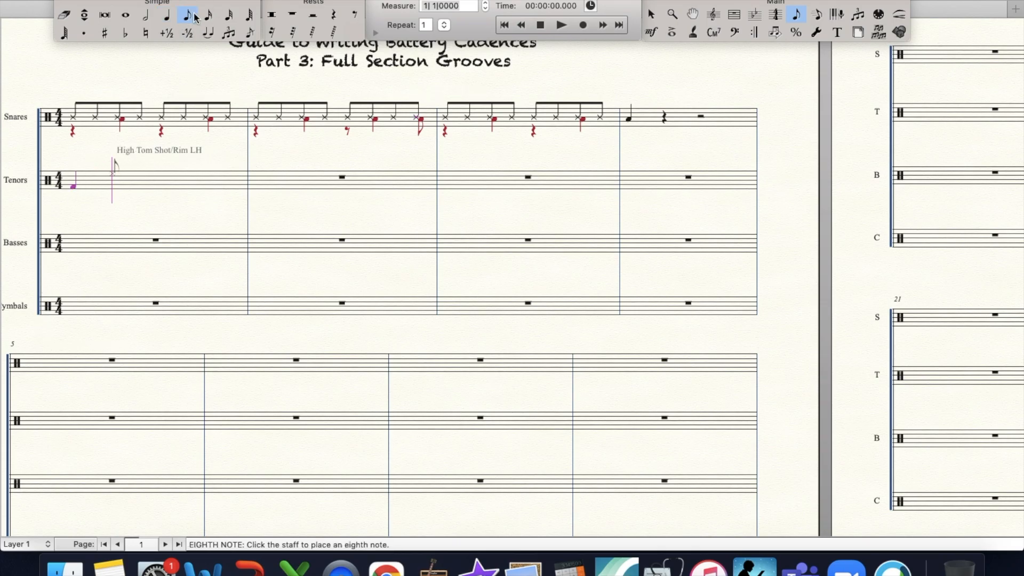
pyautogui.press('Return')
pyautogui.press('.')
pyautogui.click(209, 15)
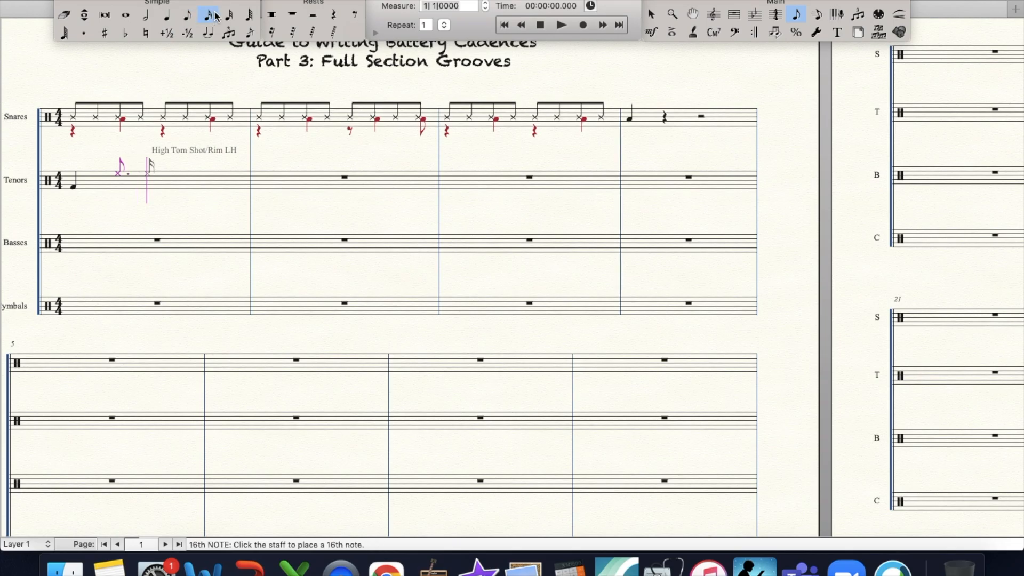
pyautogui.press('Down')
pyautogui.press('Down')
pyautogui.press('Down')
pyautogui.press('Down')
pyautogui.press('Down')
pyautogui.press('Down')
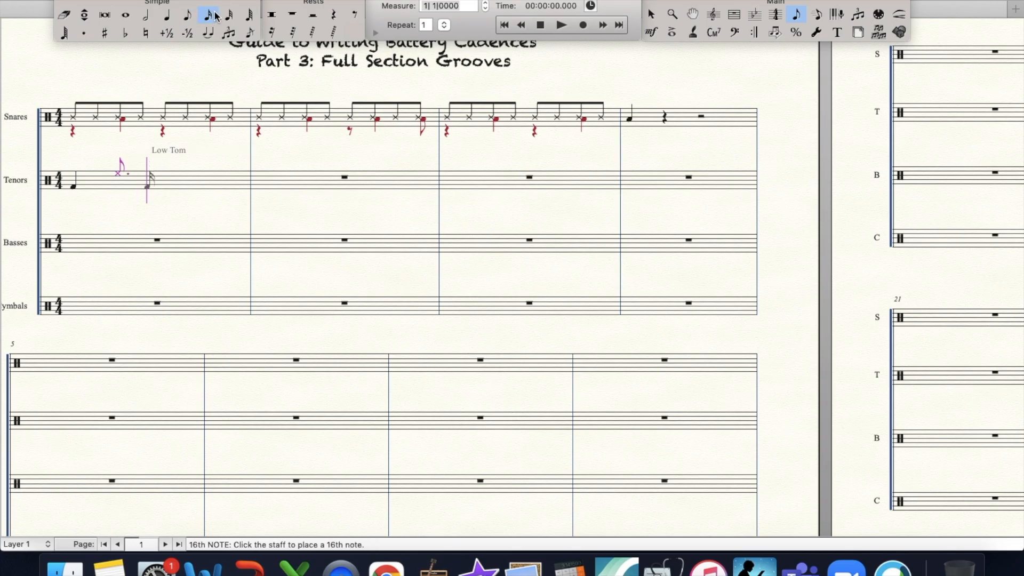
pyautogui.press('Return')
# - Complete the first Tenors measure with four eighth notes: two Low Tom, one high tom rim shot and one Low Tom
pyautogui.click(187, 16)
pyautogui.press('Return')
pyautogui.press('Return')
pyautogui.press('Up')
pyautogui.press('Up')
pyautogui.press('Up')
pyautogui.press('Up')
pyautogui.press('Up')
pyautogui.press('Return')
pyautogui.press('Down')
pyautogui.press('Down')
pyautogui.press('Down')
pyautogui.press('Down')
pyautogui.press('Down')
pyautogui.press('Return')
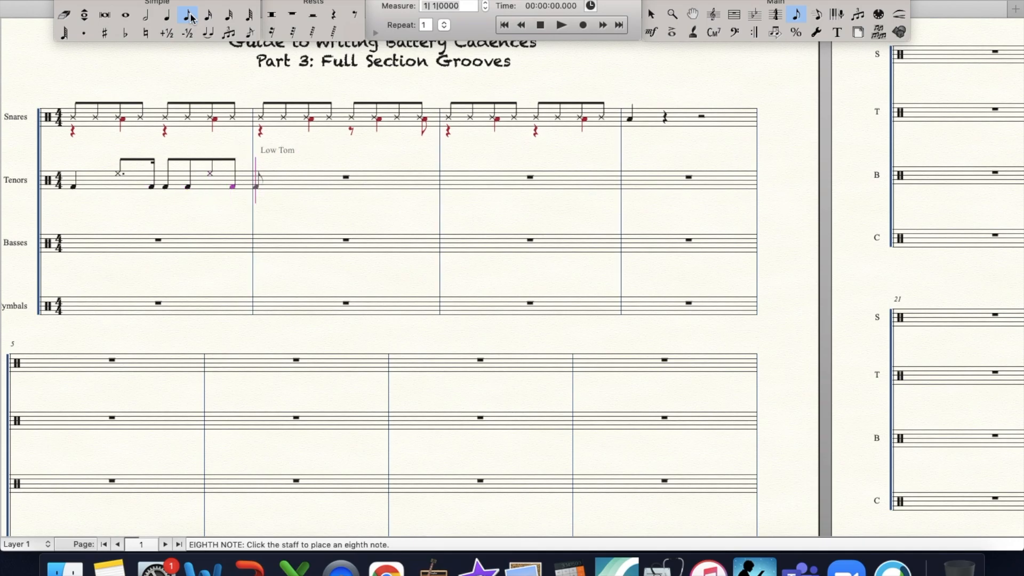
# - Add accents to the two high tom rim shots in the first Tenors measure
pyautogui.click(672, 32)
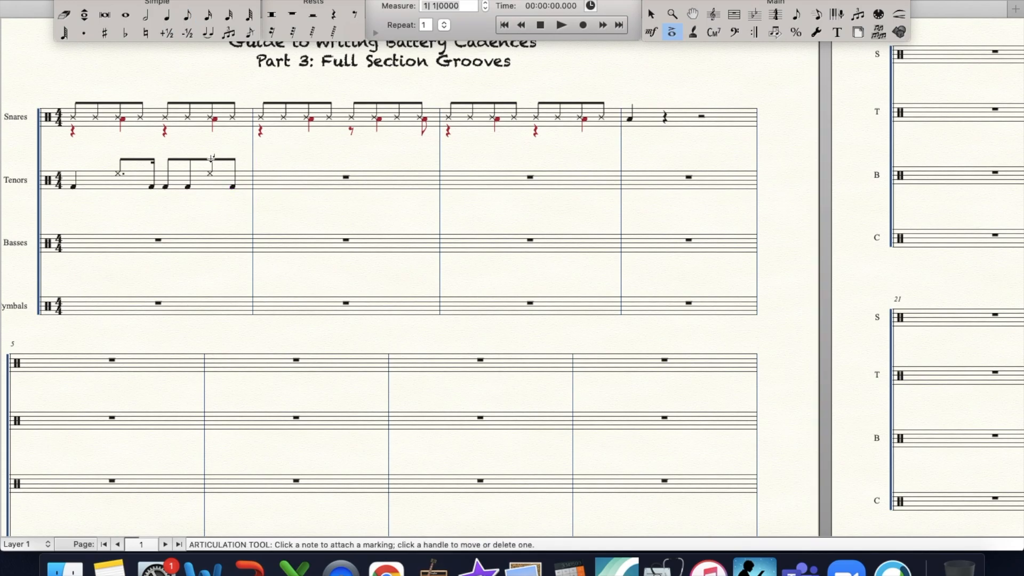
pyautogui.click(211, 158)
pyautogui.press('Return')
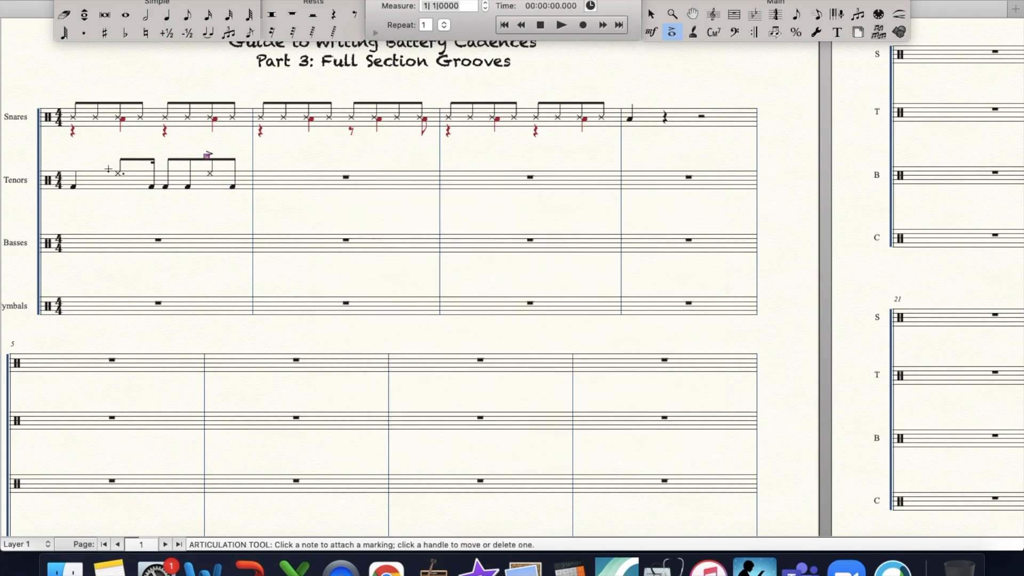
pyautogui.click(120, 160)
pyautogui.press('Right')
pyautogui.press('Right')
pyautogui.press('Return')
# - On beat 1 of the second Tenors measure, enter an eighth rest followed by a Low Tom eighth note
pyautogui.click(354, 14)
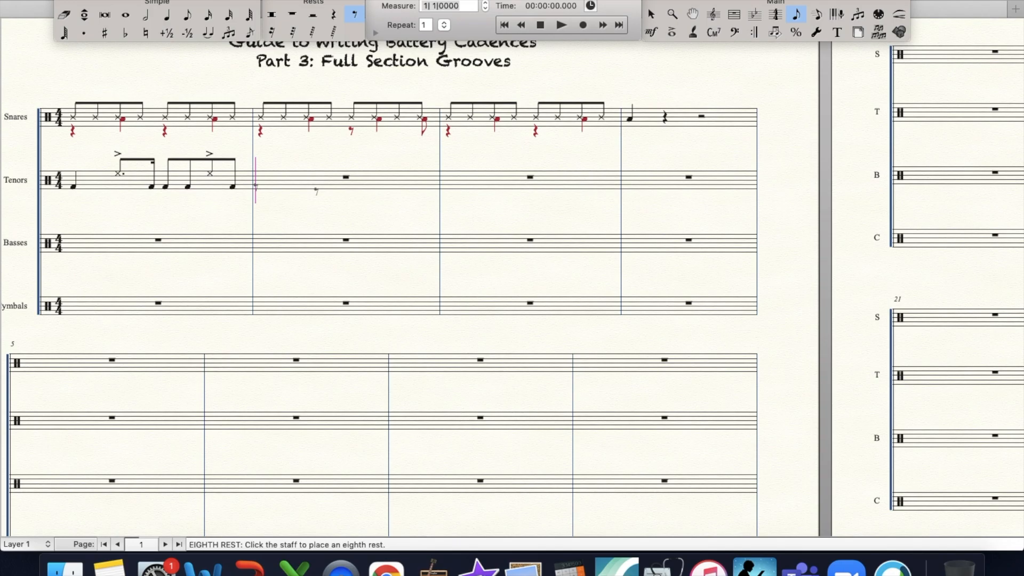
pyautogui.click(319, 184)
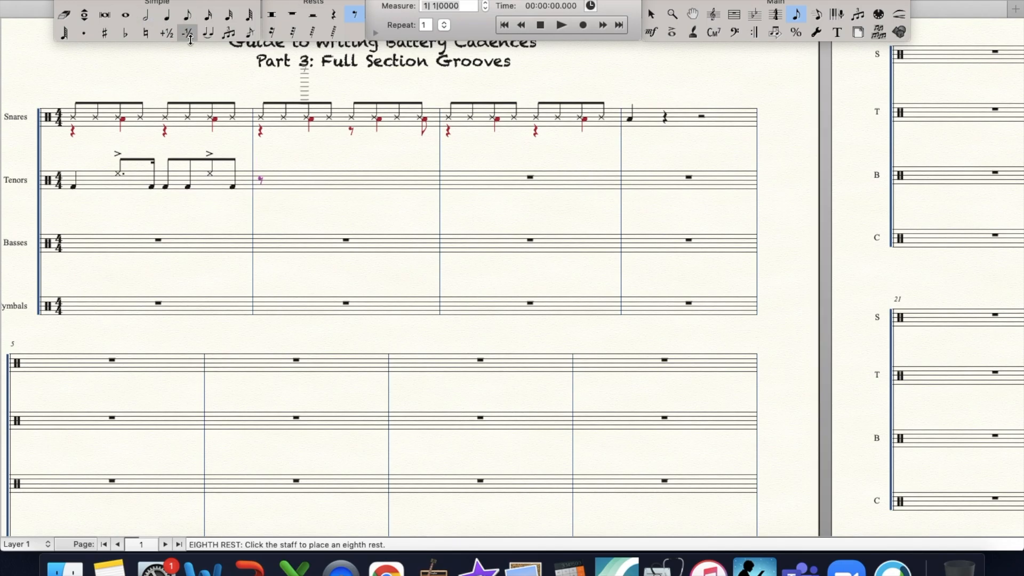
pyautogui.click(188, 15)
pyautogui.click(322, 184)
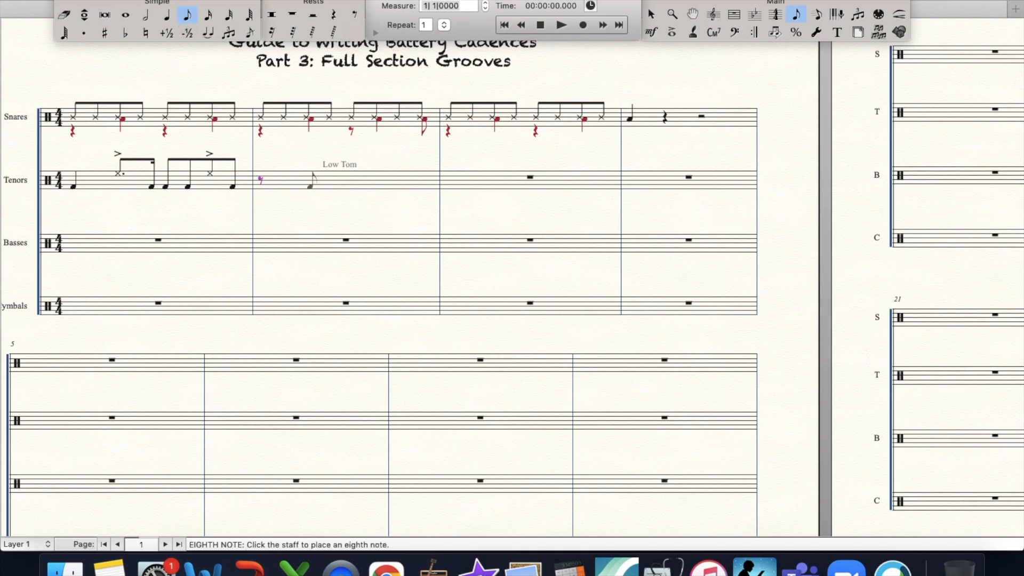
pyautogui.click(312, 183)
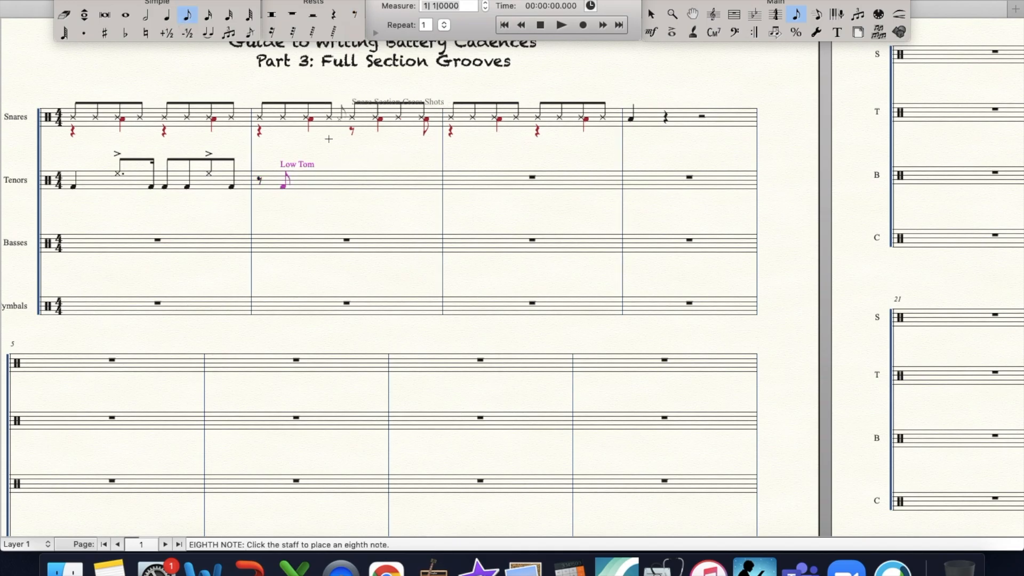
# - On beat 2 of the second Tenors measure, enter a High Tom Shot/Rim LH eighth note followed by a Low Tom eighth note
pyautogui.click(308, 177)
pyautogui.press('Up')
pyautogui.press('Up')
pyautogui.press('Up')
pyautogui.press('Up')
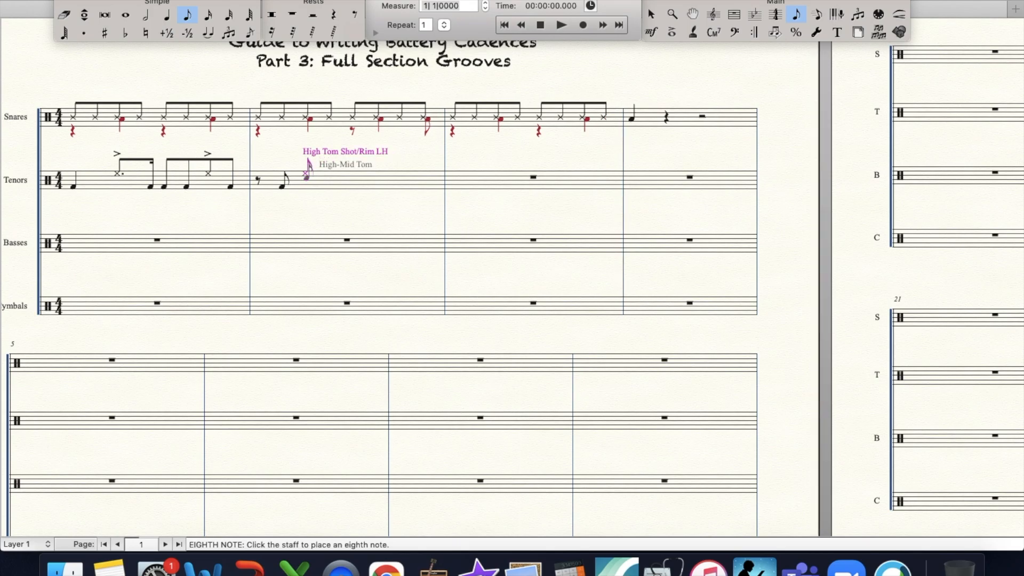
pyautogui.click(330, 186)
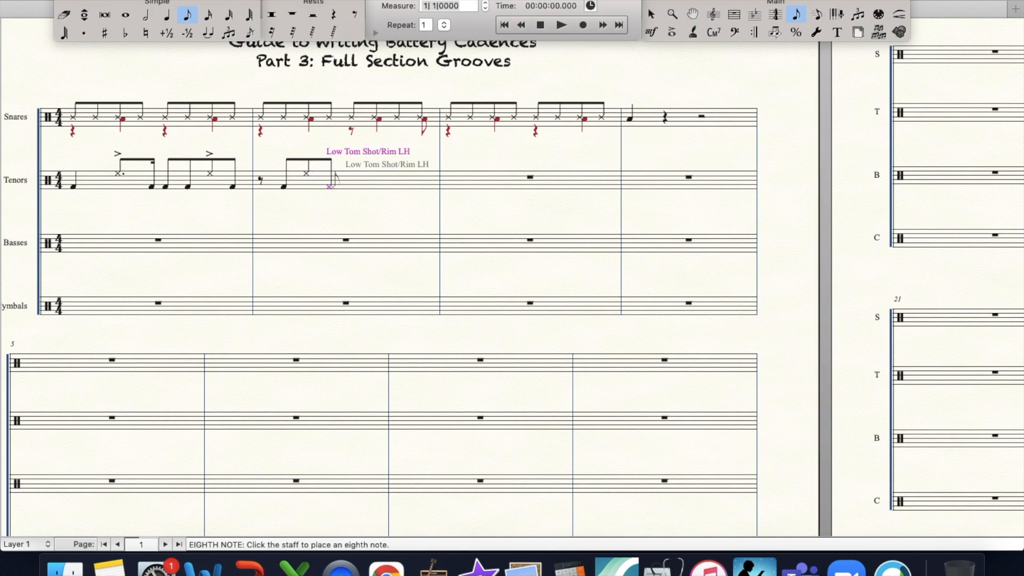
pyautogui.press('Up')
pyautogui.press('Up')
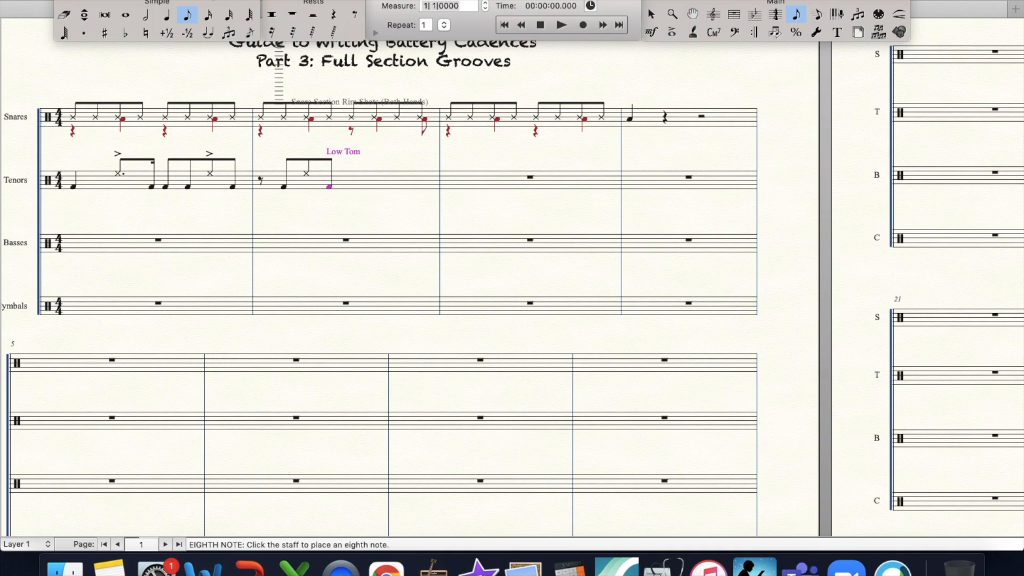
# - On beat 3 of the second Tenors measure, enter two High-Mid Tom 16th notes followed by a High Tom Shot/Rim LH eighth note
pyautogui.click(208, 14)
pyautogui.press('Up')
pyautogui.press('Up')
pyautogui.press('Up')
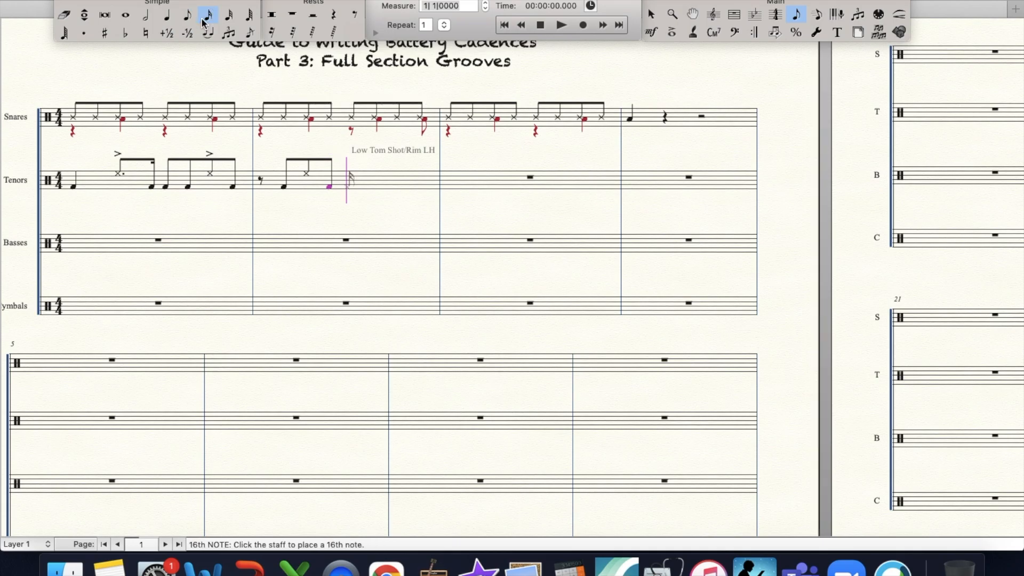
pyautogui.press('Up')
pyautogui.press('Up')
pyautogui.press('Return')
pyautogui.press('Return')
pyautogui.click(181, 21)
pyautogui.press('Up')
pyautogui.press('Return')
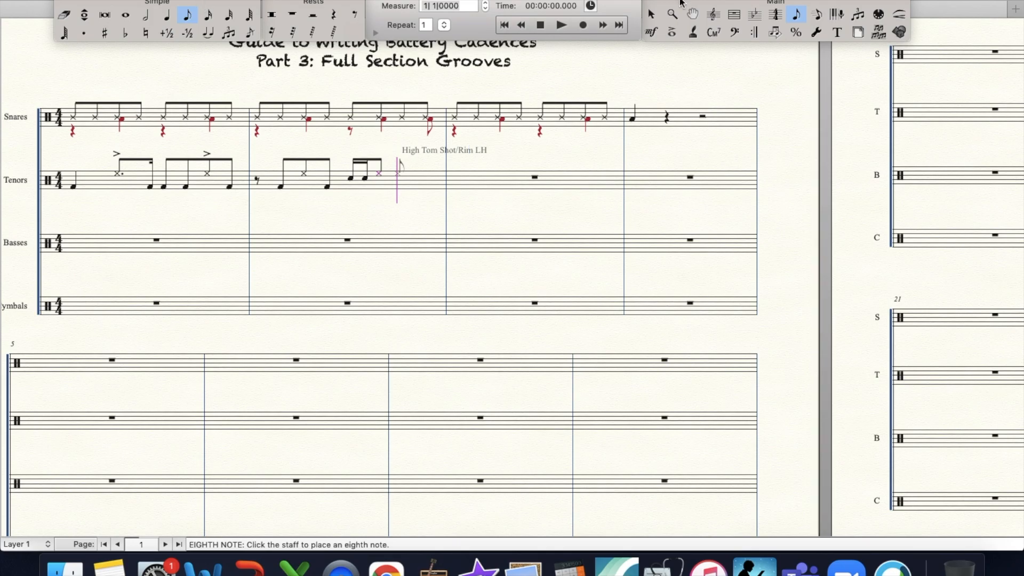
# - Accent the beat 3 rim shot in the second Tenors measure and copy the beat 3 figure to beat 4
pyautogui.click(672, 32)
pyautogui.click(381, 156)
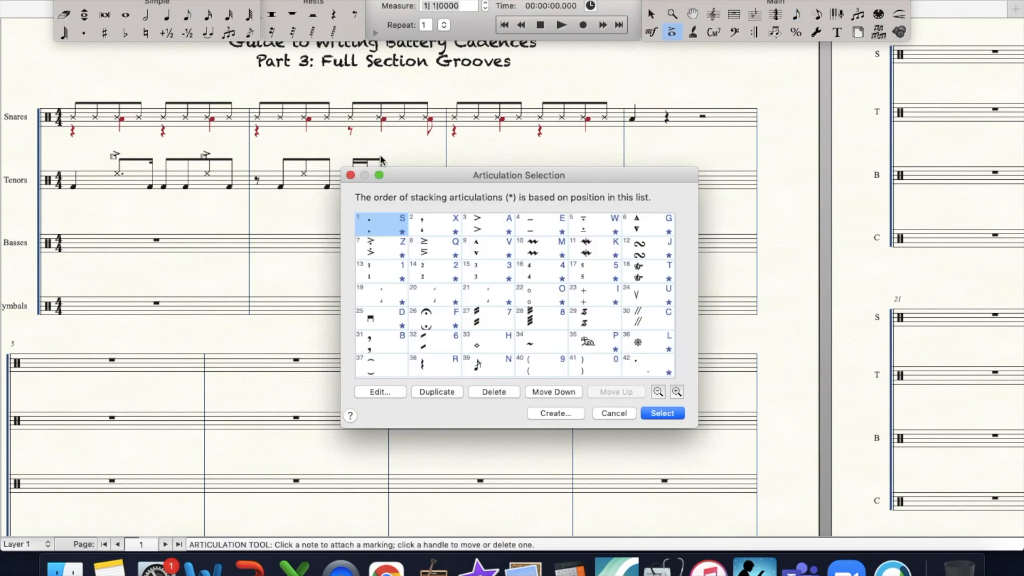
pyautogui.press('a')
pyautogui.press('Return')
pyautogui.click(734, 14)
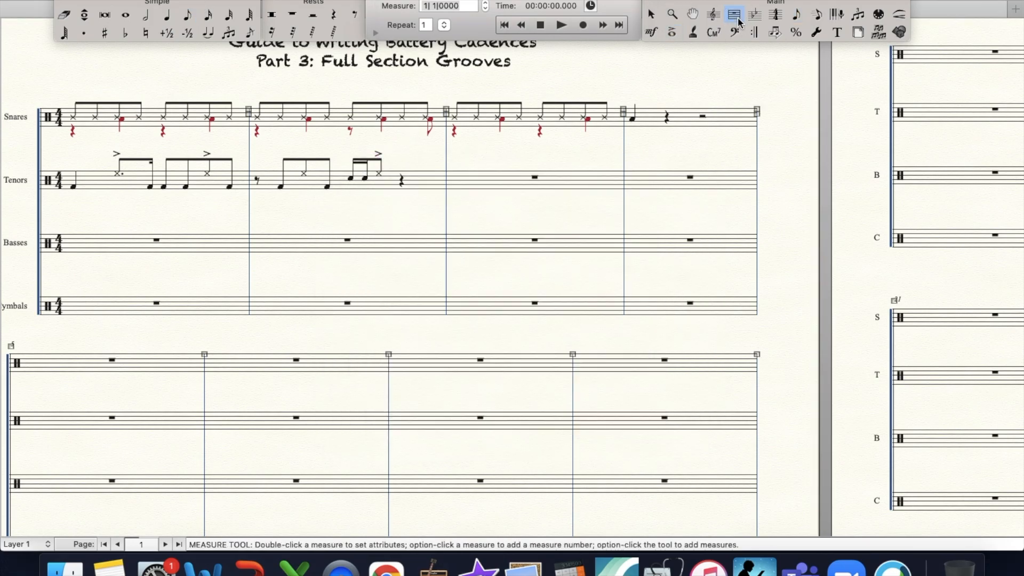
pyautogui.moveTo(349, 151); pyautogui.dragTo(407, 194)
# - Accent the beat 2 rim shot in the second Tenors measure, and copy the first Tenors measure into the third
pyautogui.click(673, 32)
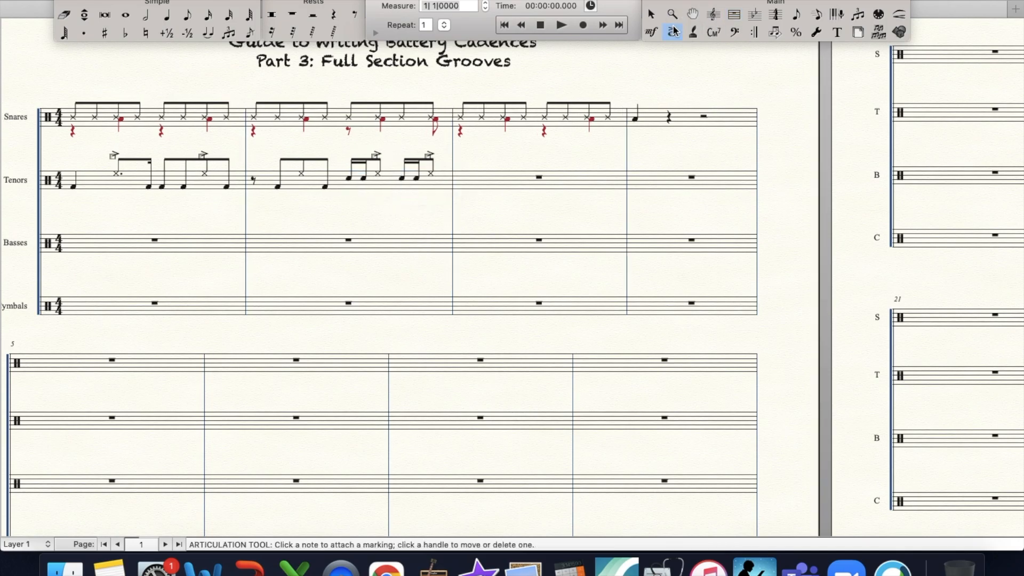
pyautogui.click(301, 155)
pyautogui.press('Return')
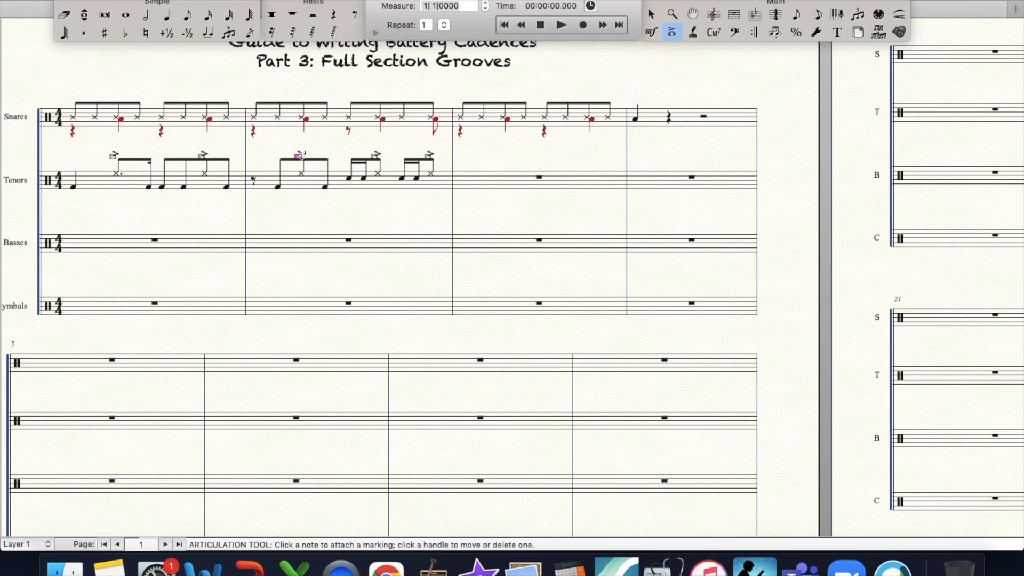
pyautogui.click(734, 14)
pyautogui.moveTo(147, 178); pyautogui.dragTo(460, 180)
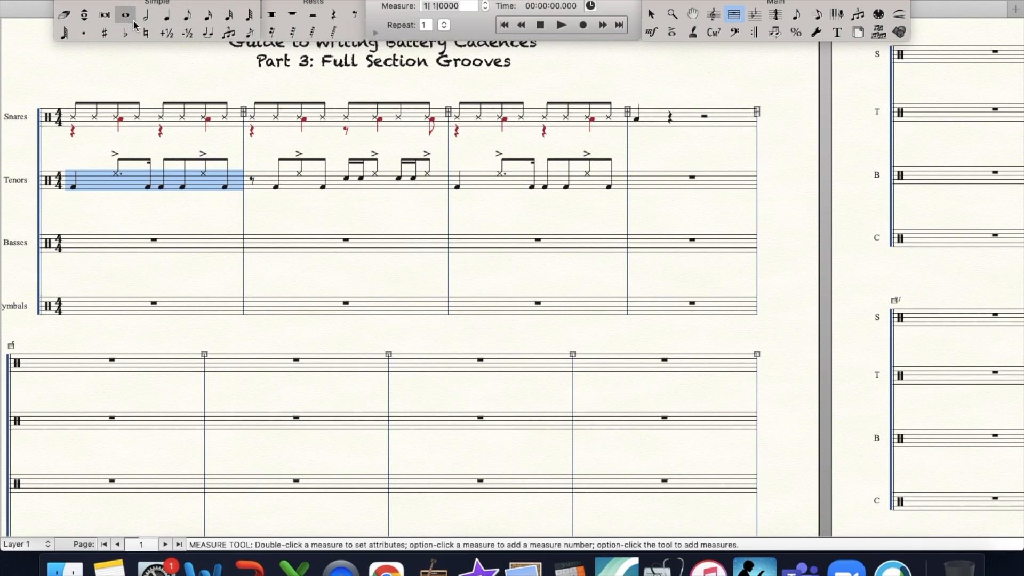
# - In the first Basses measure, enter Bass Drum Unison Hits as a quarter note, a dotted eighth and a 16th note
pyautogui.click(166, 15)
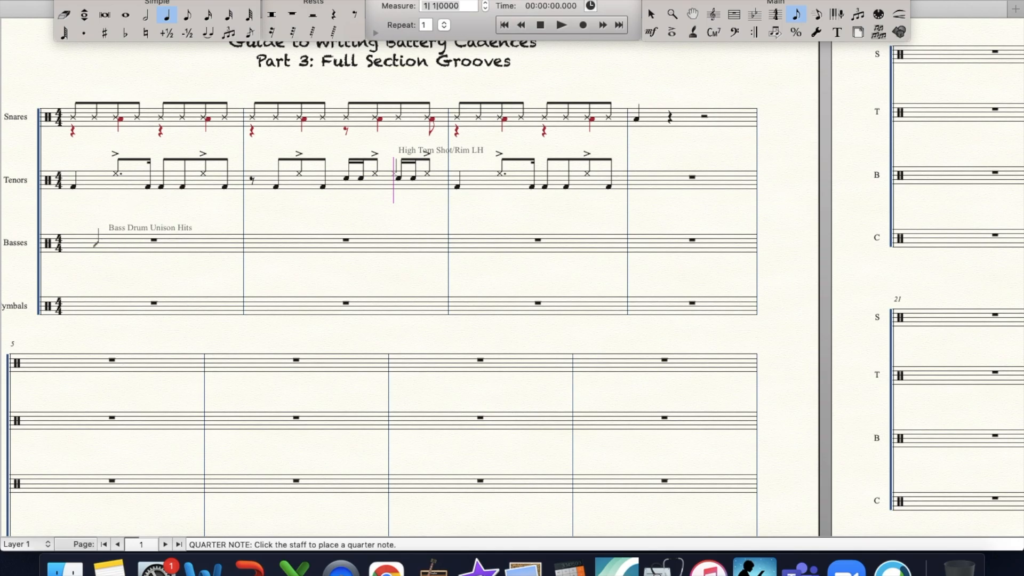
pyautogui.click(98, 237)
pyautogui.click(189, 16)
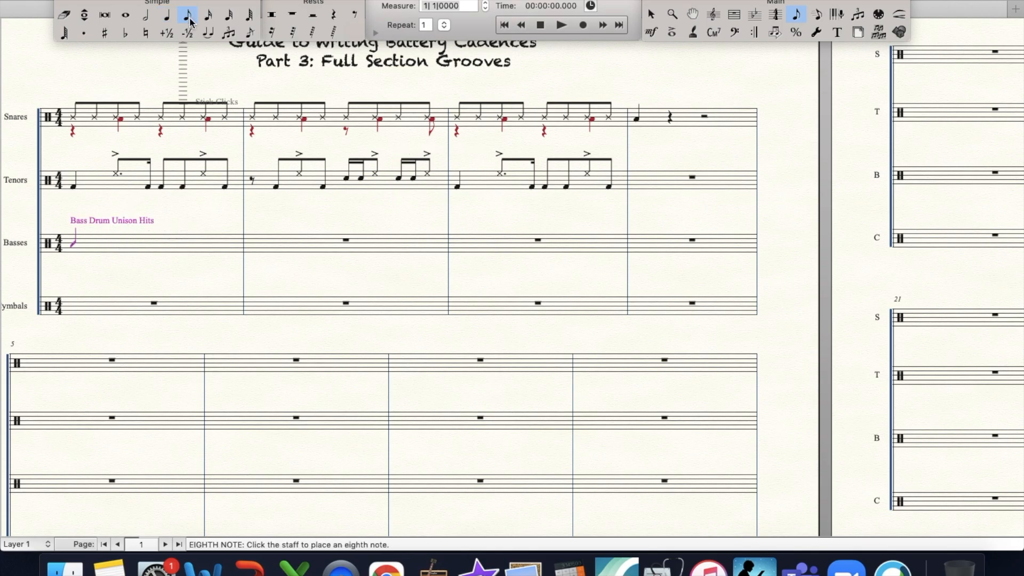
pyautogui.press('Down')
pyautogui.press('Return')
pyautogui.press('.')
pyautogui.click(201, 16)
pyautogui.press('Return')
# - Complete the first Basses measure with four eighth-note Bass Drum Unison Hits on beats 3 and 4
pyautogui.click(189, 16)
pyautogui.press('Return')
pyautogui.press('Return')
pyautogui.press('Return')
pyautogui.press('Return')
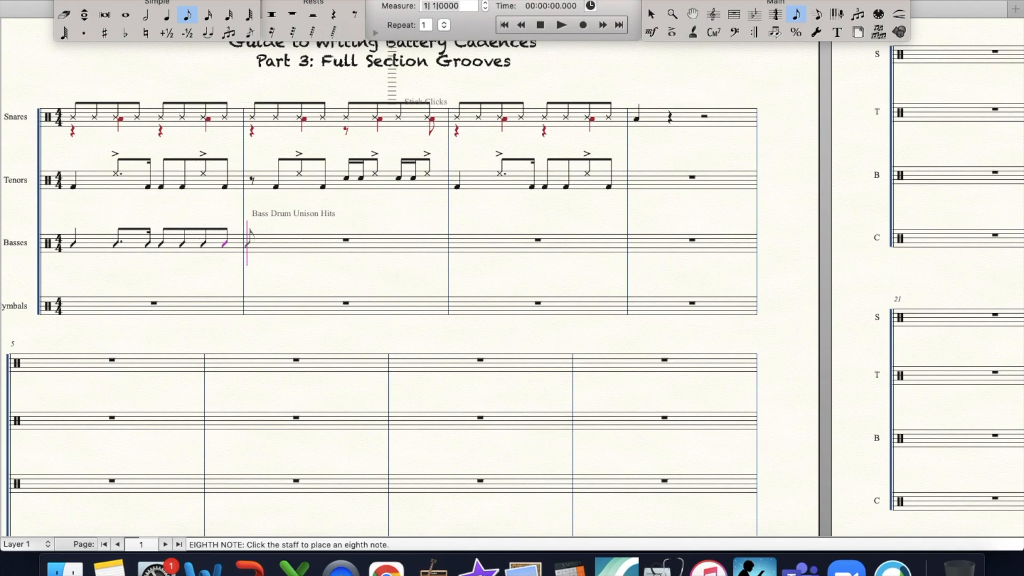
# - With the Note Shape tool, change the beat 2 dotted-eighth notehead in the first Basses measure to the X shape, symbol 122
pyautogui.click(496, 0)
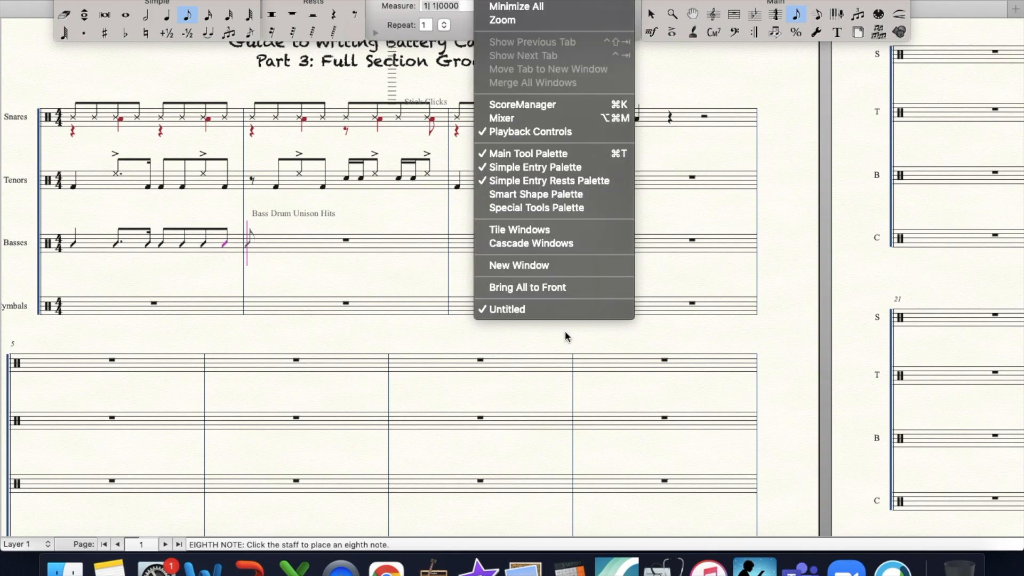
pyautogui.click(549, 208)
pyautogui.click(19, 273)
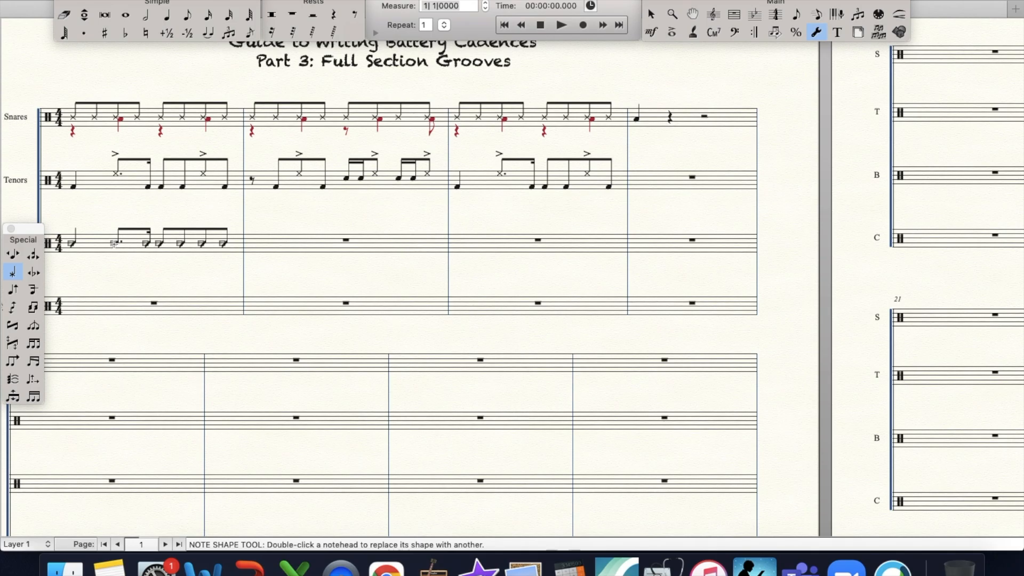
pyautogui.doubleClick(113, 243)
pyautogui.scroll(-8, 533, 188)
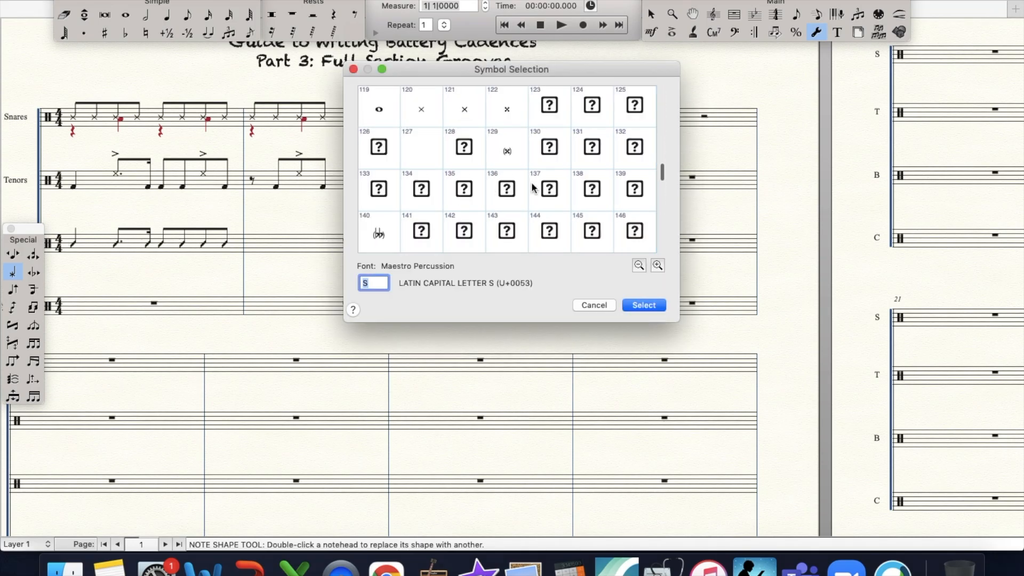
pyautogui.doubleClick(507, 108)
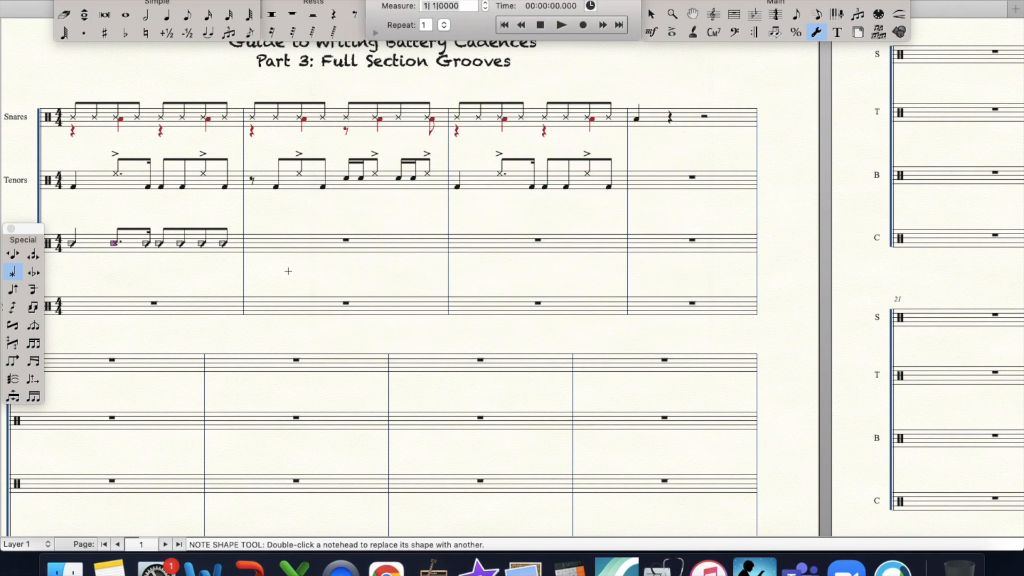
# - Change the beat 4 eighth notehead in the first Basses measure to the X shape, symbol 122
pyautogui.doubleClick(202, 243)
pyautogui.scroll(-5, 533, 176)
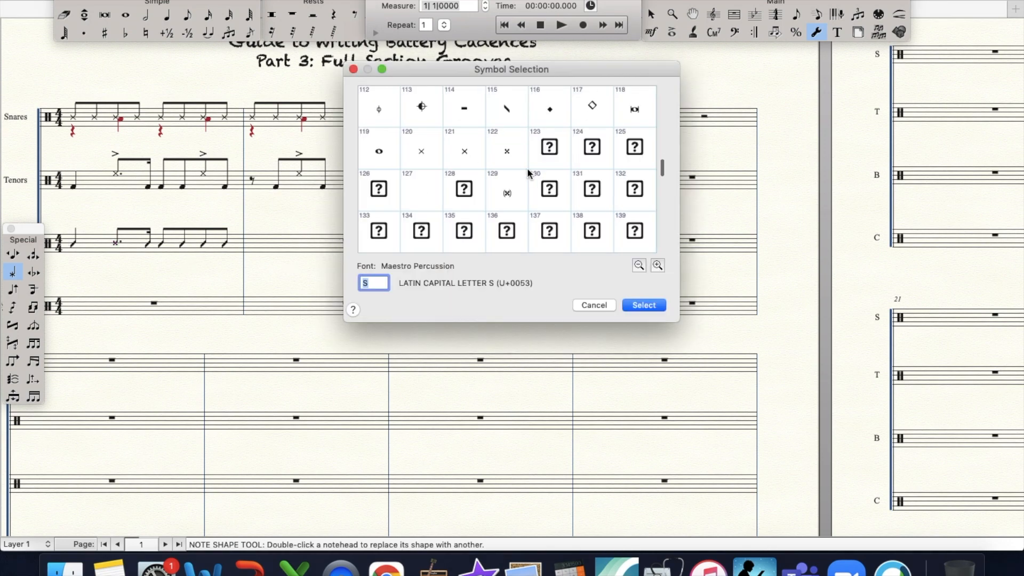
pyautogui.doubleClick(509, 154)
# - Copy the last three eighth notes of the first Basses measure to the second, starting after an eighth rest, and repeat that half on beats 3 and 4
pyautogui.click(734, 14)
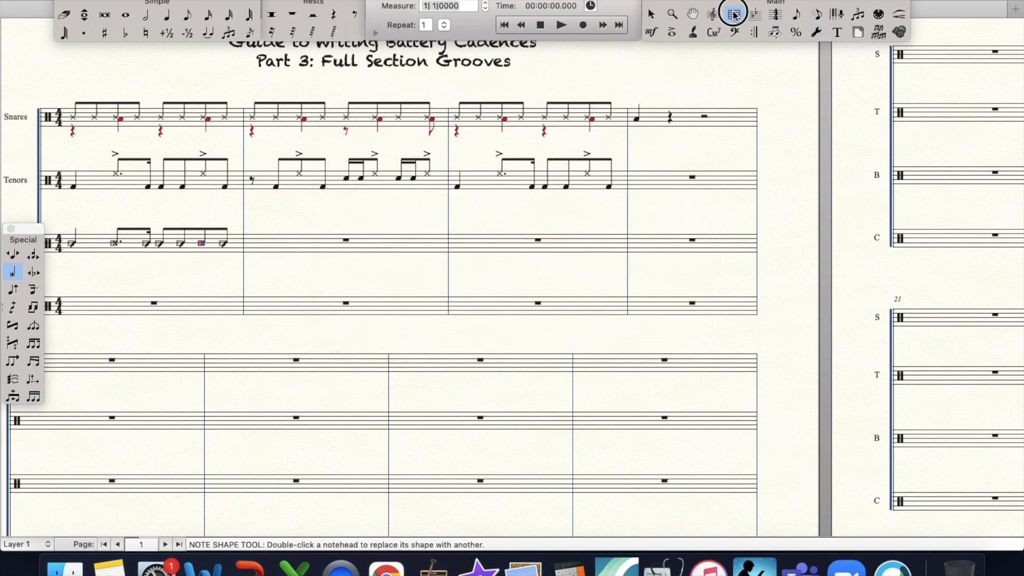
pyautogui.moveTo(175, 219); pyautogui.dragTo(241, 263)
pyautogui.click(236, 262)
pyautogui.moveTo(177, 219); pyautogui.dragTo(268, 248)
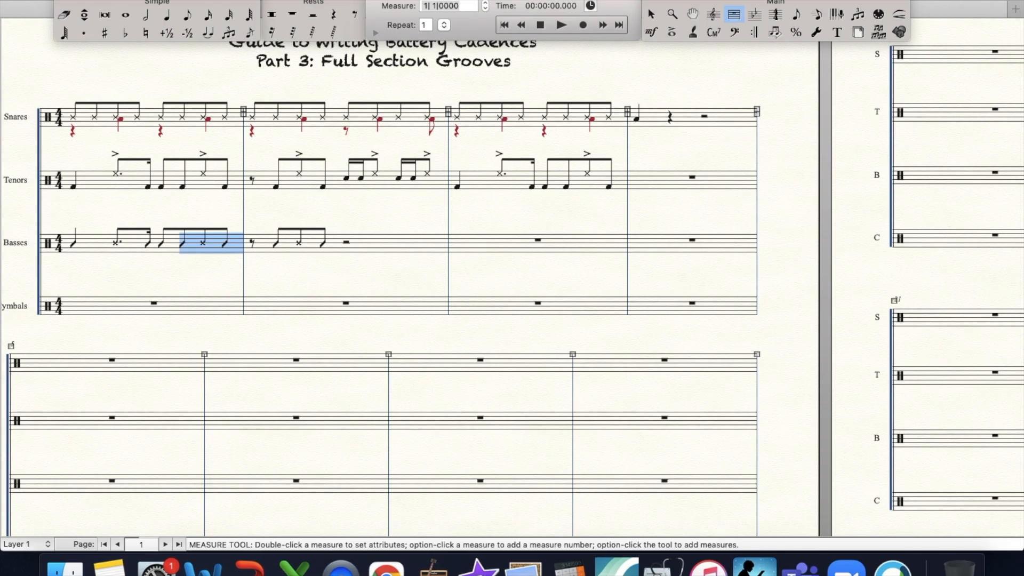
pyautogui.moveTo(247, 220); pyautogui.dragTo(372, 278)
pyautogui.moveTo(249, 223); pyautogui.dragTo(344, 248)
# - Add accents to all the regular slash-head notes in the first two Basses measures, leaving out the X noteheads
pyautogui.click(672, 33)
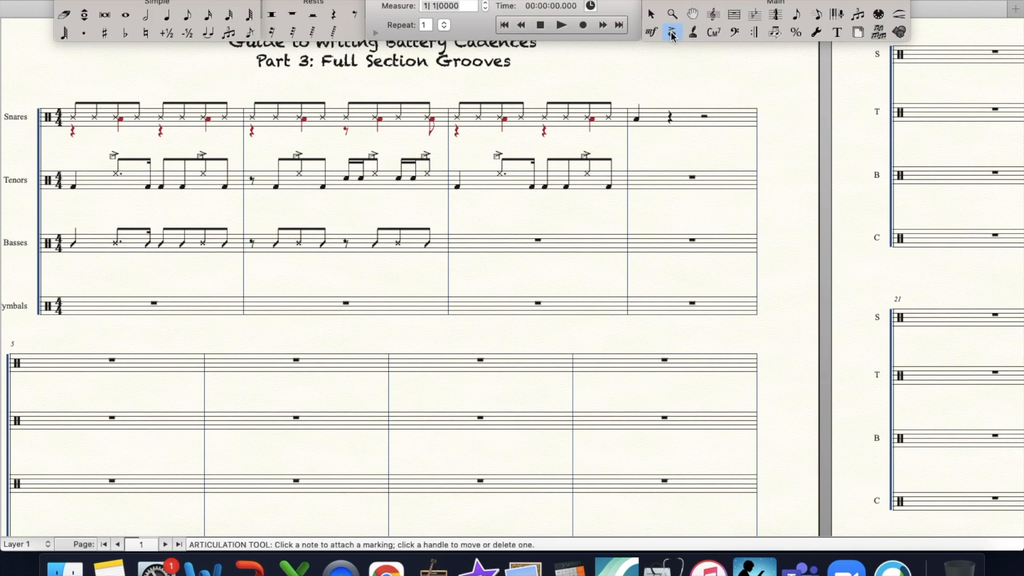
pyautogui.moveTo(64, 229); pyautogui.dragTo(89, 255)
pyautogui.press('Return')
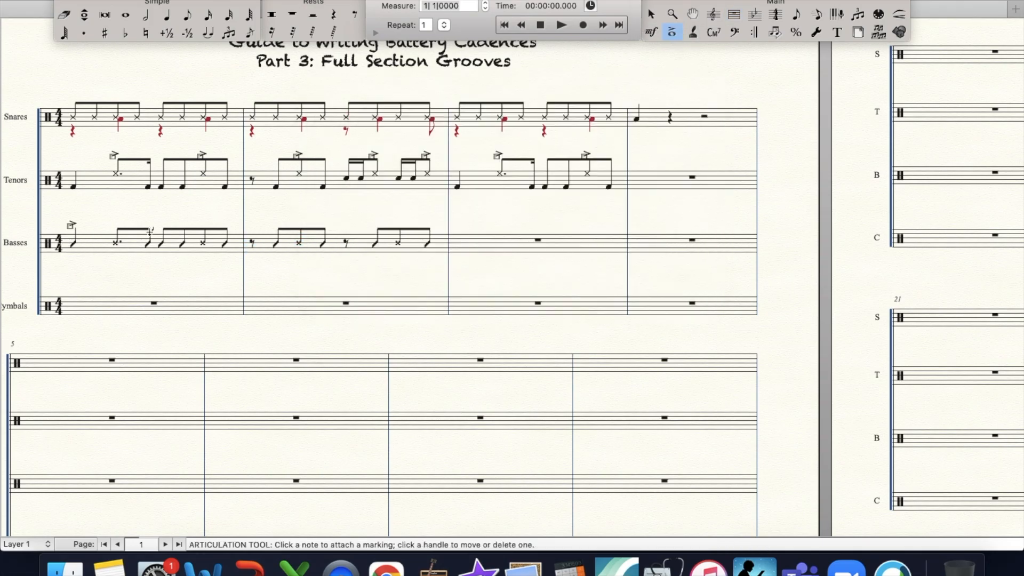
pyautogui.moveTo(134, 231); pyautogui.dragTo(382, 260)
pyautogui.press('Return')
pyautogui.press('Return')
pyautogui.press('Return')
pyautogui.press('Return')
pyautogui.moveTo(420, 230); pyautogui.dragTo(448, 255)
pyautogui.press('Return')
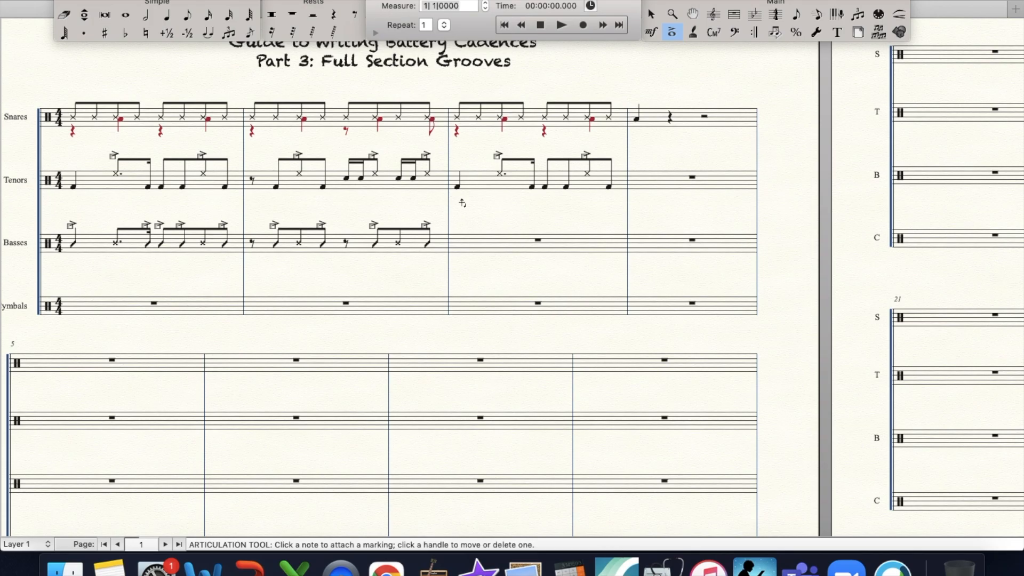
# - Try removing all the accents from the first two Basses measures, and undo the deletion
pyautogui.click(735, 15)
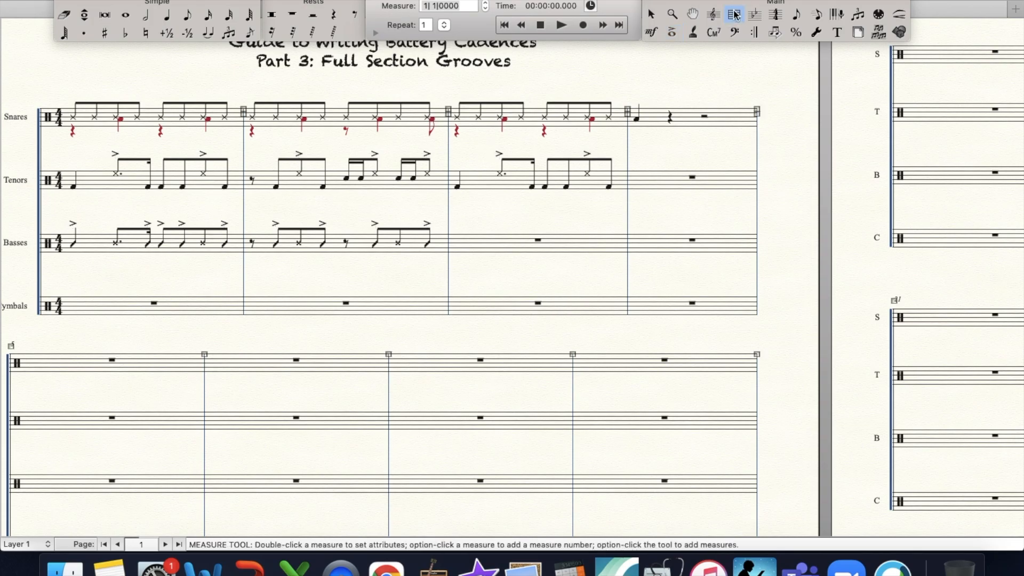
pyautogui.click(670, 32)
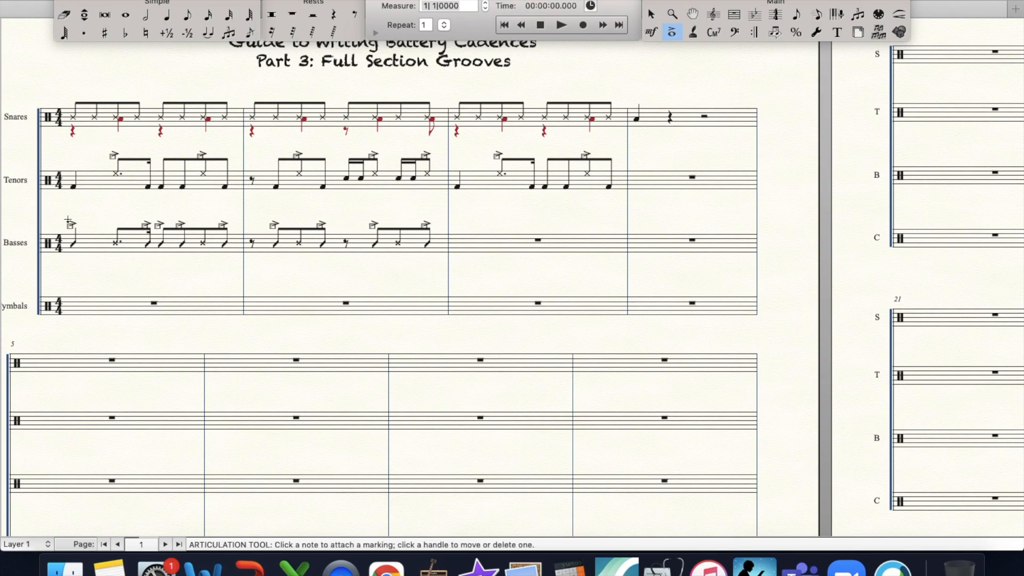
pyautogui.moveTo(54, 213); pyautogui.dragTo(436, 273)
pyautogui.press('Delete')
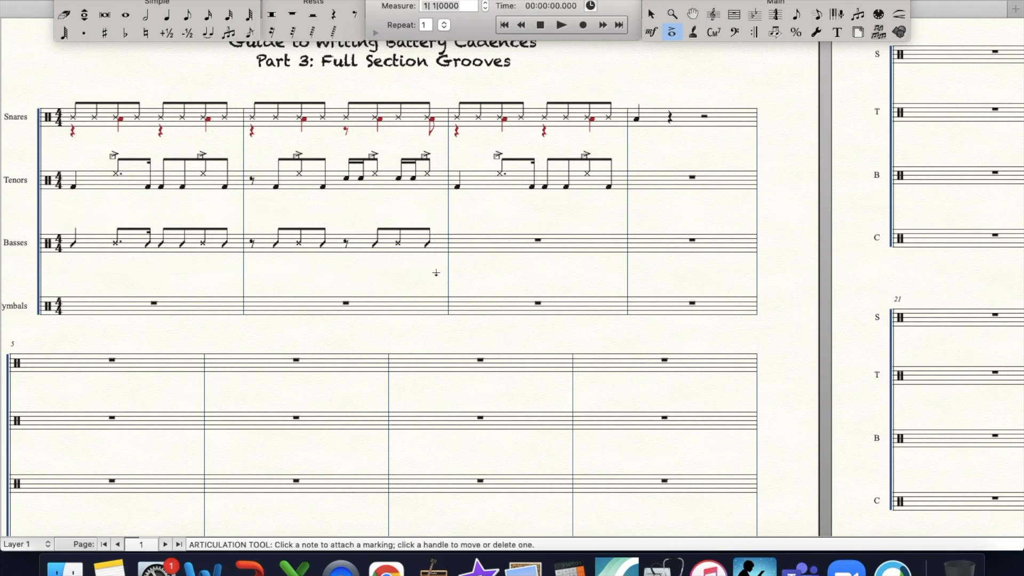
pyautogui.press('super+z')
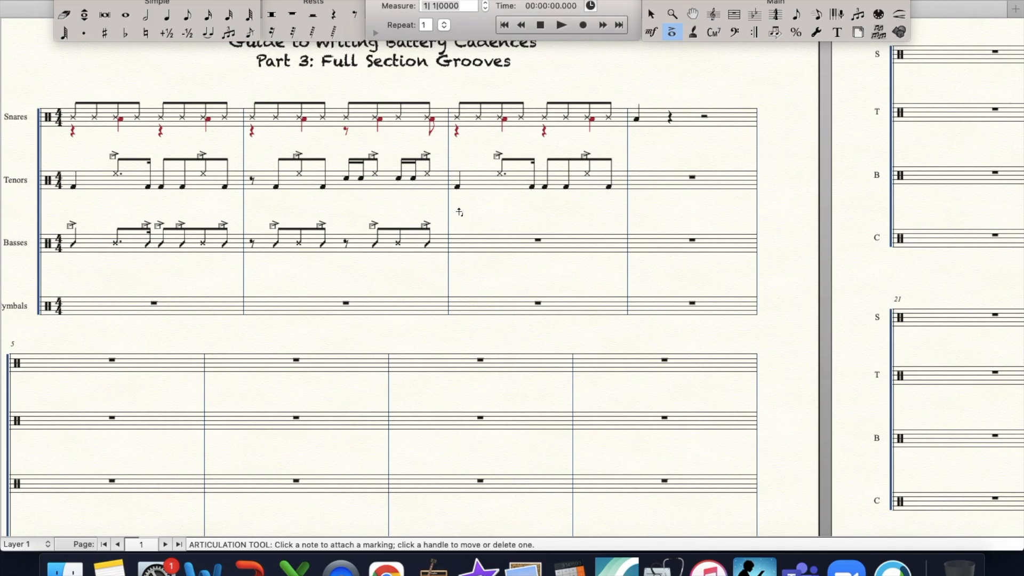
# - Copy the first Basses measure into the third Basses measure
pyautogui.click(734, 14)
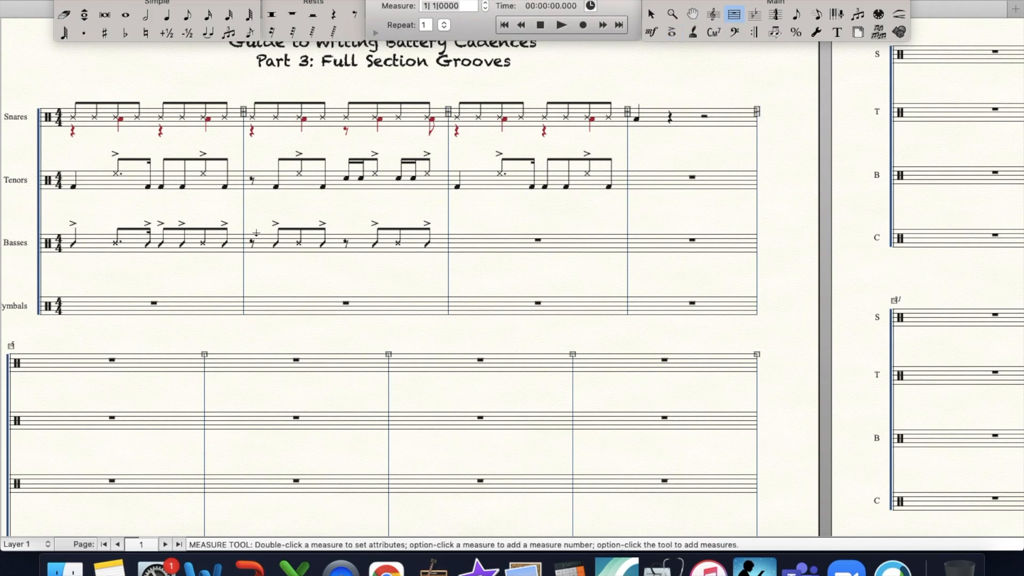
pyautogui.click(184, 244)
pyautogui.moveTo(184, 244); pyautogui.dragTo(457, 245)
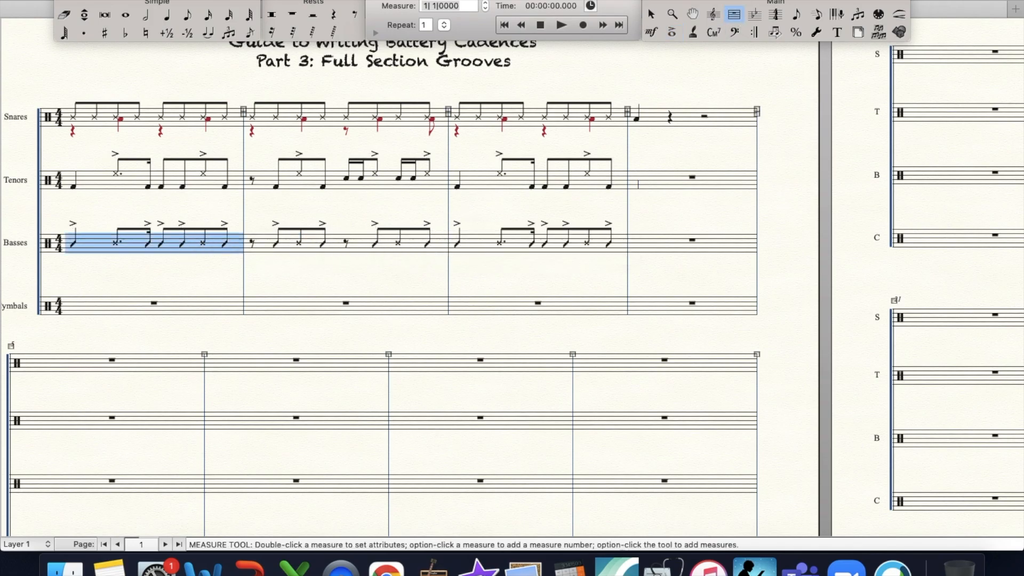
# - On beat 1 of the fourth measure, enter a Low Tom quarter note for Tenors and a Bass Drum Roll quarter note for Basses
pyautogui.click(166, 14)
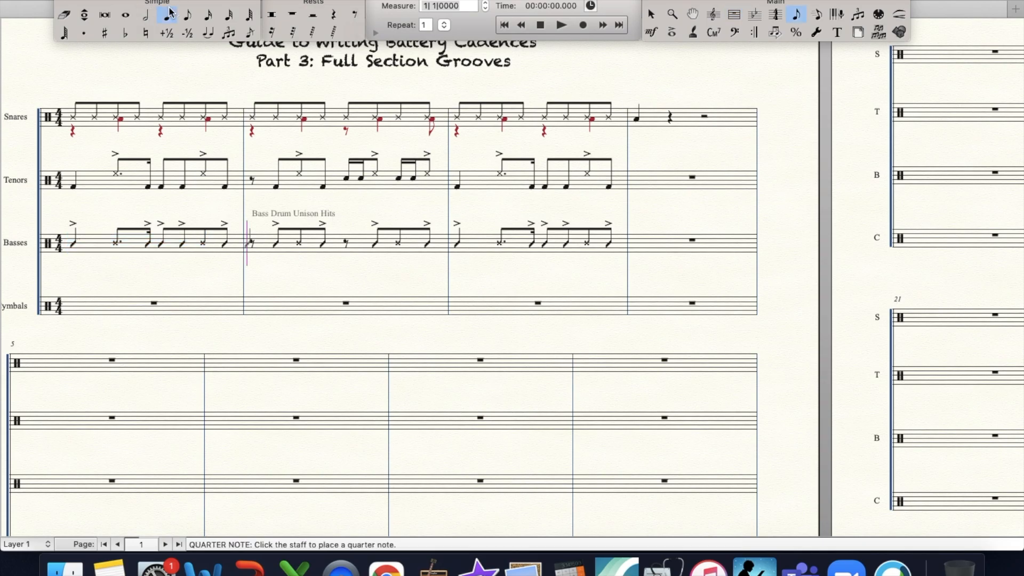
pyautogui.click(636, 184)
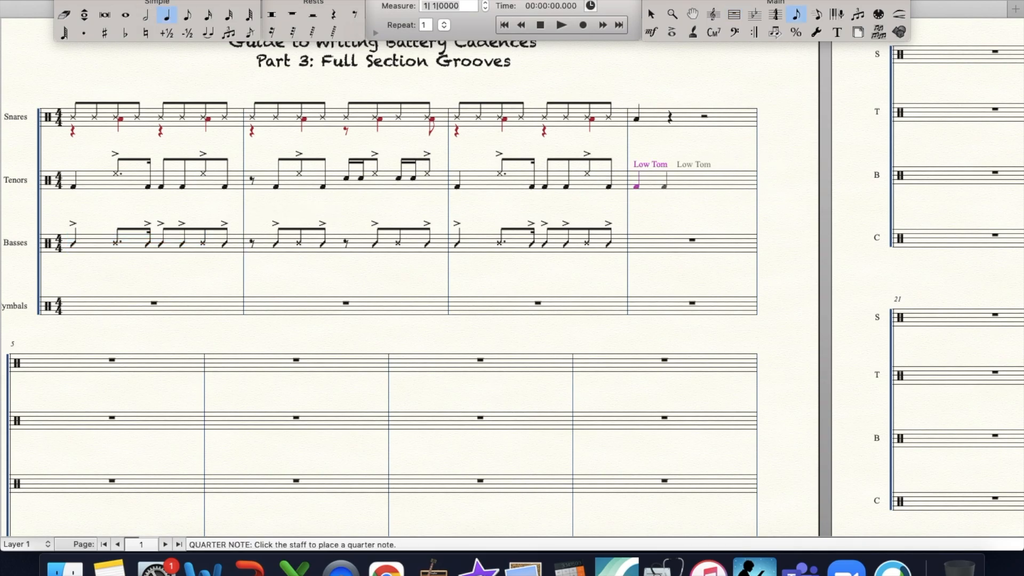
pyautogui.click(638, 241)
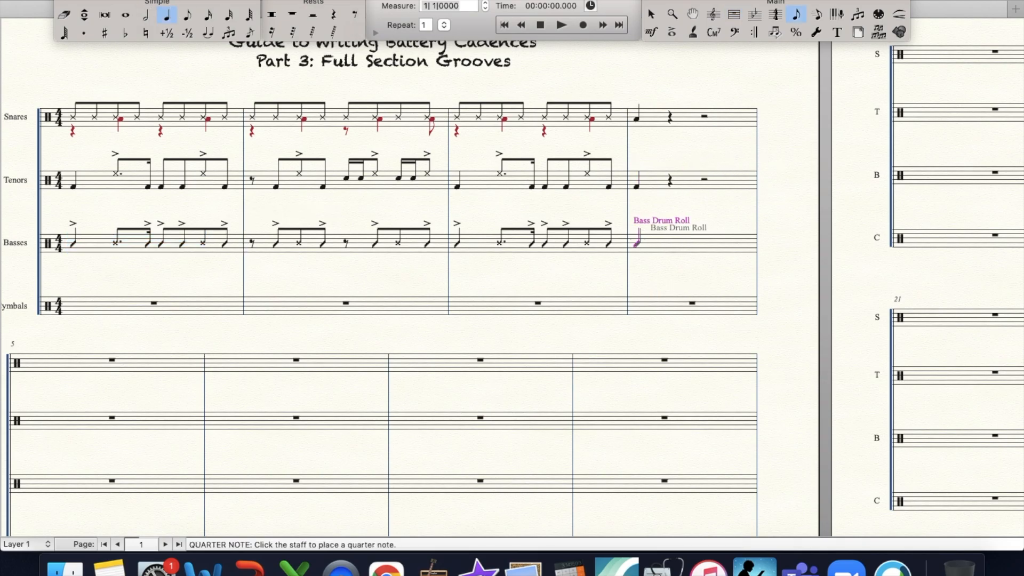
pyautogui.click(672, 33)
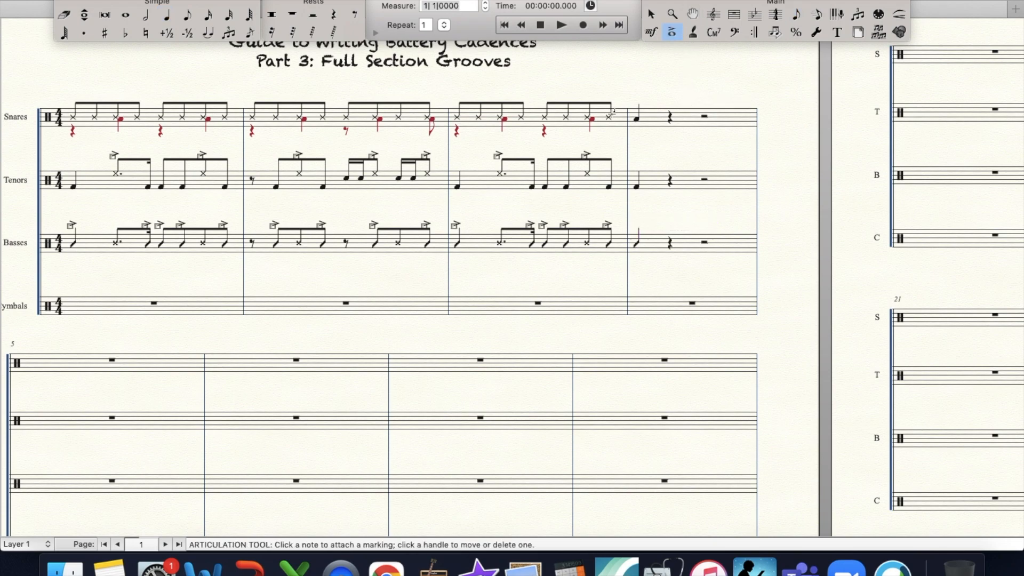
pyautogui.scroll(-2, 460, 242)
pyautogui.hscroll(-2, 460, 242)
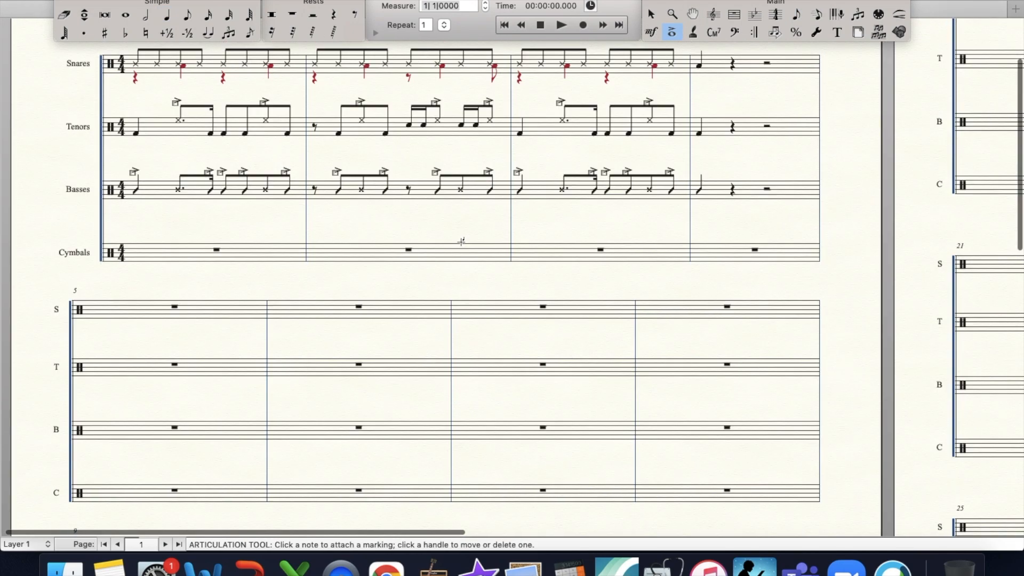
pyautogui.scroll(4, 461, 242)
pyautogui.hscroll(1, 460, 242)
pyautogui.scroll(-1, 460, 241)
pyautogui.hscroll(-1, 460, 242)
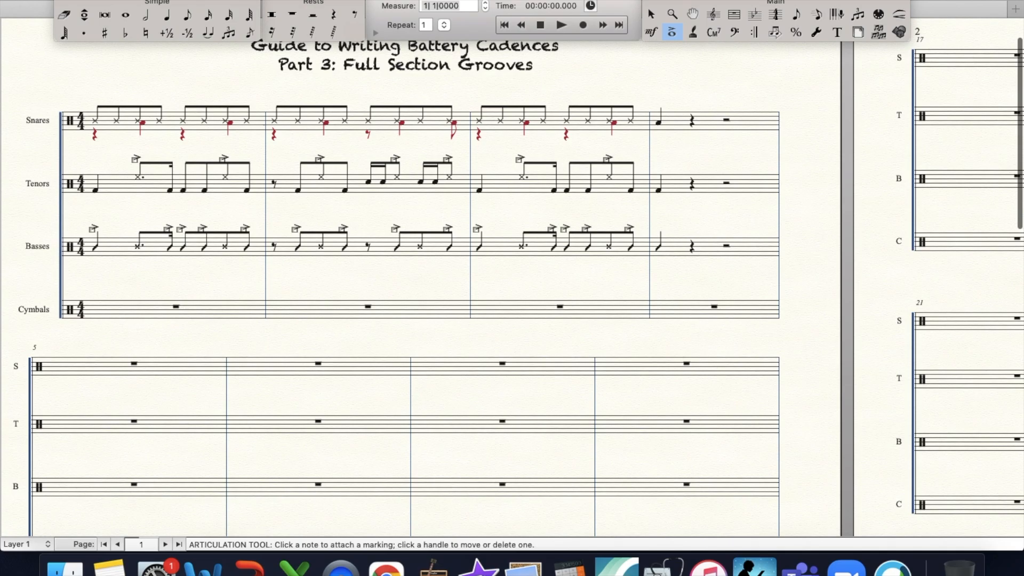
# - Fill the first Cymbals measure with quarter rests on beats 1 and 3 and Hi-Hat Closed quarter notes on beats 2 and 4
pyautogui.click(335, 13)
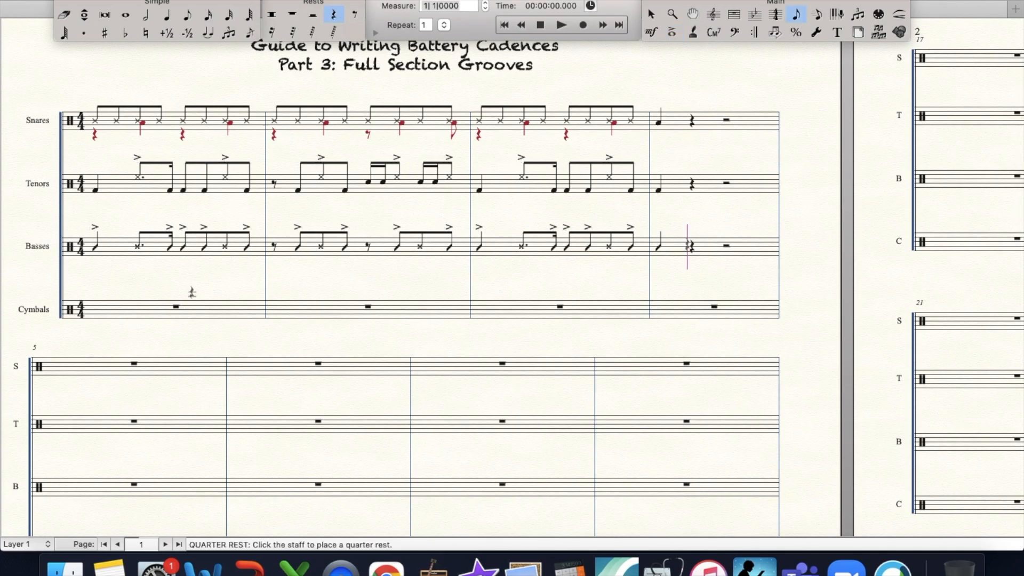
pyautogui.click(202, 314)
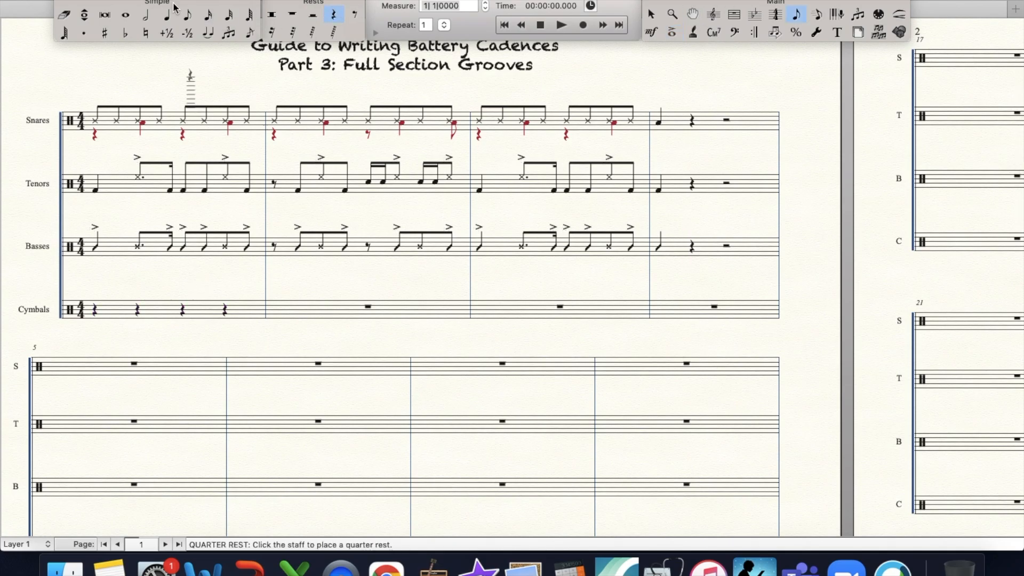
pyautogui.click(166, 33)
pyautogui.click(167, 15)
pyautogui.click(137, 307)
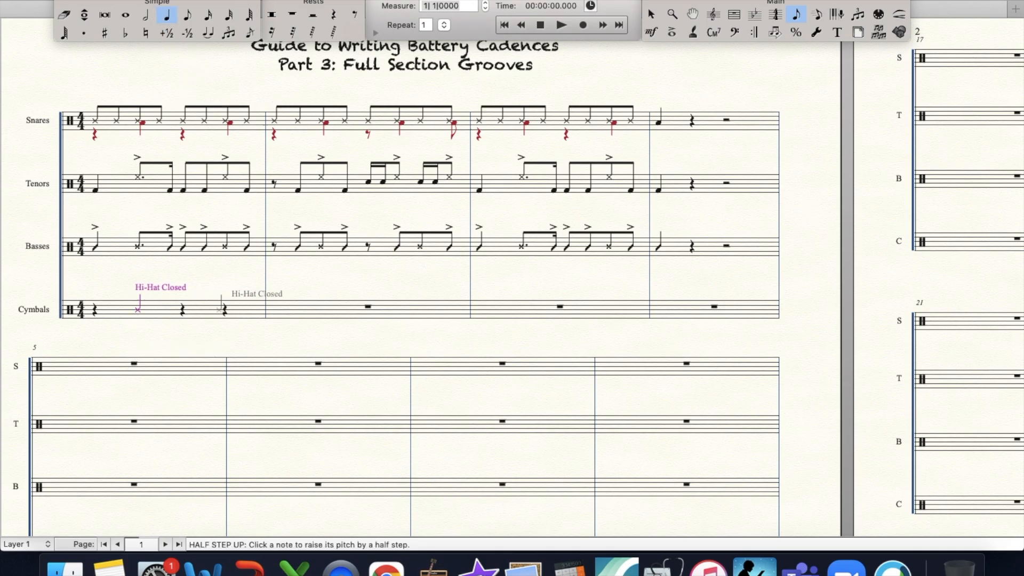
pyautogui.click(225, 309)
# - Copy the first Cymbals measure into the second Cymbals measure
pyautogui.click(734, 15)
pyautogui.click(194, 311)
pyautogui.moveTo(195, 311); pyautogui.dragTo(263, 313)
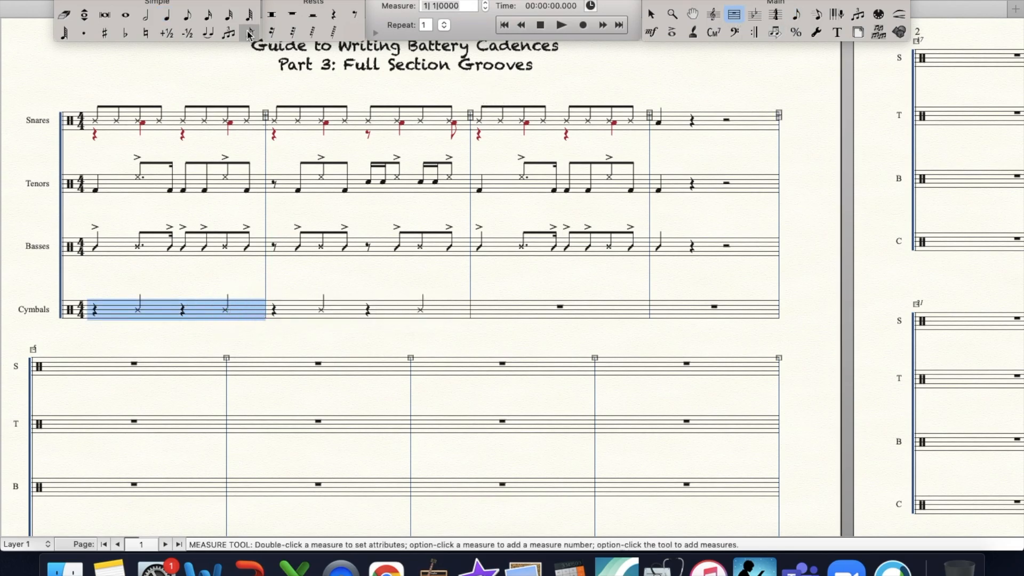
pyautogui.click(160, 424)
pyautogui.click(367, 307)
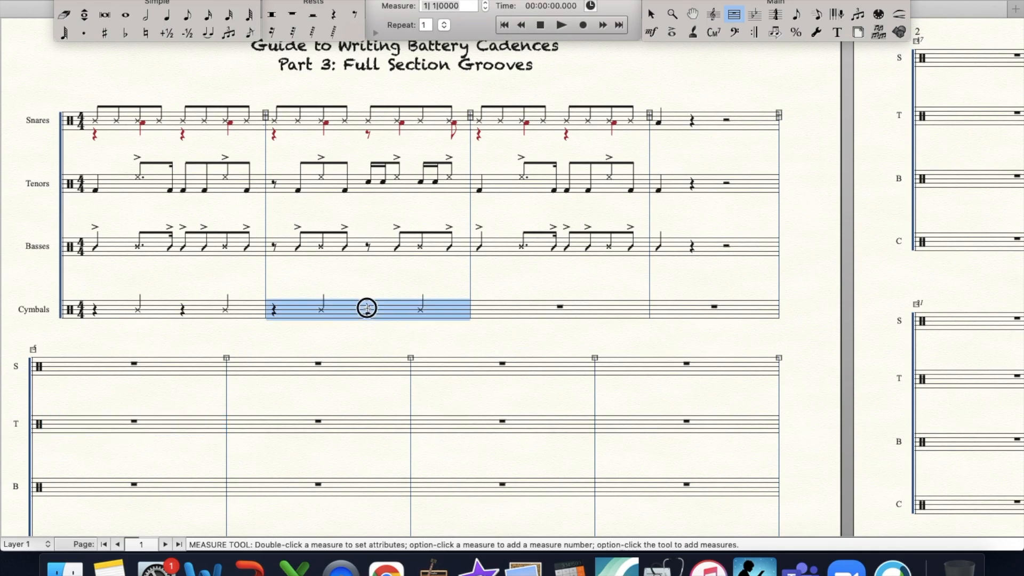
# - Rewrite beats 3 and 4 of the second Cymbals measure as an eighth rest, a Hi-Hat Closed quarter note and a Hi-Hat Closed eighth note
pyautogui.click(355, 15)
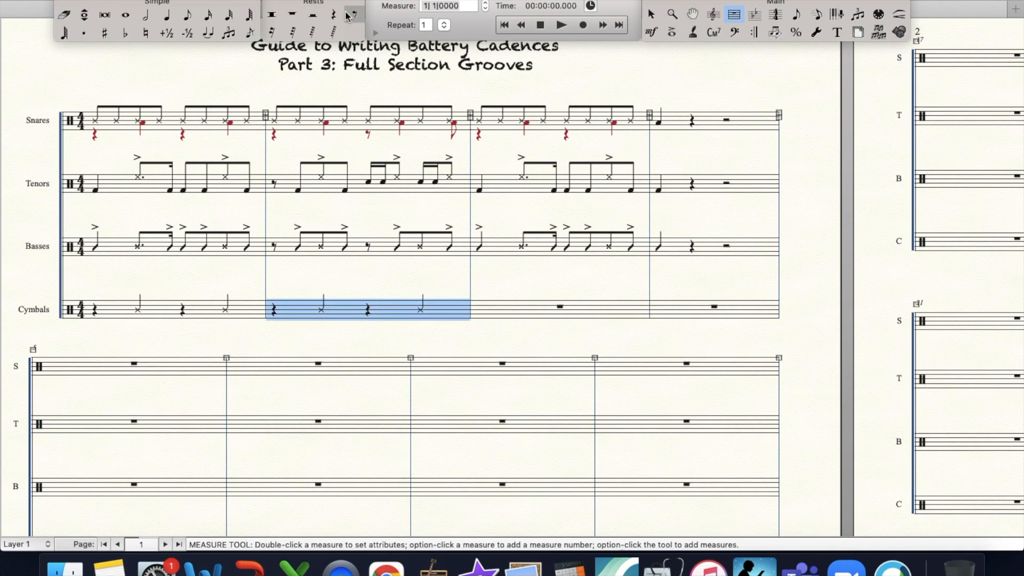
pyautogui.click(368, 308)
pyautogui.click(187, 14)
pyautogui.click(450, 304)
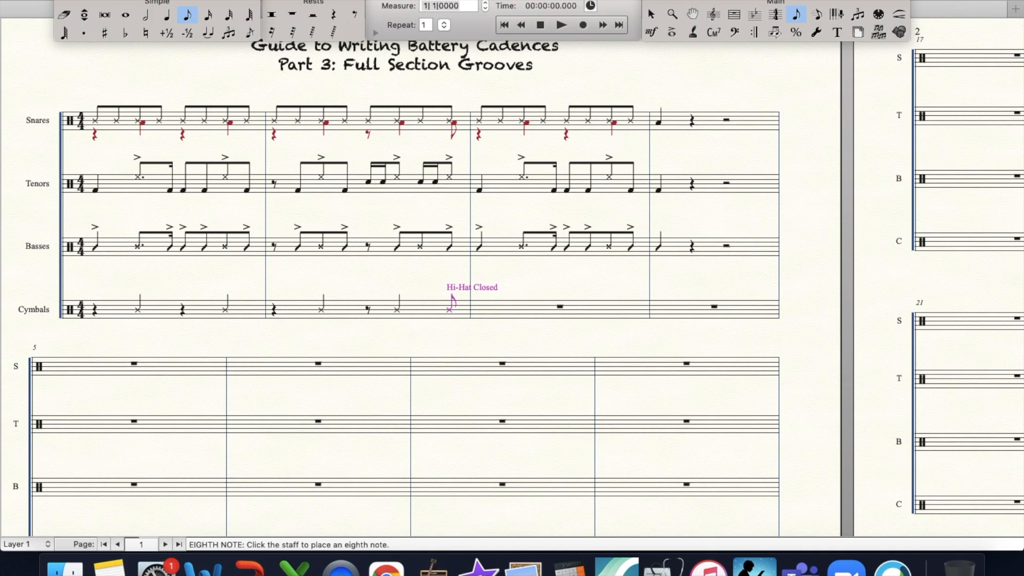
# - Copy the first Cymbals measure into the third Cymbals measure
pyautogui.click(735, 16)
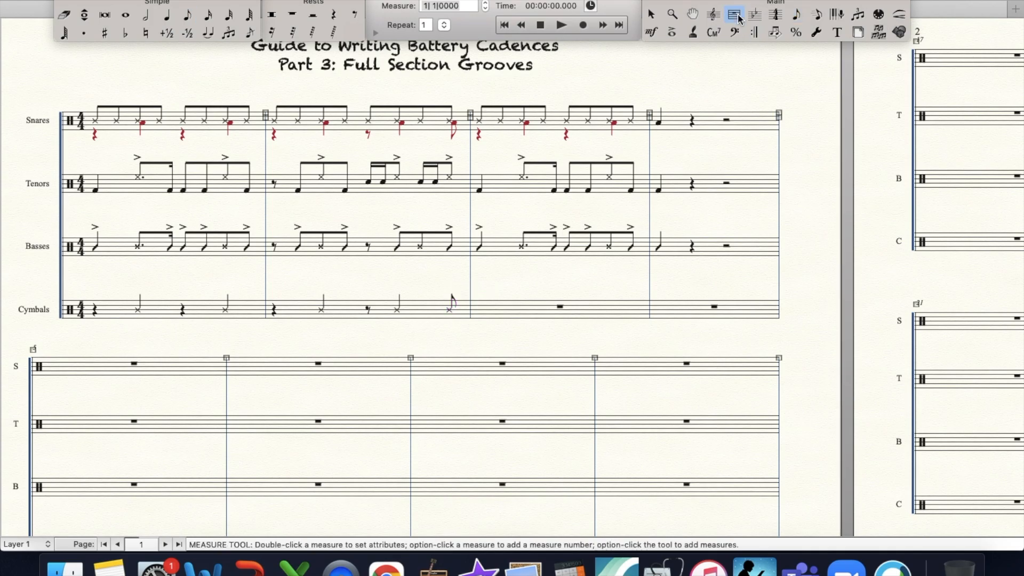
pyautogui.click(205, 304)
pyautogui.moveTo(206, 304); pyautogui.dragTo(477, 293)
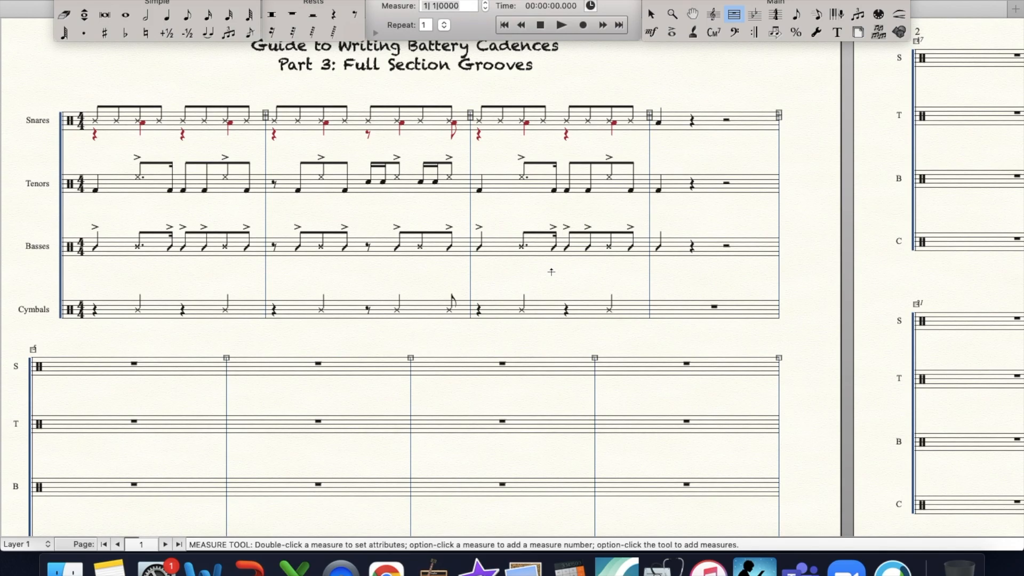
# - Fill the fourth Cymbals measure with a Hi-Hat Closed quarter note on beat 1, a quarter rest and a half rest
pyautogui.click(167, 15)
pyautogui.click(659, 308)
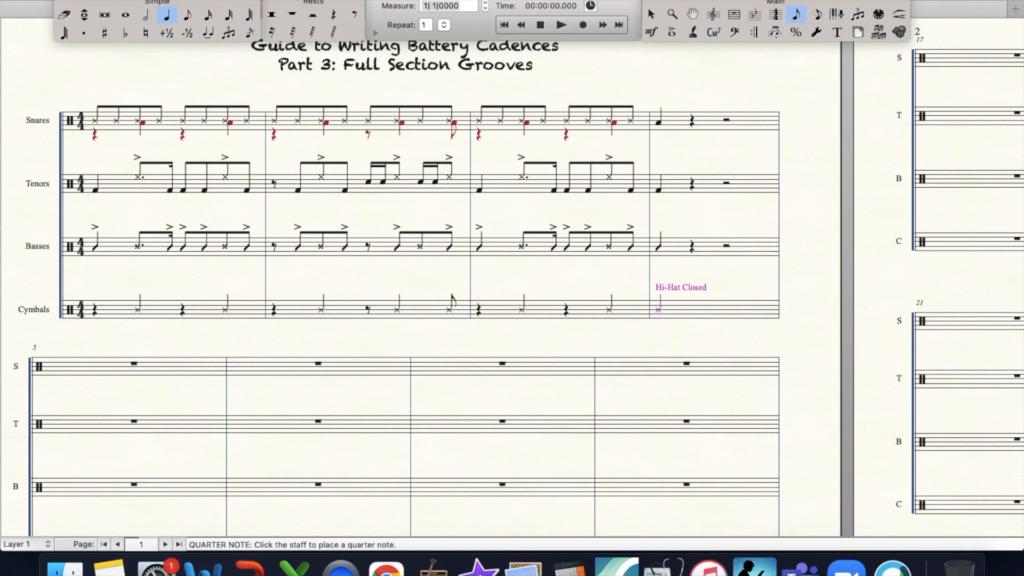
pyautogui.click(333, 14)
pyautogui.click(692, 309)
pyautogui.click(313, 15)
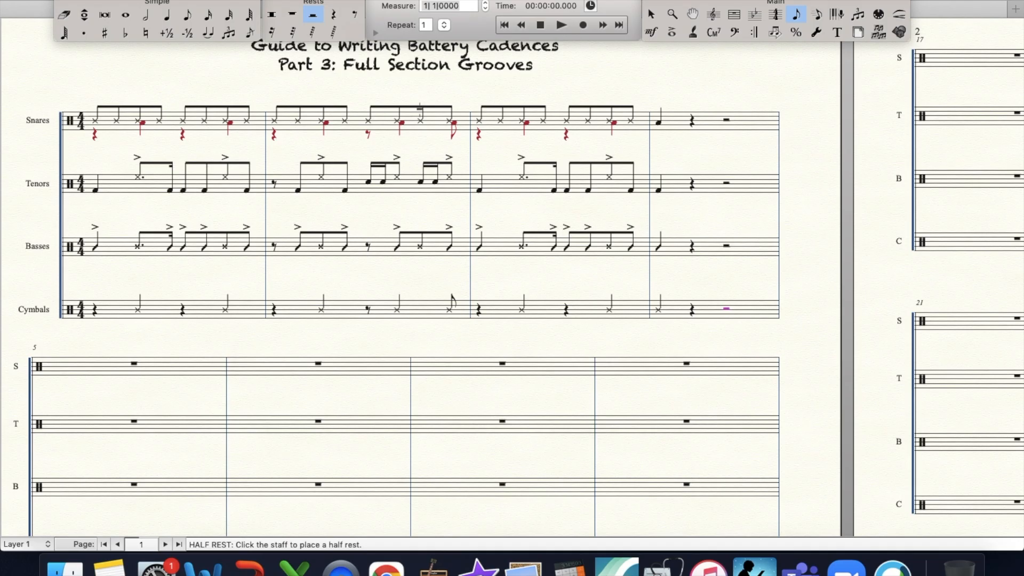
# - Examine the four-measure groove across the Snares, Tenors, Basses and Cymbals staves
pyautogui.scroll(-2, 419, 108)
pyautogui.hscroll(-1, 420, 109)
pyautogui.scroll(-1, 420, 103)
pyautogui.hscroll(1, 420, 103)
pyautogui.scroll(1, 420, 111)
pyautogui.hscroll(1, 420, 111)
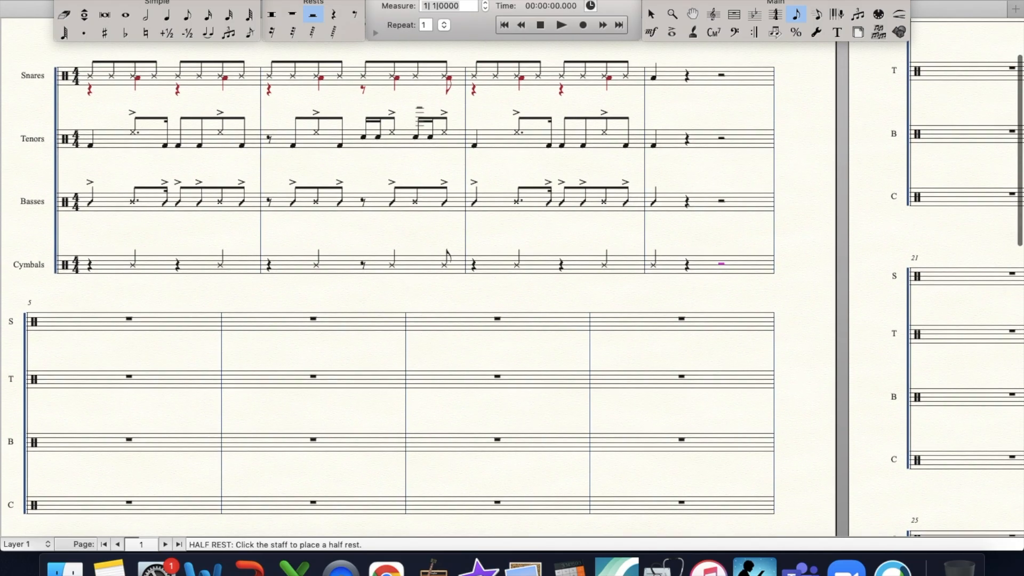
pyautogui.scroll(-1, 420, 108)
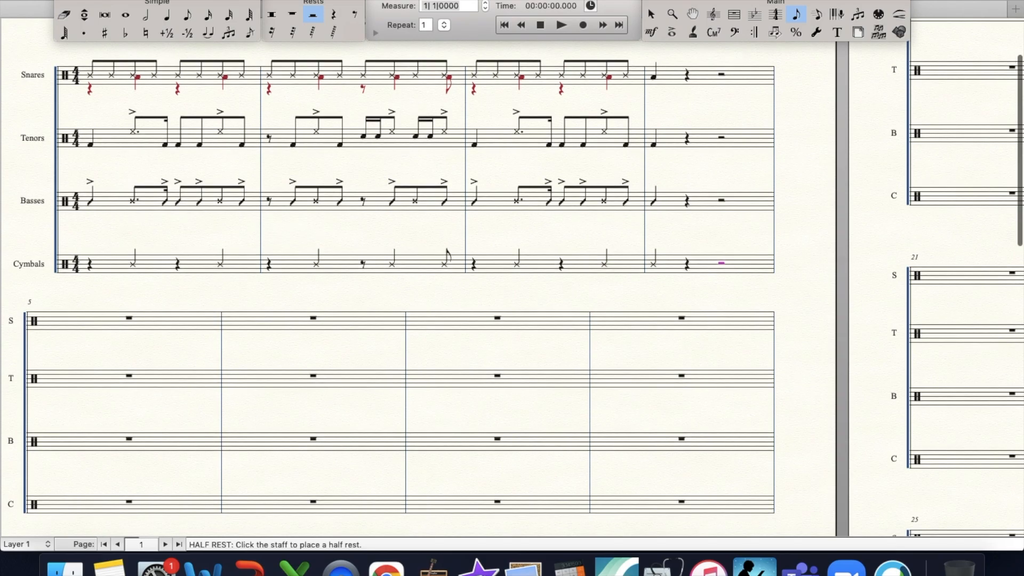
pyautogui.scroll(-1, 420, 108)
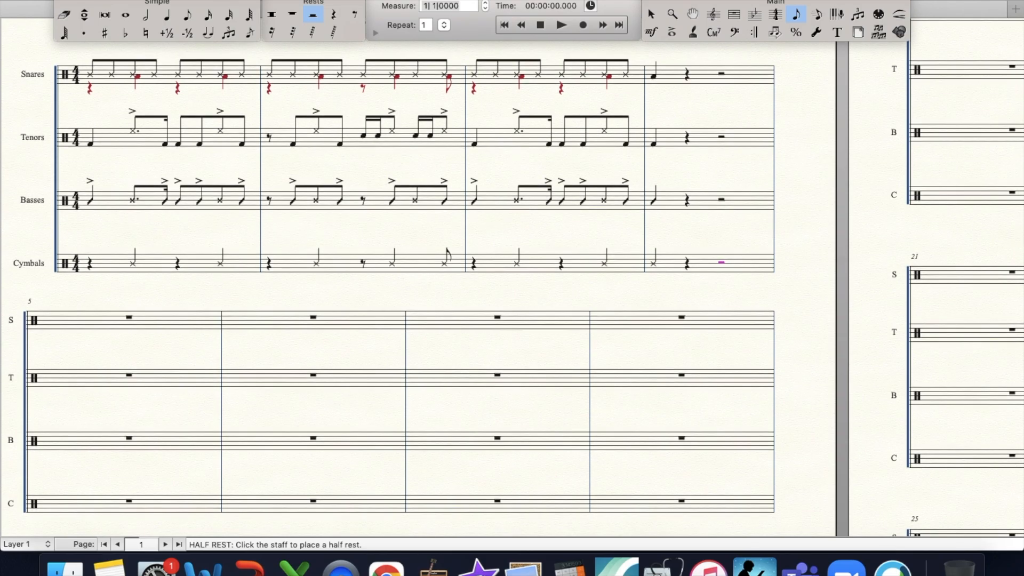
pyautogui.scroll(-2, 420, 278)
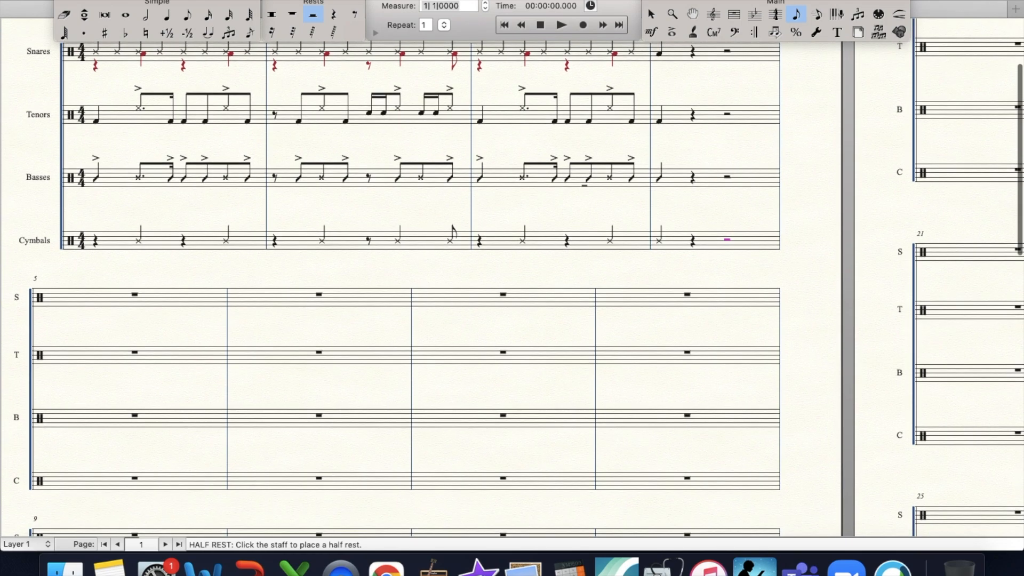
pyautogui.scroll(4, 420, 277)
pyautogui.click(672, 15)
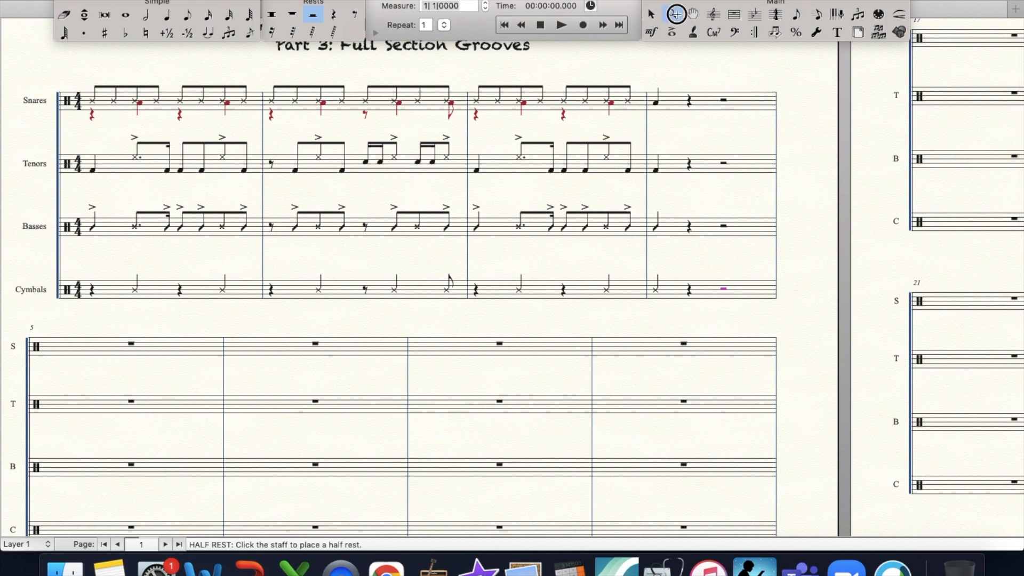
pyautogui.click(290, 188)
pyautogui.hscroll(10, 518, 249)
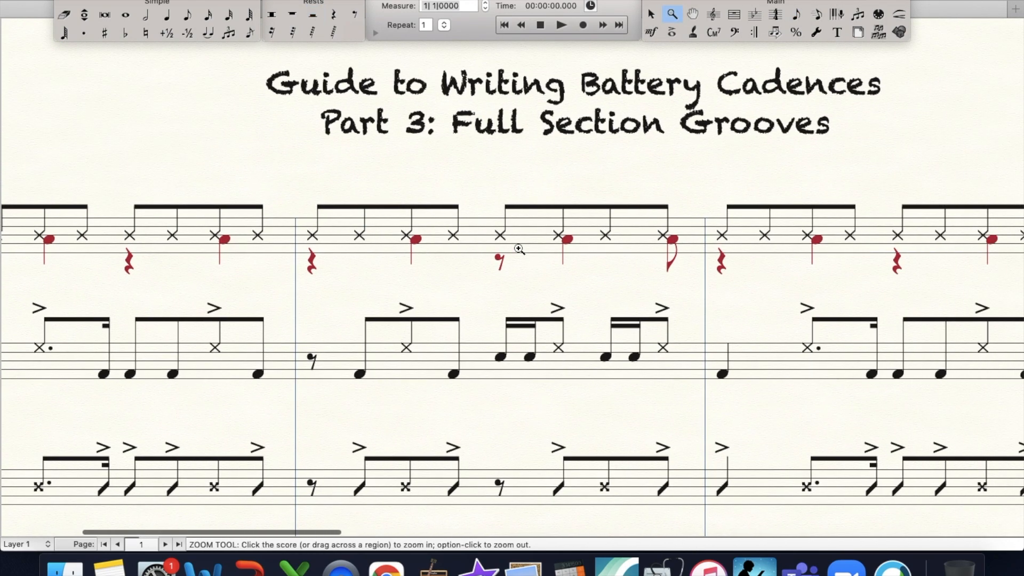
pyautogui.press('super+minus')
pyautogui.hscroll(-7, 519, 249)
pyautogui.press('super+minus')
pyautogui.scroll(-2, 519, 249)
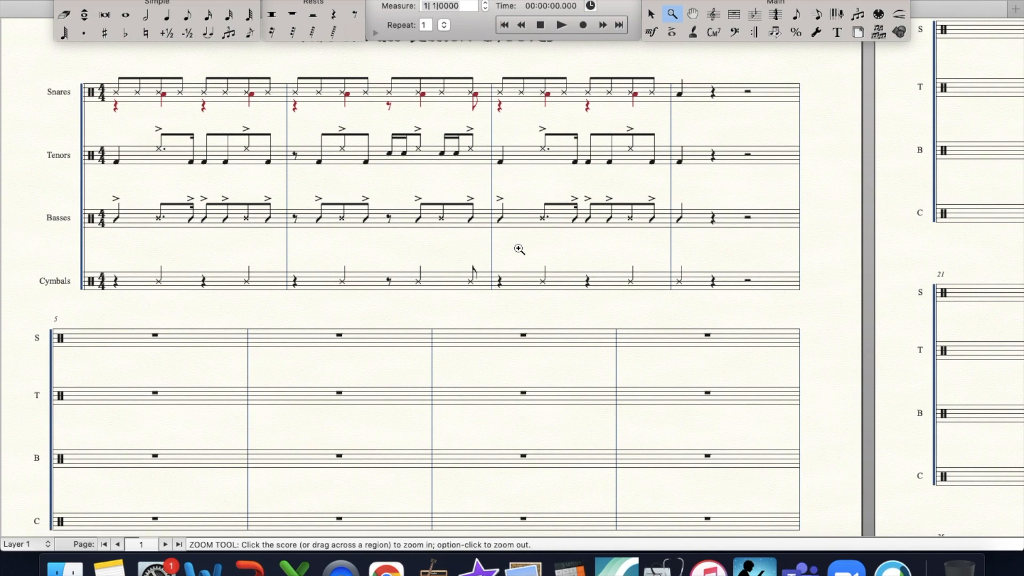
# - Copy the first three measures of Snares, Tenors and Basses into measures 5 to 7
pyautogui.click(733, 15)
pyautogui.click(223, 85)
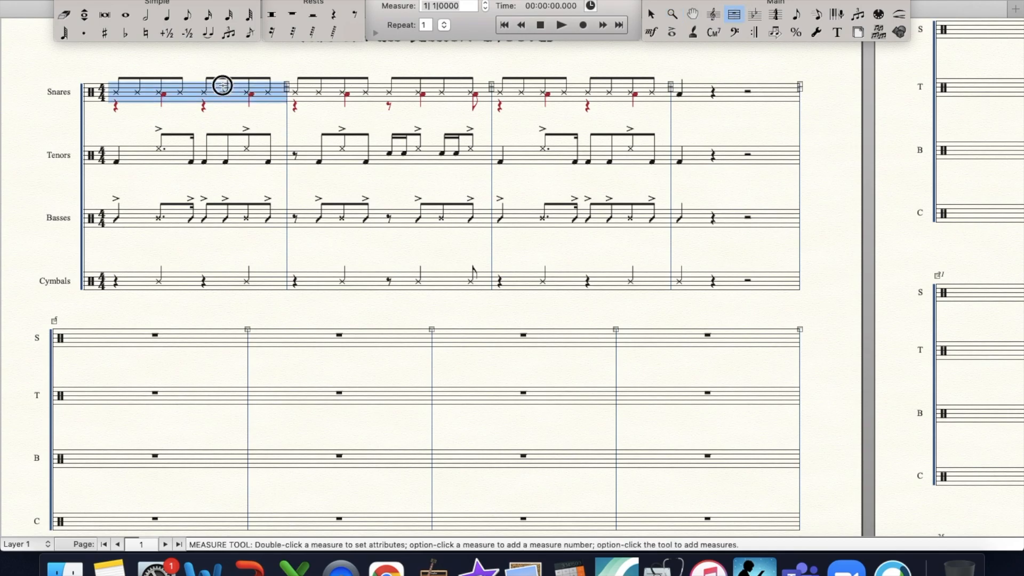
pyautogui.keyDown('shift'); pyautogui.click(623, 219); pyautogui.keyUp('shift')
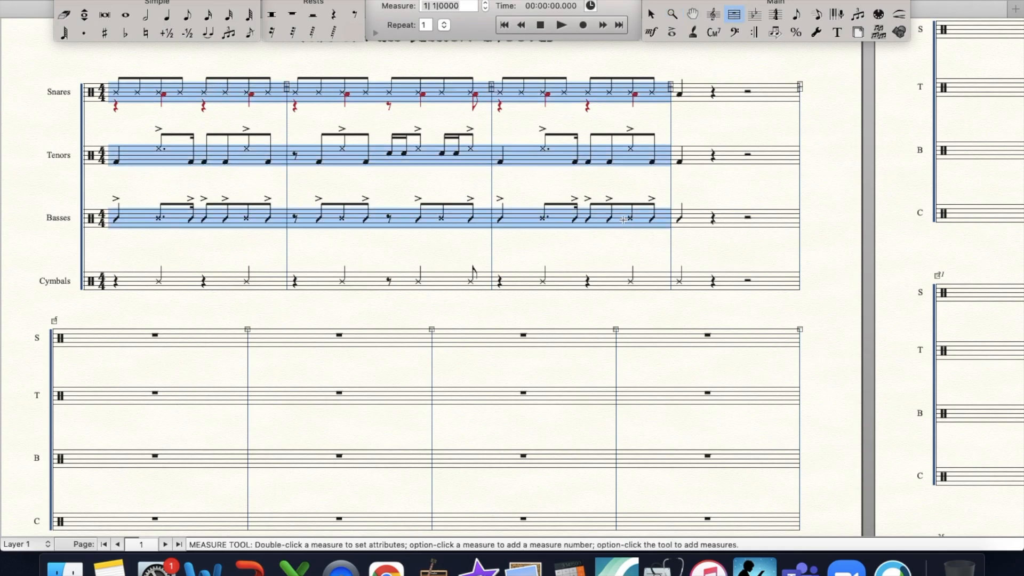
pyautogui.click(232, 333)
pyautogui.press('super+v')
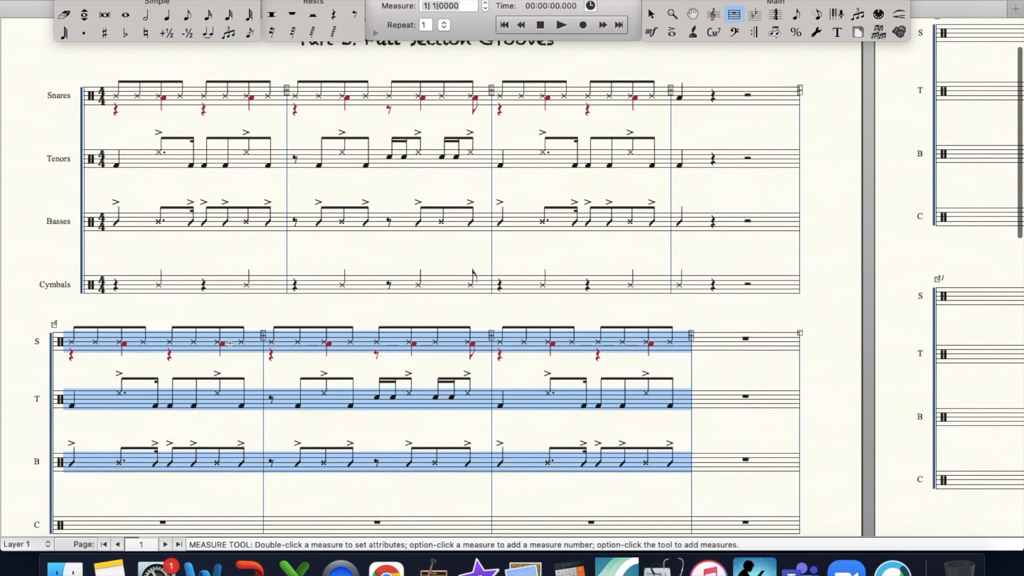
# - Fill the Cymbals part of measure 5 with quarter rests on beats 1 and 3 and China Cymbal quarter notes on beats 2 and 4
pyautogui.scroll(-5, 224, 379)
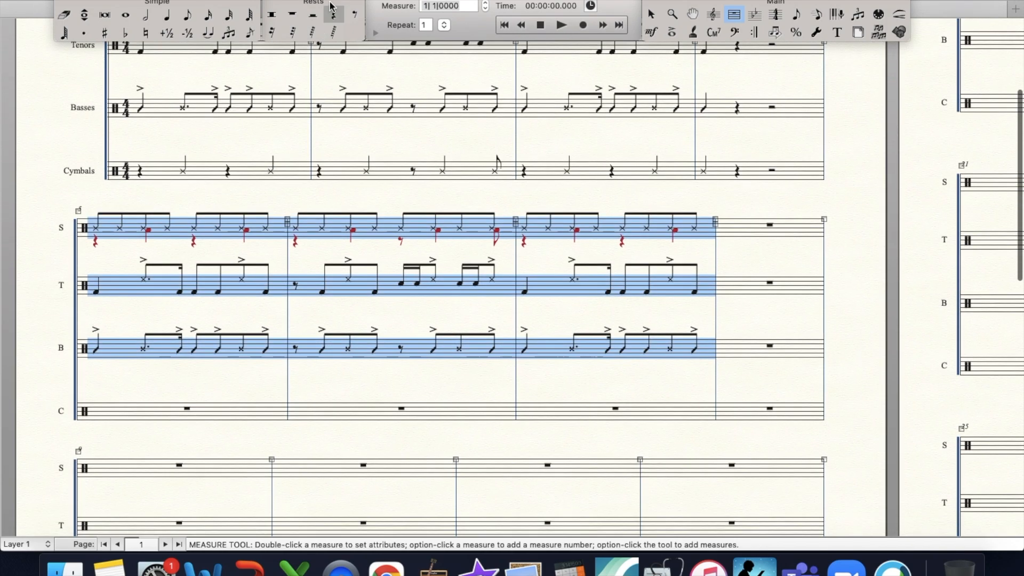
pyautogui.click(331, 19)
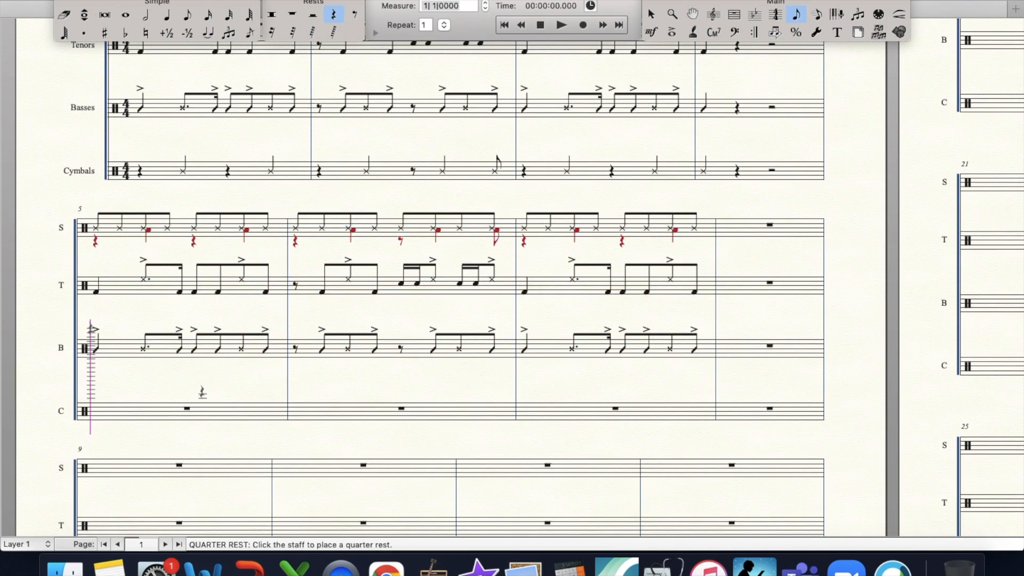
pyautogui.click(167, 14)
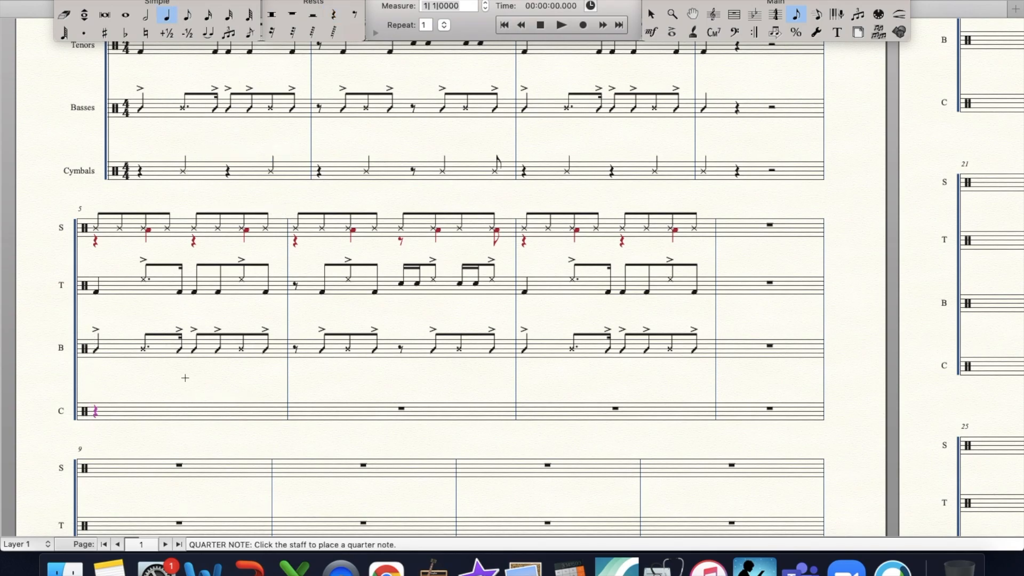
pyautogui.click(144, 410)
pyautogui.click(734, 15)
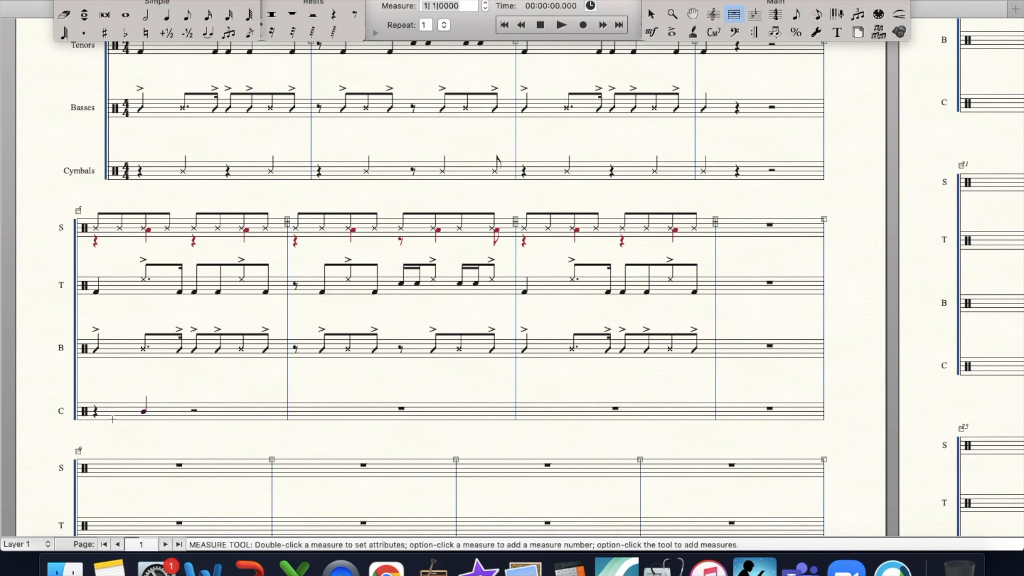
pyautogui.moveTo(89, 393); pyautogui.dragTo(197, 417)
# - Add accents to both Cymbals quarter notes in measure 5
pyautogui.click(668, 33)
pyautogui.moveTo(126, 398); pyautogui.dragTo(261, 425)
pyautogui.press('Return')
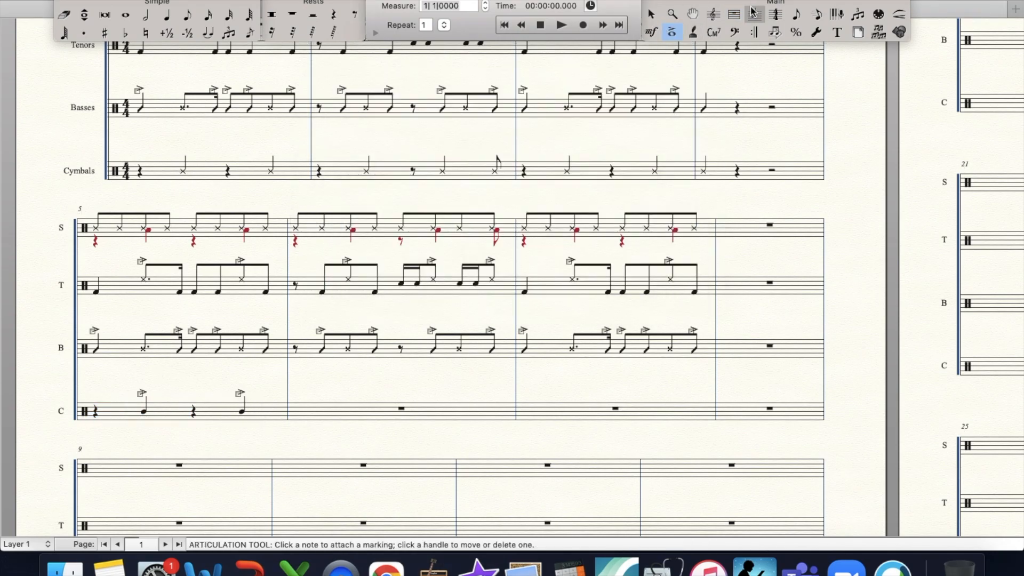
# - Copy the Cymbals part of measure 5 into measure 6
pyautogui.click(734, 14)
pyautogui.click(186, 404)
pyautogui.moveTo(186, 403); pyautogui.dragTo(280, 424)
# - Rewrite beats 3 and 4 of the Cymbals part in measure 6 as an eighth rest, a quarter note and an accented China Cymbal eighth note
pyautogui.click(355, 14)
pyautogui.click(401, 411)
pyautogui.click(187, 14)
pyautogui.click(492, 408)
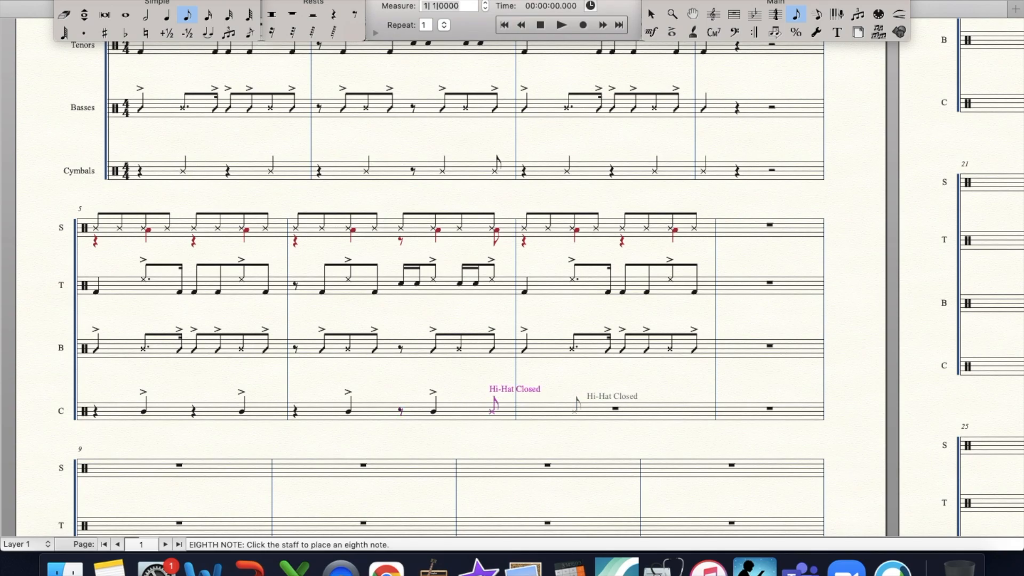
pyautogui.click(671, 32)
pyautogui.click(483, 411)
pyautogui.press('Return')
# - Copy the Cymbals part of measure 5 into measure 7
pyautogui.click(735, 12)
pyautogui.click(232, 405)
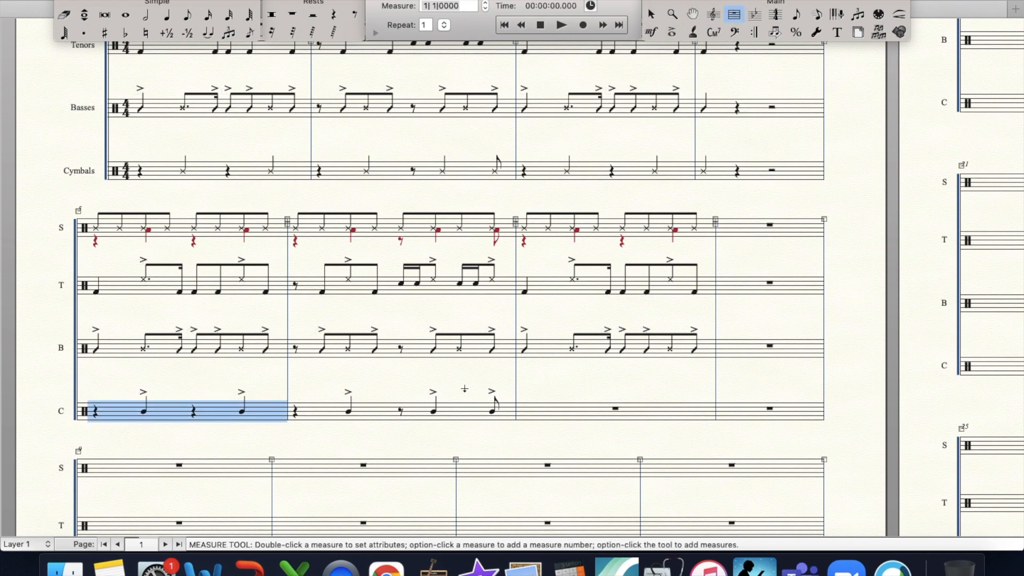
pyautogui.click(549, 414)
# - Fill the fourth Snares measure with four X-notehead quarter notes
pyautogui.scroll(5, 690, 245)
pyautogui.scroll(-2, 692, 248)
pyautogui.click(167, 14)
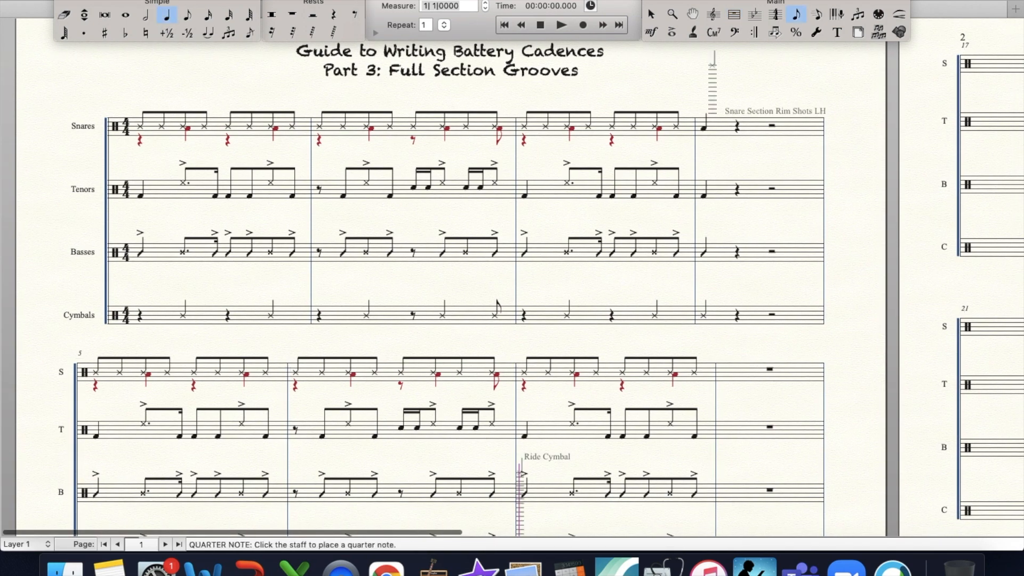
pyautogui.click(736, 128)
pyautogui.click(774, 128)
pyautogui.click(795, 128)
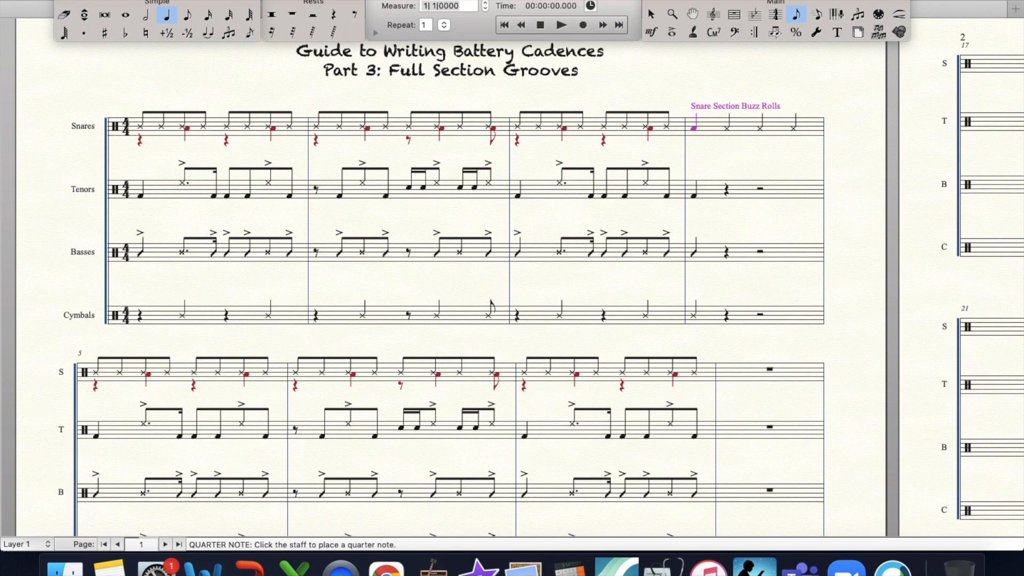
# - Add accents to all four quarter notes in the fourth Snares measure
pyautogui.click(672, 32)
pyautogui.moveTo(688, 120); pyautogui.dragTo(840, 141)
pyautogui.press('Return')
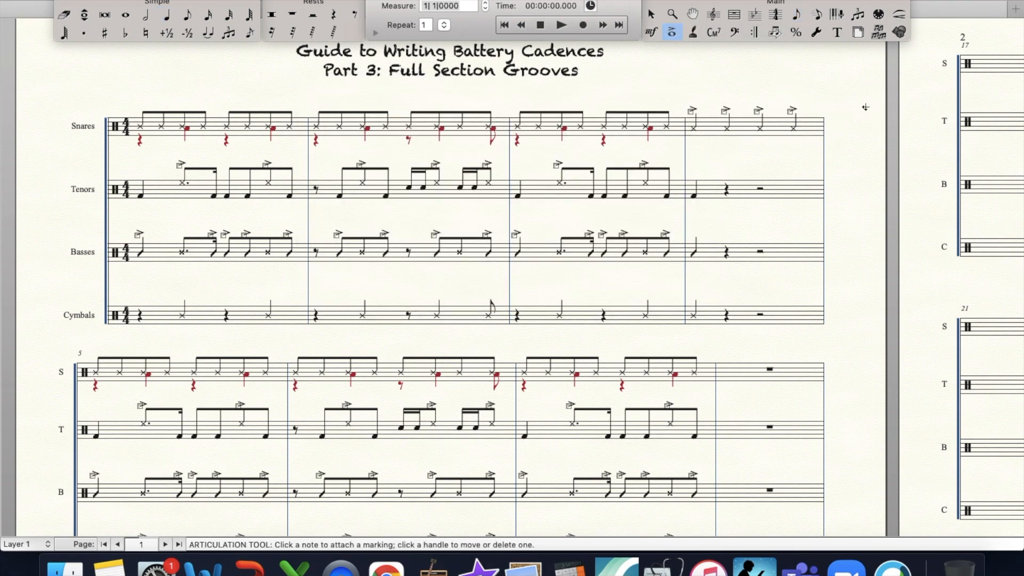
pyautogui.scroll(-5, 635, 345)
pyautogui.scroll(3, 702, 125)
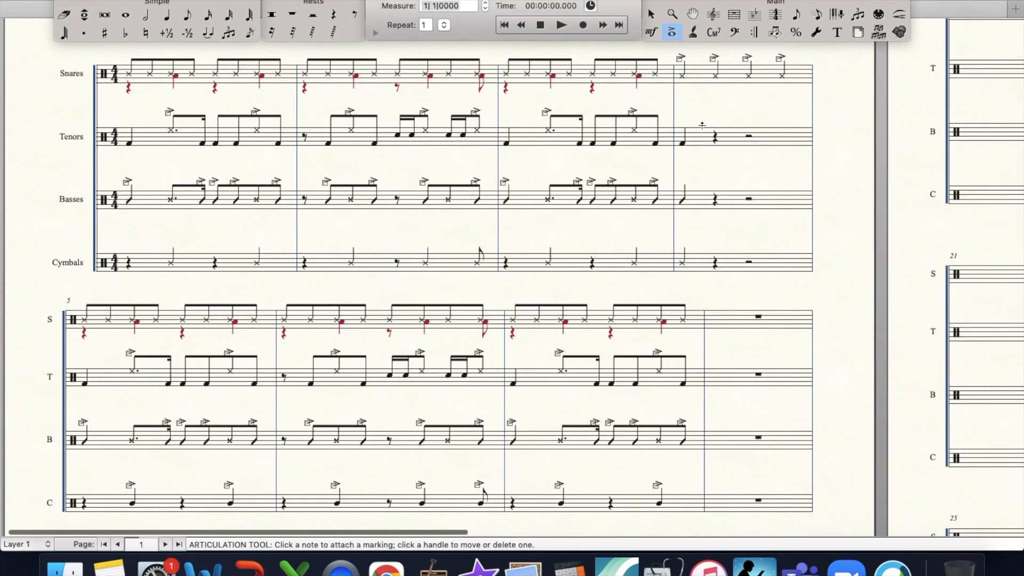
# - Add accents to the opening quarter notes of the Tenors and Basses in measure 4
pyautogui.moveTo(673, 123); pyautogui.dragTo(718, 216)
pyautogui.press('Return')
pyautogui.scroll(1, 694, 213)
pyautogui.press('super+minus')
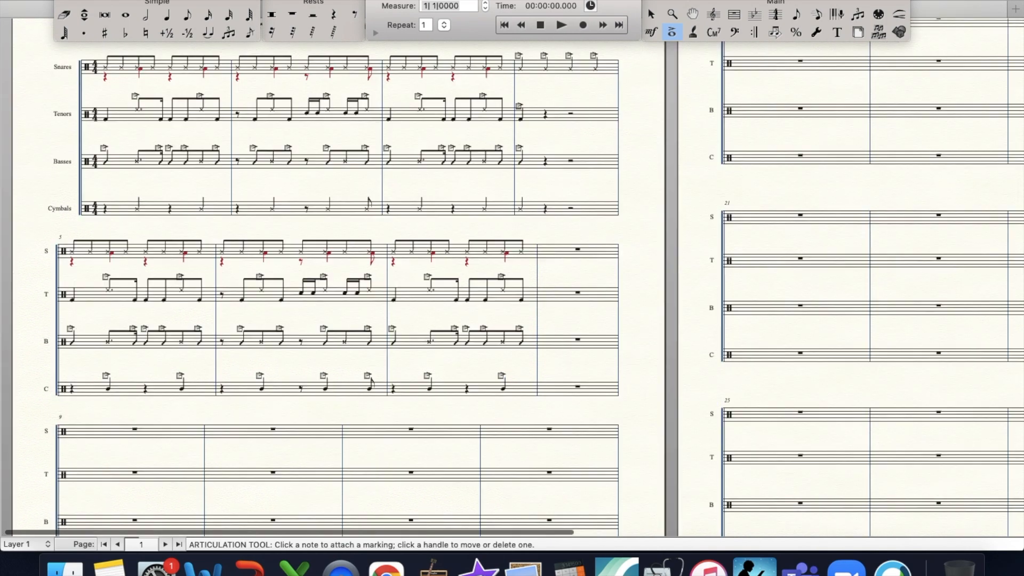
# - Review the Snares, Tenors, Basses and Cymbals parts of the first system up close
pyautogui.scroll(1, 512, 277)
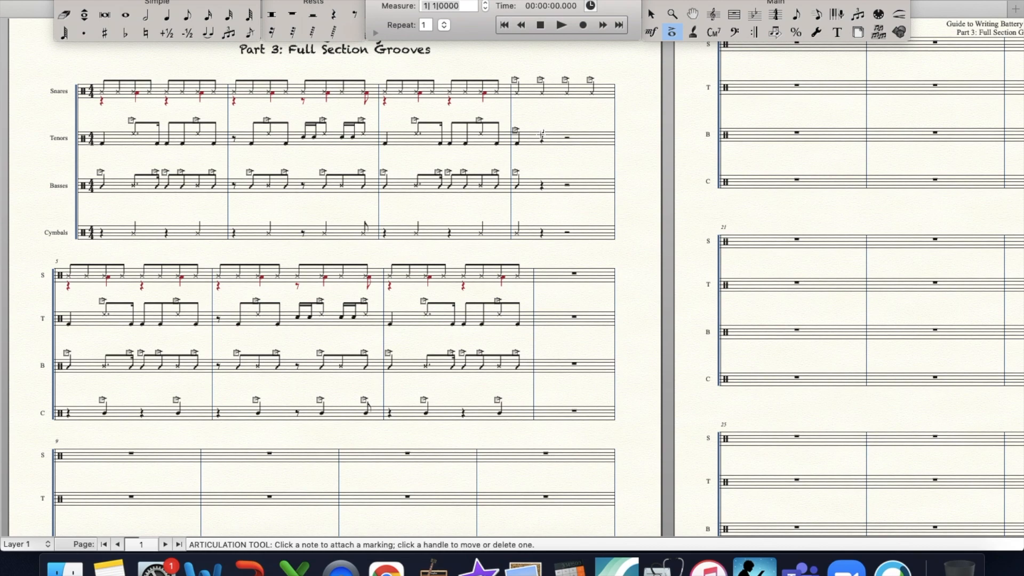
pyautogui.scroll(-2, 541, 134)
pyautogui.scroll(3, 538, 135)
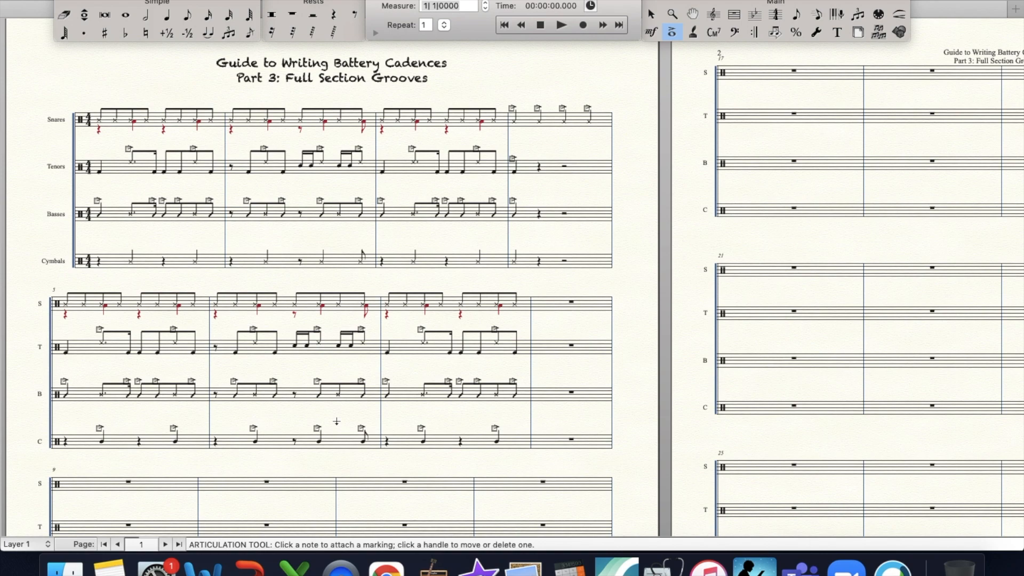
pyautogui.click(672, 13)
pyautogui.click(444, 278)
pyautogui.click(480, 327)
pyautogui.scroll(-5, 480, 327)
pyautogui.scroll(5, 480, 327)
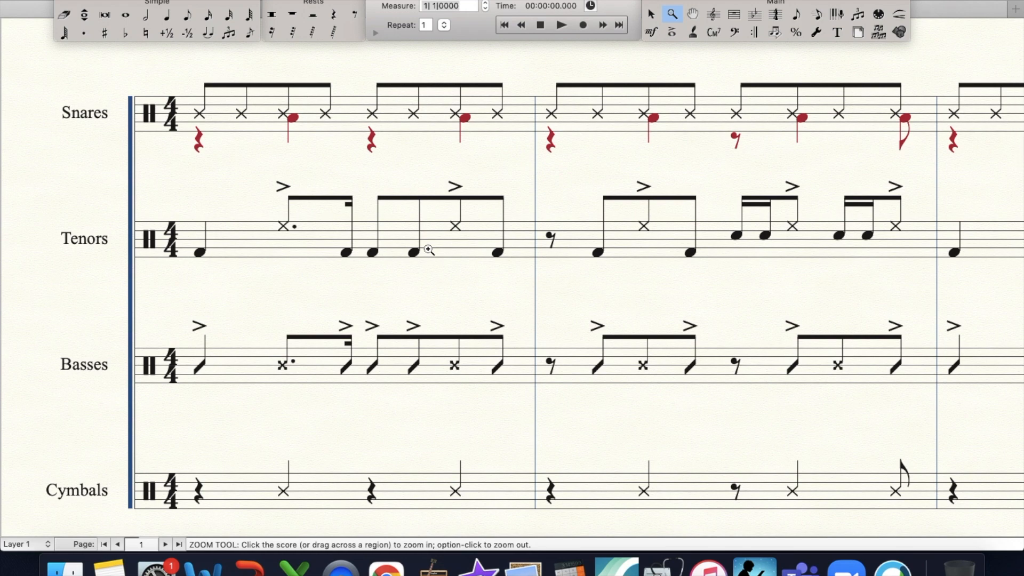
pyautogui.hscroll(5, 430, 249)
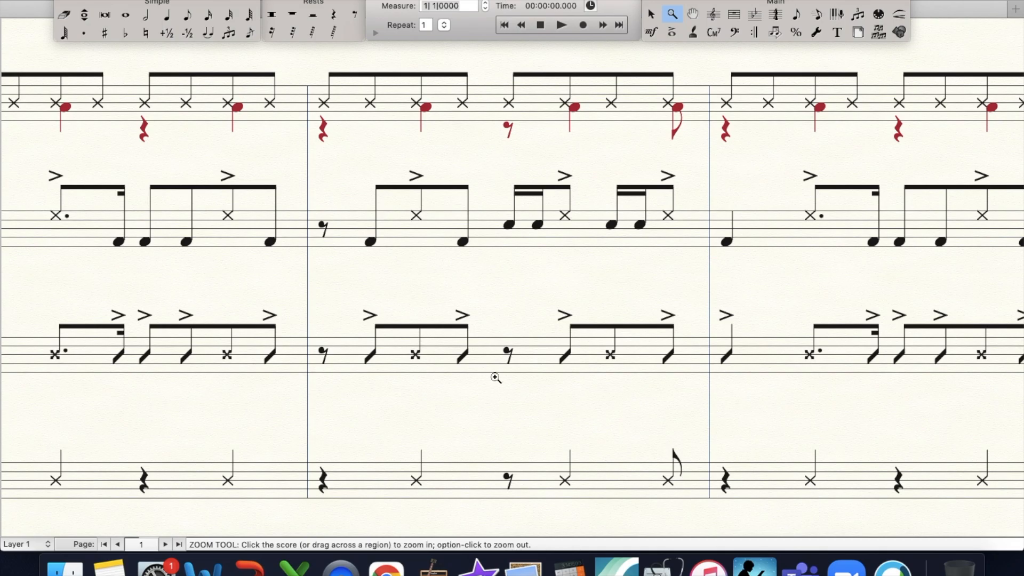
# - Compare the ends of the Tenors and Basses parts in measure 1 with the Cymbals part by selecting each passage
pyautogui.click(734, 14)
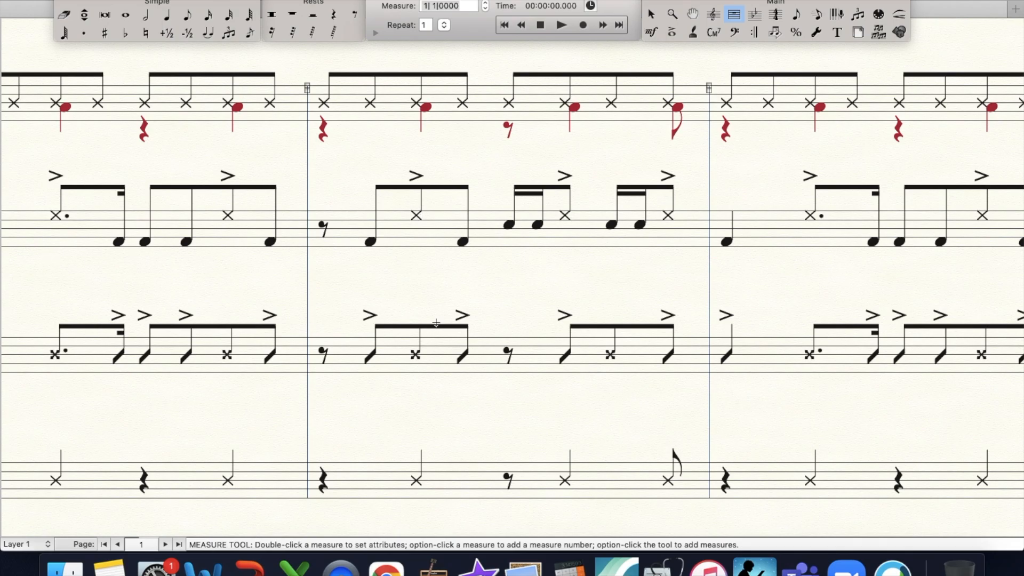
pyautogui.moveTo(176, 181); pyautogui.dragTo(297, 269)
pyautogui.moveTo(207, 238); pyautogui.dragTo(365, 239)
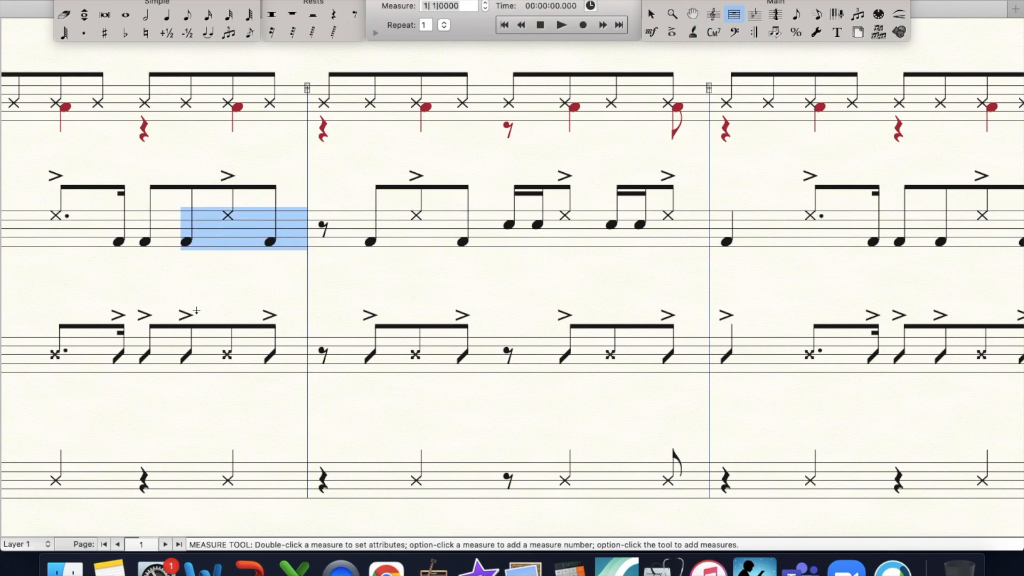
pyautogui.moveTo(184, 307); pyautogui.dragTo(312, 405)
pyautogui.moveTo(229, 359); pyautogui.dragTo(357, 366)
pyautogui.scroll(-3, 354, 439)
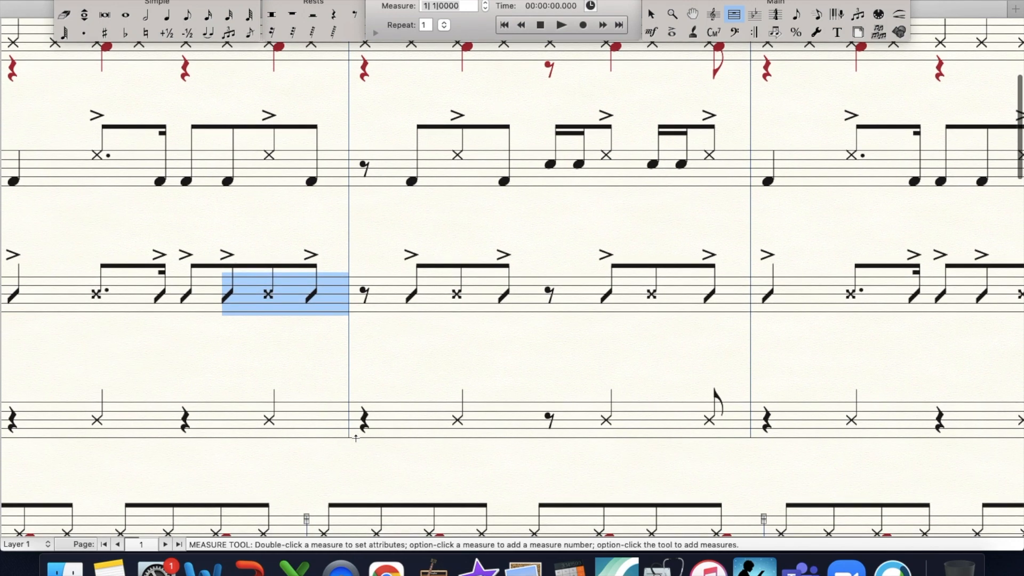
pyautogui.click(210, 425)
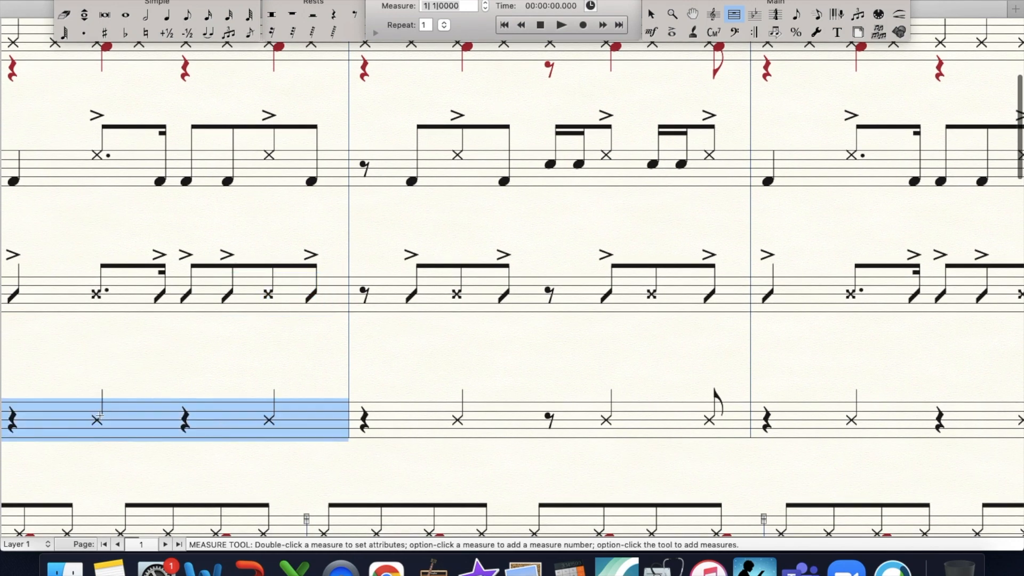
pyautogui.hscroll(3, 602, 443)
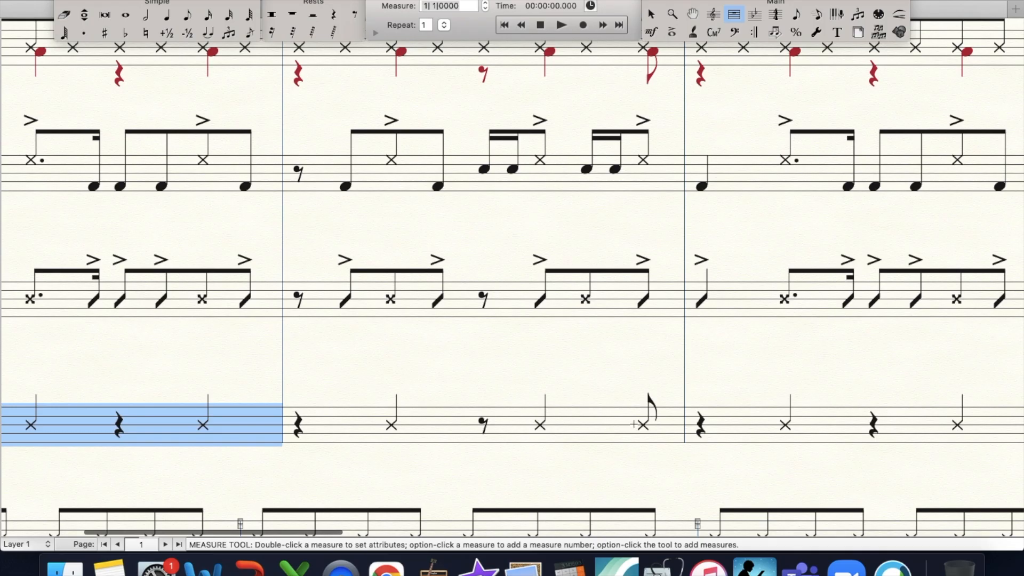
pyautogui.hscroll(1, 595, 441)
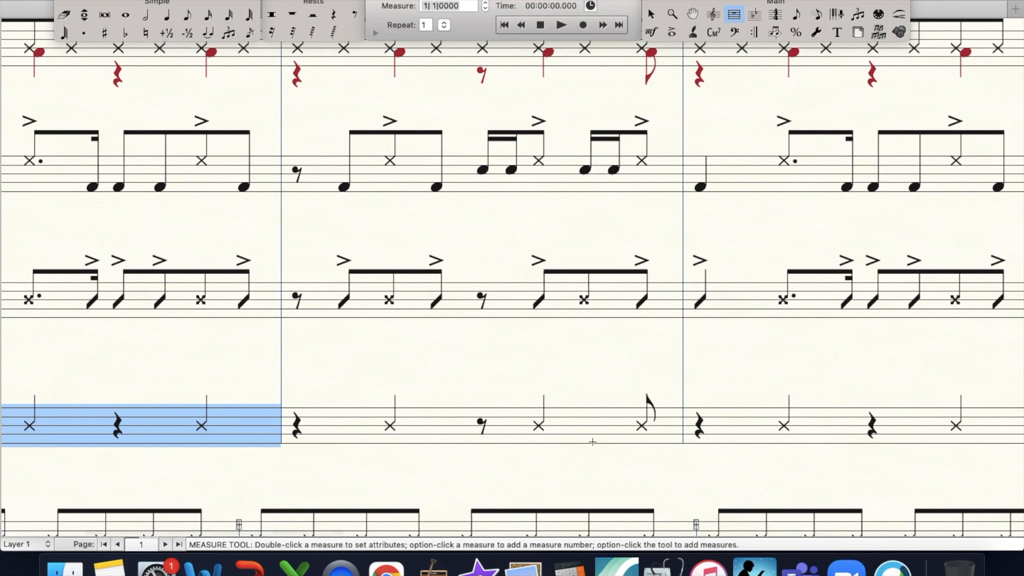
# - Examine the ending in measure 4 and the repeated groove with varied cymbals in measures 5 to 7
pyautogui.press('super+minus')
pyautogui.scroll(6, 592, 442)
pyautogui.hscroll(-1, 592, 442)
pyautogui.press('super+minus')
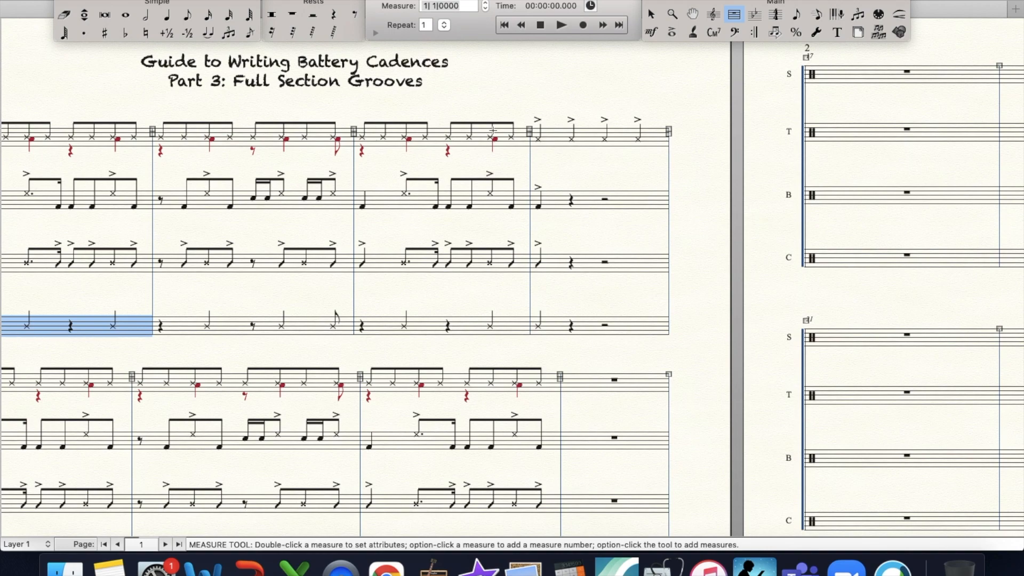
pyautogui.press('super+equal')
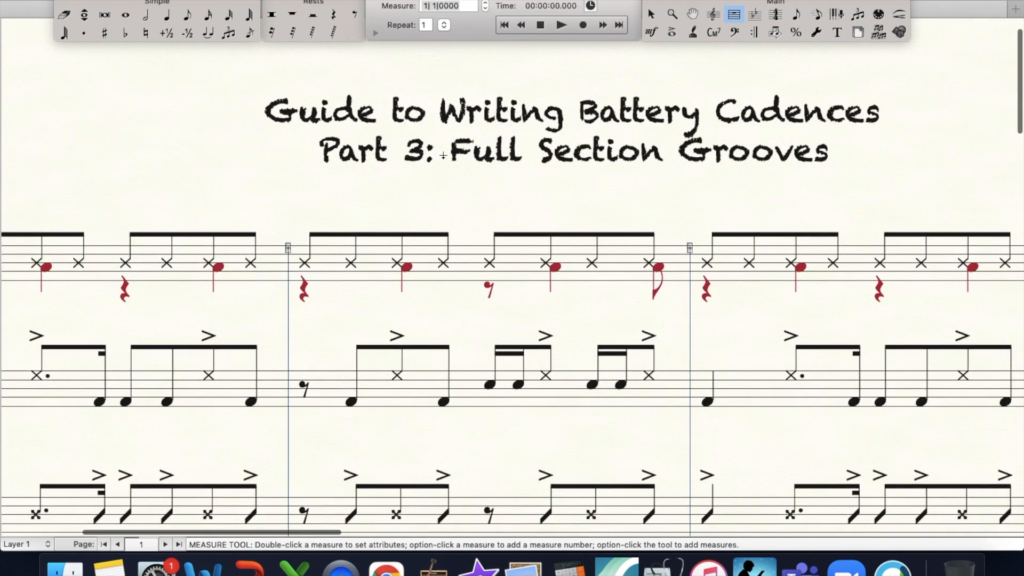
pyautogui.scroll(-4, 443, 155)
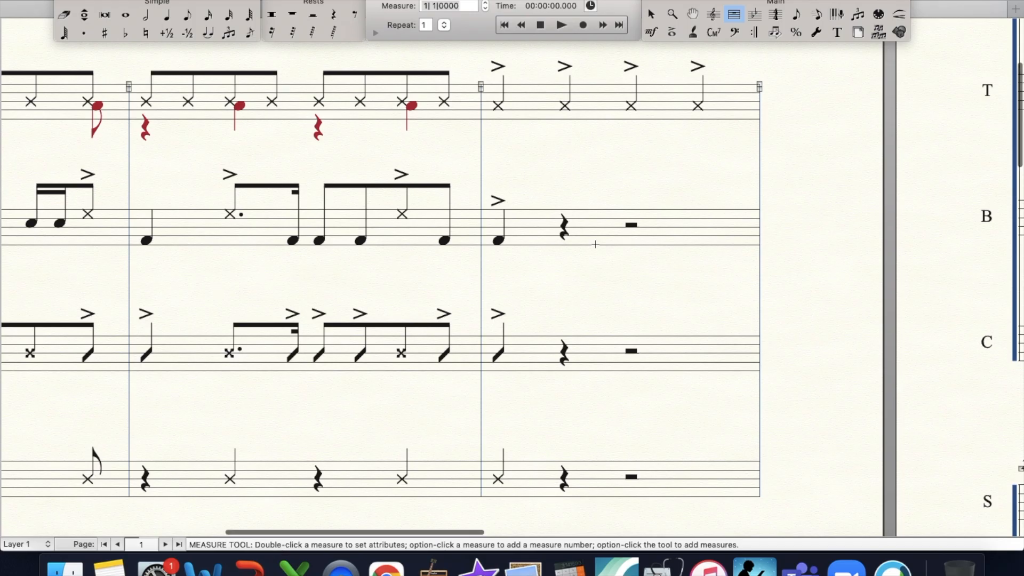
pyautogui.scroll(-12, 618, 463)
pyautogui.hscroll(-12, 618, 463)
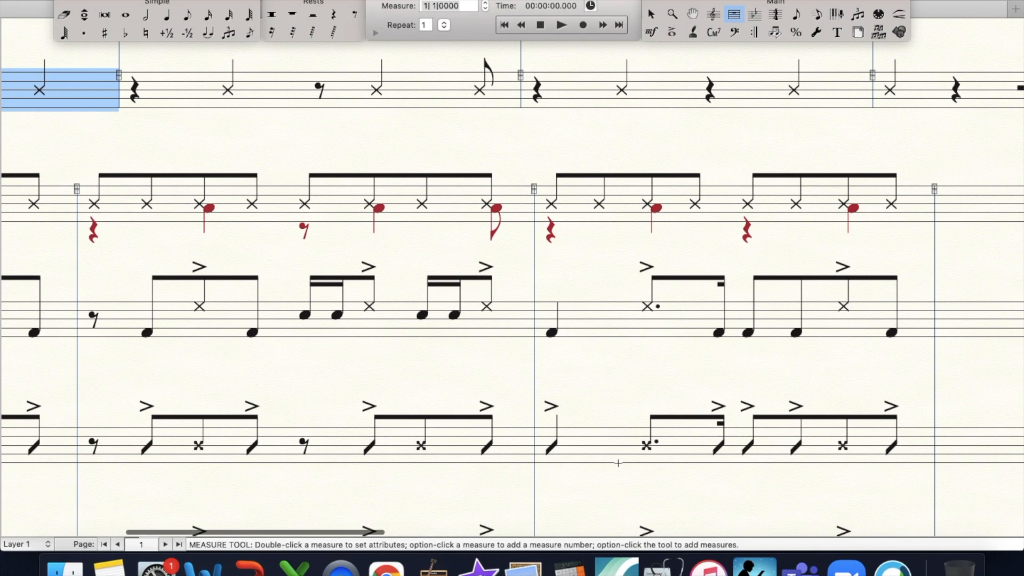
pyautogui.press('super+minus')
pyautogui.hscroll(-8, 618, 462)
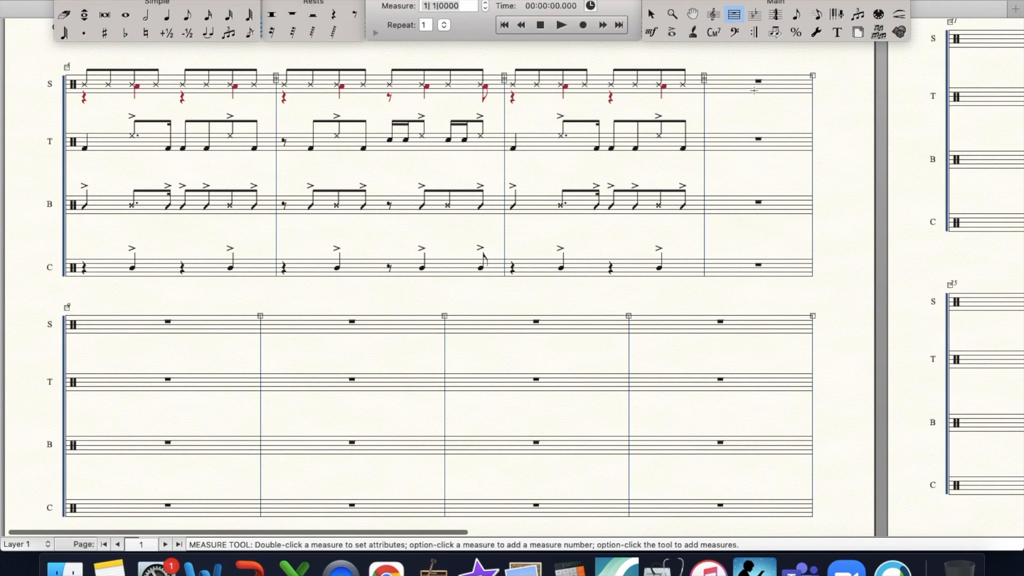
pyautogui.scroll(5, 791, 244)
pyautogui.press('super+minus')
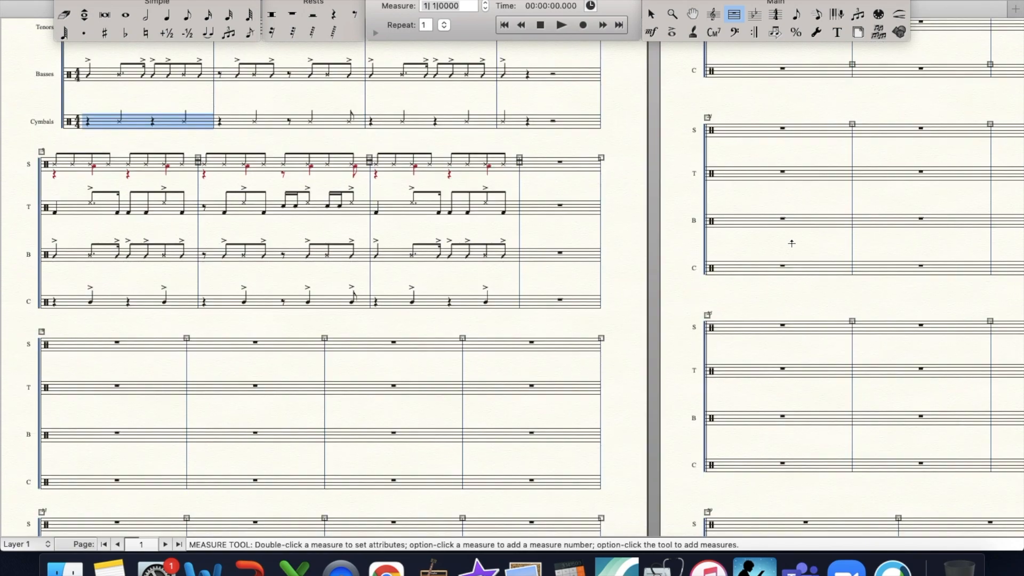
pyautogui.scroll(4, 791, 244)
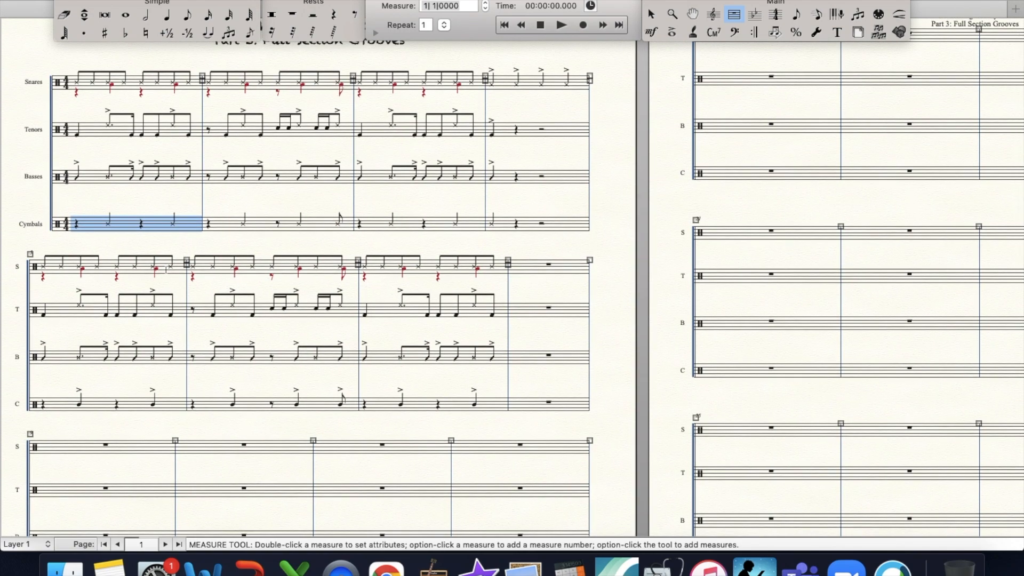
# - Clear all items from measures 5 to 7 in all four staves
pyautogui.click(106, 274)
pyautogui.keyDown('shift'); pyautogui.click(466, 400); pyautogui.keyUp('shift')
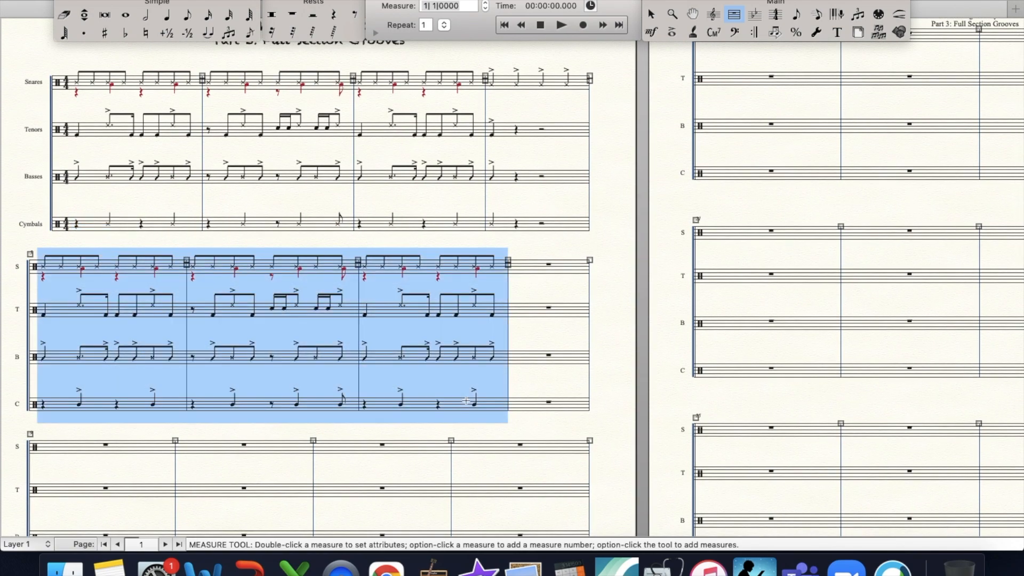
pyautogui.rightClick(465, 400)
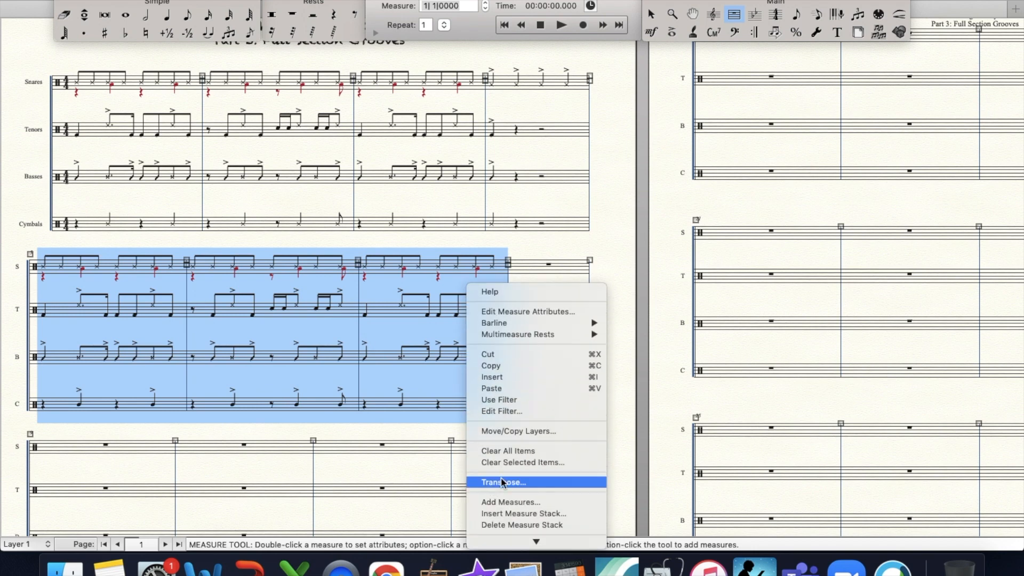
pyautogui.click(527, 452)
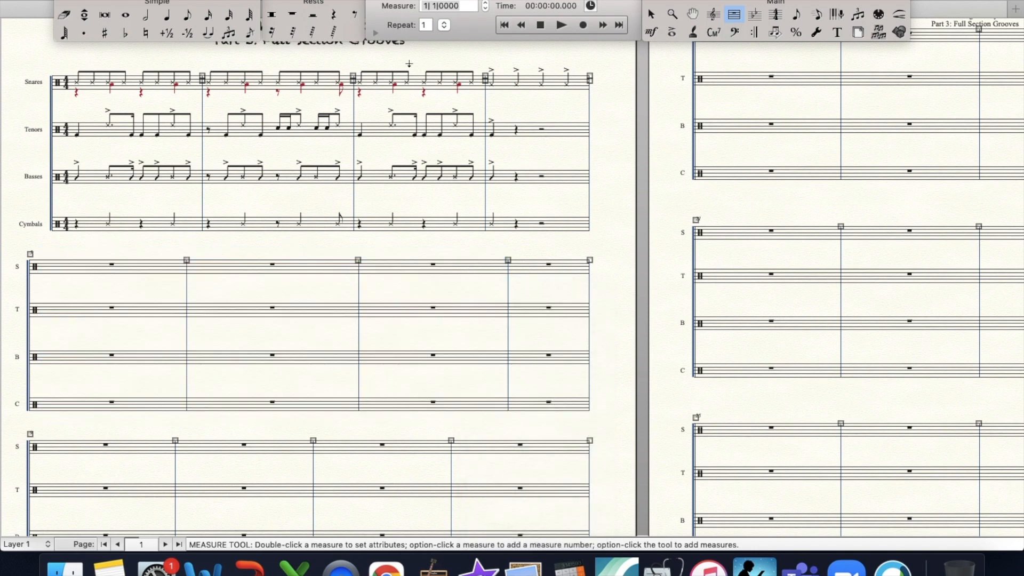
# - Clear all items from measures 1 to 4 in all four staves
pyautogui.click(651, 32)
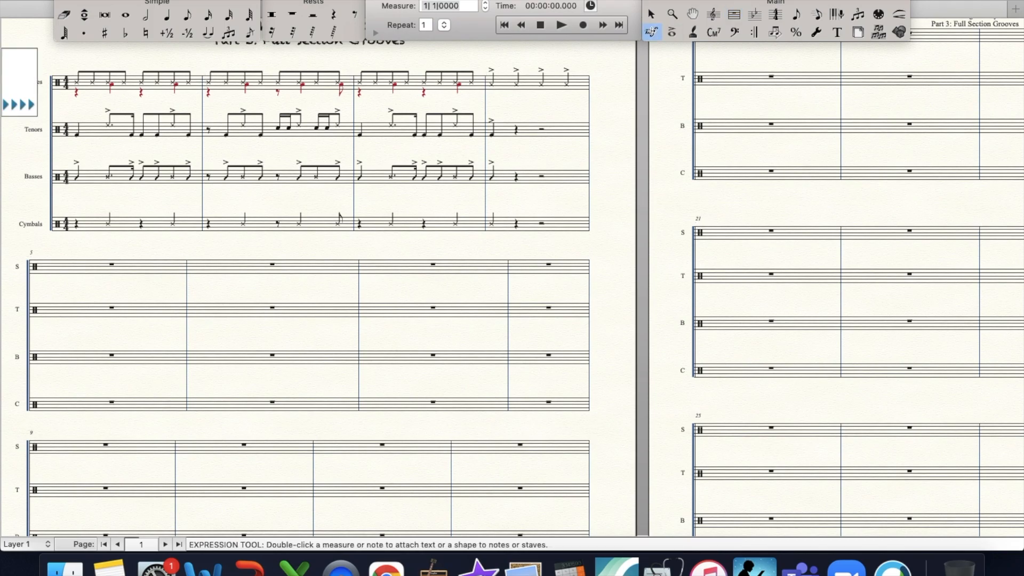
pyautogui.click(734, 14)
pyautogui.click(72, 84)
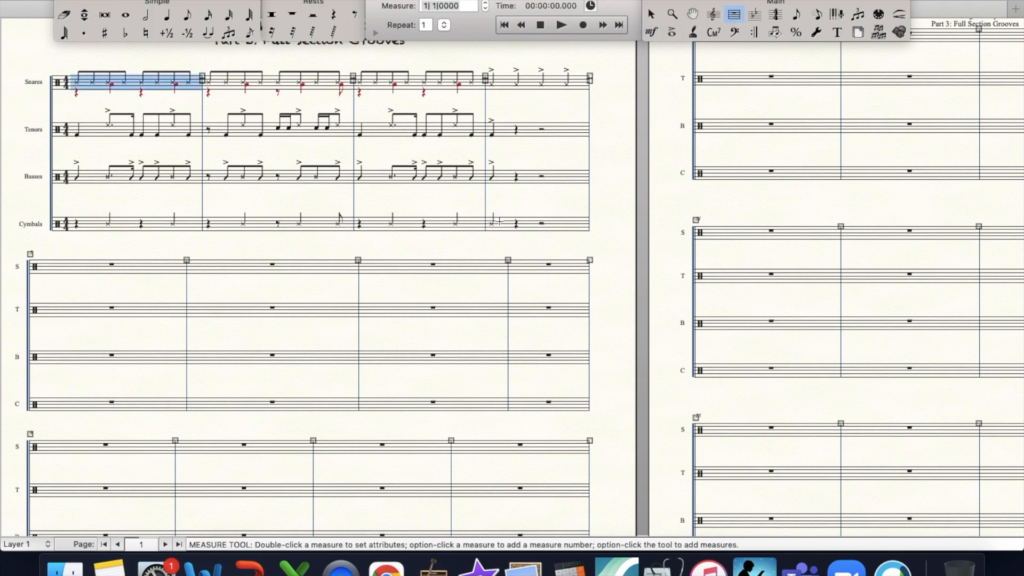
pyautogui.keyDown('shift'); pyautogui.click(499, 220); pyautogui.keyUp('shift')
pyautogui.rightClick(498, 220)
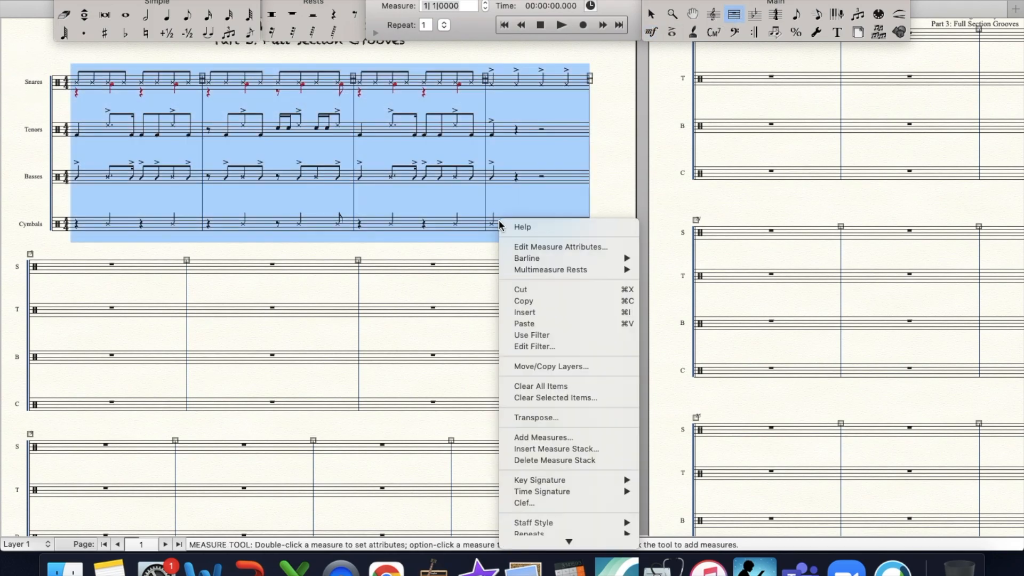
pyautogui.click(581, 386)
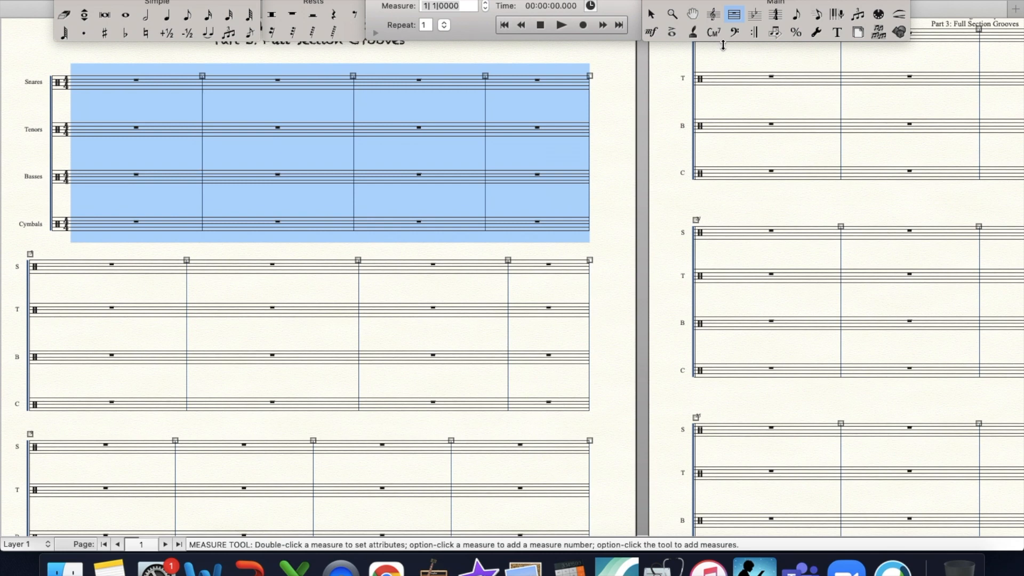
# - Fill the first Snares measure with sixteenth notes and copy it into measures 2 and 3
pyautogui.click(672, 15)
pyautogui.click(297, 159)
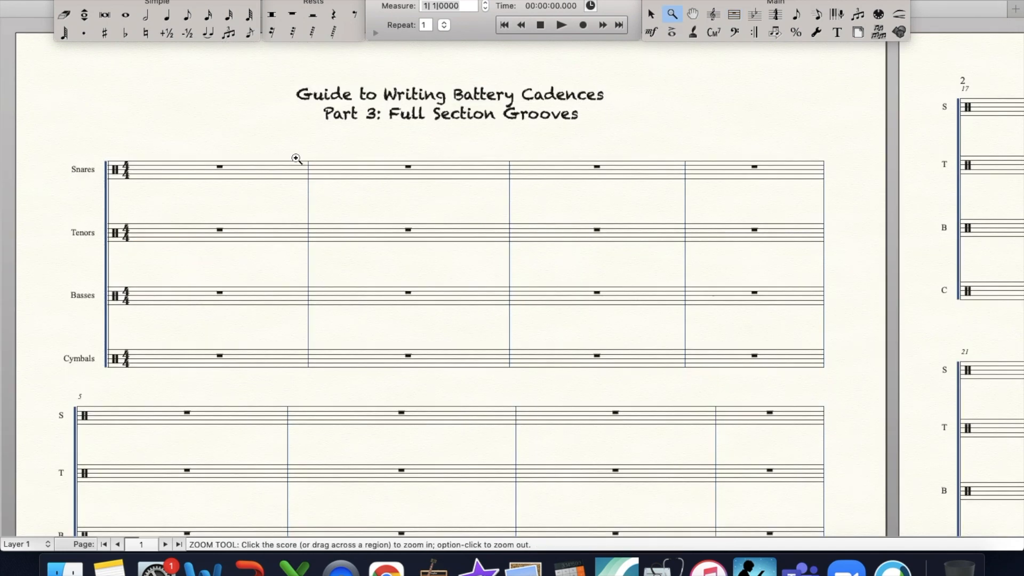
pyautogui.scroll(-3, 437, 241)
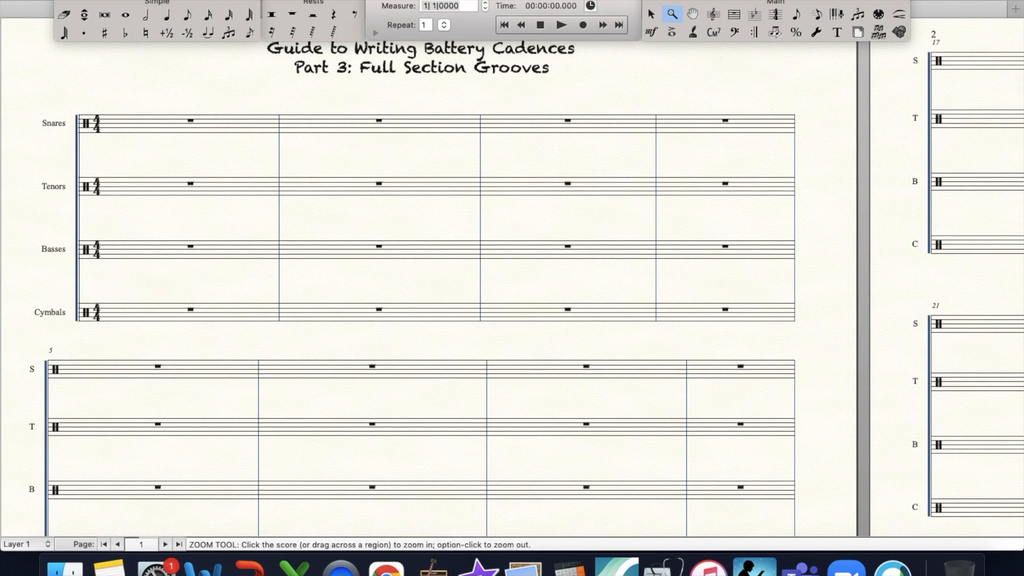
pyautogui.click(207, 15)
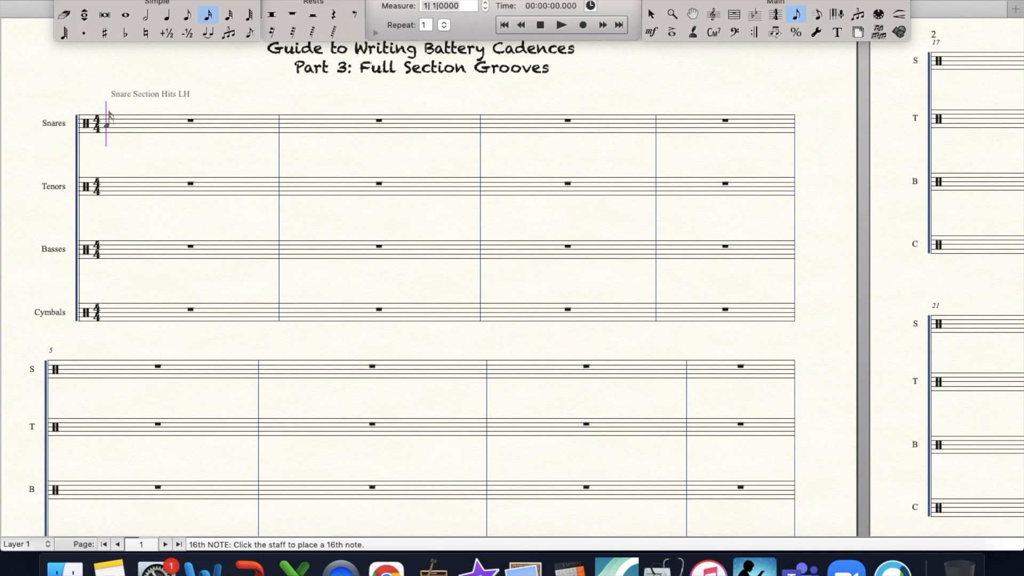
pyautogui.press('Return')
pyautogui.press('Return')
pyautogui.press('Return')
pyautogui.press('Return')
pyautogui.press('Return')
pyautogui.press('Return')
pyautogui.press('Return')
pyautogui.press('Return')
pyautogui.press('Return')
pyautogui.press('Return')
pyautogui.press('Return')
pyautogui.press('Return')
pyautogui.press('Return')
pyautogui.press('Return')
pyautogui.press('Return')
pyautogui.press('Return')
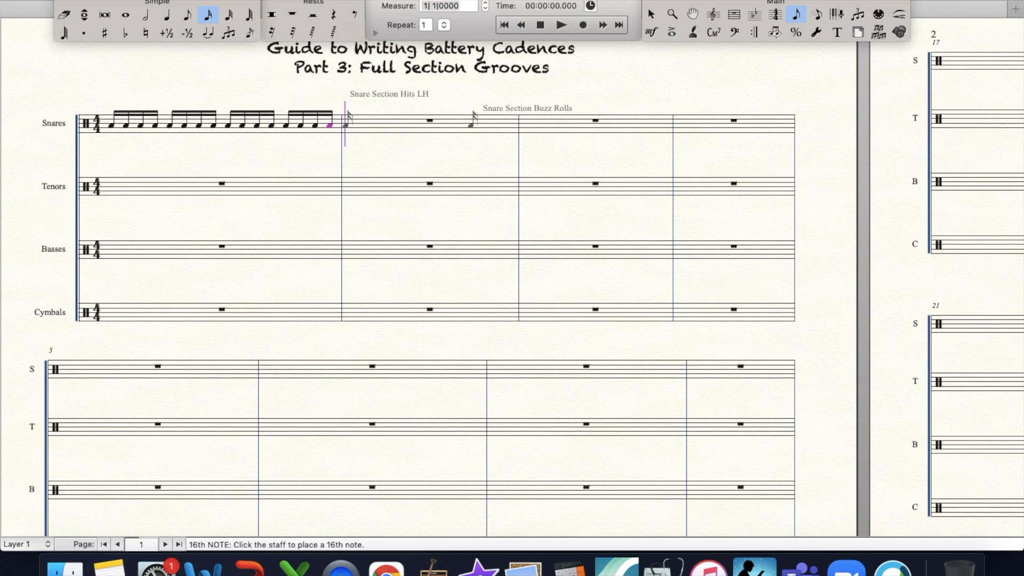
pyautogui.click(734, 14)
pyautogui.moveTo(331, 125); pyautogui.dragTo(530, 134)
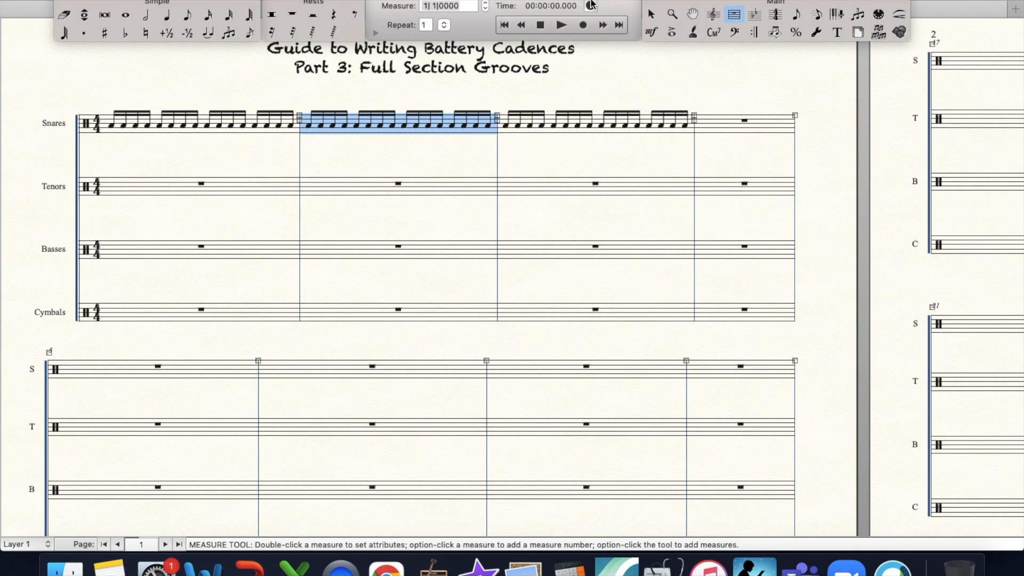
# - Enter a quarter-note double stop on the Low Tom and Low-Mid Tom on beat 1 of the first Tenors measure
pyautogui.click(166, 14)
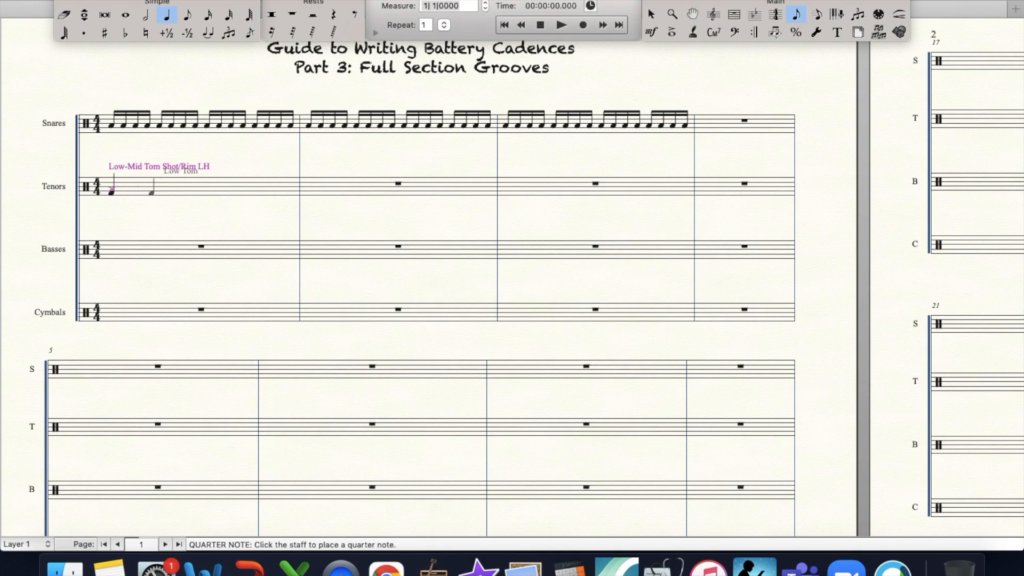
pyautogui.press('Down')
pyautogui.press('Down')
# - Fill beat 2 of the first Tenors measure with a dotted eighth High and High-Mid Tom Shot/Rim LH double stop and a sixteenth low-tom double stop
pyautogui.click(188, 16)
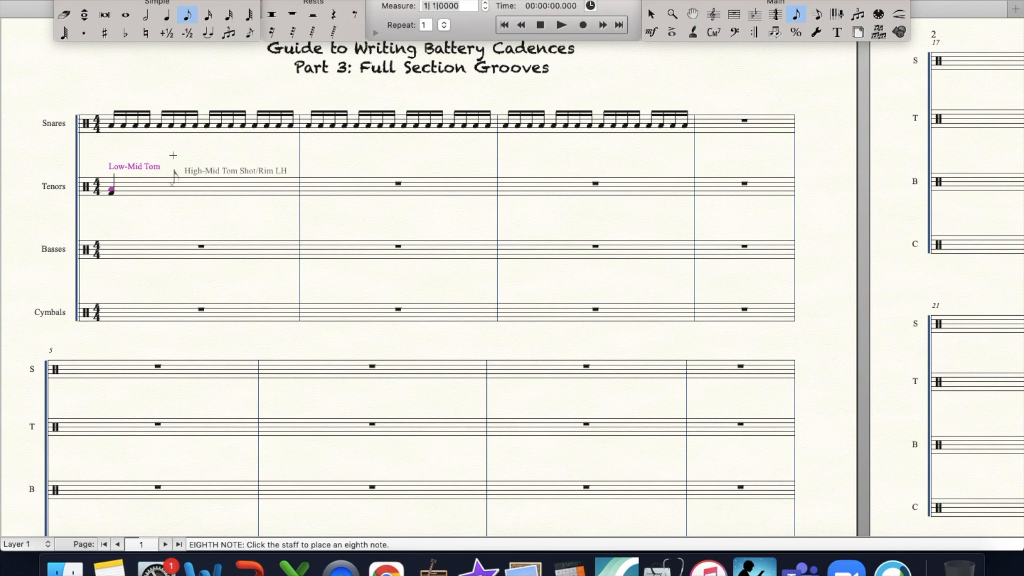
pyautogui.click(161, 171)
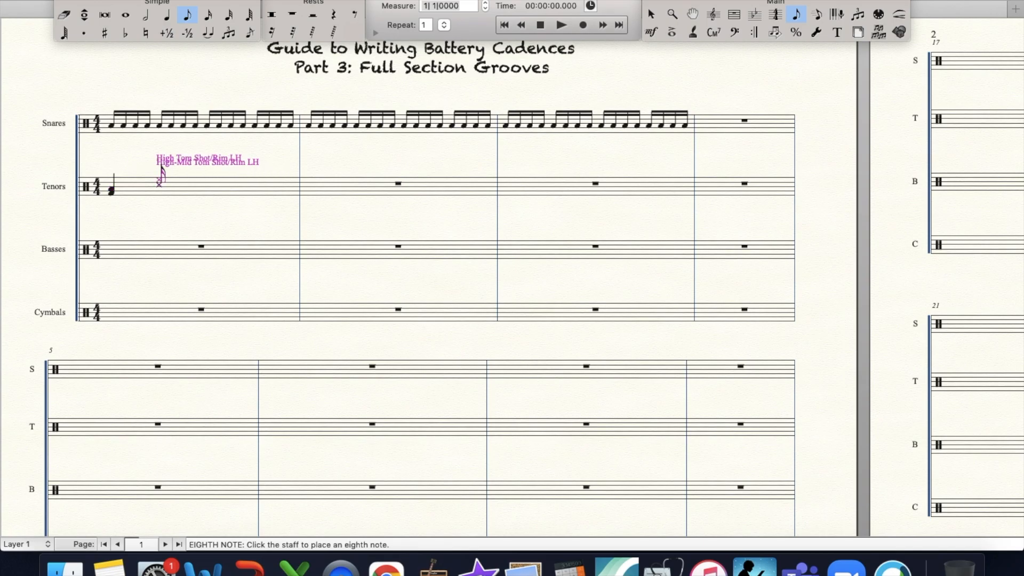
pyautogui.click(206, 16)
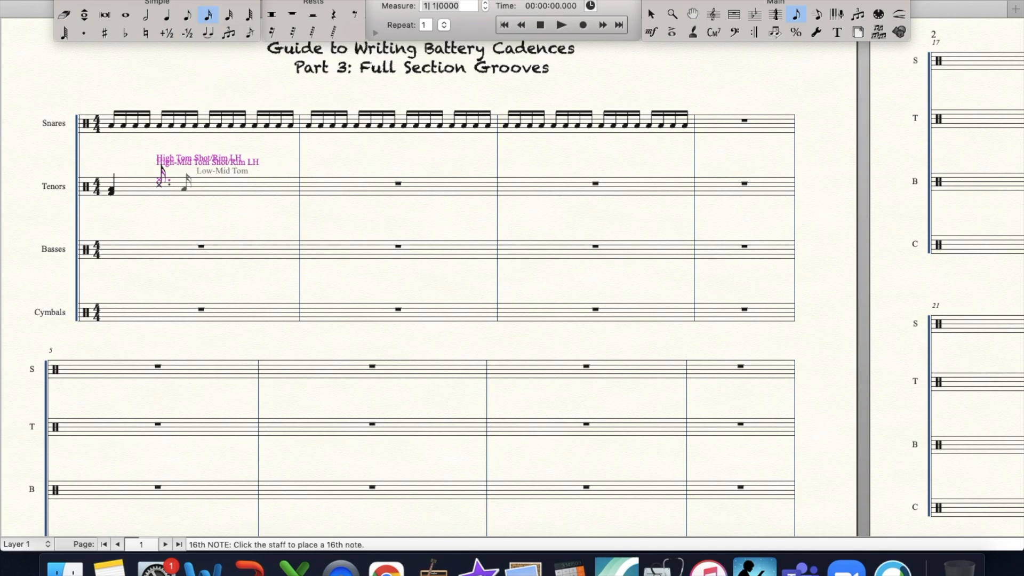
pyautogui.click(188, 186)
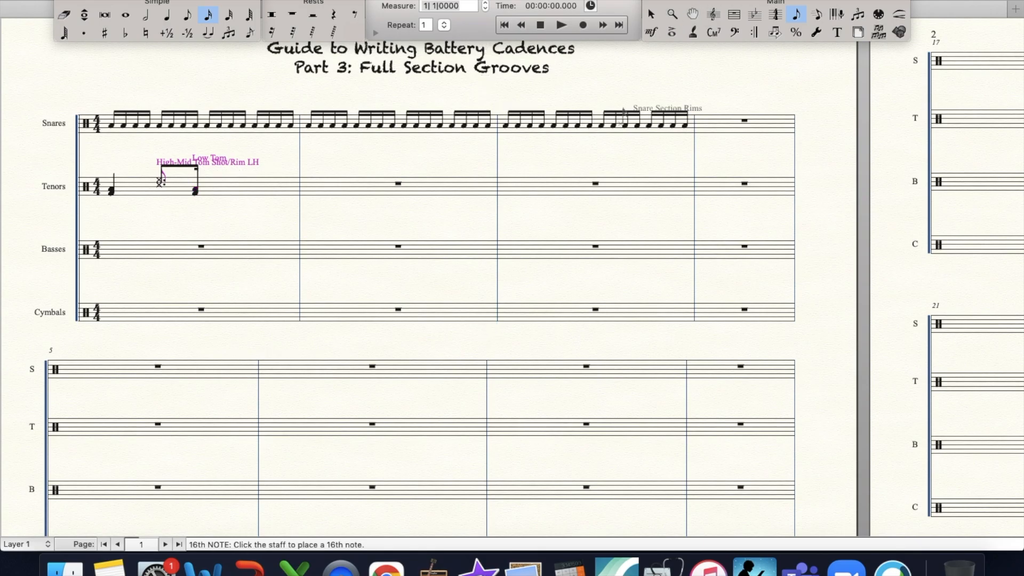
# - Place an eighth rest on beat 3 of the first Tenors measure
pyautogui.click(672, 14)
pyautogui.click(275, 236)
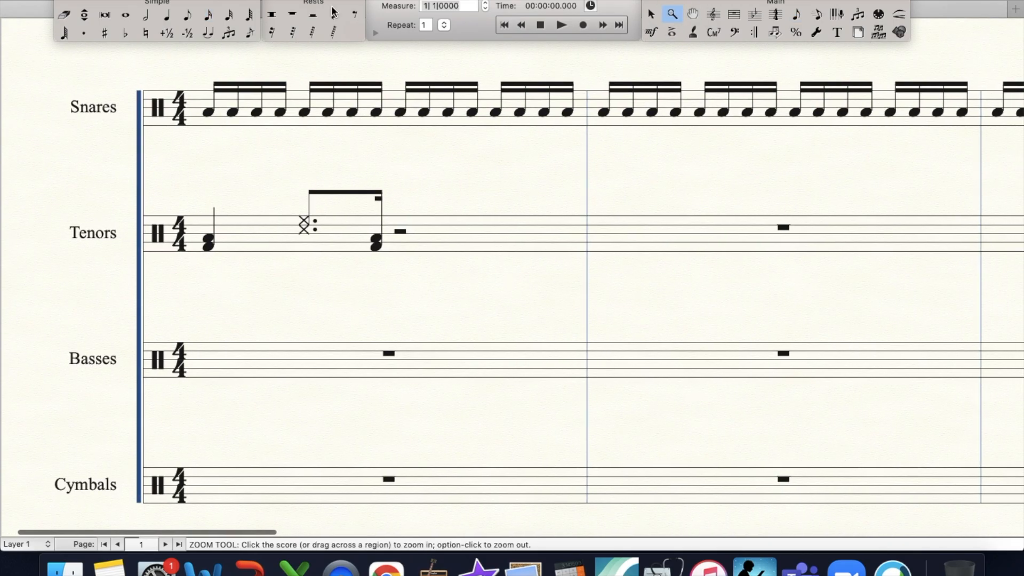
pyautogui.click(348, 13)
pyautogui.click(398, 230)
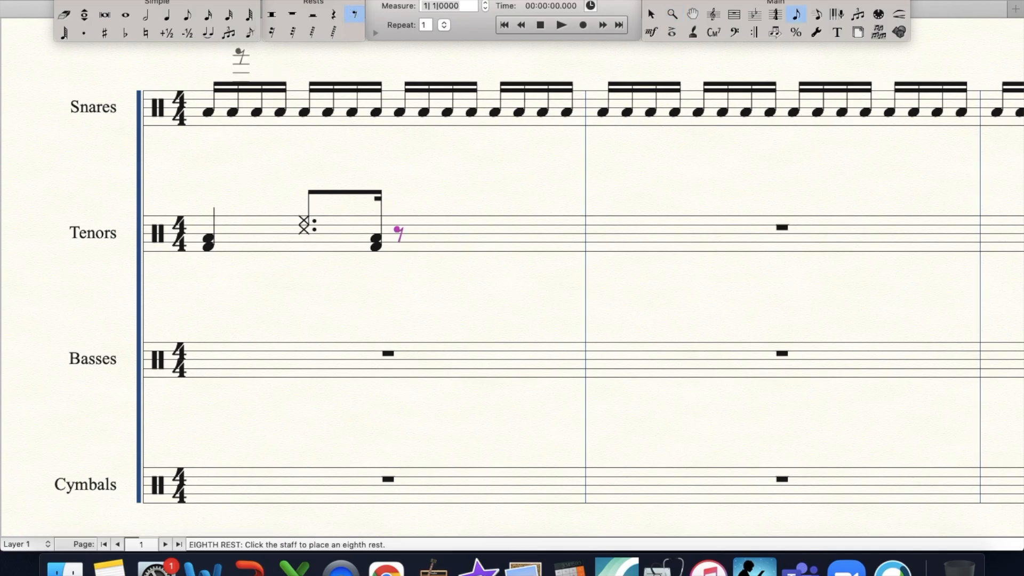
# - Add an eighth-note double stop on the Low Tom and Low-Mid Tom after the beat 3 rest in the first Tenors measure
pyautogui.click(187, 14)
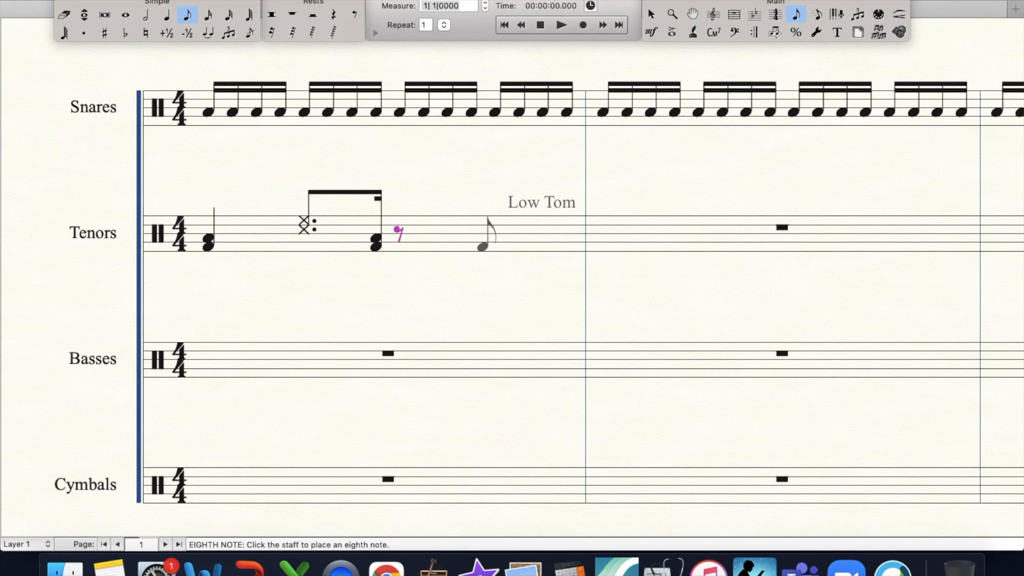
pyautogui.click(482, 246)
pyautogui.press('3')
pyautogui.moveTo(398, 233)
pyautogui.mouseDown()
pyautogui.moveTo(399, 261)
pyautogui.moveTo(398, 251)
pyautogui.mouseUp()
pyautogui.press('Up')
pyautogui.press('Up')
pyautogui.press('Up')
pyautogui.press('Up')
pyautogui.press('Up')
pyautogui.press('Down')
pyautogui.press('Up')
pyautogui.press('Down')
pyautogui.press('Right')
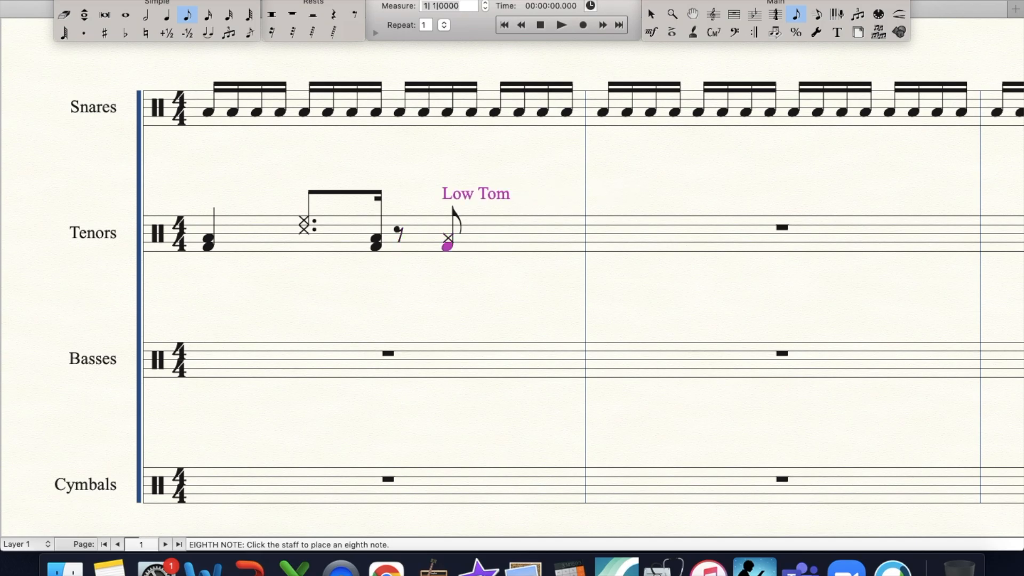
pyautogui.press('Up')
pyautogui.press('Down')
pyautogui.press('Delete')
pyautogui.press('Down')
pyautogui.press('Down')
pyautogui.press('Down')
pyautogui.press('Down')
pyautogui.press('3')
pyautogui.press('Up')
pyautogui.press('Down')
pyautogui.press('Down')
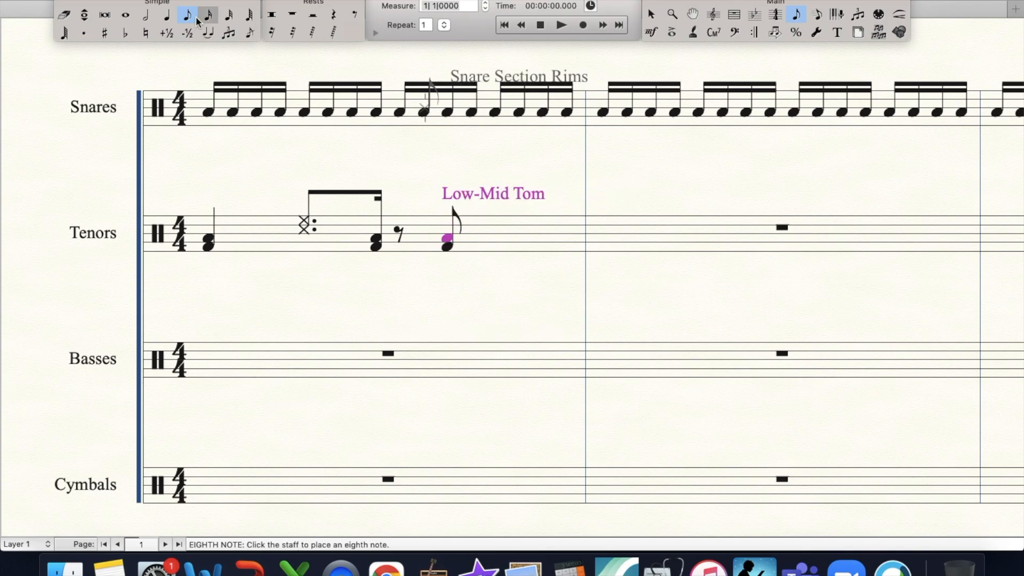
# - Enter a quarter-note High and High-Mid Tom Shot/Rim LH double stop on beat 4 of the first Tenors measure
pyautogui.click(168, 16)
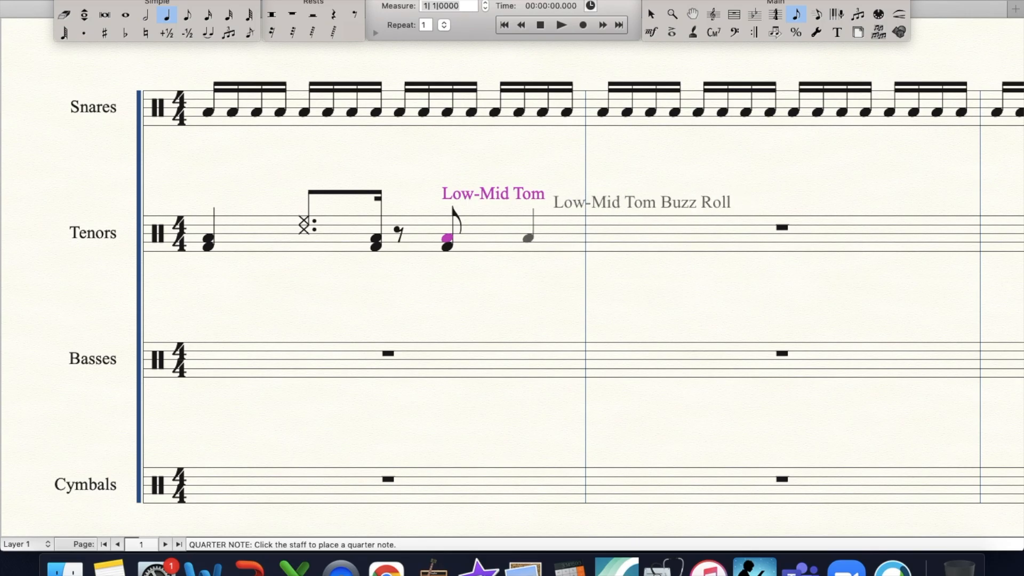
pyautogui.click(494, 229)
pyautogui.press('Down')
pyautogui.press('Up')
pyautogui.press('Up')
pyautogui.press('3')
# - Add accents to the Shot/Rim double stops on beats 2 and 4 of the first Tenors measure
pyautogui.click(672, 14)
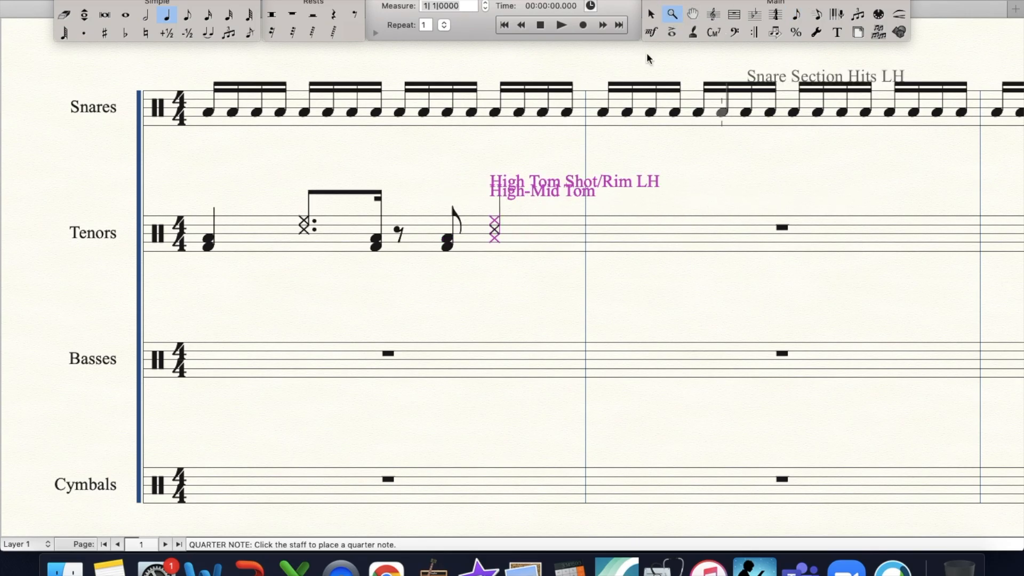
pyautogui.click(531, 210)
pyautogui.keyDown('alt'); pyautogui.click(530, 210); pyautogui.keyUp('alt')
pyautogui.click(672, 32)
pyautogui.click(176, 217)
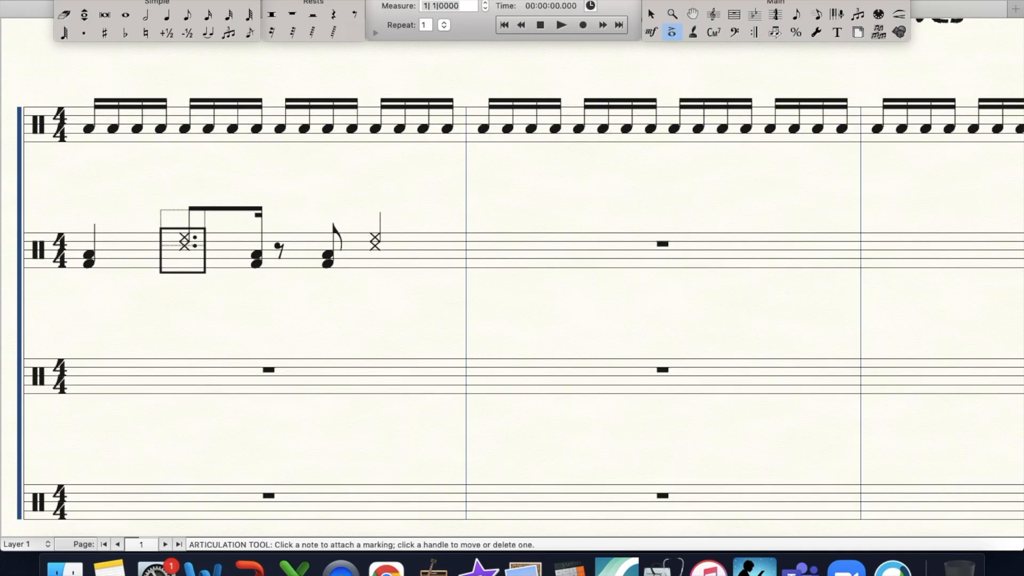
pyautogui.press('Return')
pyautogui.click(360, 214)
pyautogui.press('Return')
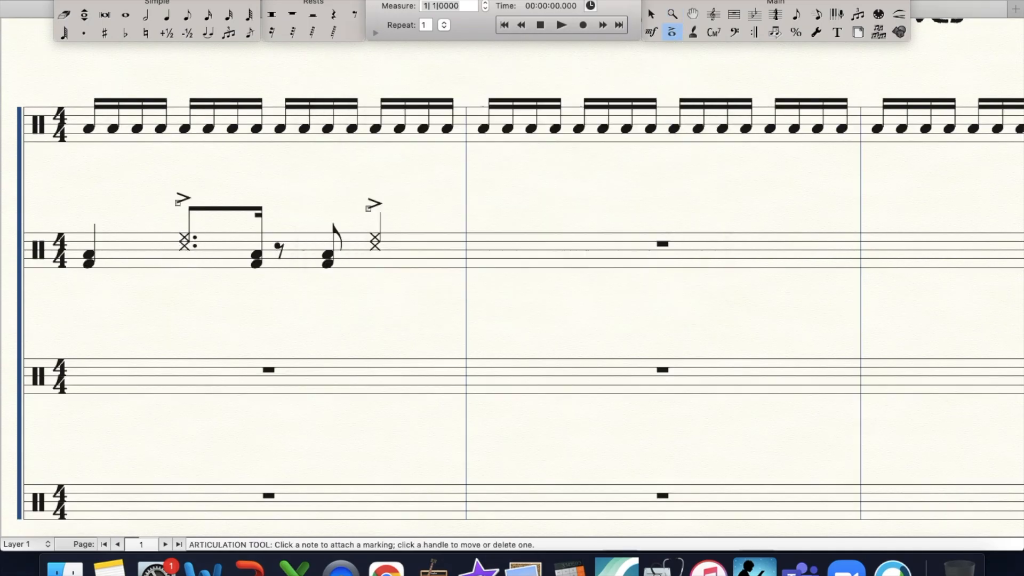
# - Place an eighth rest on beat 1 of the second Tenors measure
pyautogui.press('super+minus')
pyautogui.scroll(-2, 512, 288)
pyautogui.hscroll(-2, 512, 288)
pyautogui.hscroll(2, 512, 288)
pyautogui.scroll(1, 512, 288)
pyautogui.scroll(-1, 512, 288)
pyautogui.scroll(1, 512, 288)
pyautogui.hscroll(1, 512, 288)
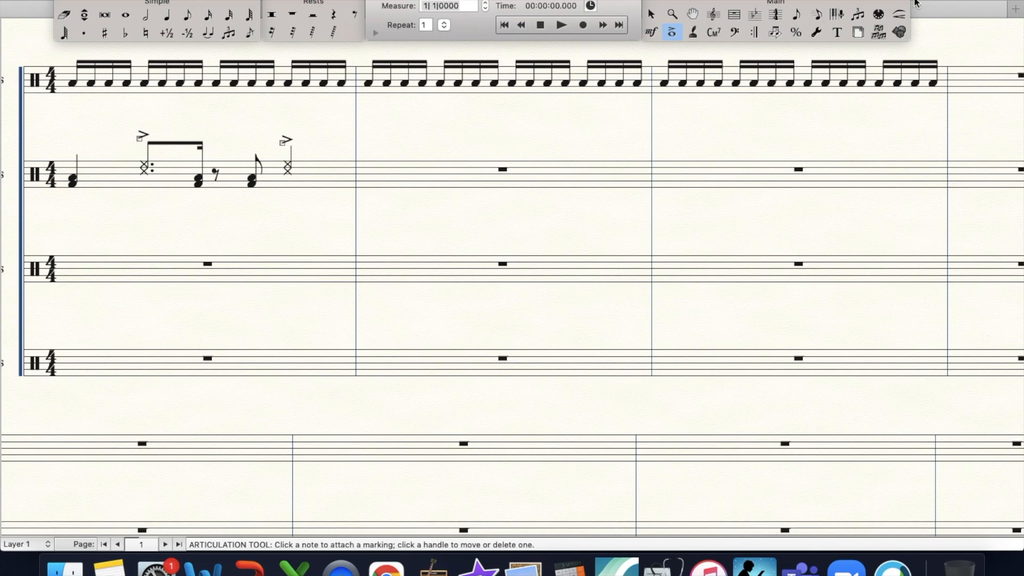
pyautogui.click(735, 15)
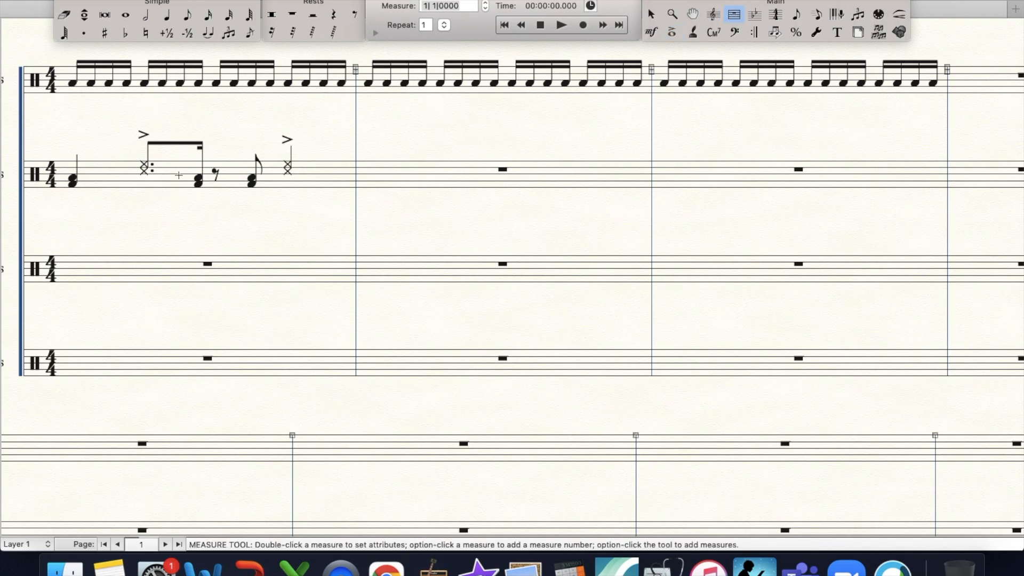
pyautogui.click(355, 14)
pyautogui.click(368, 172)
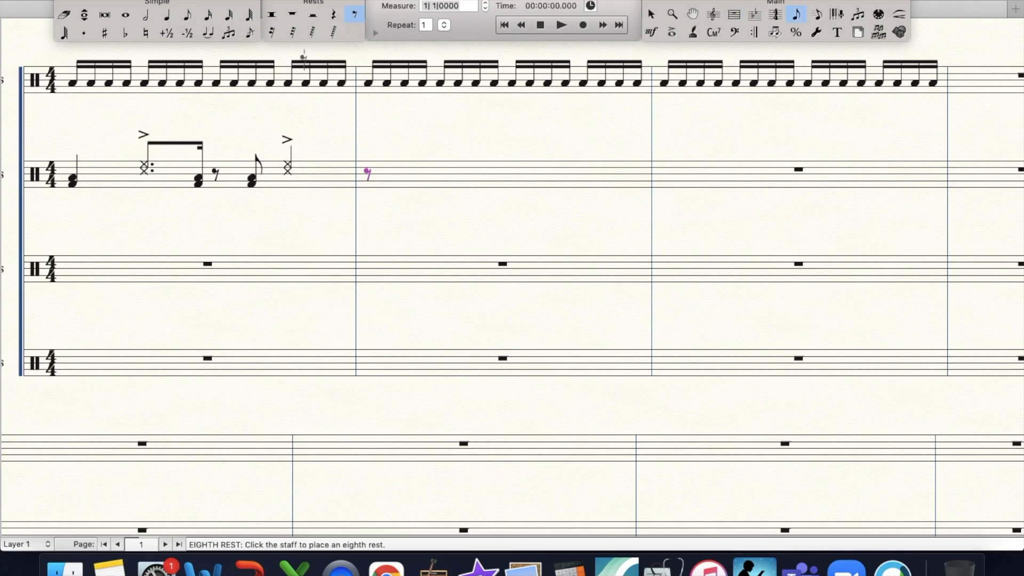
# - Copy the beat 3 eighth-note double stop and the beat 2 figure from the first Tenors measure into beats 1 and 2 of measure 2
pyautogui.click(734, 14)
pyautogui.moveTo(205, 149); pyautogui.dragTo(349, 183)
pyautogui.moveTo(132, 139); pyautogui.dragTo(430, 182)
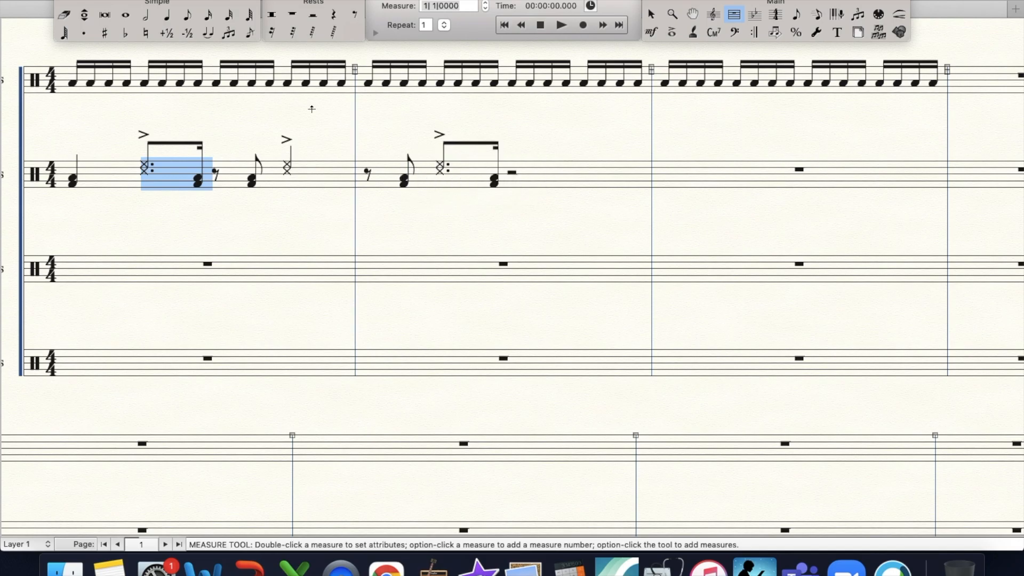
# - Fill beats 3 and 4 of the second Tenors measure with eighth rests, each followed by an accented eighth High and High-Mid Tom Shot/Rim LH double stop
pyautogui.click(355, 15)
pyautogui.click(512, 173)
pyautogui.click(187, 14)
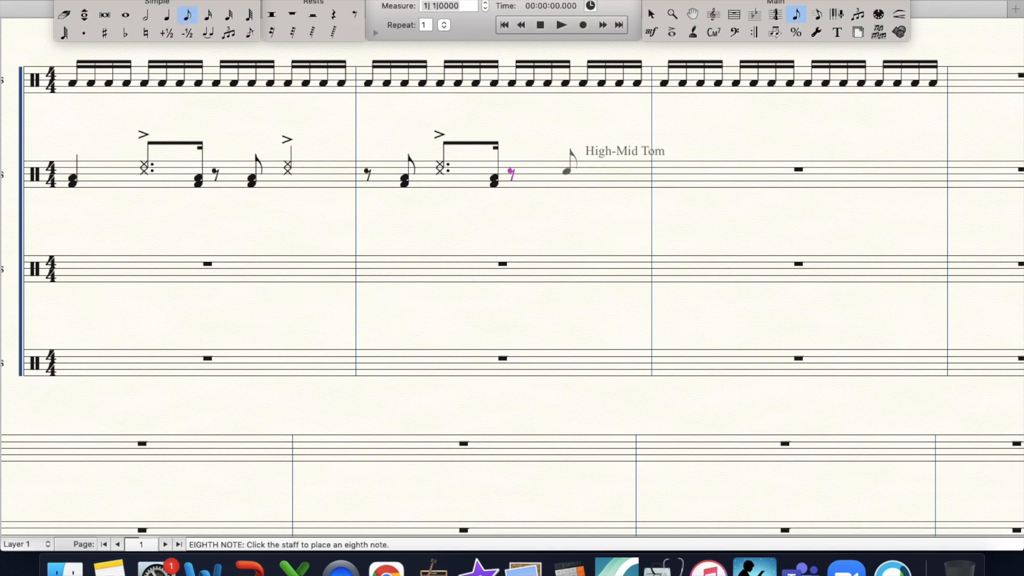
pyautogui.click(547, 165)
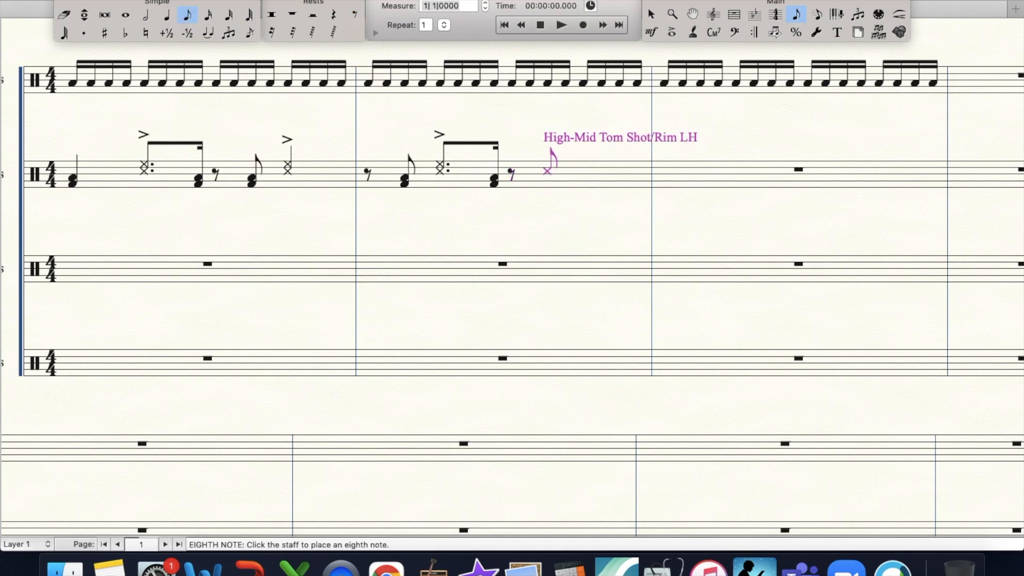
pyautogui.click(672, 32)
pyautogui.moveTo(546, 160); pyautogui.dragTo(560, 177)
pyautogui.press('Return')
pyautogui.click(737, 13)
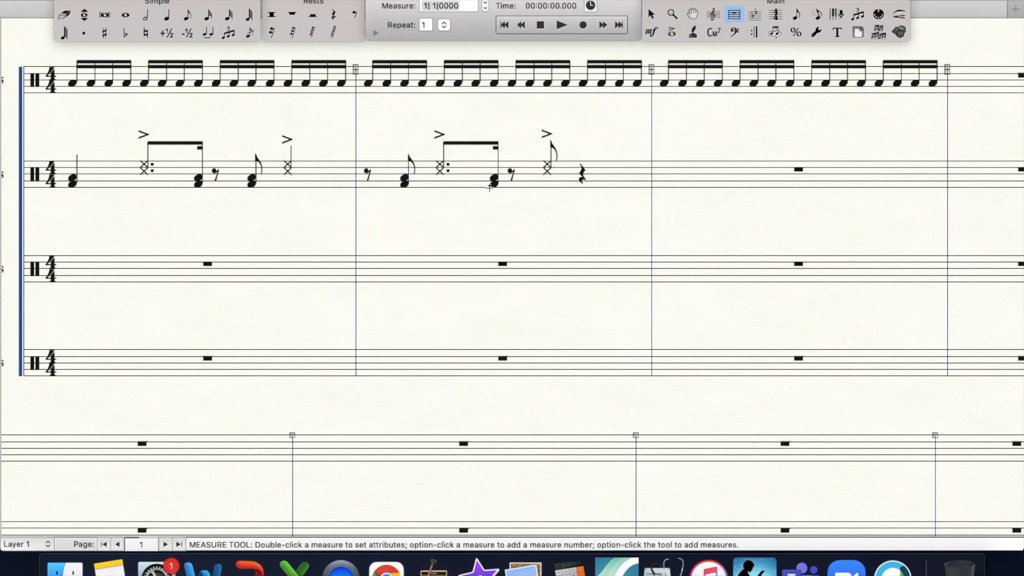
pyautogui.moveTo(505, 144); pyautogui.dragTo(600, 178)
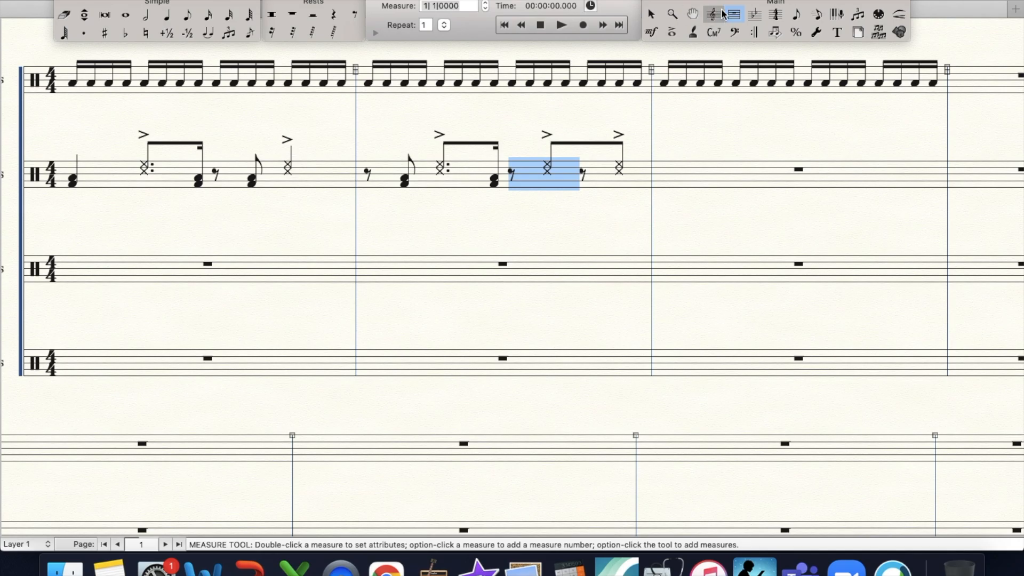
# - Copy the first Tenors measure into measure 3, and put a beat 1 quarter note in the Tenors and Snares of measure 4
pyautogui.click(274, 190)
pyautogui.moveTo(274, 190); pyautogui.dragTo(661, 183)
pyautogui.moveTo(57, 142); pyautogui.dragTo(129, 208)
pyautogui.moveTo(107, 187); pyautogui.dragTo(921, 160)
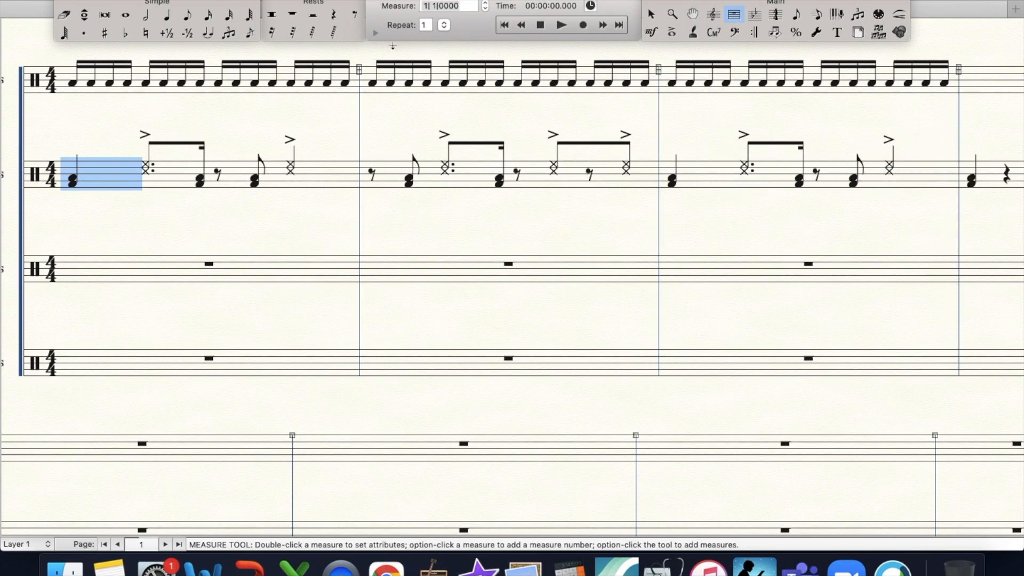
pyautogui.click(167, 15)
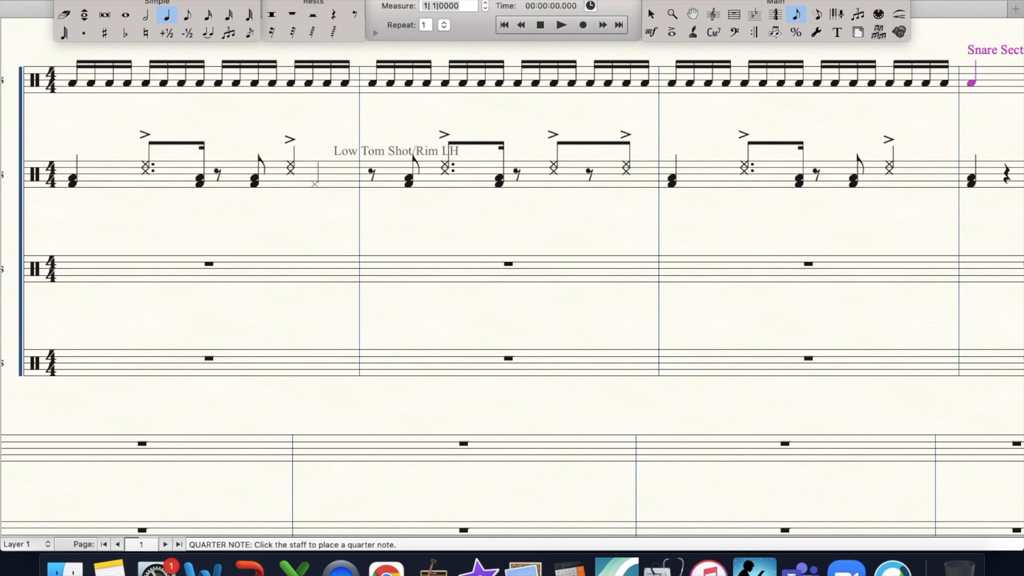
# - Fill beats 1 and 2 of the first Basses measure with two eighth, one dotted eighth and one sixteenth Bass Drum Unison Hits
pyautogui.click(187, 14)
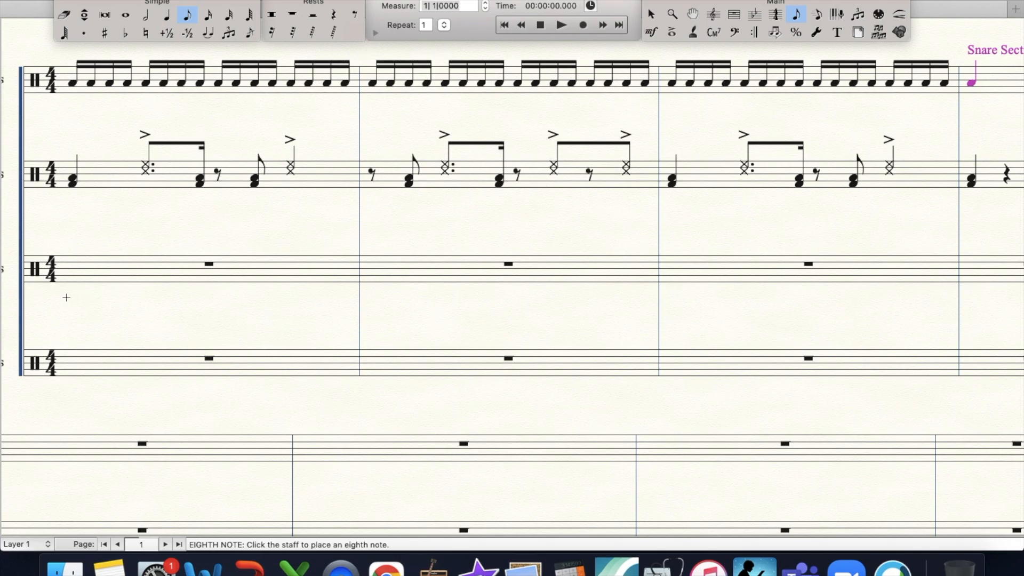
pyautogui.click(85, 269)
pyautogui.click(104, 270)
pyautogui.click(140, 270)
pyautogui.press('.')
pyautogui.click(208, 14)
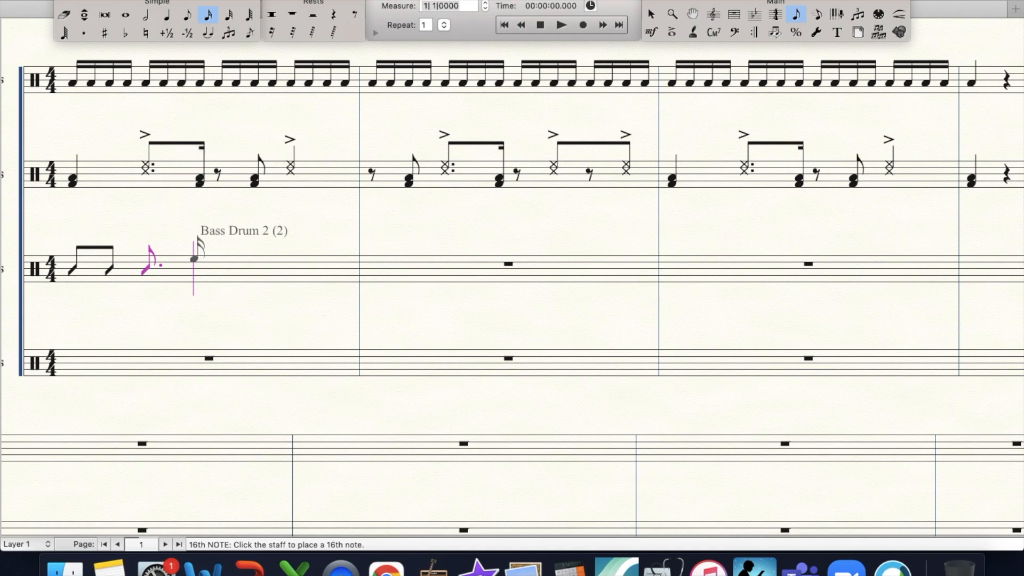
pyautogui.click(198, 269)
# - Complete beats 3 and 4 of the first Basses measure with an eighth rest, an eighth unison hit and a quarter unison hit
pyautogui.click(355, 15)
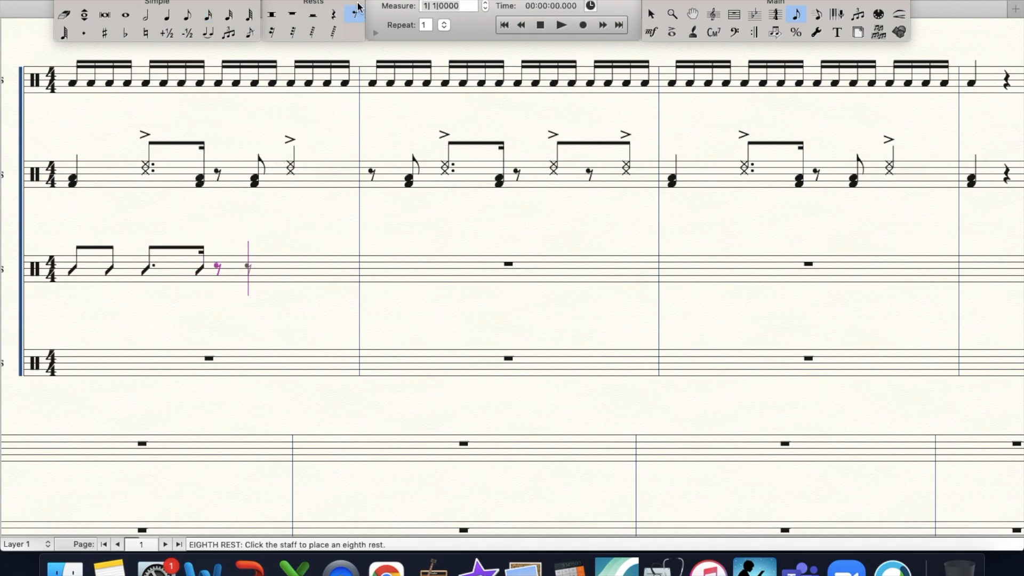
pyautogui.click(186, 15)
pyautogui.click(168, 16)
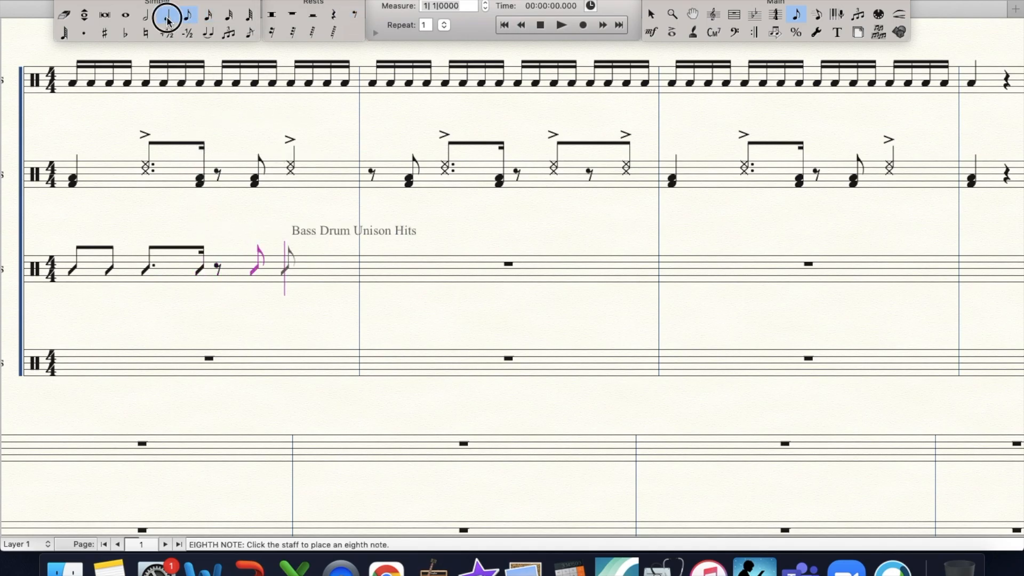
# - Use the Note Shape tool to change the dotted eighth on beat 2 of the first Basses measure to x notehead symbol 122
pyautogui.click(451, 0)
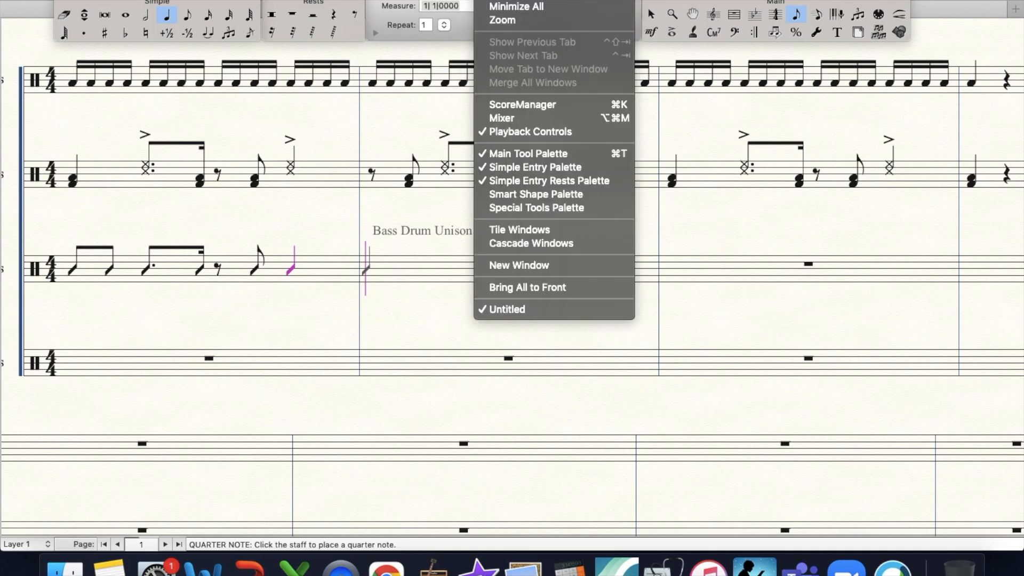
pyautogui.click(523, 211)
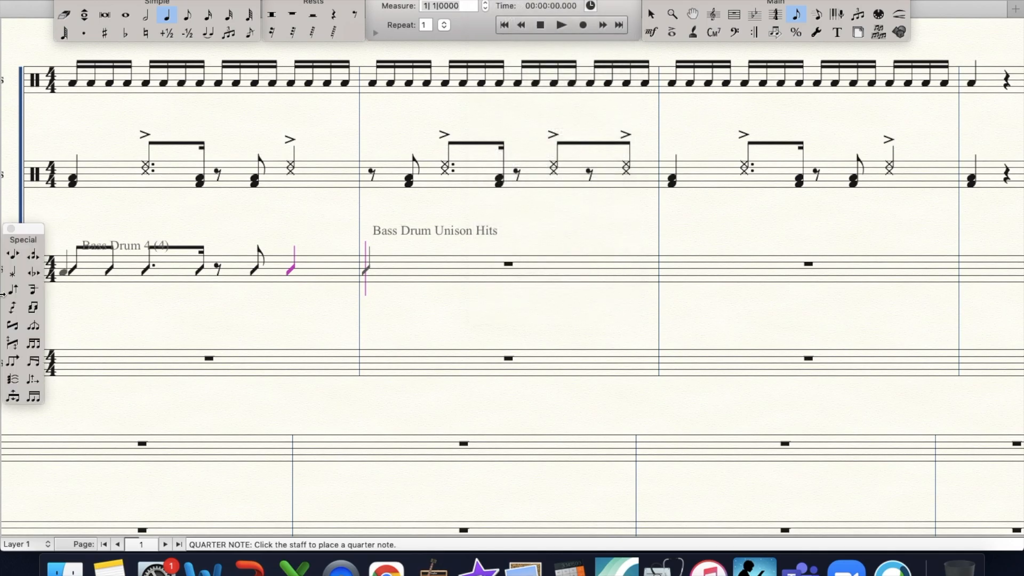
pyautogui.click(12, 273)
pyautogui.doubleClick(143, 269)
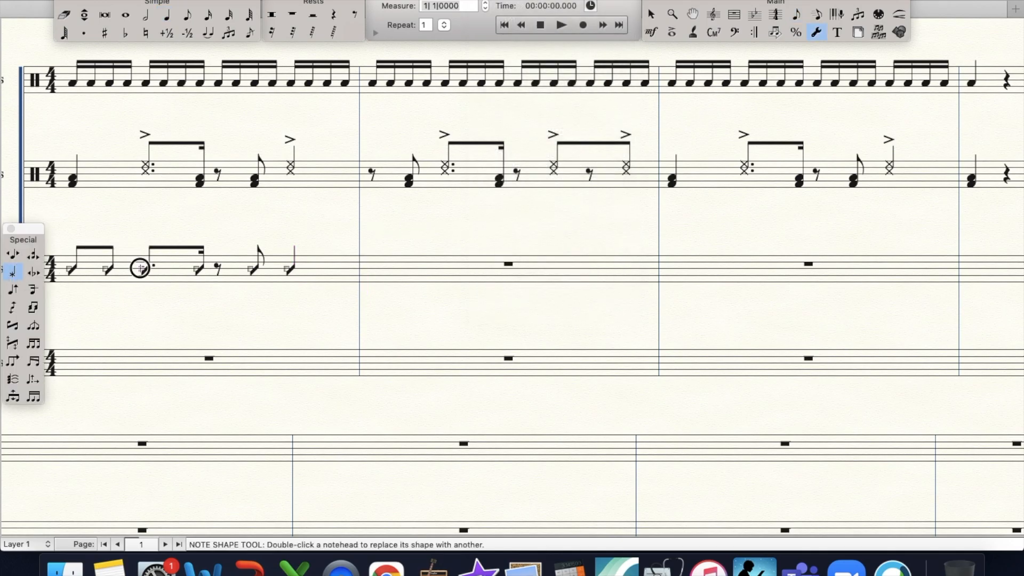
pyautogui.scroll(-2, 507, 201)
pyautogui.scroll(-6, 508, 196)
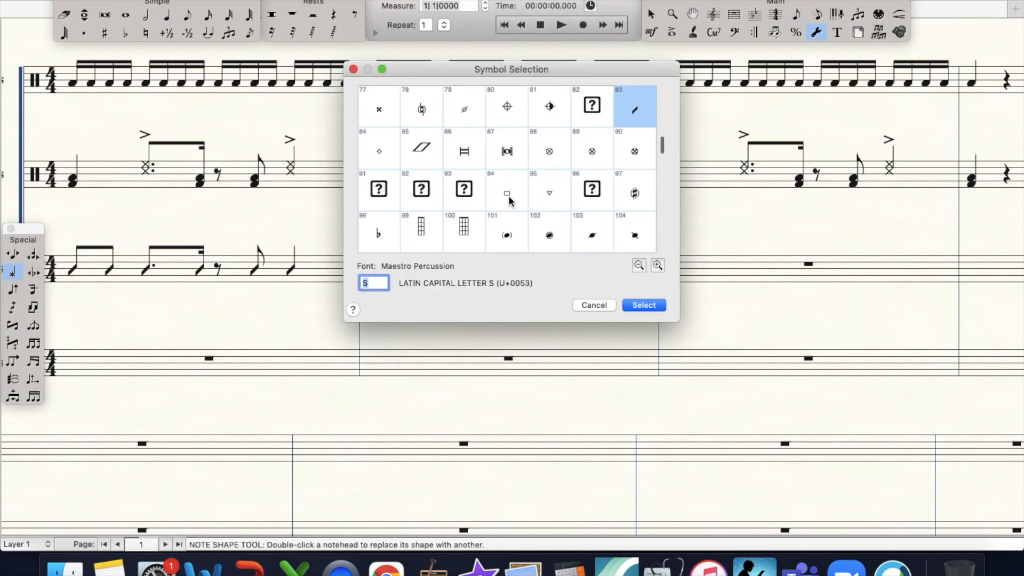
pyautogui.click(506, 163)
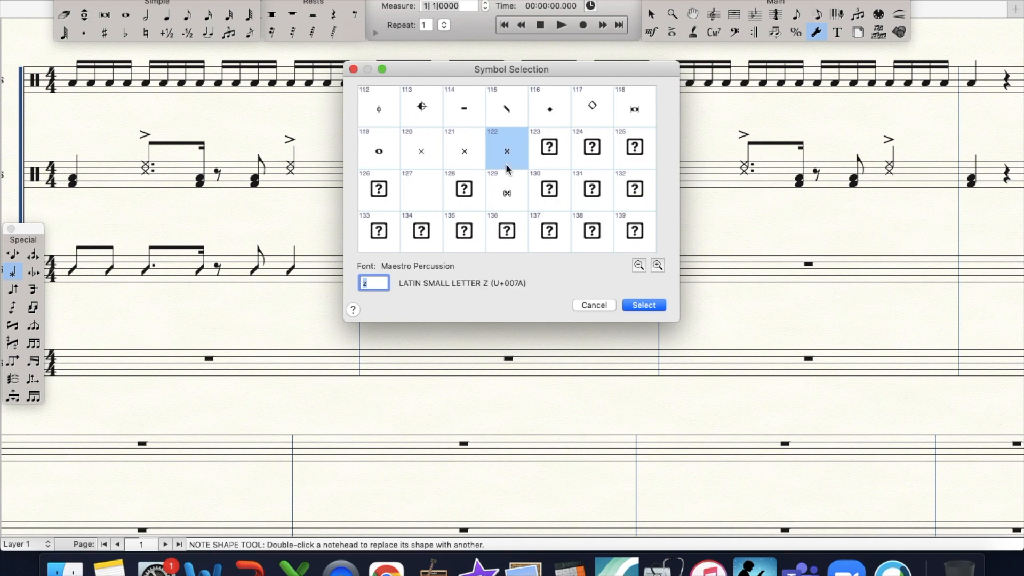
pyautogui.press('Return')
# - Change the beat 4 quarter note of the first Basses measure to x notehead symbol 122
pyautogui.doubleClick(288, 270)
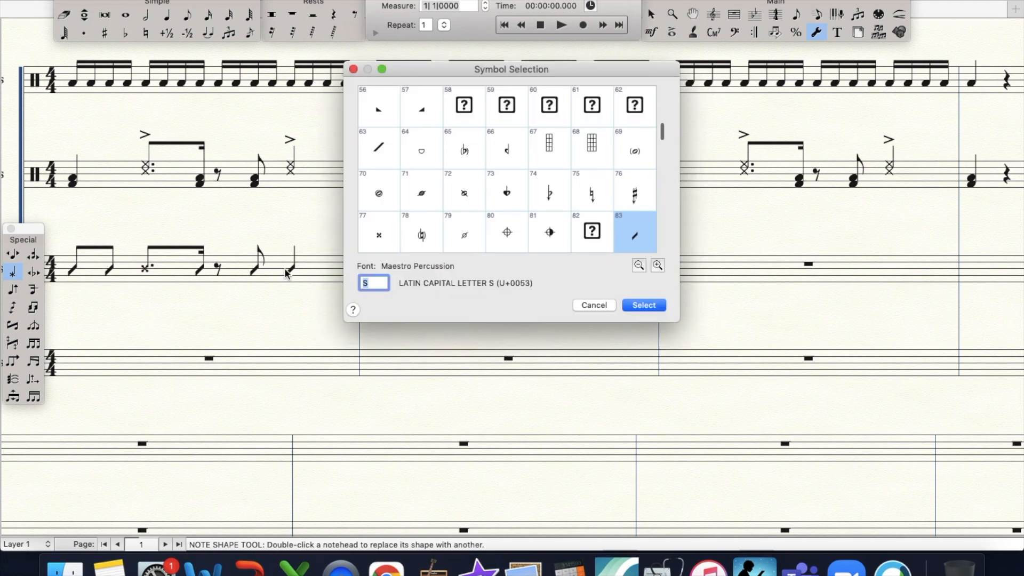
pyautogui.scroll(3, 516, 221)
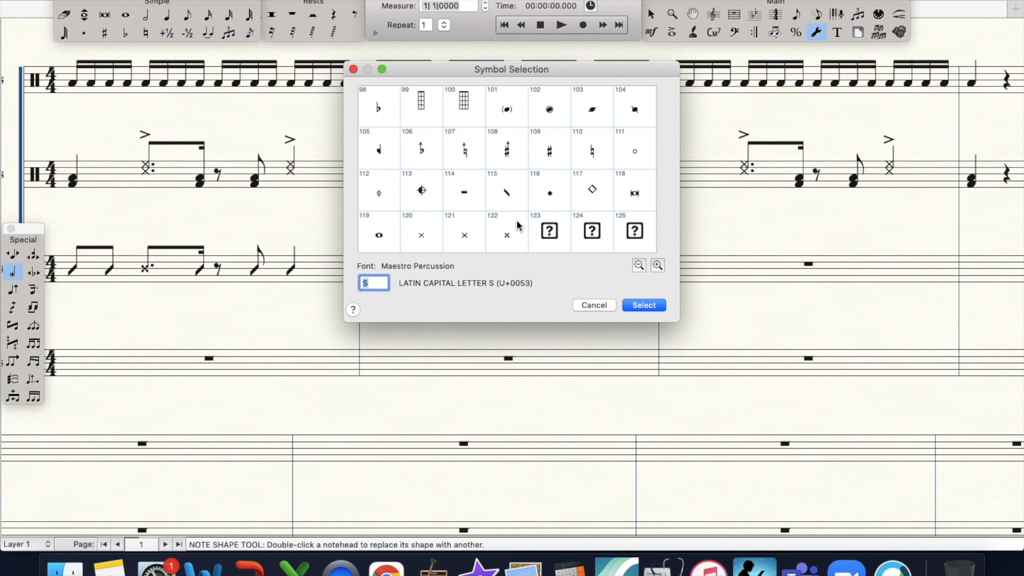
pyautogui.click(516, 220)
pyautogui.press('Return')
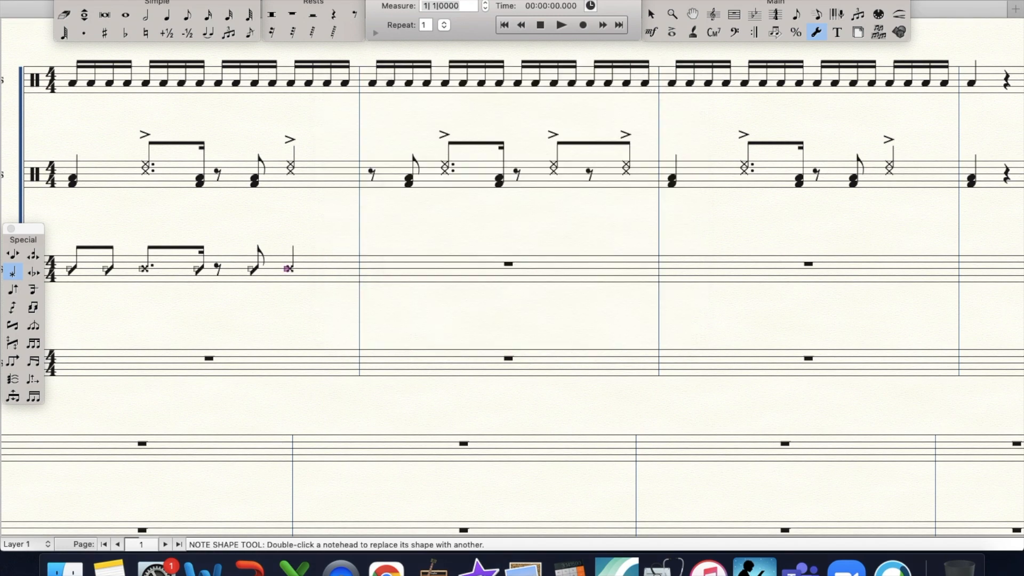
# - Copy beat 1 and the beat 4 x-notehead quarter of the first Basses measure into beats 1 and 2 of measure 2
pyautogui.click(740, 15)
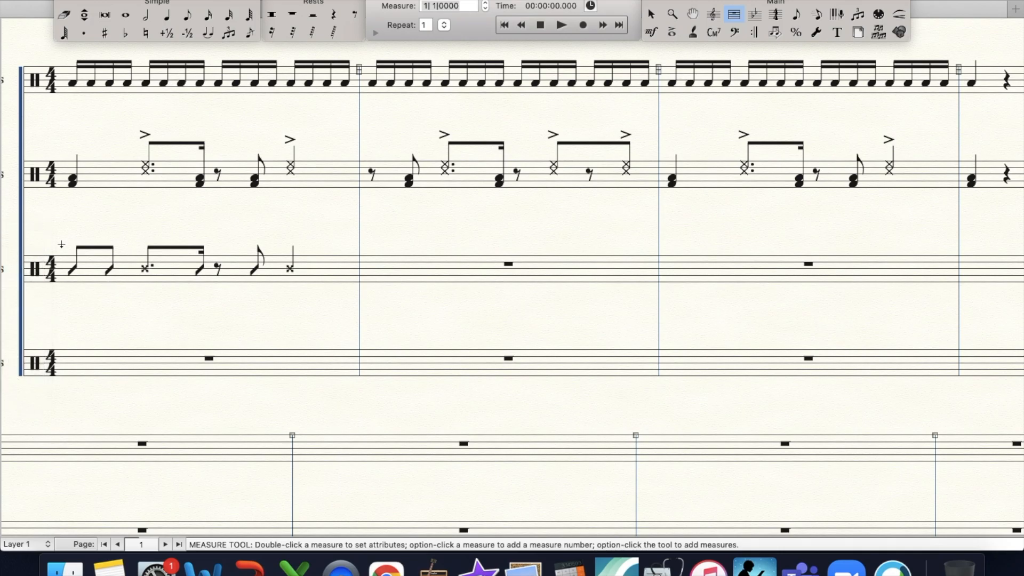
pyautogui.moveTo(69, 240); pyautogui.dragTo(140, 293)
pyautogui.moveTo(89, 272); pyautogui.dragTo(376, 275)
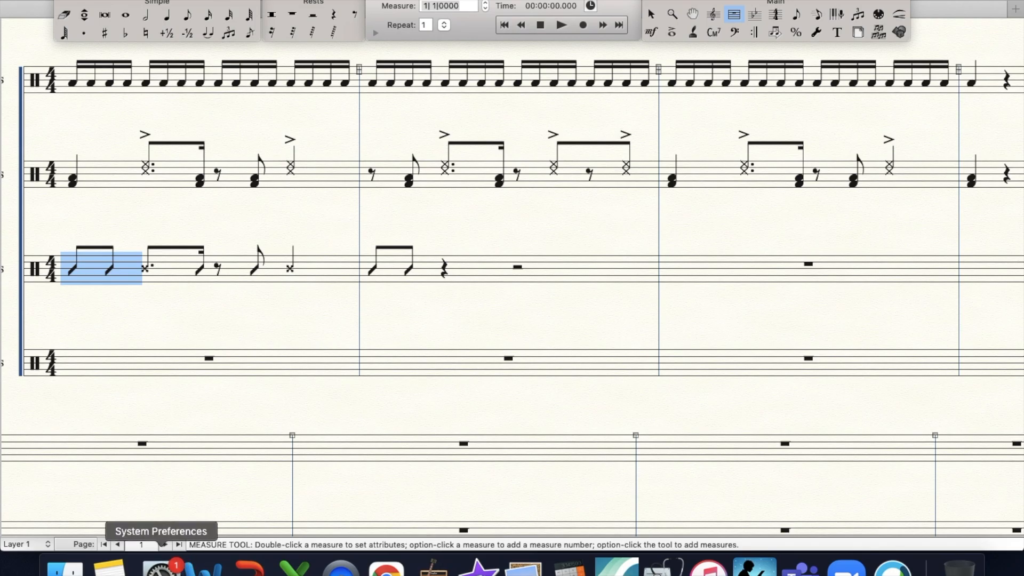
pyautogui.moveTo(287, 241); pyautogui.dragTo(360, 288)
pyautogui.moveTo(304, 265); pyautogui.dragTo(433, 261)
# - Fill beats 3 and 4 of the second Basses measure with sixteenth notes, four on Bass Drum 2 and four on Bass Drum 3
pyautogui.click(208, 14)
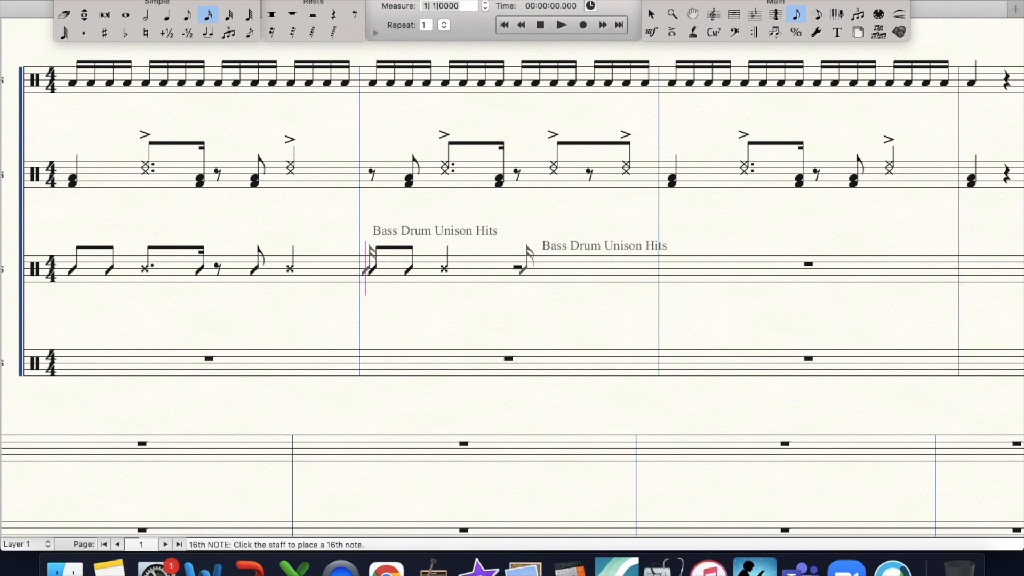
pyautogui.click(523, 269)
pyautogui.press('Up')
pyautogui.press('Up')
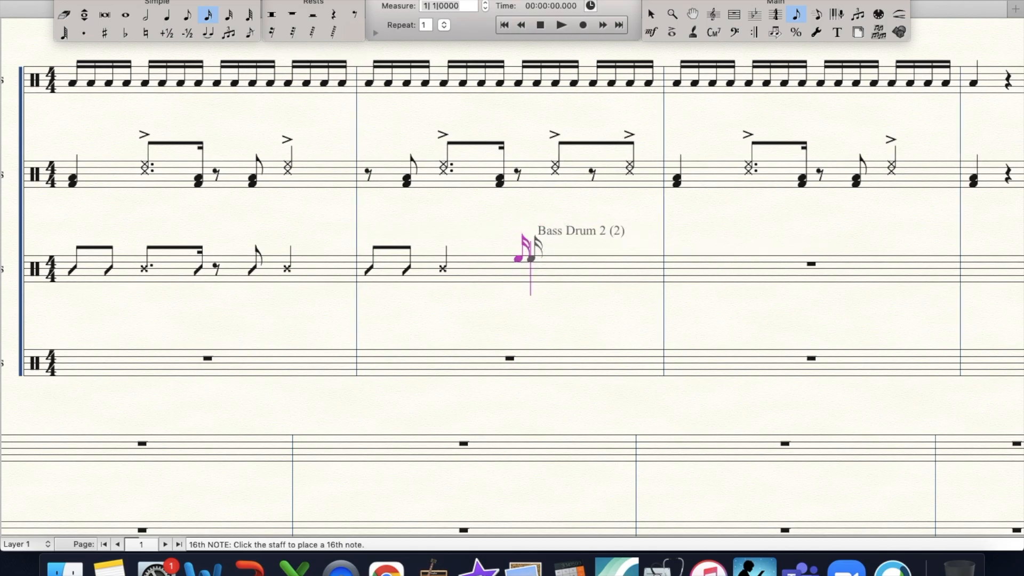
pyautogui.click(531, 259)
pyautogui.click(548, 259)
pyautogui.click(567, 258)
pyautogui.click(590, 266)
pyautogui.click(608, 266)
pyautogui.click(626, 266)
pyautogui.click(645, 266)
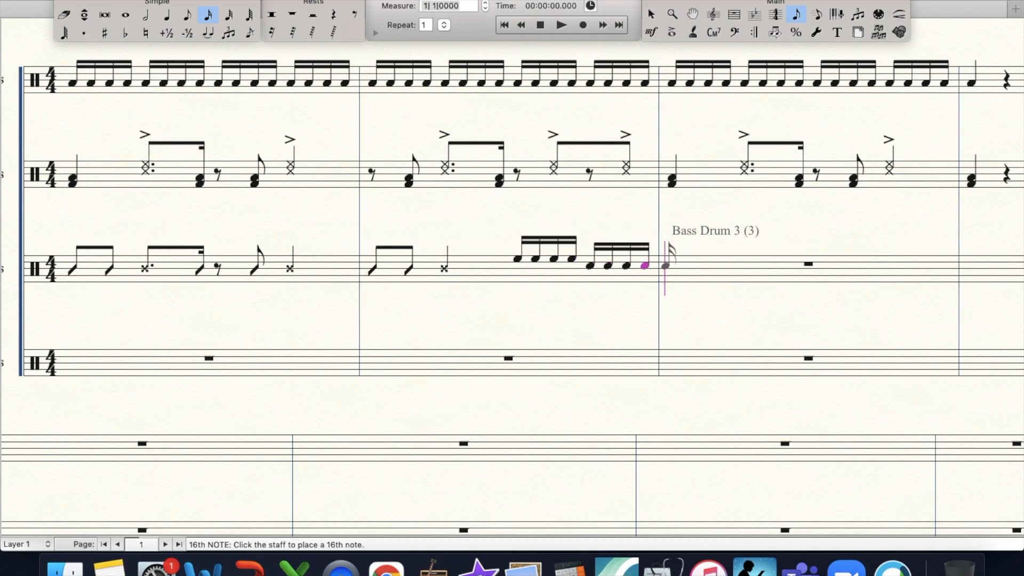
# - Copy the first Basses measure into measure 3 and place a quarter unison hit on beat 1 of measure 4
pyautogui.click(734, 14)
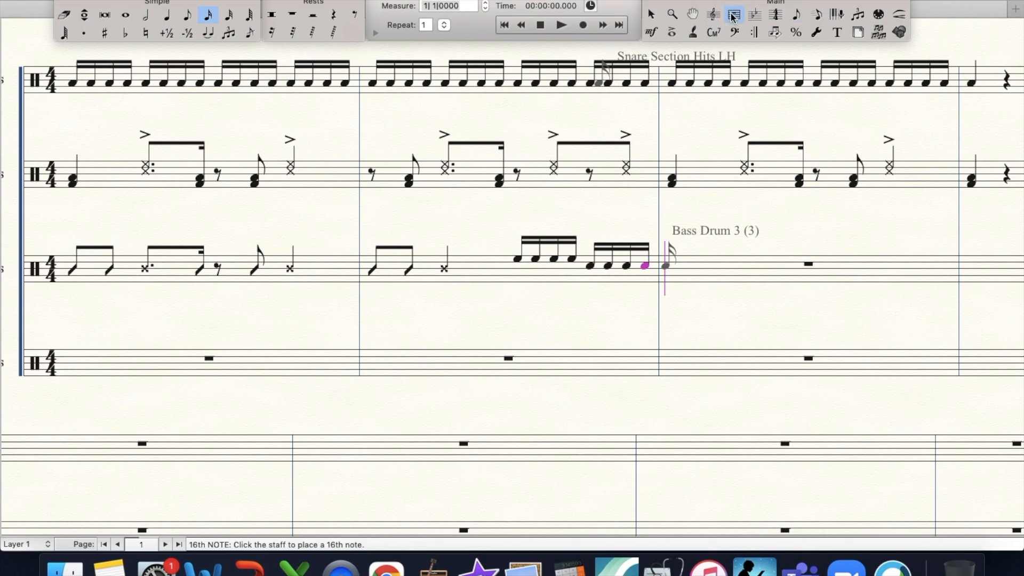
pyautogui.click(162, 262)
pyautogui.moveTo(162, 261); pyautogui.dragTo(659, 258)
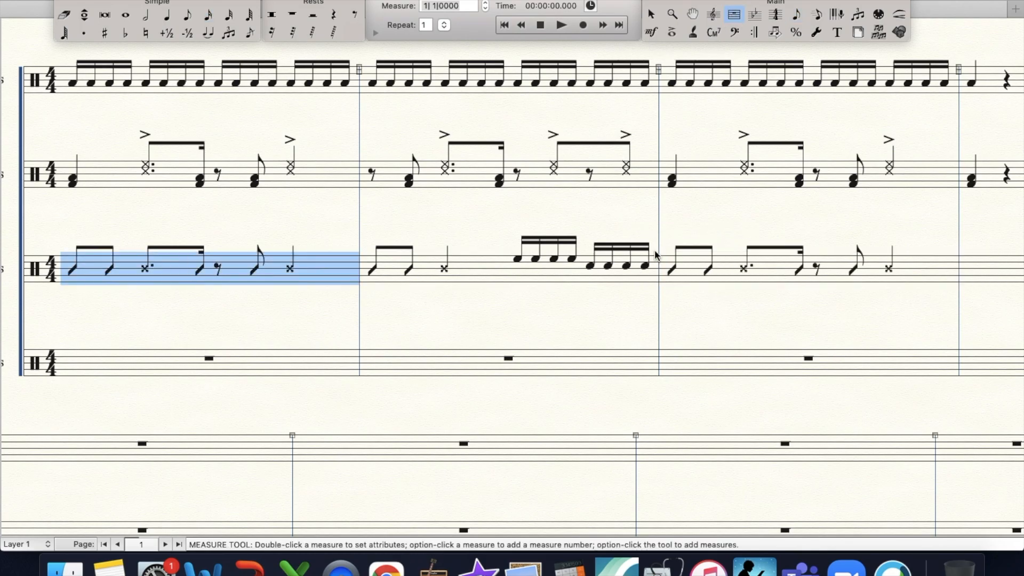
pyautogui.click(167, 14)
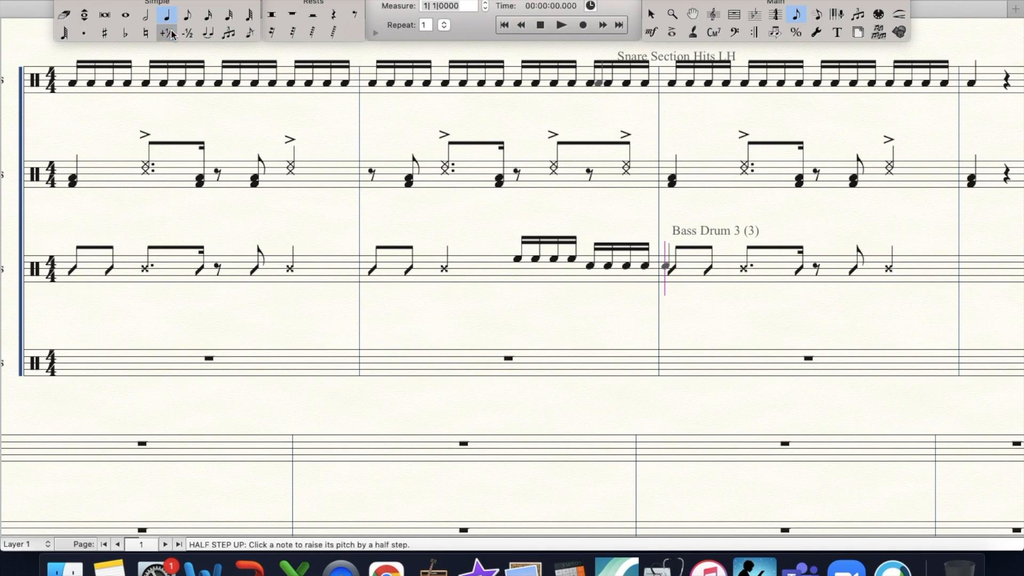
pyautogui.press('Up')
pyautogui.press('Up')
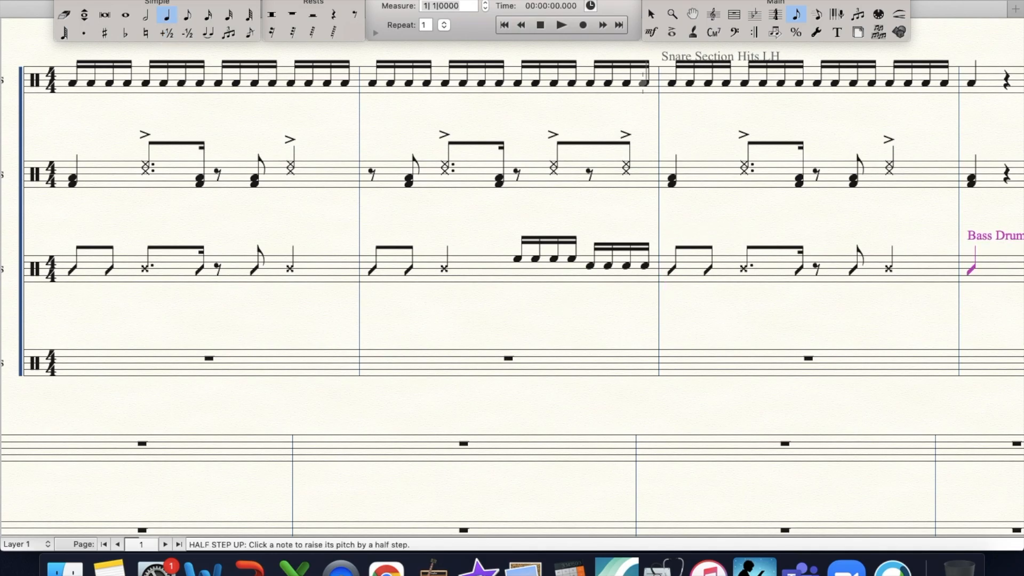
# - Enter an eighth rest, an eighth Sizzle Cymbal note and a quarter Hi-Hat Closed note in beats 1 and 2 of the first Cymbals measure
pyautogui.click(354, 14)
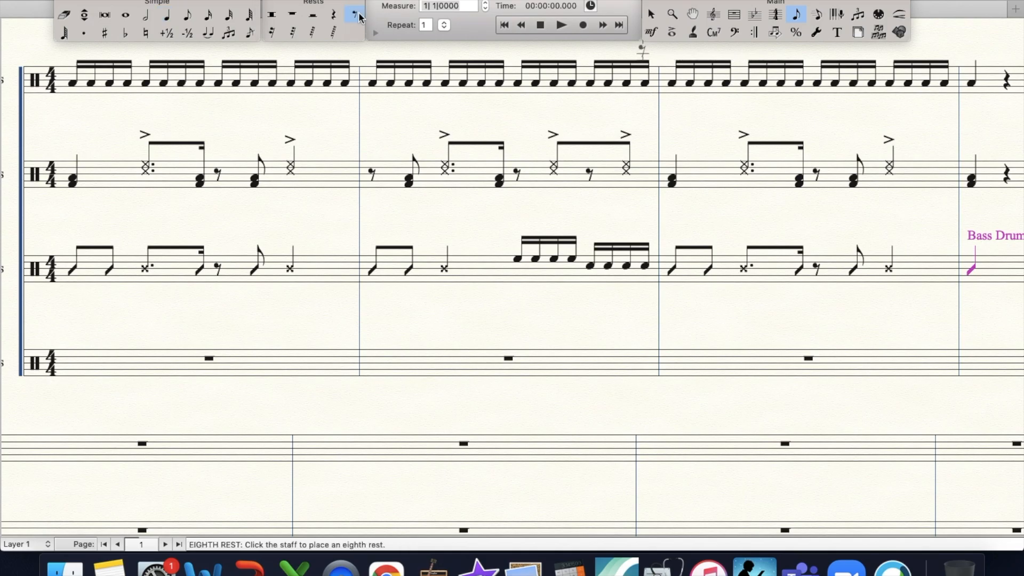
pyautogui.click(160, 368)
pyautogui.click(187, 32)
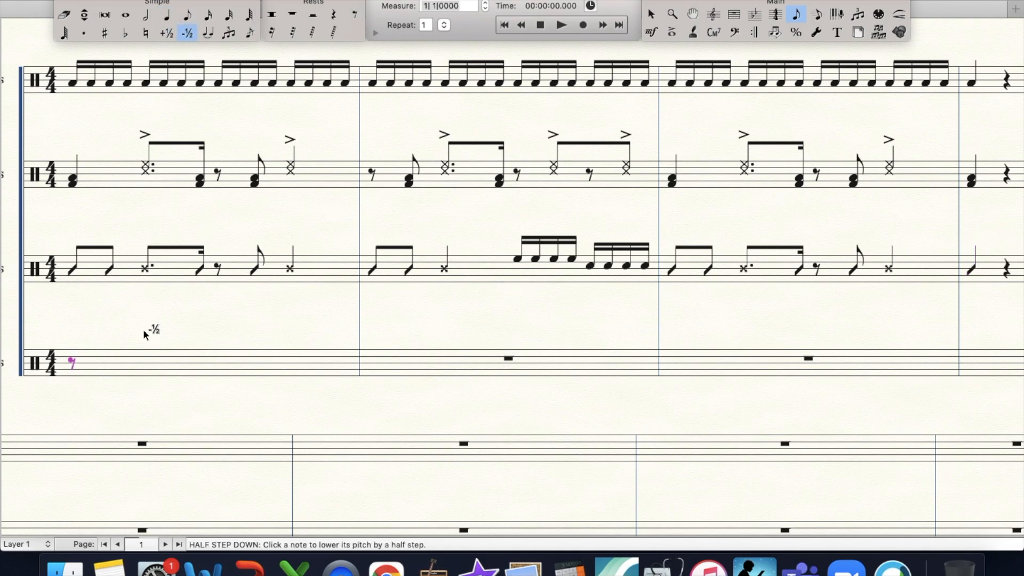
pyautogui.click(188, 15)
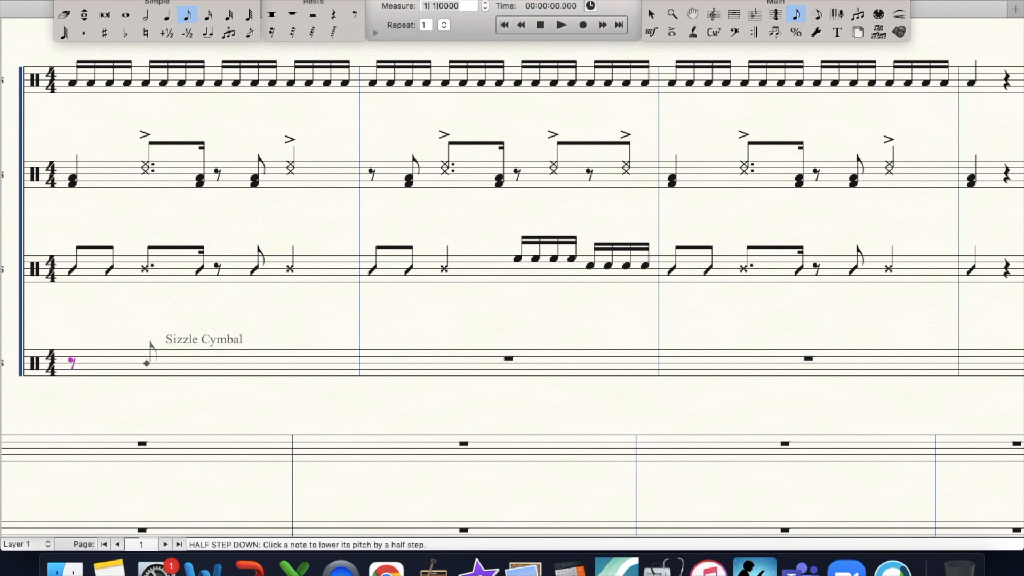
pyautogui.click(109, 362)
pyautogui.click(166, 16)
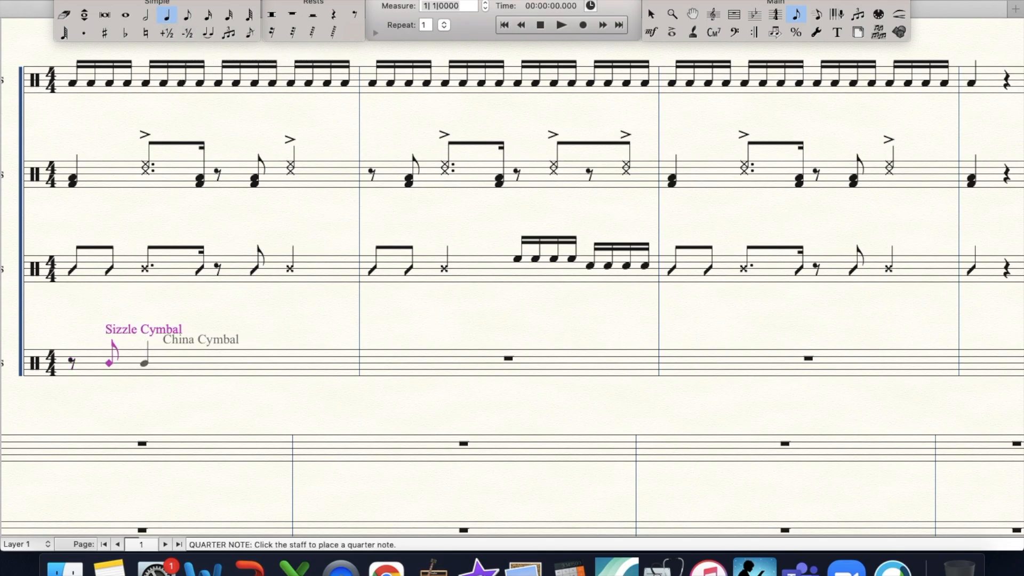
pyautogui.click(145, 363)
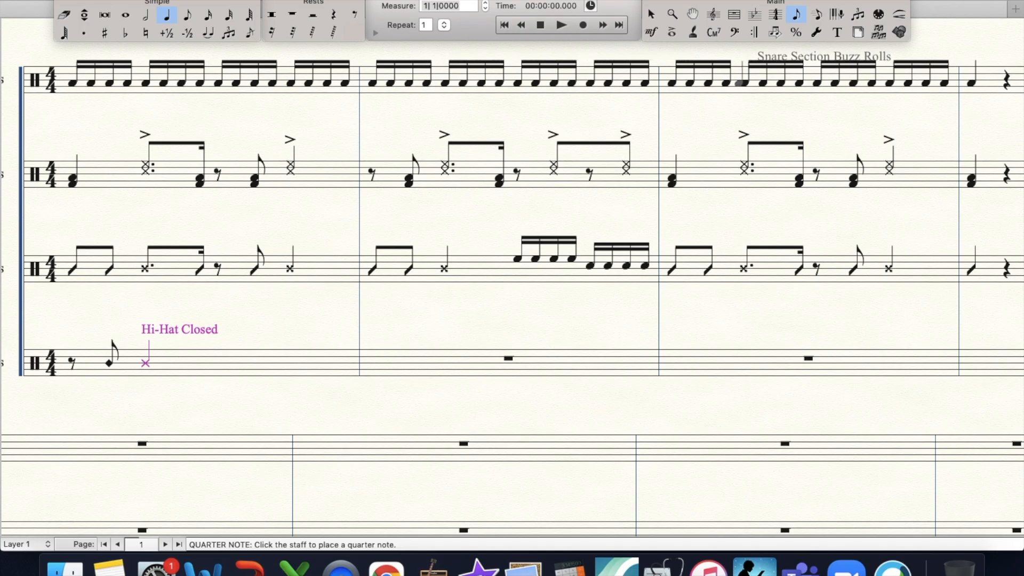
# - Copy beats 1 and 2 of the first Cymbals measure into its beats 3 and 4
pyautogui.click(734, 14)
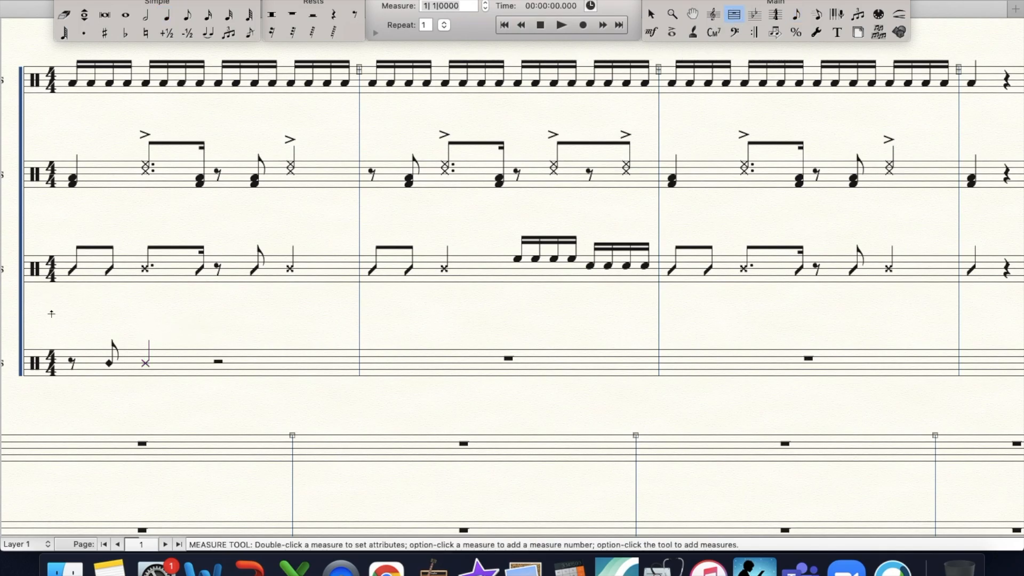
pyautogui.moveTo(65, 341); pyautogui.dragTo(213, 377)
pyautogui.moveTo(74, 366); pyautogui.dragTo(222, 366)
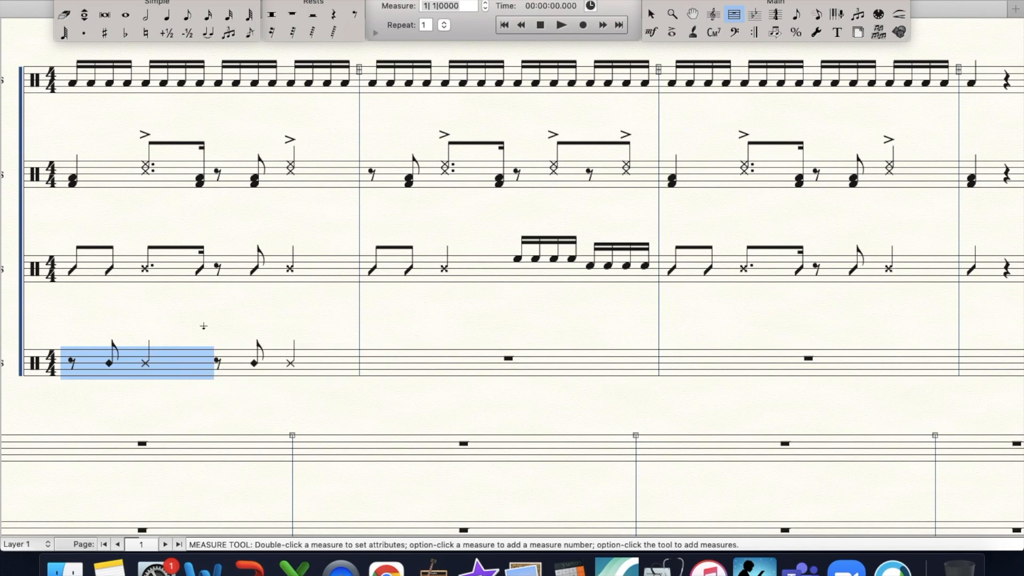
pyautogui.click(233, 407)
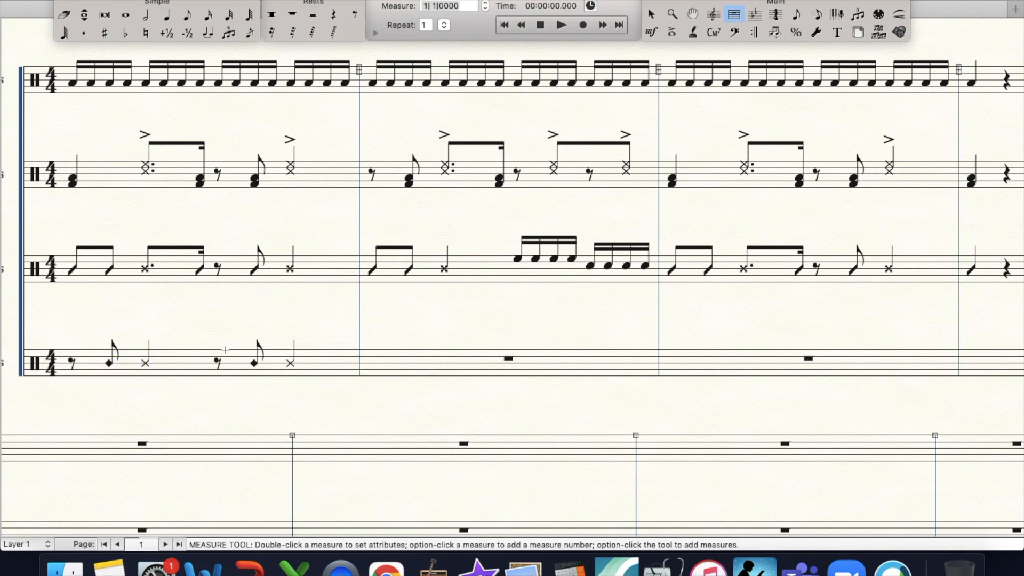
# - Fill the second Cymbals measure with eighth notes alternating between Hi-Hat Closed and Sizzle Cymbal
pyautogui.click(187, 15)
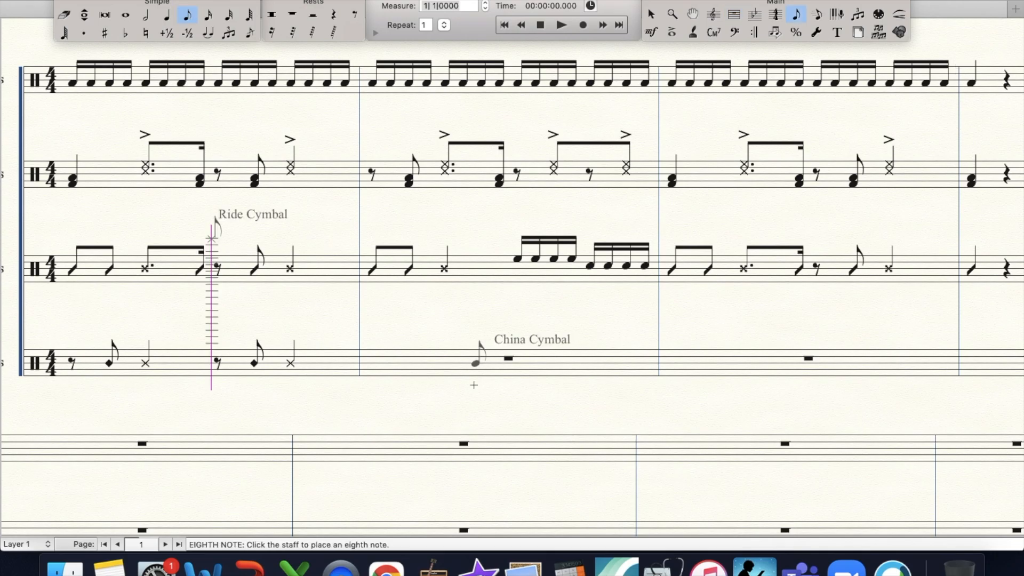
pyautogui.click(372, 383)
pyautogui.click(409, 383)
pyautogui.press('Up')
pyautogui.press('Up')
pyautogui.press('Up')
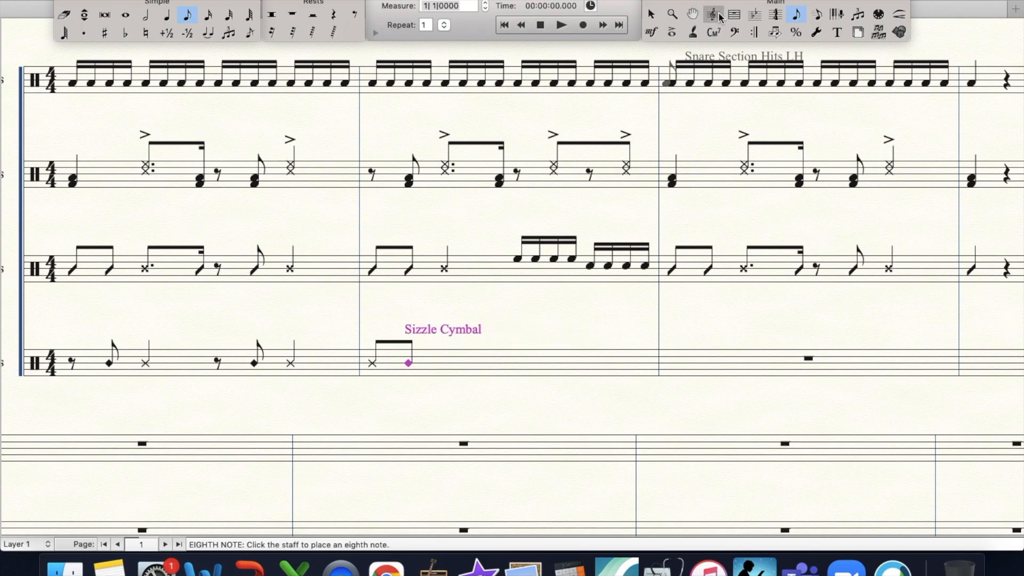
pyautogui.click(734, 15)
pyautogui.moveTo(360, 362); pyautogui.dragTo(518, 365)
pyautogui.moveTo(427, 365); pyautogui.dragTo(582, 373)
pyautogui.click(573, 391)
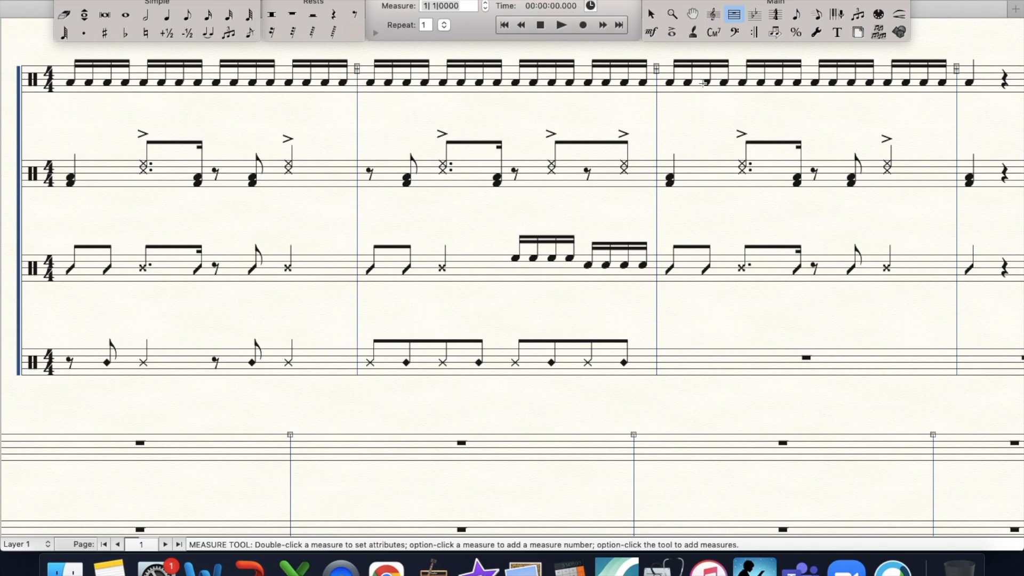
# - Examine the alternating eighth-note pattern in the second Cymbals measure up close against the Basses part
pyautogui.click(670, 14)
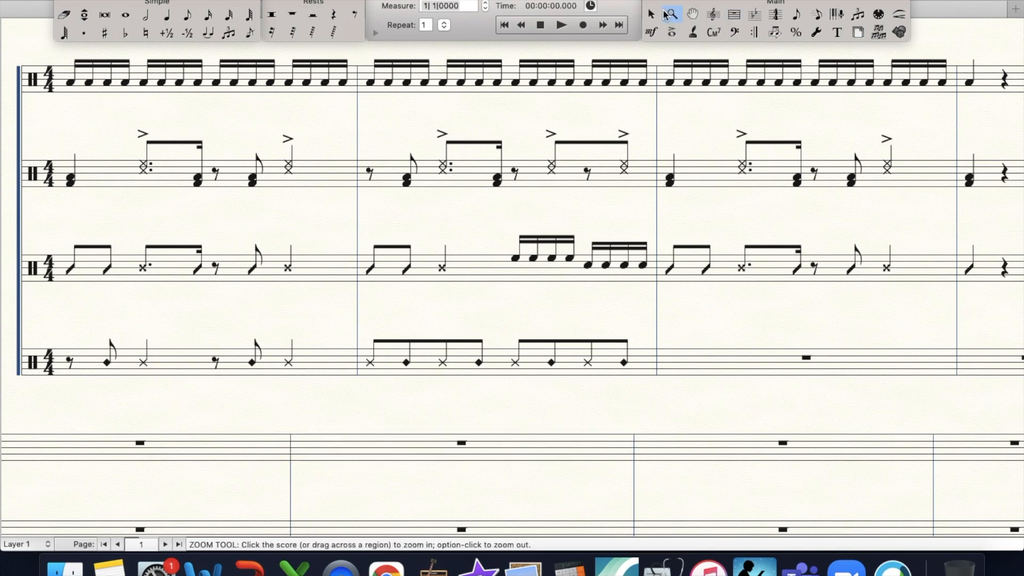
pyautogui.click(498, 331)
pyautogui.click(504, 331)
pyautogui.click(507, 331)
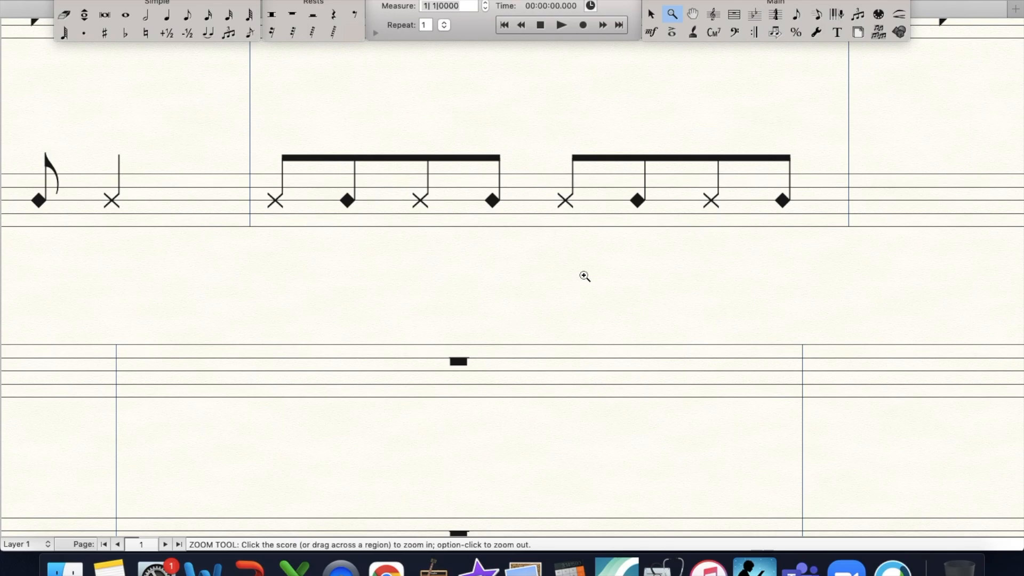
pyautogui.scroll(3, 584, 275)
pyautogui.hscroll(1, 585, 275)
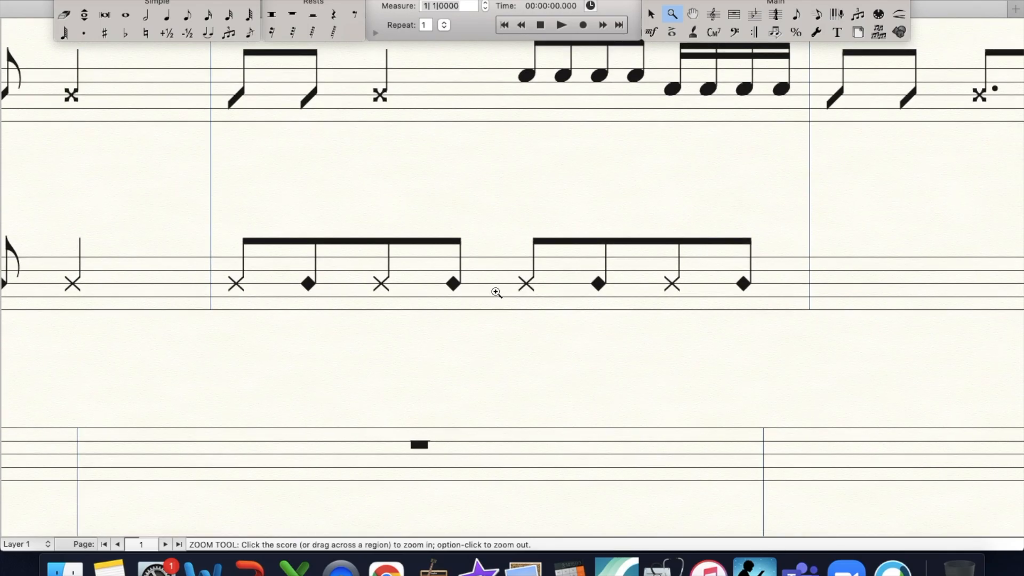
pyautogui.keyDown('alt'); pyautogui.click(369, 286); pyautogui.keyUp('alt')
pyautogui.keyDown('alt'); pyautogui.click(368, 286); pyautogui.keyUp('alt')
pyautogui.click(506, 166)
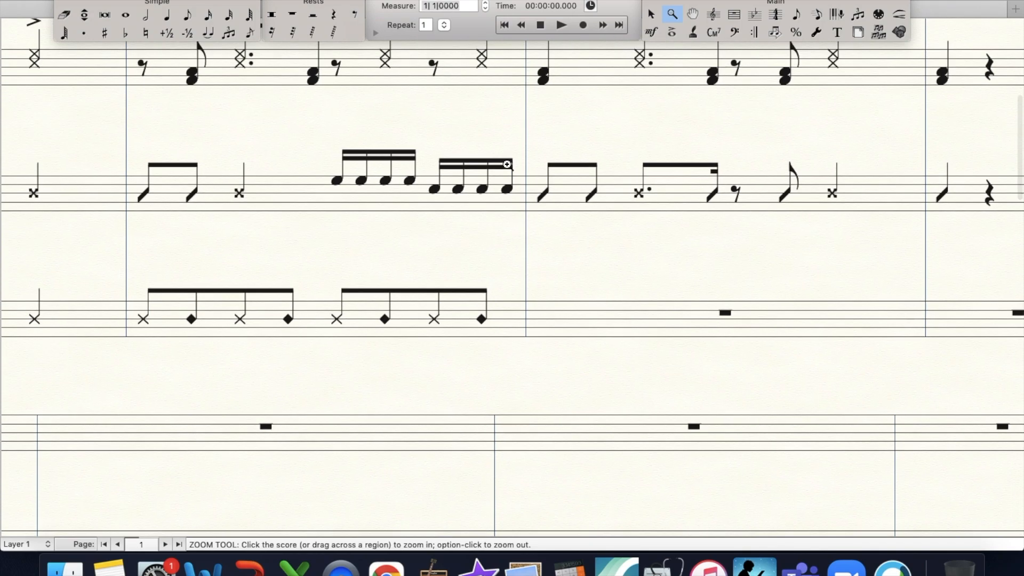
# - Clear the contents of the second Cymbals measure
pyautogui.hscroll(-4, 507, 165)
pyautogui.click(734, 15)
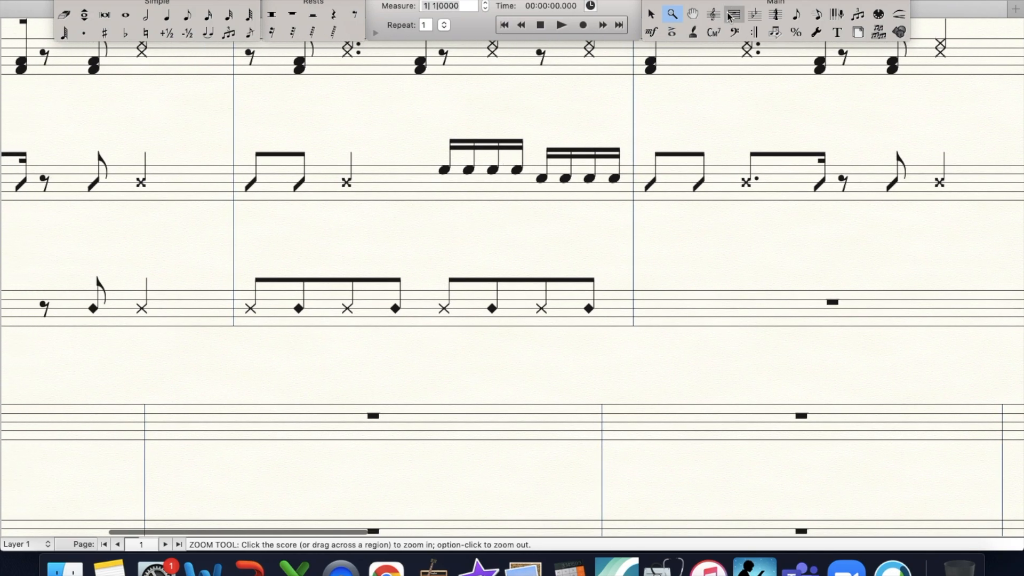
pyautogui.click(508, 288)
pyautogui.press('Delete')
# - Copy the first Cymbals measure into measure 2
pyautogui.hscroll(-5, 103, 271)
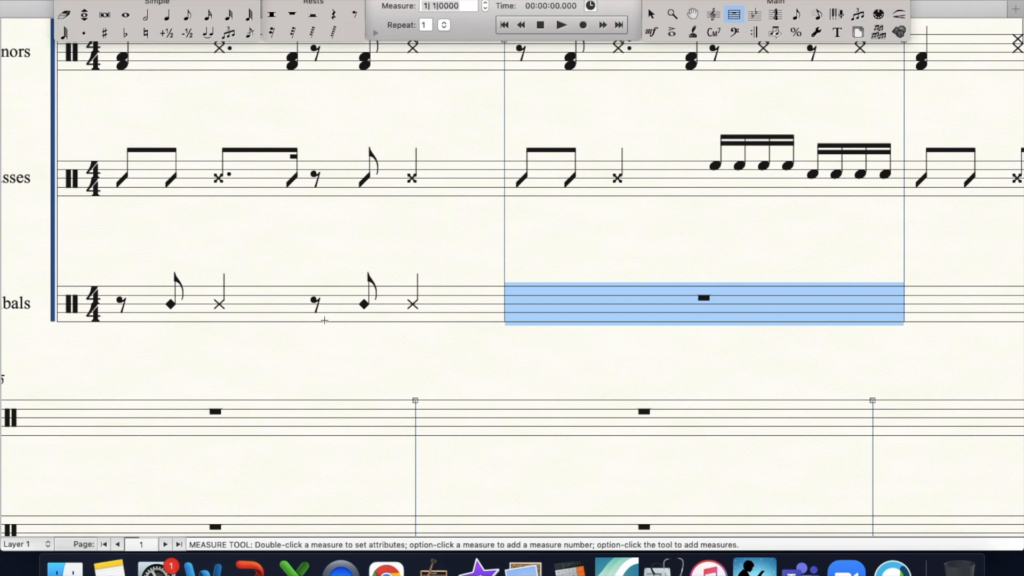
pyautogui.press('super+minus')
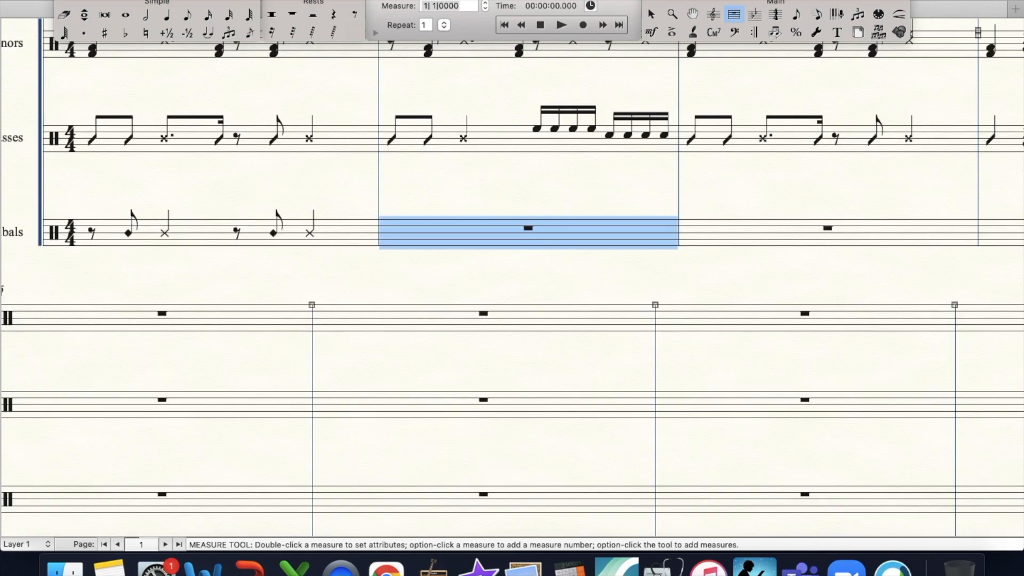
pyautogui.scroll(5, 365, 243)
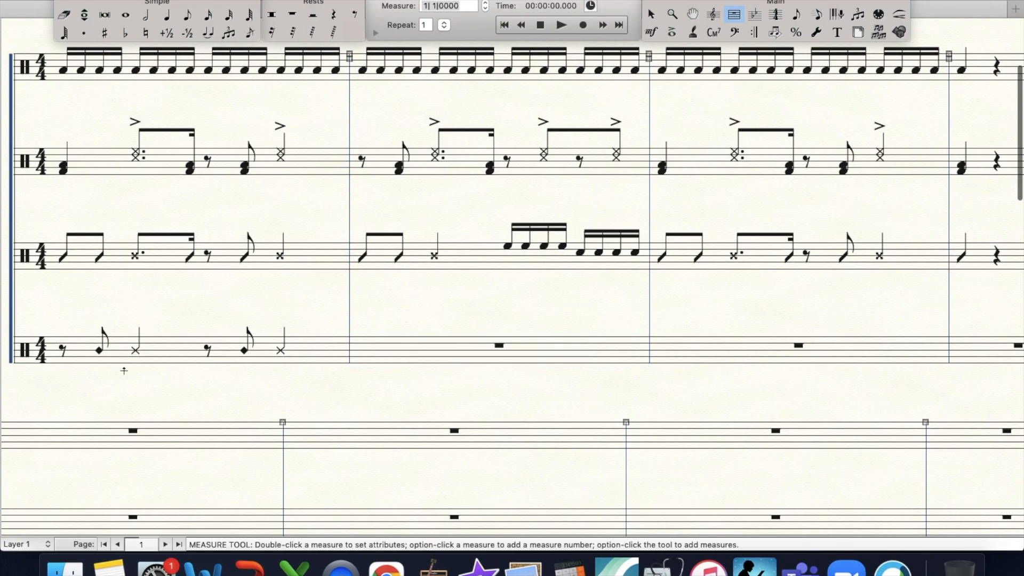
pyautogui.click(149, 340)
pyautogui.moveTo(151, 341); pyautogui.dragTo(363, 359)
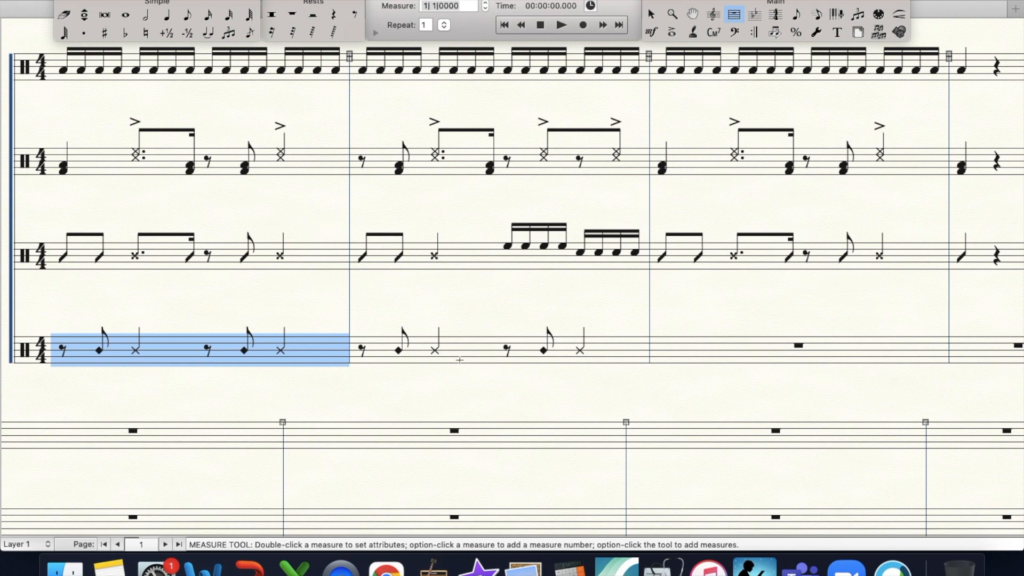
# - Copy the second Cymbals measure into measure 3 and place a quarter Hi-Hat Closed note on beat 1 of measure 4
pyautogui.press('super+minus')
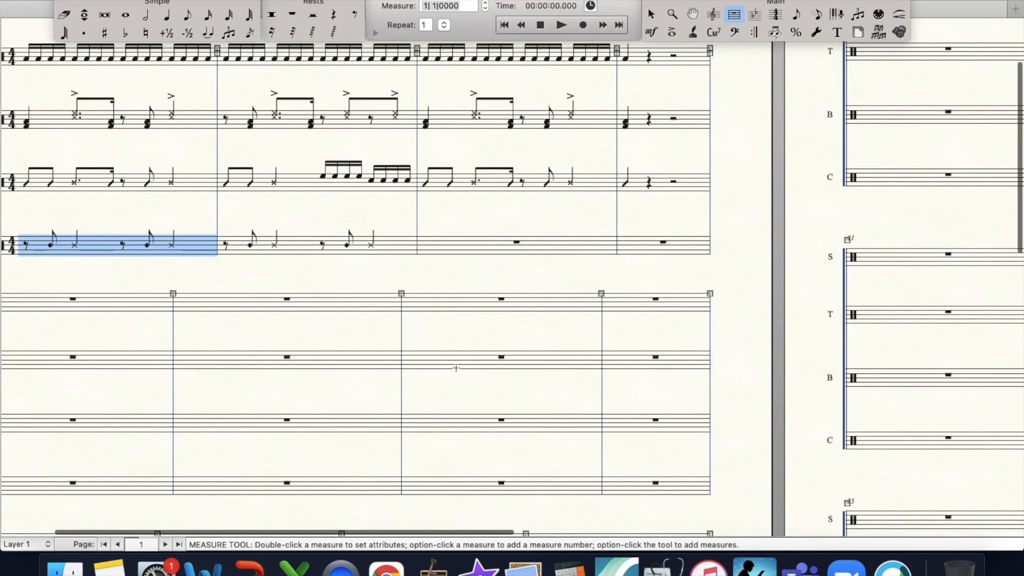
pyautogui.scroll(3, 456, 368)
pyautogui.hscroll(-2, 443, 357)
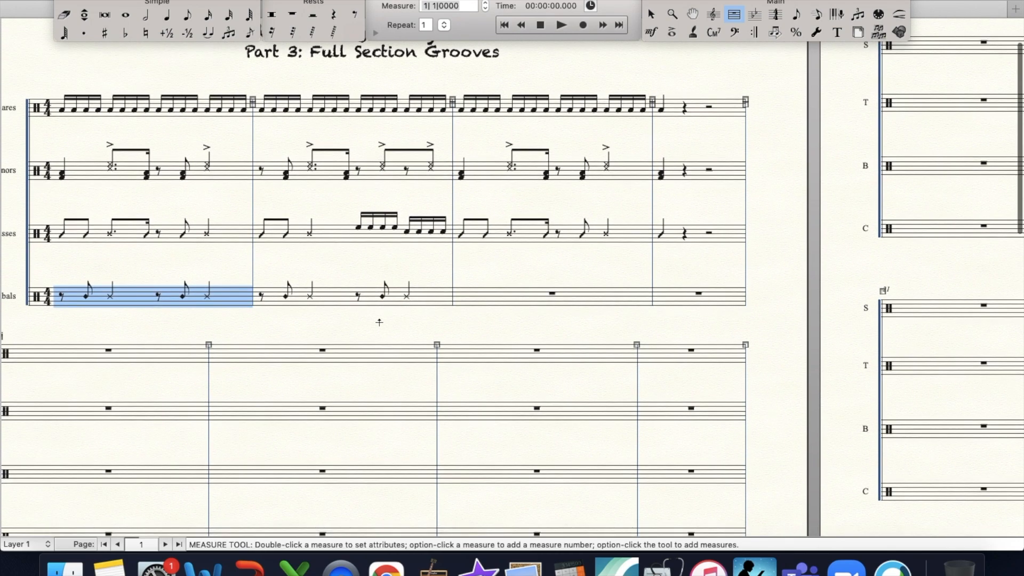
pyautogui.click(329, 292)
pyautogui.moveTo(330, 291); pyautogui.dragTo(449, 299)
pyautogui.click(166, 15)
pyautogui.click(661, 293)
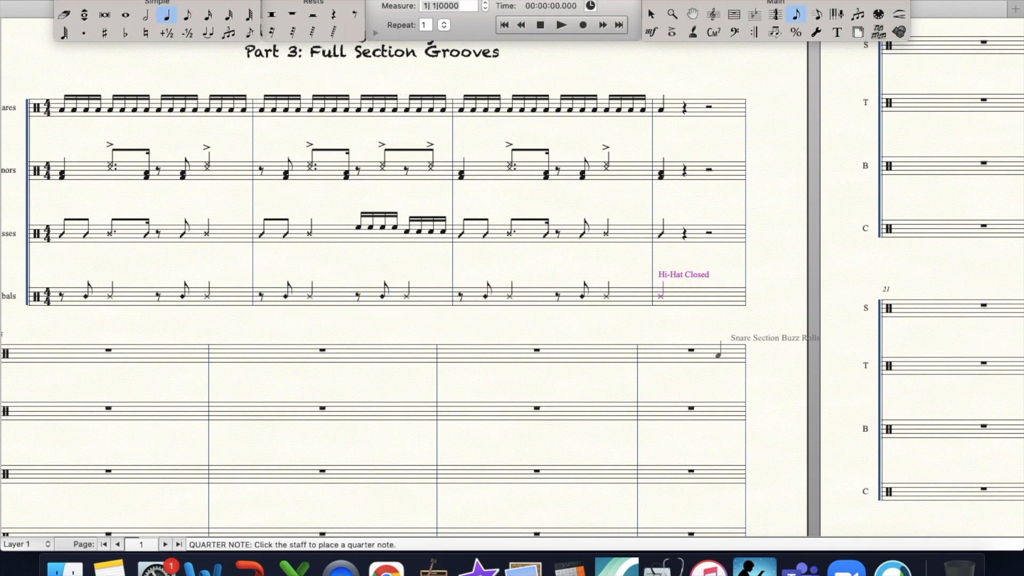
# - Add an accent to the first sixteenth note of beat 2 in the first Snares measure
pyautogui.hscroll(-2, 578, 311)
pyautogui.scroll(-1, 577, 311)
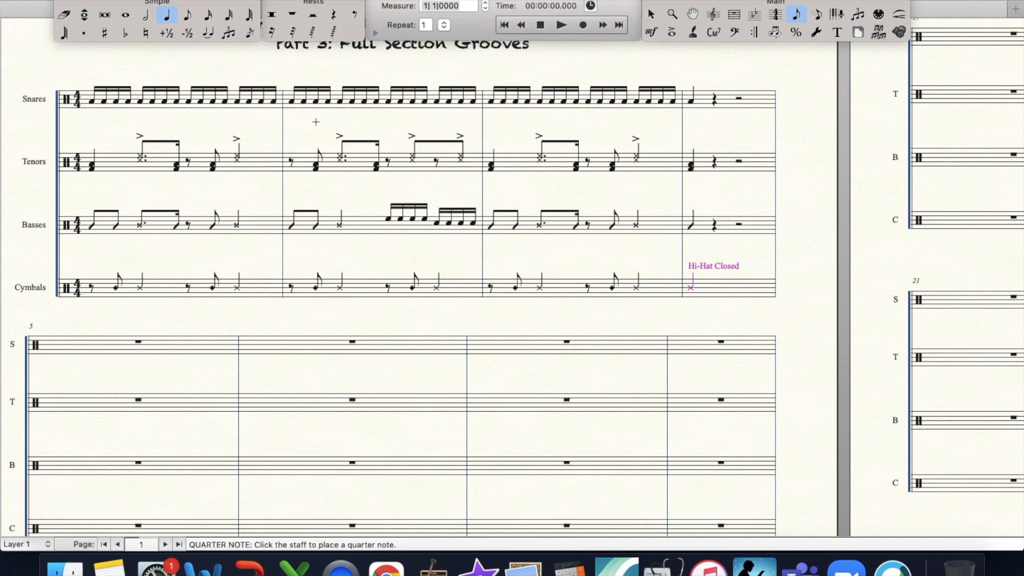
pyautogui.click(672, 14)
pyautogui.click(231, 259)
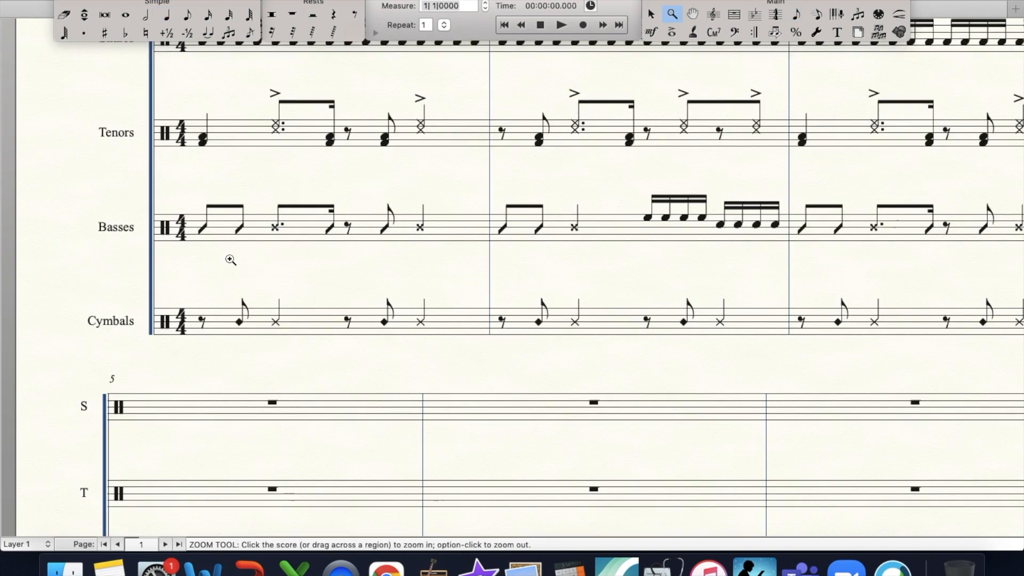
pyautogui.scroll(5, 231, 259)
pyautogui.click(230, 260)
pyautogui.scroll(-3, 231, 259)
pyautogui.hscroll(1, 231, 260)
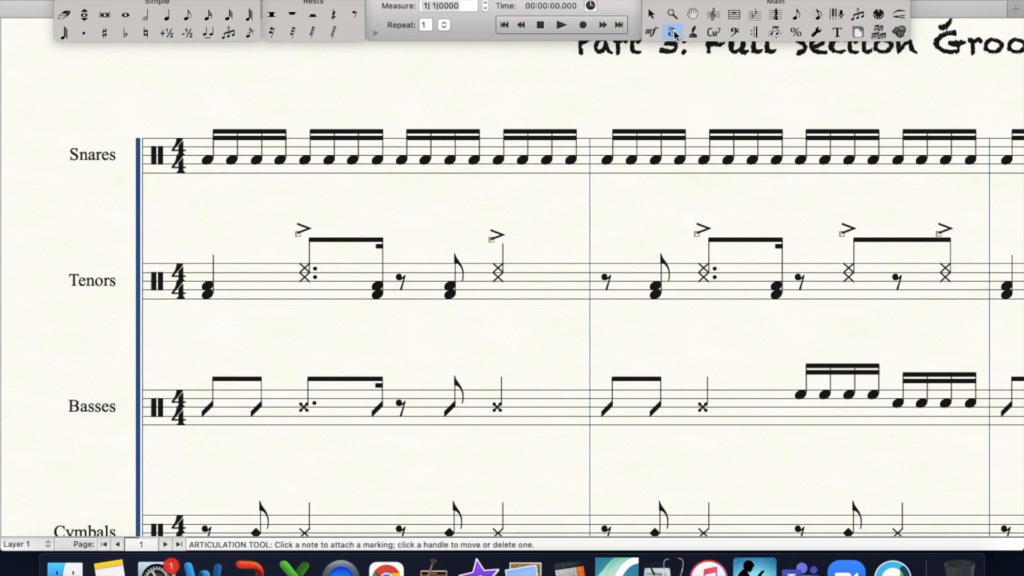
pyautogui.click(309, 131)
pyautogui.press('Return')
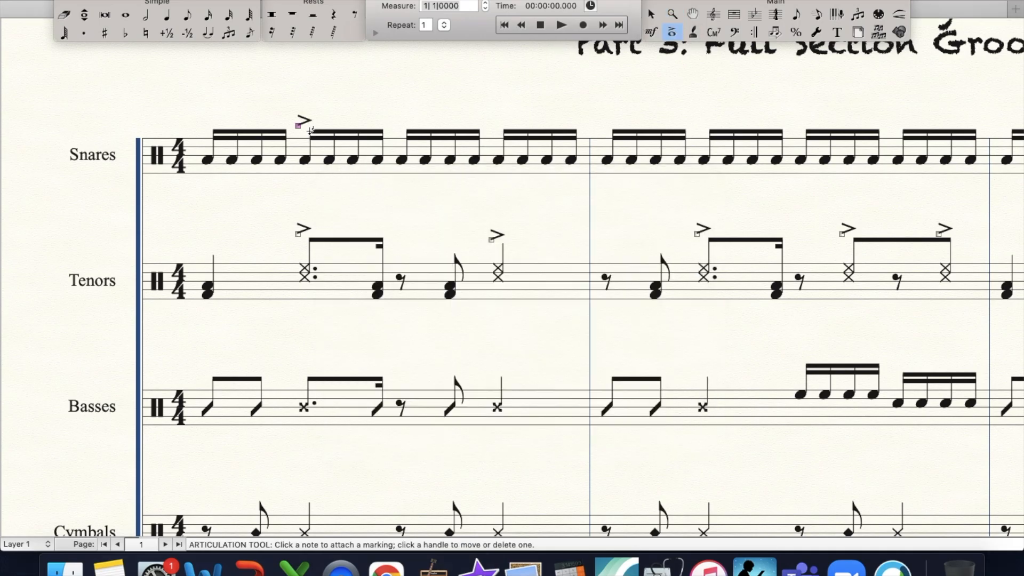
# - Add accents to the first sixteenth of beat 4 and the last sixteenth of beat 2 in the first Snares measure
pyautogui.click(505, 129)
pyautogui.press('a')
pyautogui.press('Return')
pyautogui.click(382, 126)
pyautogui.press('Right')
pyautogui.press('Right')
pyautogui.press('Return')
pyautogui.press('super+minus')
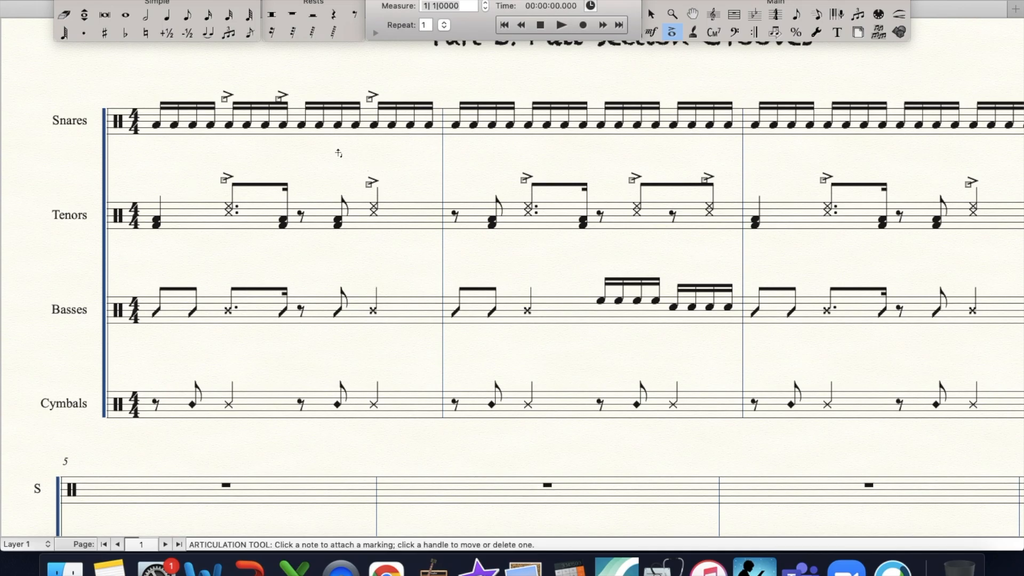
# - Delete the accent on the last sixteenth of beat 2 in the first Snares measure and attach a new accent to that note
pyautogui.hscroll(3, 298, 144)
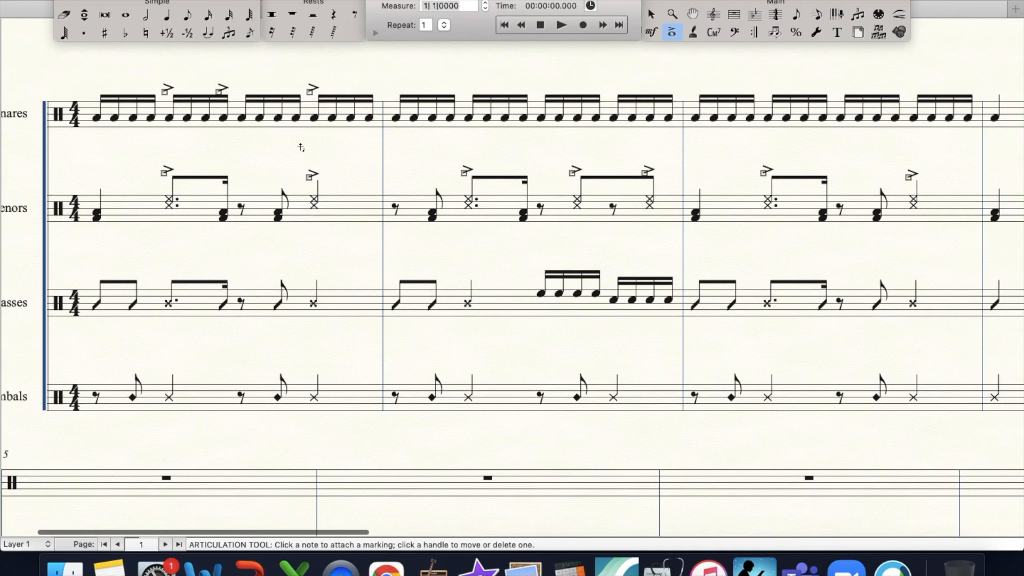
pyautogui.click(219, 92)
pyautogui.press('Delete')
pyautogui.click(228, 94)
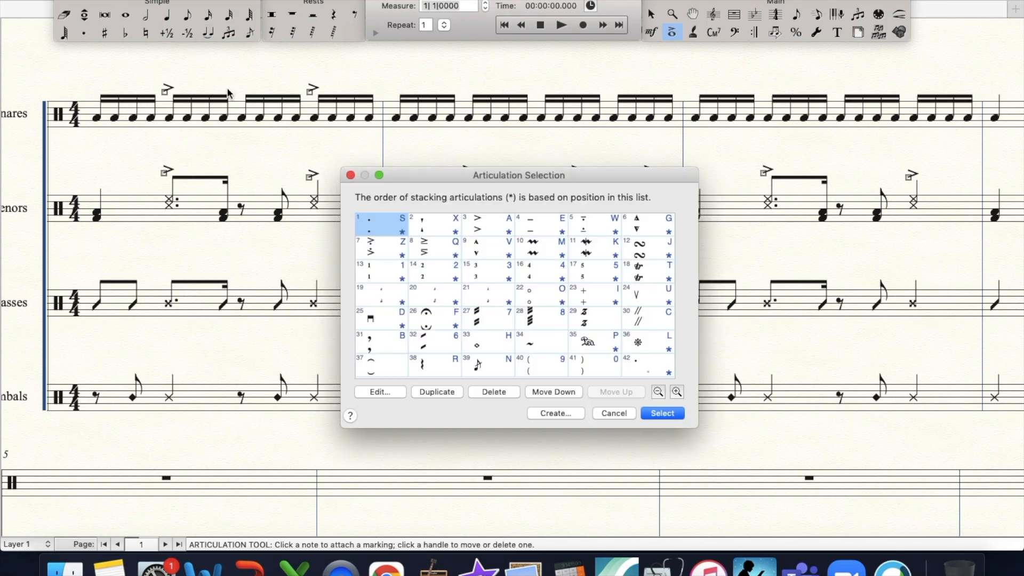
pyautogui.press('Right')
pyautogui.press('Right')
pyautogui.press('Return')
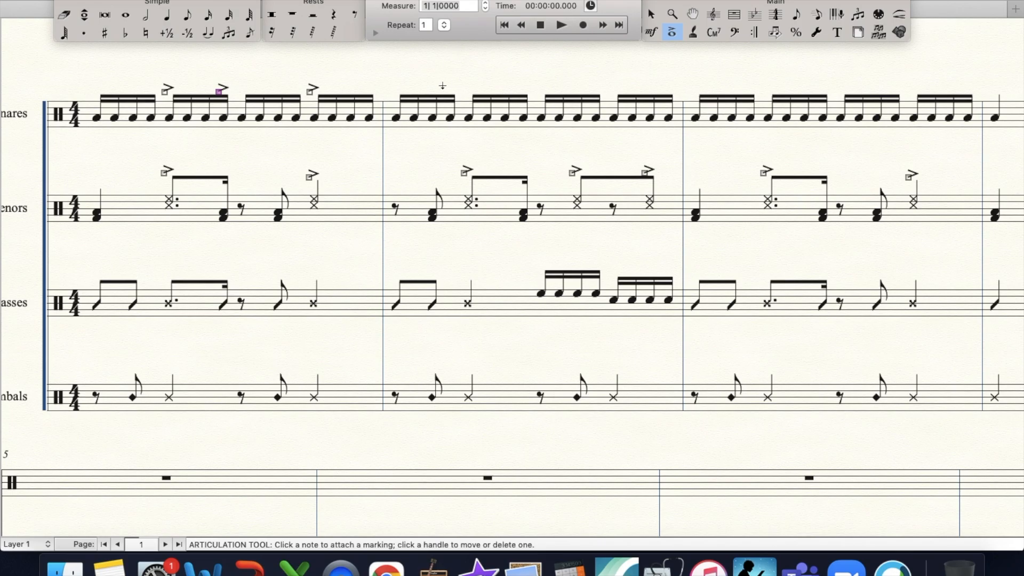
# - Add accents to the first and last sixteenths of beat 2 and all four sixteenths of beat 4 in the second Snares measure
pyautogui.click(474, 97)
pyautogui.press('Right')
pyautogui.press('Right')
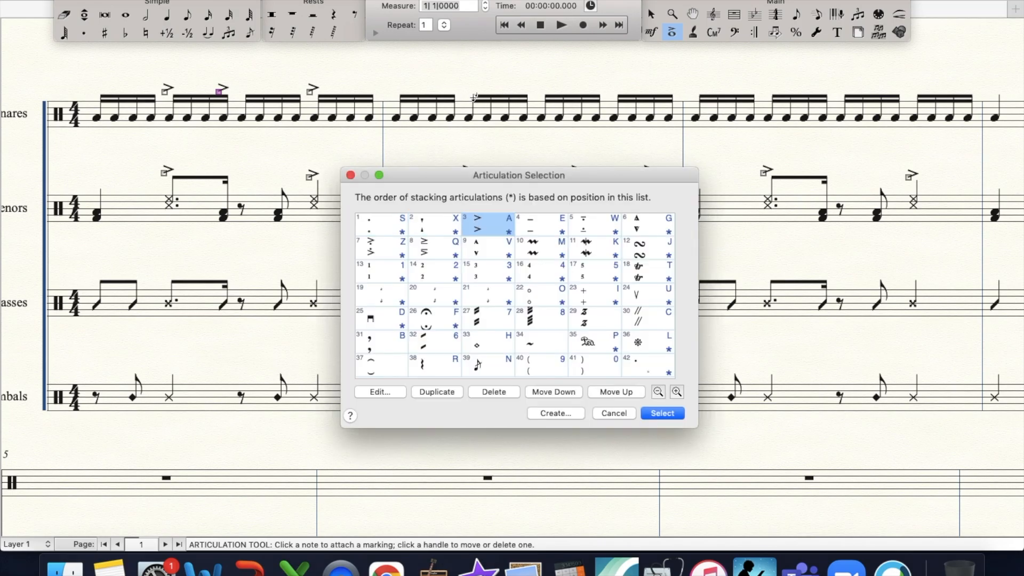
pyautogui.press('Return')
pyautogui.click(524, 102)
pyautogui.press('Right')
pyautogui.press('Right')
pyautogui.press('Return')
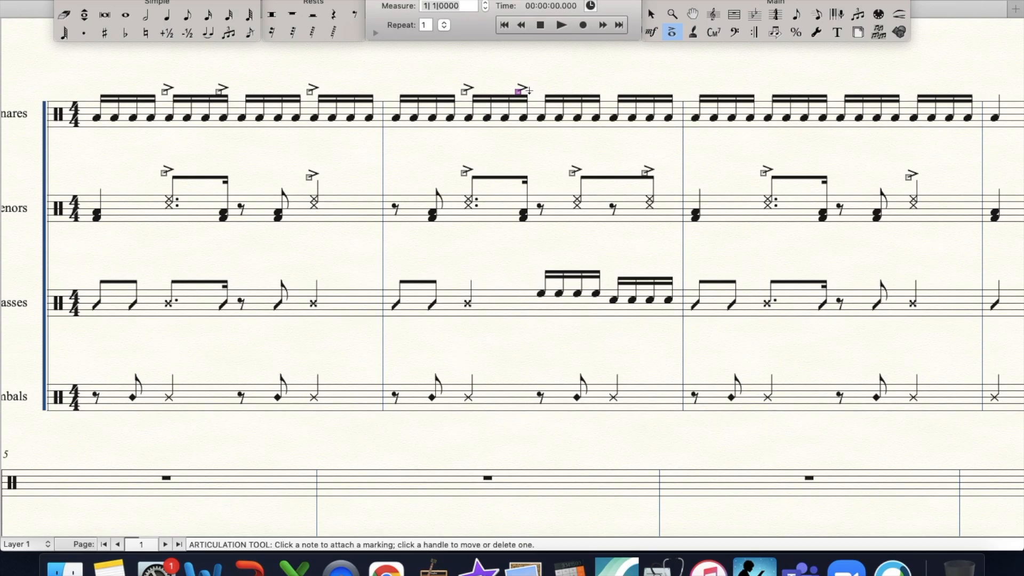
pyautogui.moveTo(655, 131); pyautogui.dragTo(675, 133)
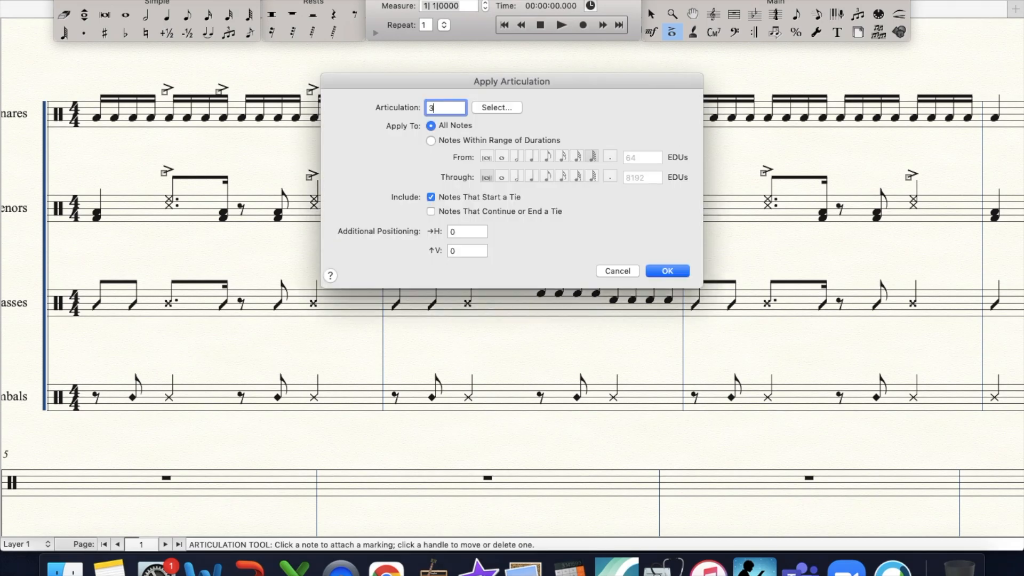
pyautogui.press('Return')
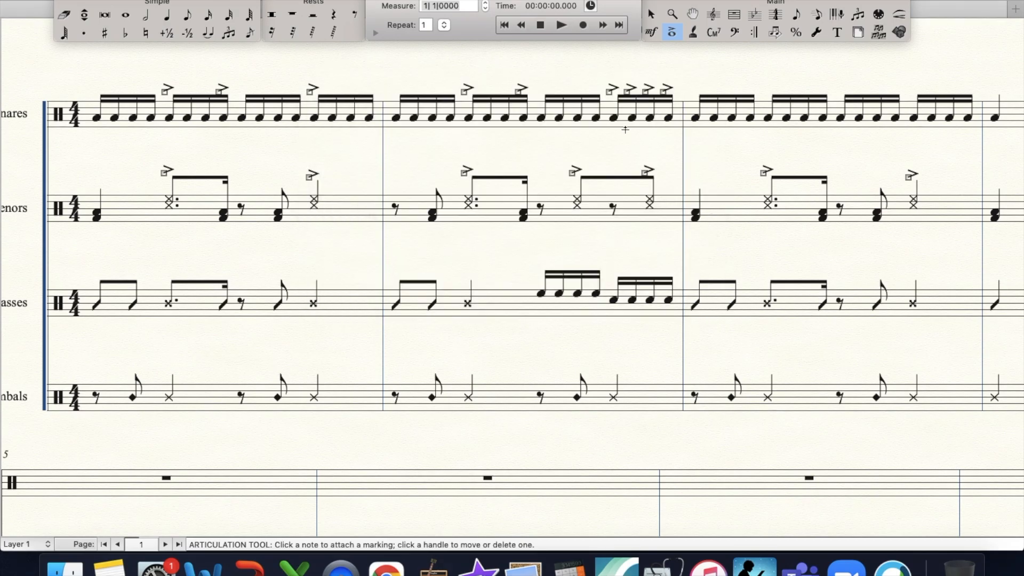
# - Copy the first Snares measure with its accents into measure 3
pyautogui.click(755, 14)
pyautogui.click(734, 15)
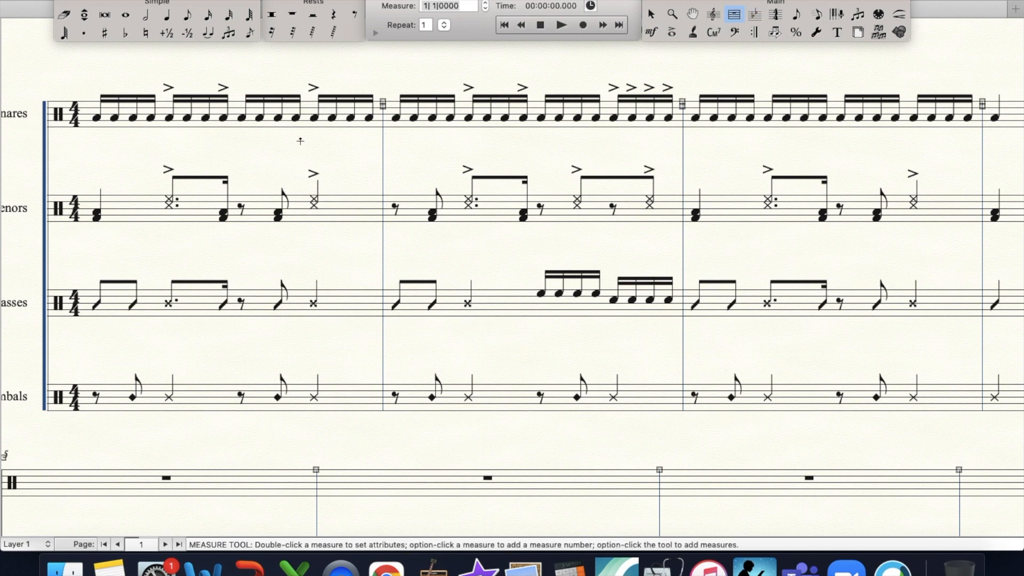
pyautogui.click(290, 112)
pyautogui.moveTo(290, 109); pyautogui.dragTo(690, 130)
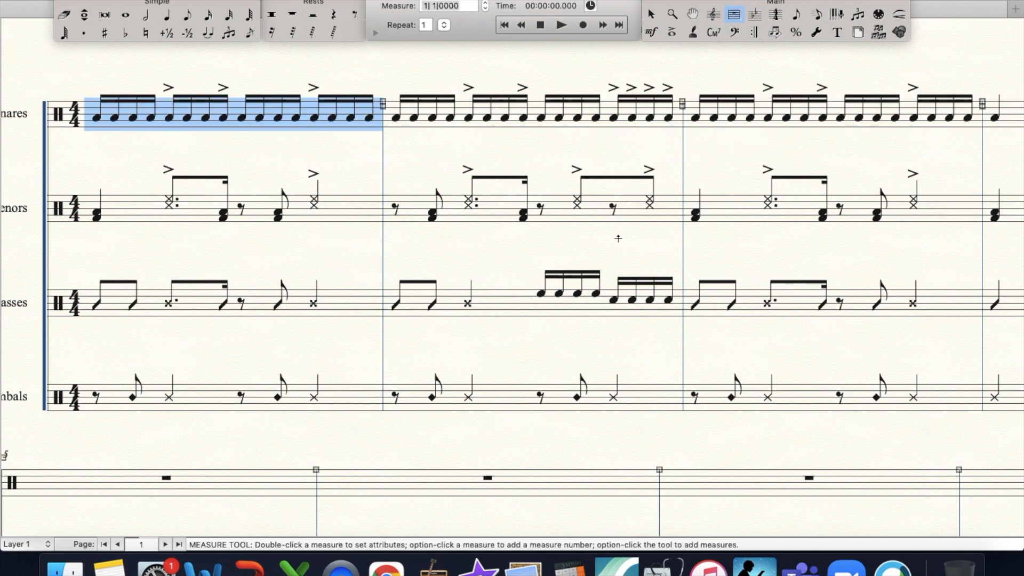
pyautogui.hscroll(1, 618, 238)
pyautogui.press('super+minus')
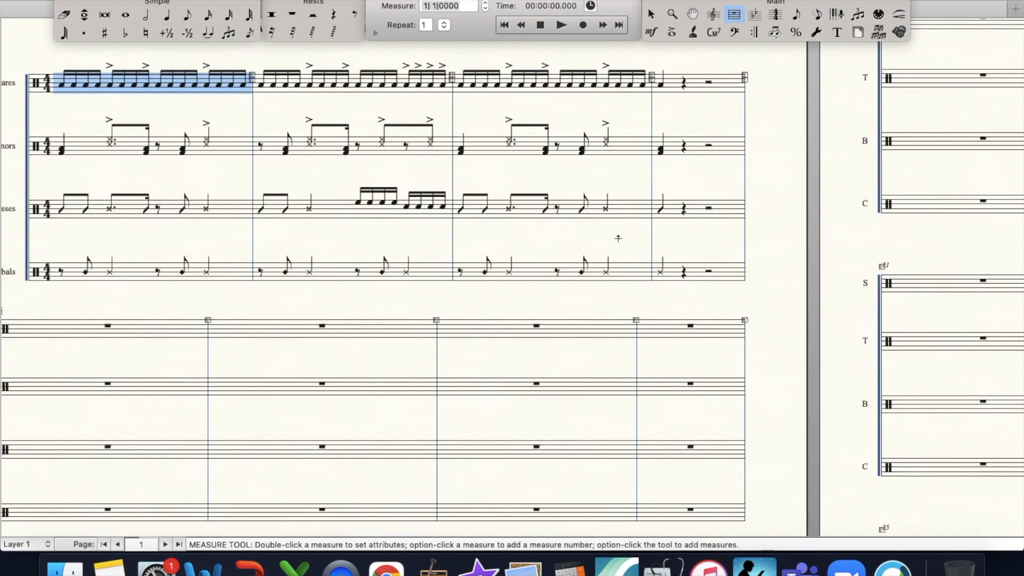
pyautogui.hscroll(-2, 415, 258)
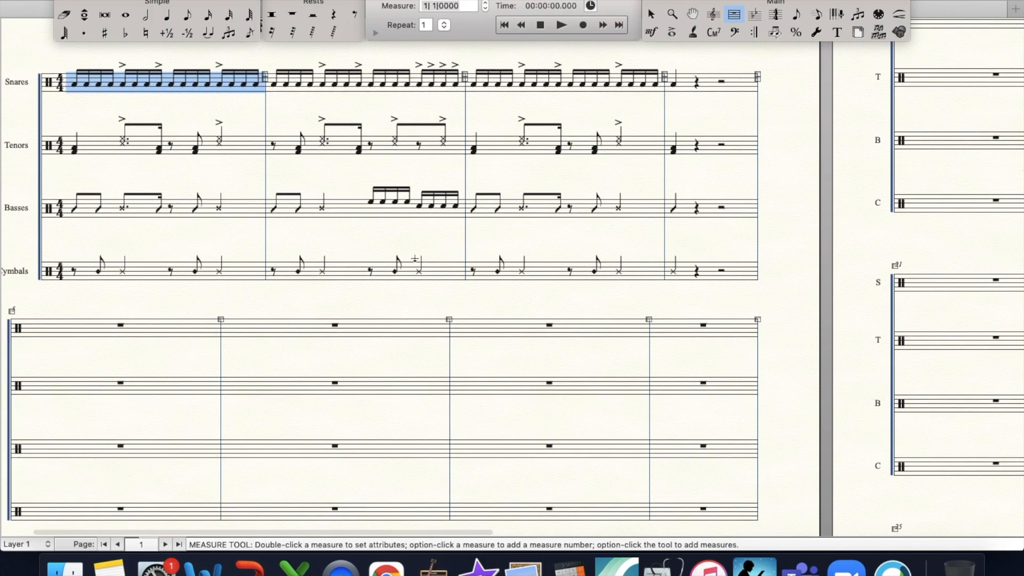
pyautogui.click(388, 231)
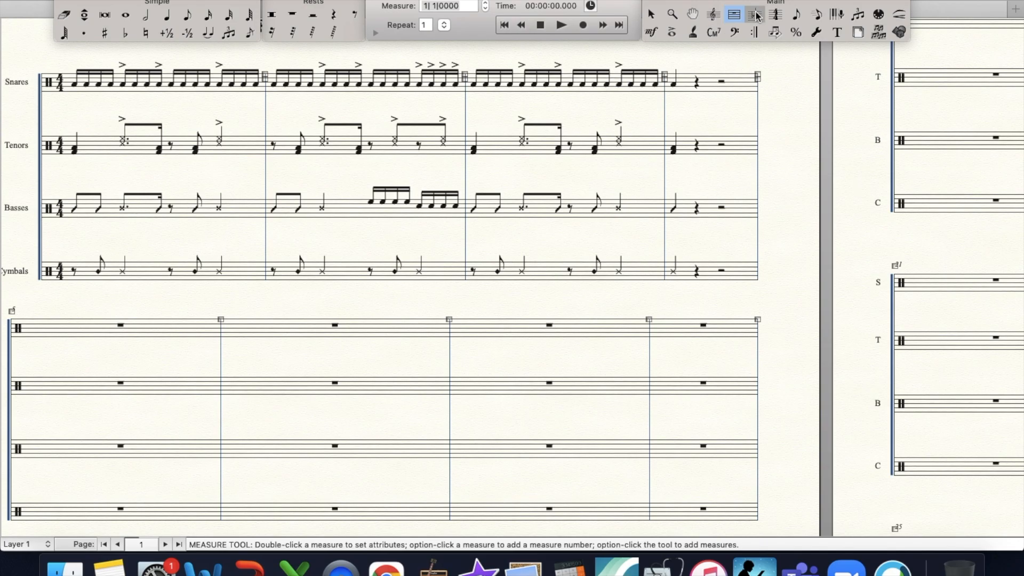
# - Add a back repeat to measure 4 and a forward repeat to measure 1
pyautogui.click(754, 34)
pyautogui.doubleClick(714, 107)
pyautogui.doubleClick(502, 103)
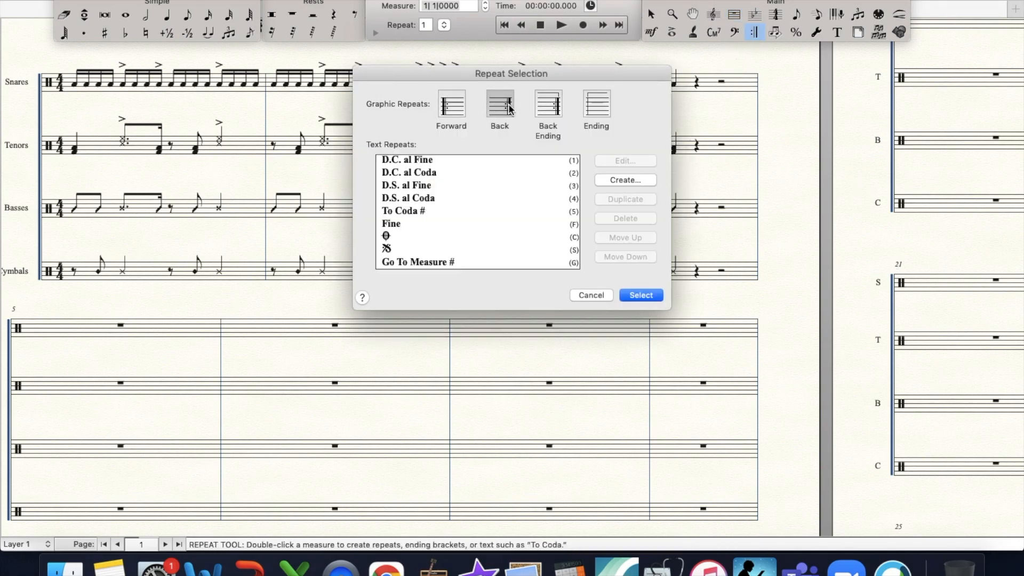
pyautogui.press('Return')
pyautogui.doubleClick(88, 60)
pyautogui.press('Return')
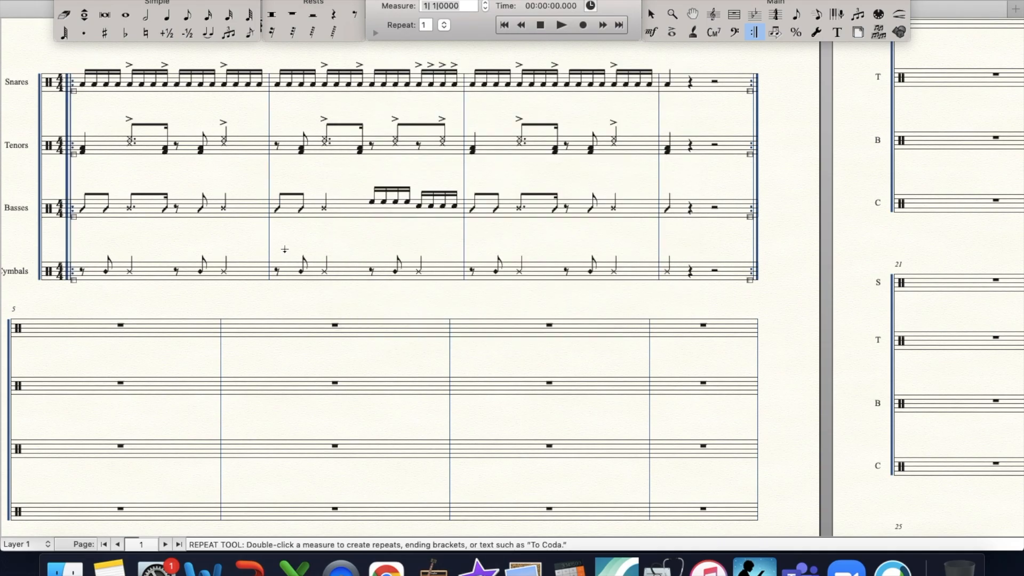
# - Delete the back repeat at measure 4 and the forward repeat at measure 1
pyautogui.click(749, 91)
pyautogui.press('Delete')
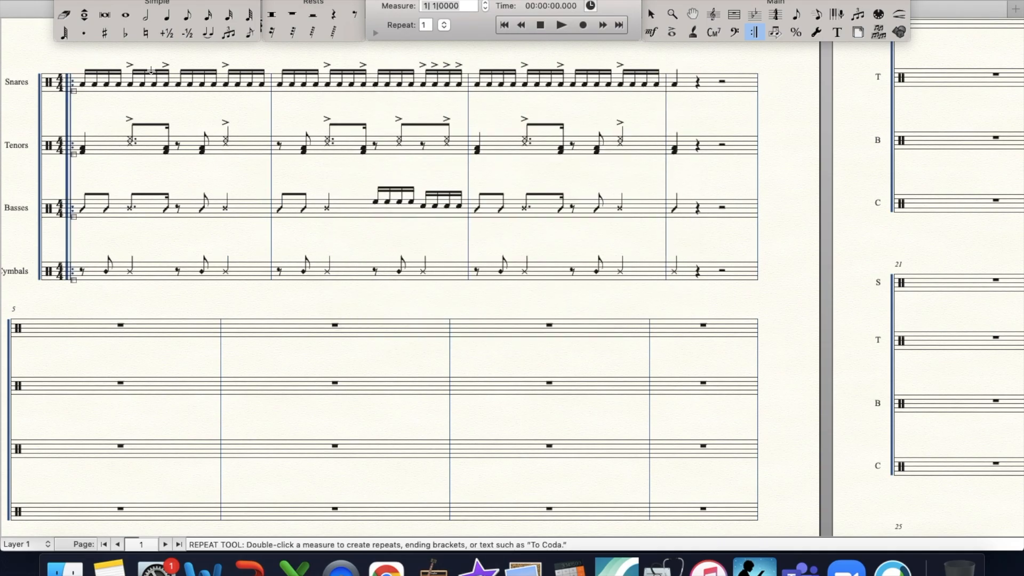
pyautogui.click(74, 91)
pyautogui.press('Delete')
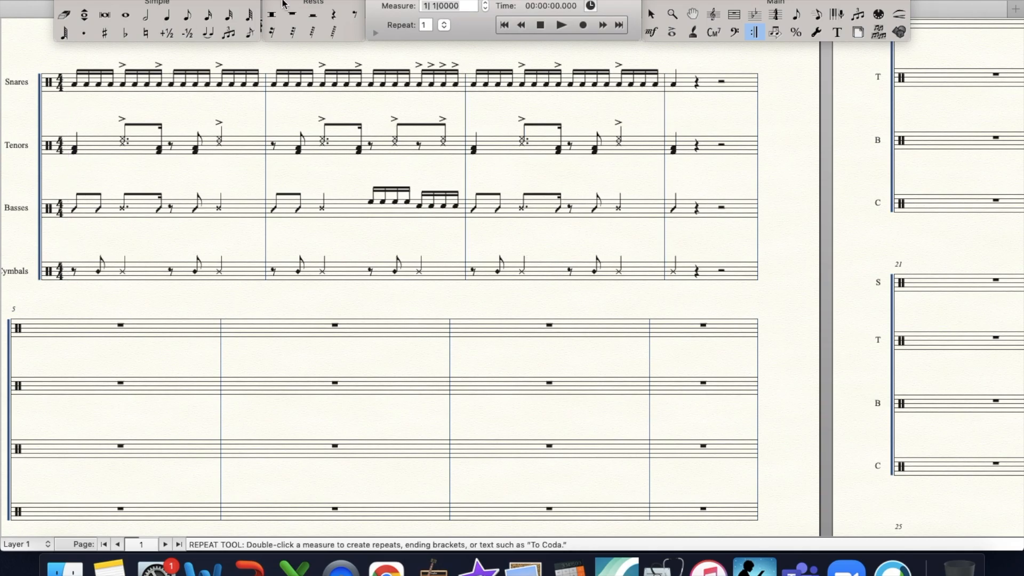
# - Clear all items from measures 1 to 3 on the Snares, Tenors, Basses and Cymbals staves
pyautogui.click(734, 15)
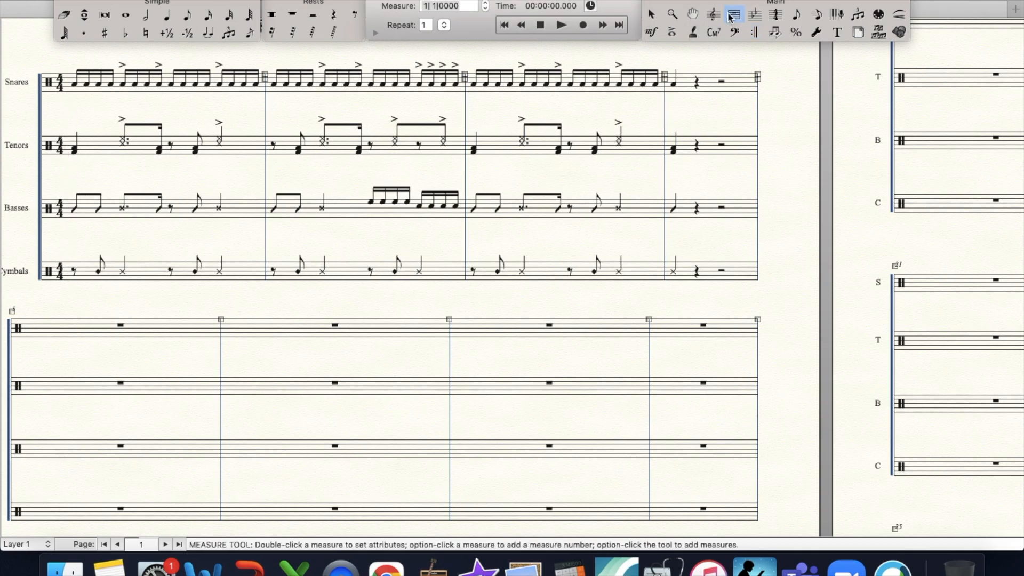
pyautogui.click(145, 74)
pyautogui.keyDown('shift'); pyautogui.click(624, 271); pyautogui.keyUp('shift')
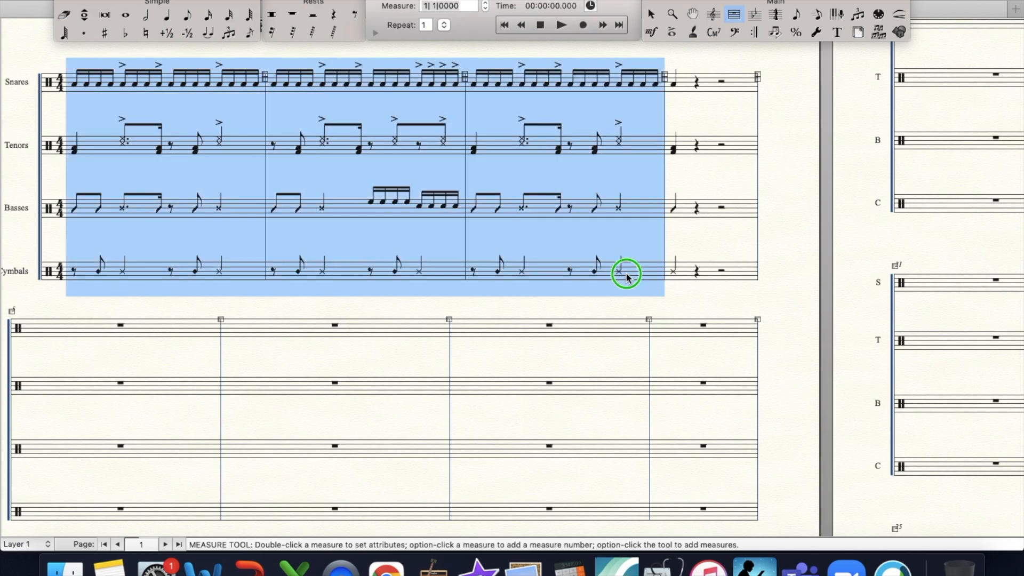
pyautogui.rightClick(625, 273)
pyautogui.scroll(-3, 678, 480)
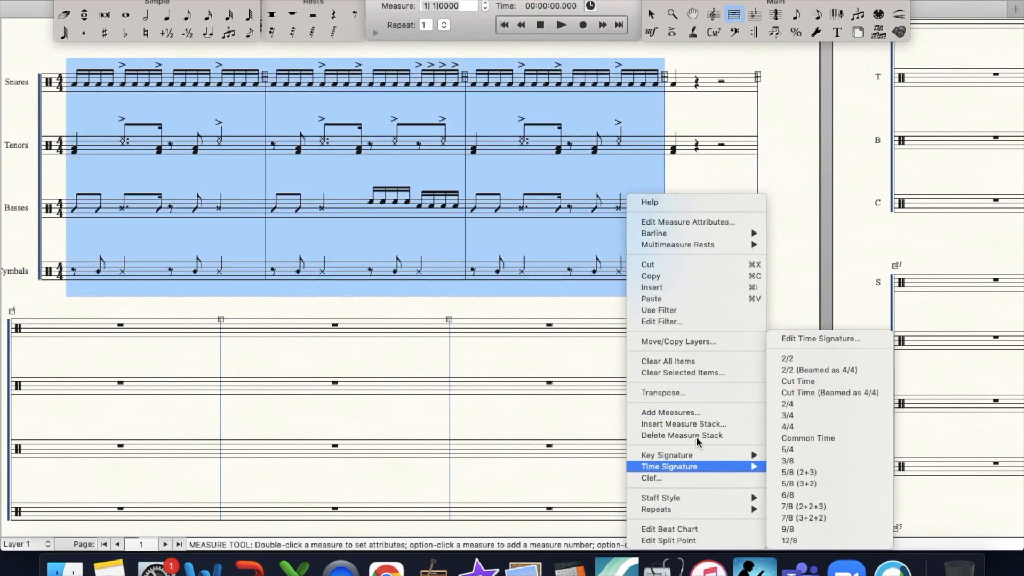
pyautogui.click(682, 362)
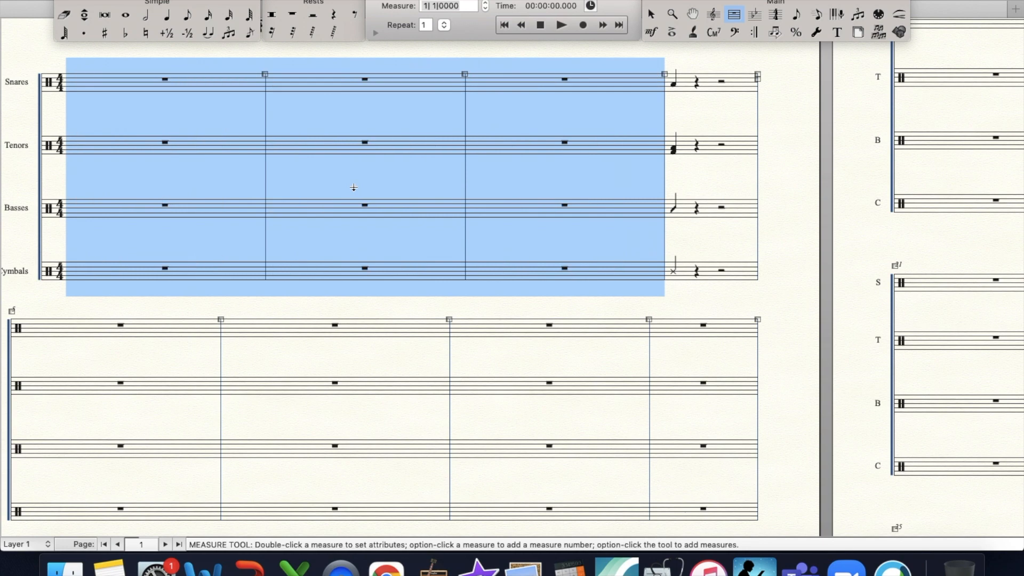
pyautogui.click(490, 117)
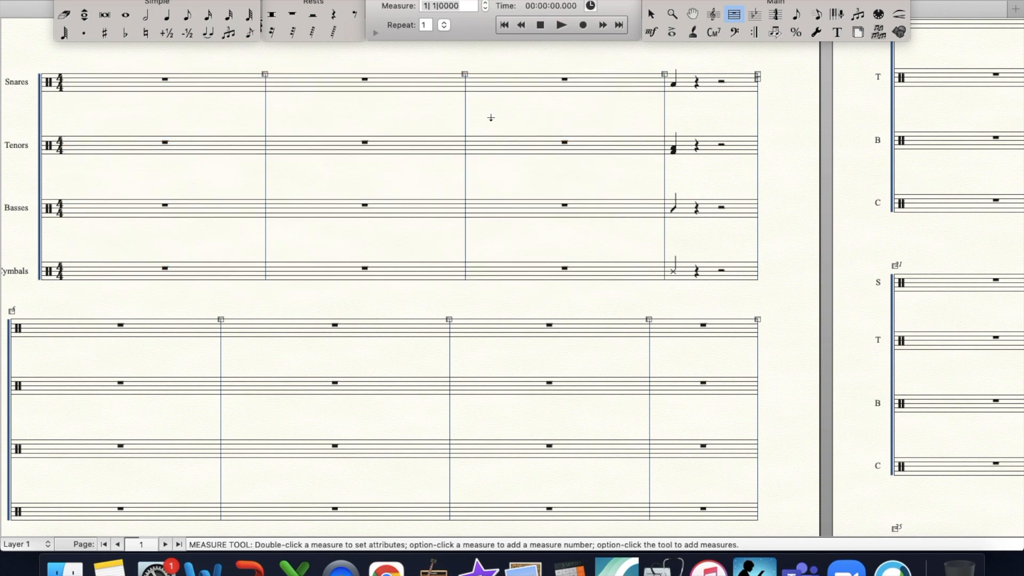
pyautogui.scroll(1, 491, 119)
pyautogui.hscroll(-3, 491, 120)
pyautogui.scroll(-1, 491, 120)
pyautogui.hscroll(2, 491, 120)
pyautogui.scroll(4, 491, 120)
pyautogui.scroll(-2, 491, 120)
pyautogui.hscroll(-2, 491, 120)
pyautogui.hscroll(1, 491, 120)
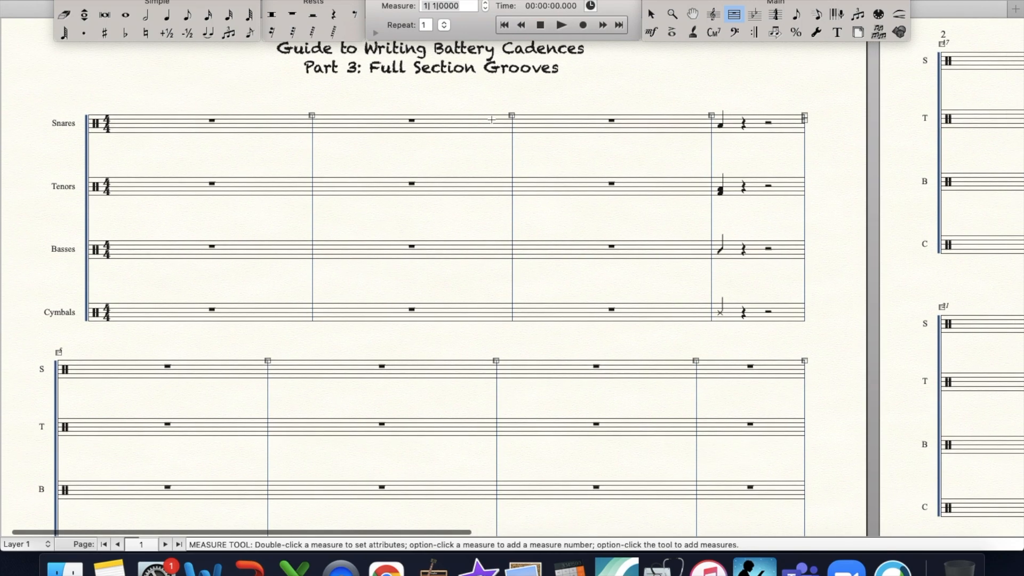
pyautogui.scroll(1, 492, 119)
pyautogui.hscroll(-1, 491, 119)
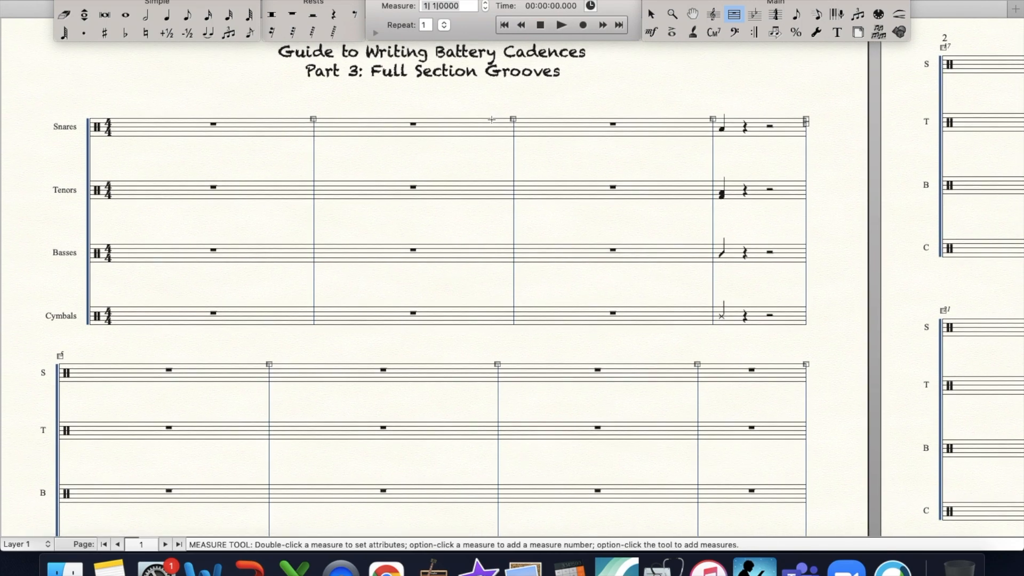
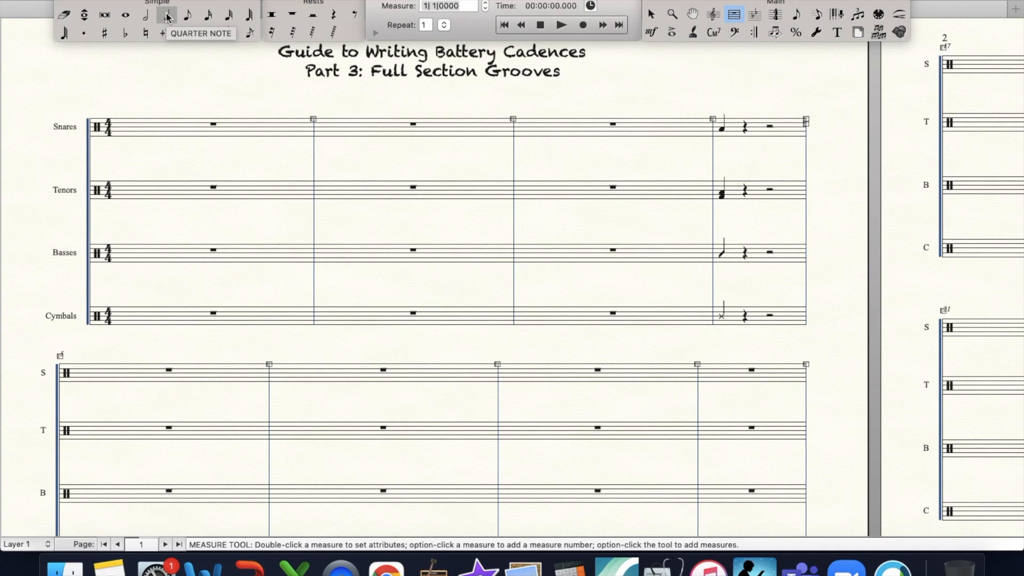
# - Enter a dotted-eighth and a sixteenth Low Tom Shot/Rim LH note on beat 1 of the first Tenors measure
pyautogui.click(188, 14)
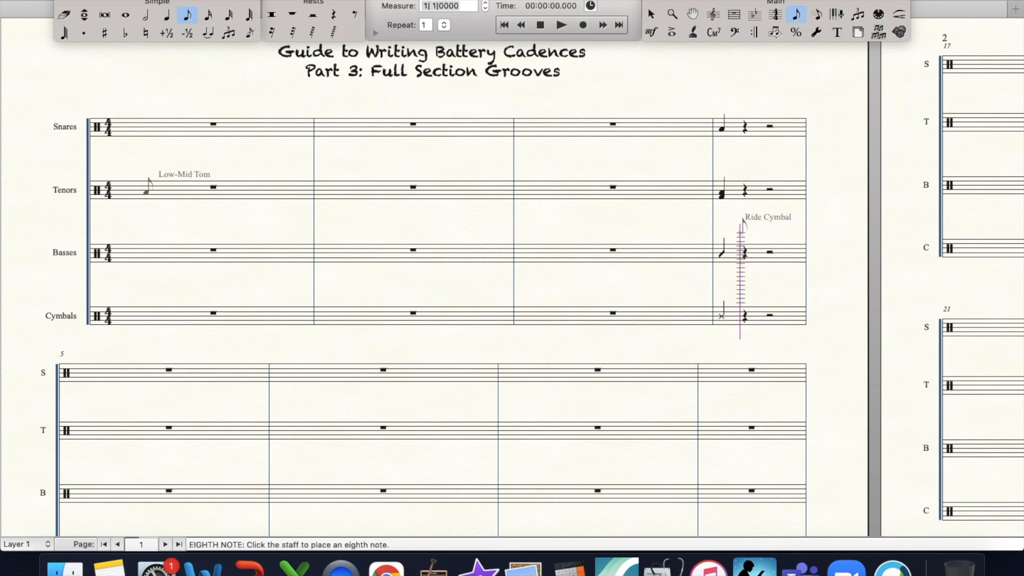
pyautogui.click(146, 193)
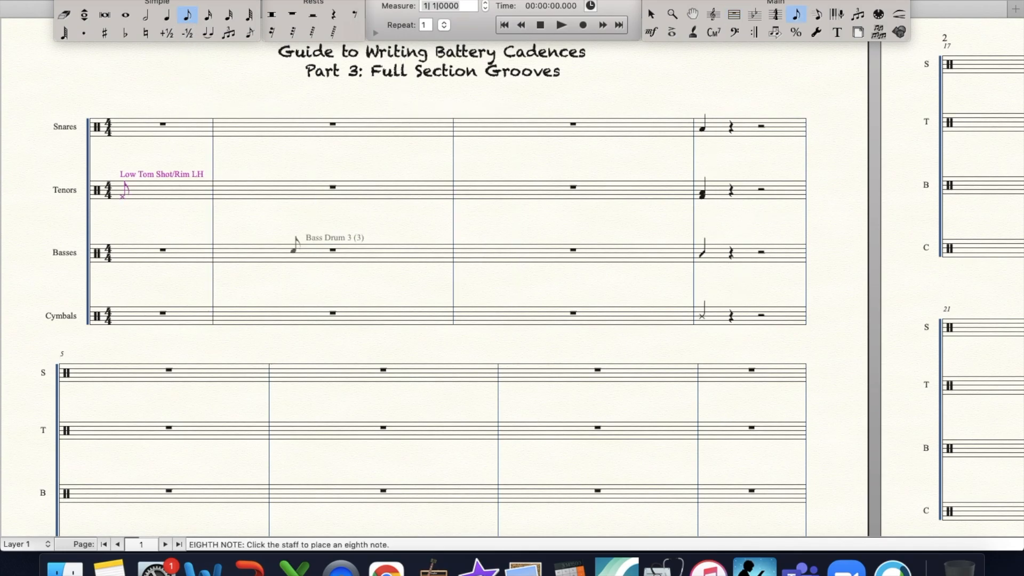
pyautogui.press('.')
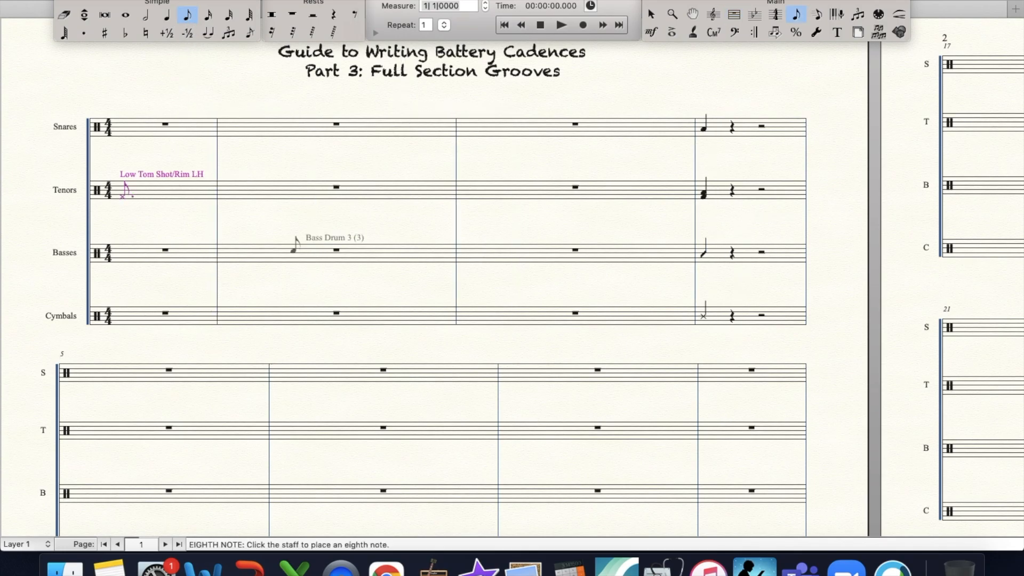
pyautogui.click(208, 15)
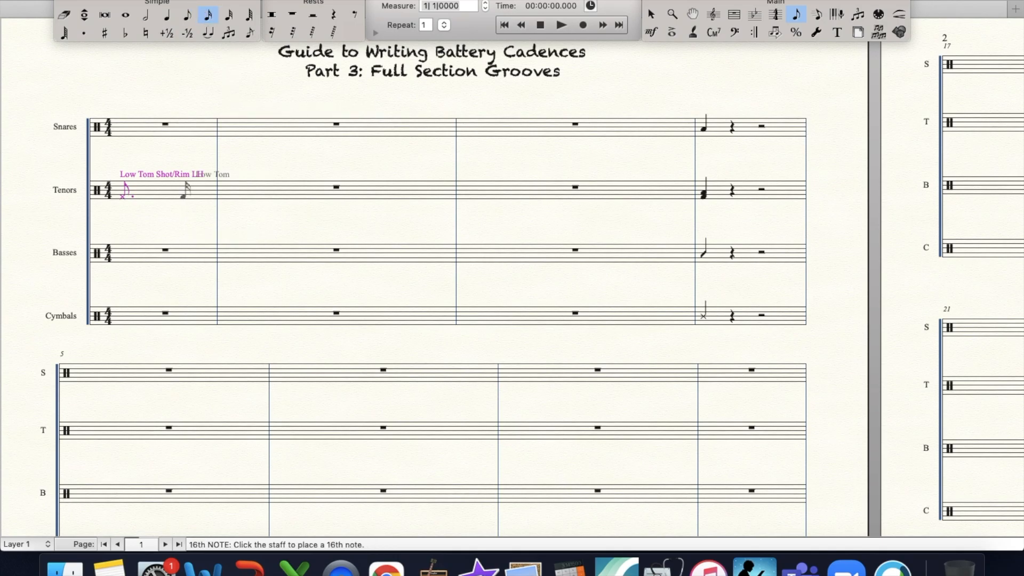
pyautogui.click(163, 193)
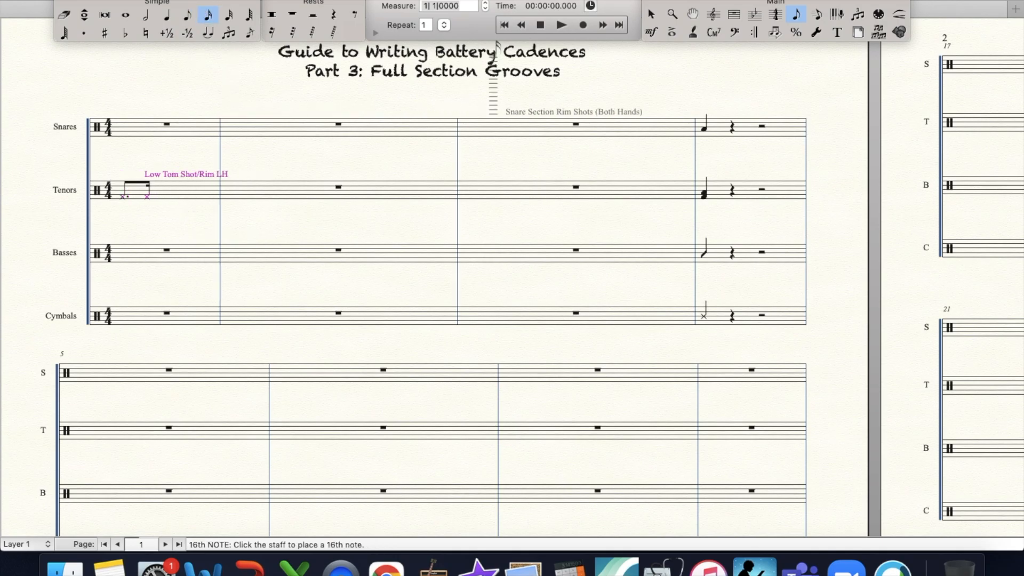
# - Add marcato accents to both notes on beat 1 of the first Tenors measure
pyautogui.click(672, 32)
pyautogui.moveTo(115, 180); pyautogui.dragTo(188, 216)
pyautogui.write('2')
pyautogui.press('Return')
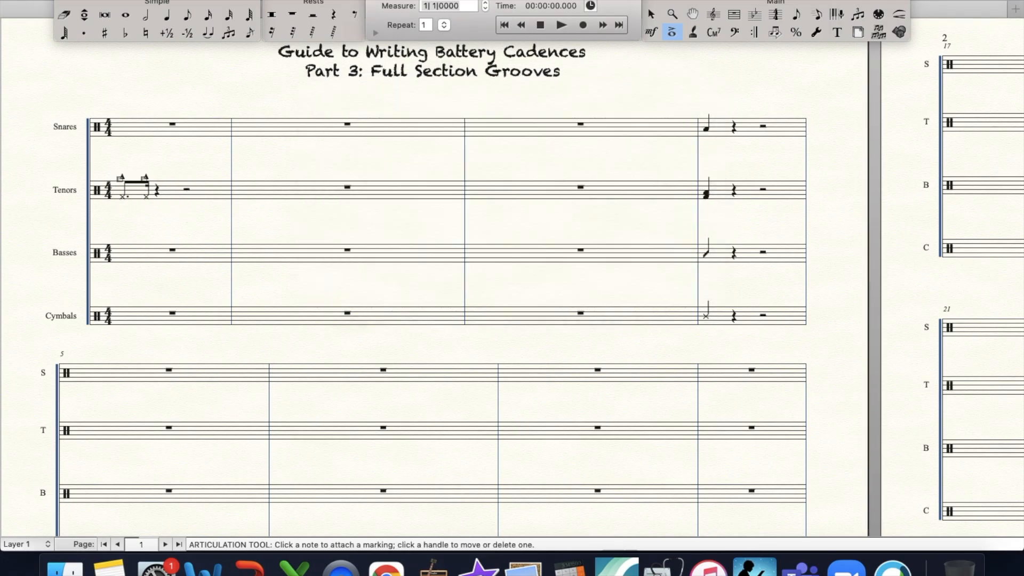
pyautogui.click(672, 14)
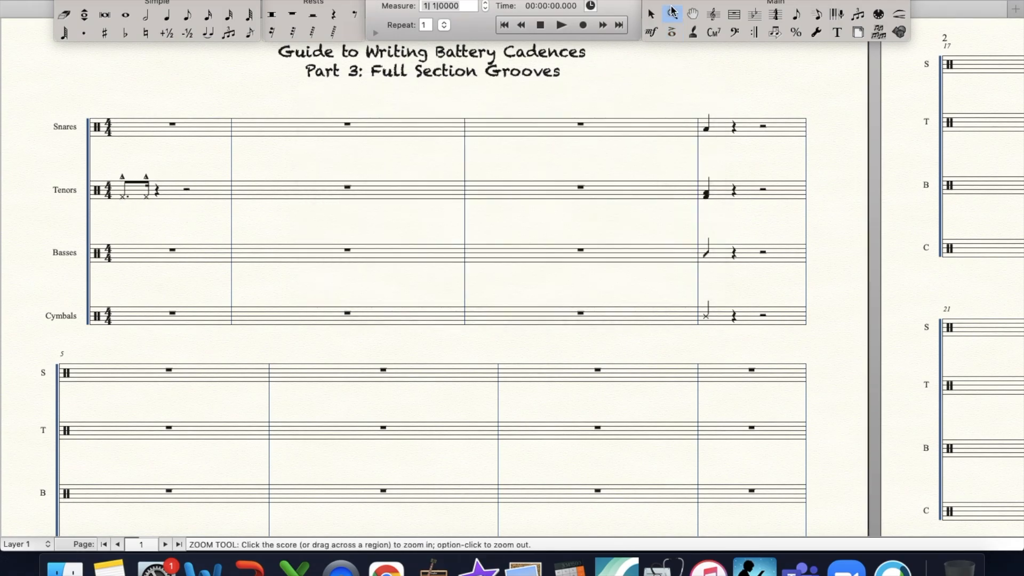
pyautogui.click(210, 254)
pyautogui.hscroll(2, 341, 220)
pyautogui.scroll(1, 341, 220)
pyautogui.hscroll(2, 341, 220)
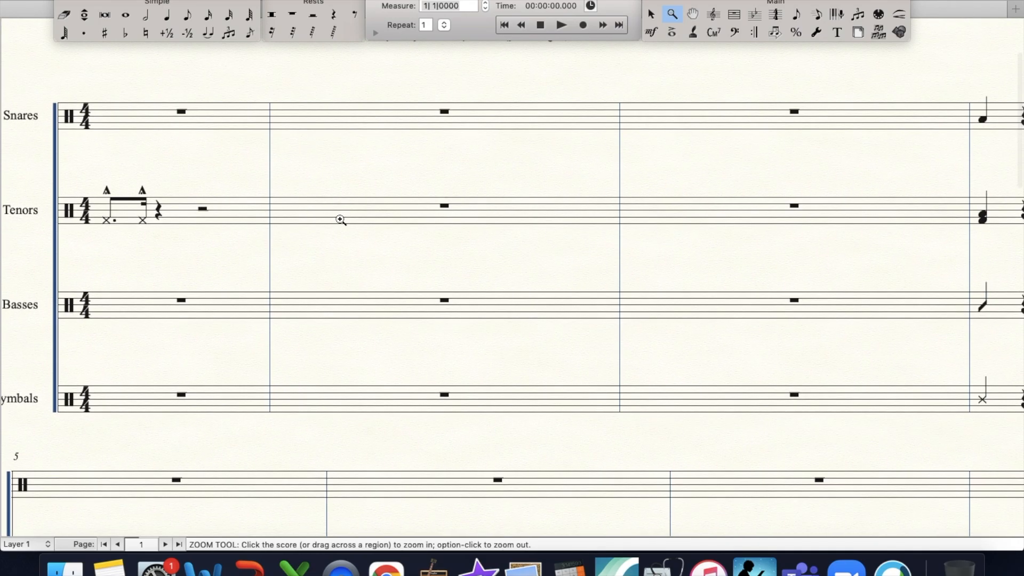
pyautogui.keyDown('alt'); pyautogui.click(341, 220); pyautogui.keyUp('alt')
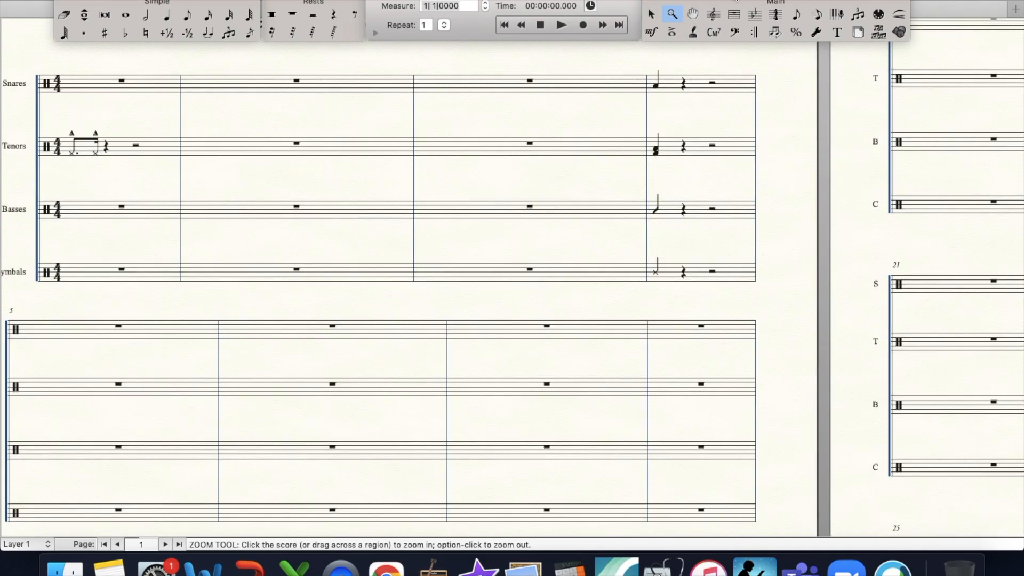
# - Enter an eighth rest and an eighth-note low tom shot on beat 2 of the first Tenors measure
pyautogui.click(354, 14)
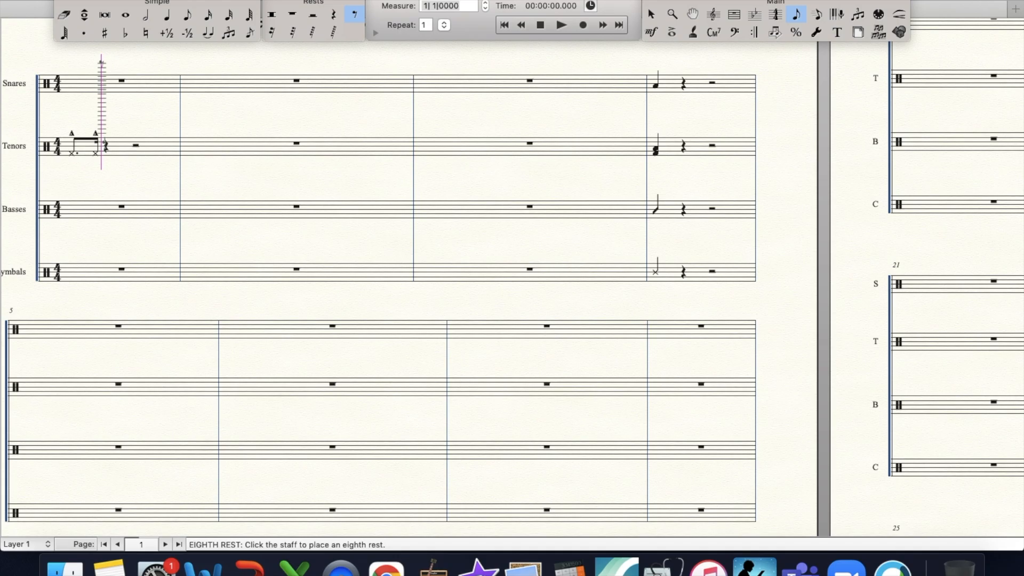
pyautogui.click(106, 145)
pyautogui.click(187, 15)
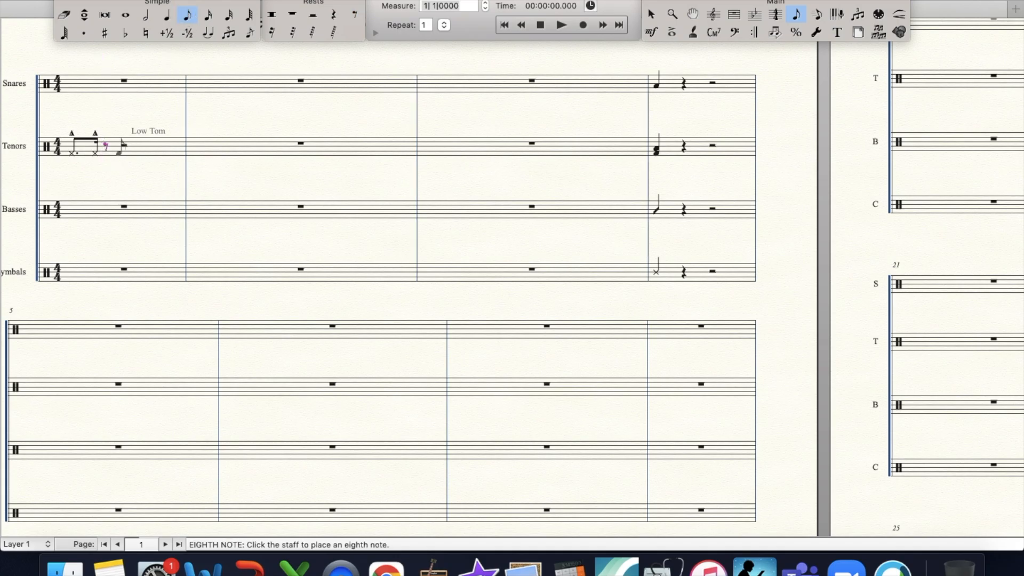
pyautogui.click(122, 151)
# - Add a marcato accent to the eighth note on beat 2 of the first Tenors measure
pyautogui.click(672, 36)
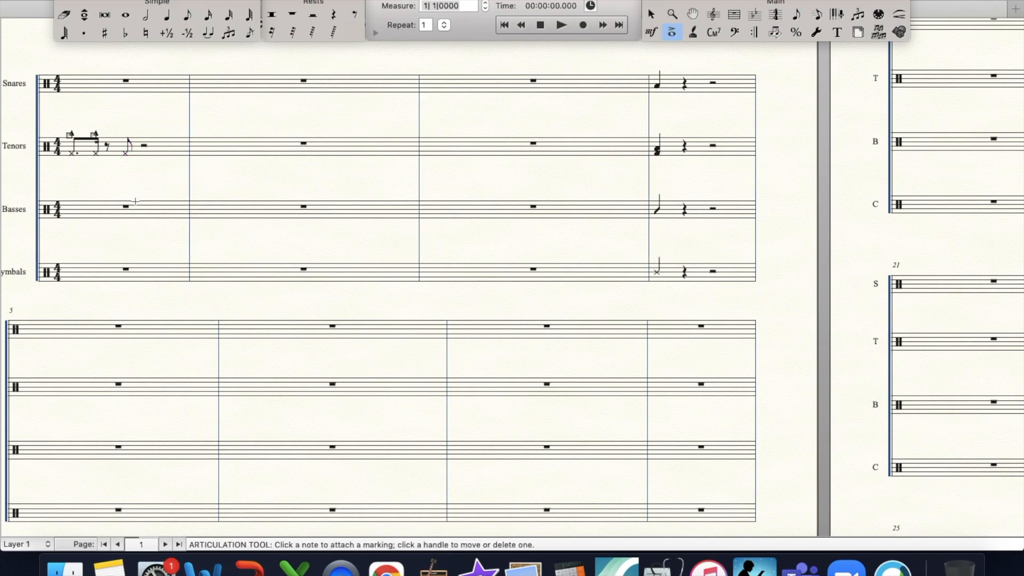
pyautogui.moveTo(114, 137); pyautogui.dragTo(158, 159)
pyautogui.write('6')
pyautogui.press('Return')
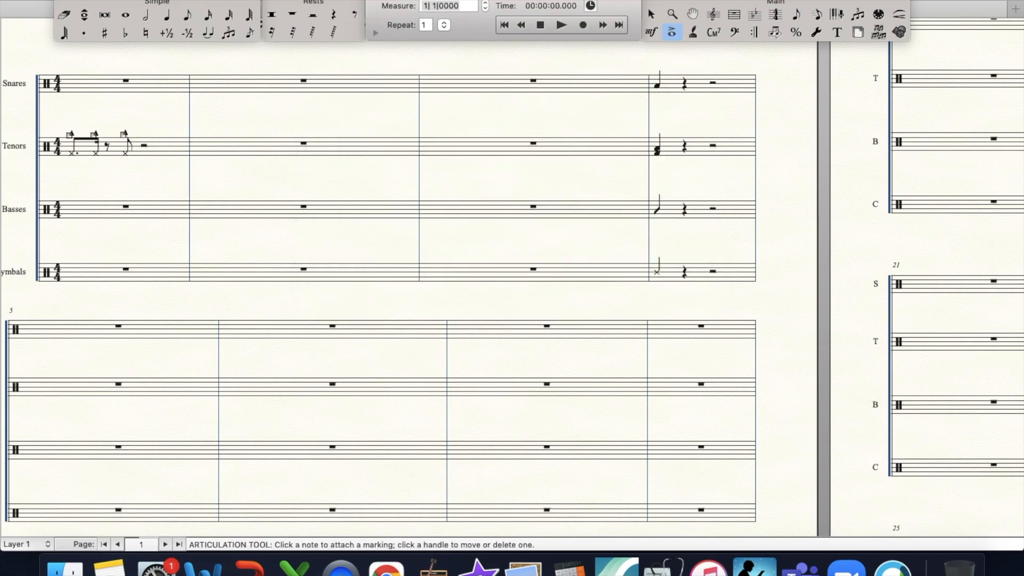
# - Copy the Tenors' beat 2 rest and accented note to beat 3, and copy beats 1 and 2 into measure 2
pyautogui.click(734, 15)
pyautogui.moveTo(100, 131); pyautogui.dragTo(205, 157)
pyautogui.click(163, 122)
pyautogui.click(133, 160)
# - Fill beats 3 and 4 of Tenors measure 2 with an eighth rest, four sixteenth notes and a closing eighth note, descending across the toms
pyautogui.click(208, 15)
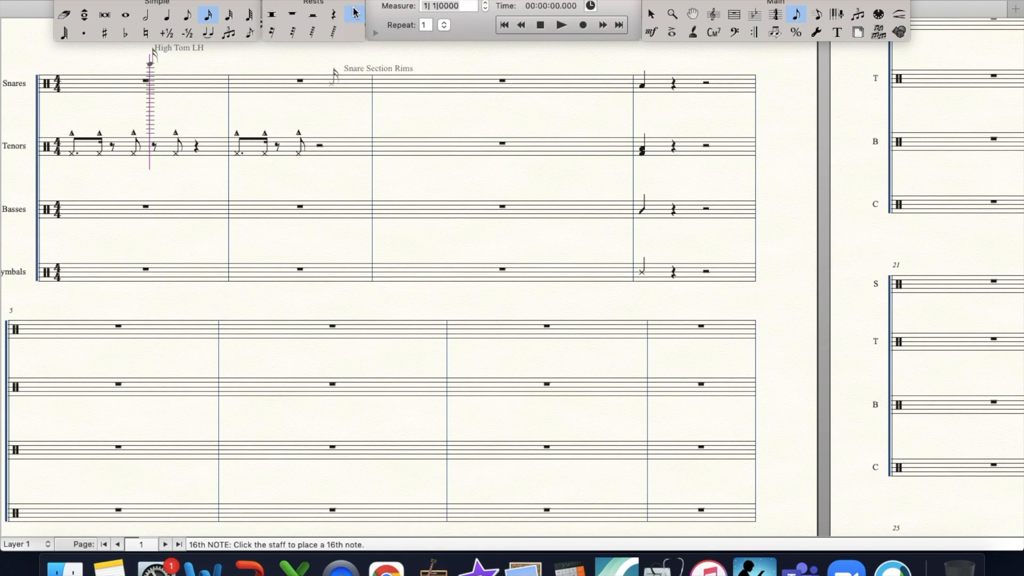
pyautogui.click(354, 11)
pyautogui.click(318, 145)
pyautogui.click(205, 17)
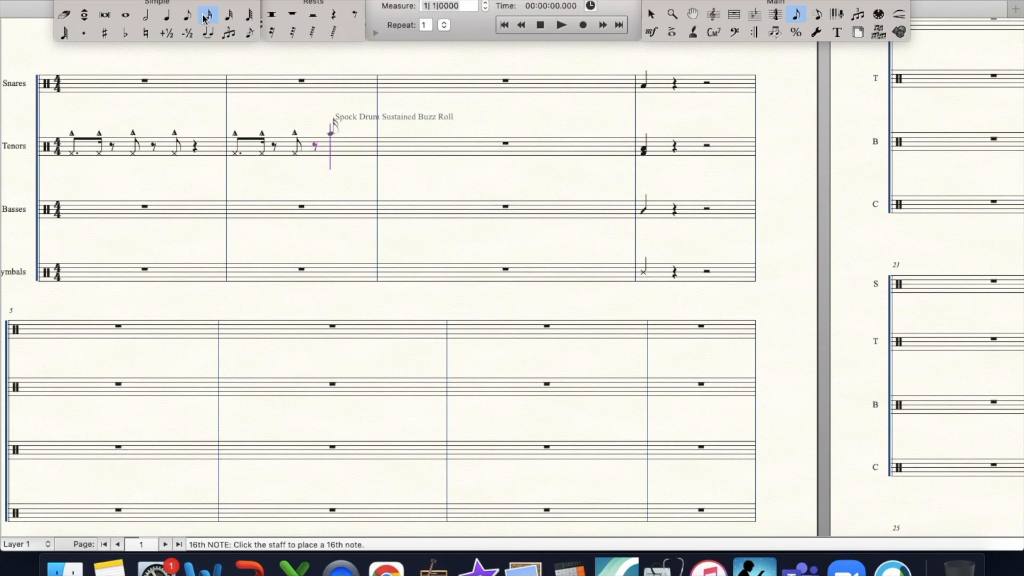
pyautogui.click(331, 139)
pyautogui.click(344, 138)
pyautogui.click(196, 16)
# - Copy the first Tenors measure with its accents into measure 3
pyautogui.click(733, 14)
pyautogui.moveTo(65, 147); pyautogui.dragTo(416, 150)
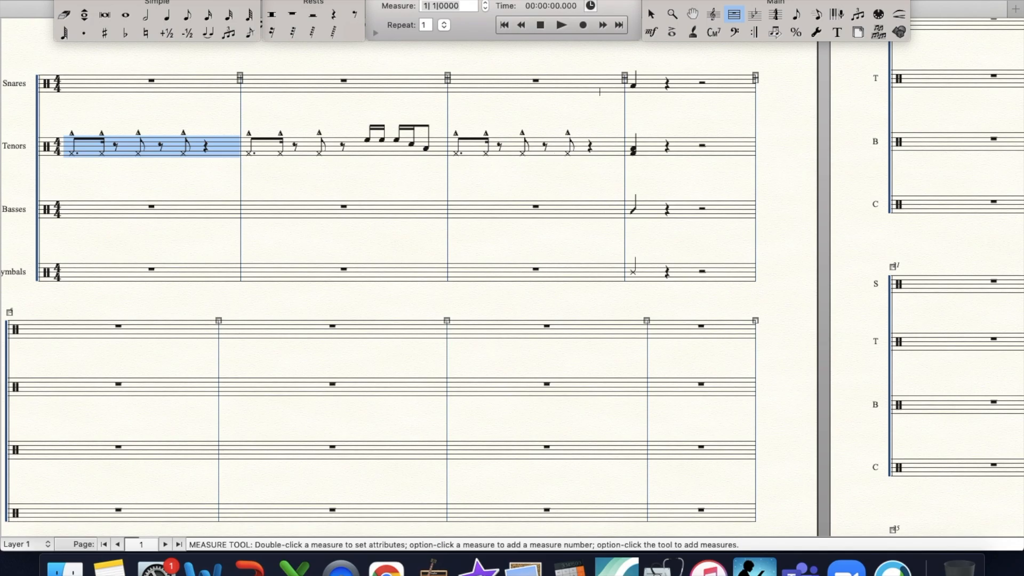
# - Fill the first Snares measure with sixteen sixteenth-note Snare Section Hits LH
pyautogui.click(208, 14)
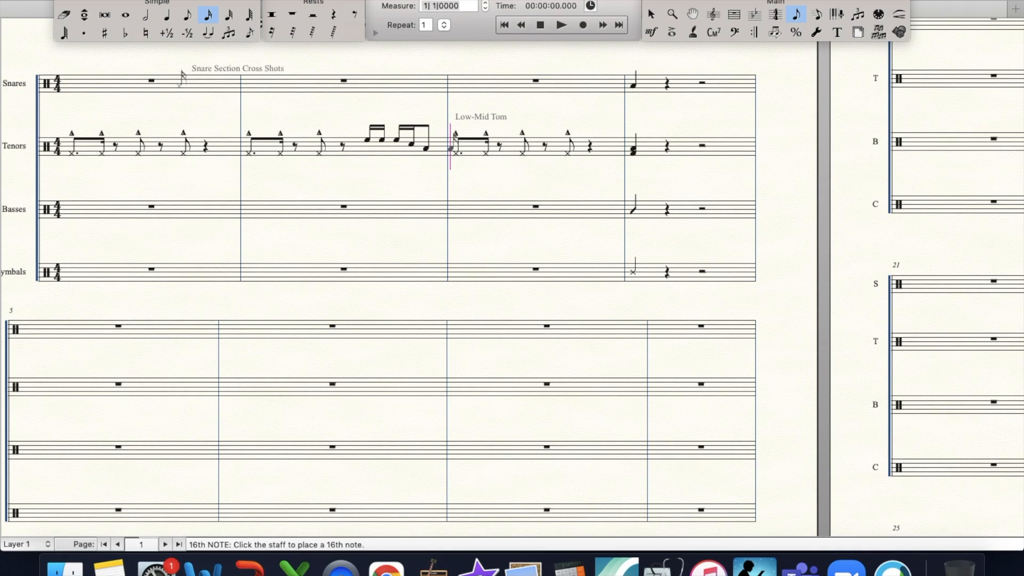
pyautogui.click(179, 76)
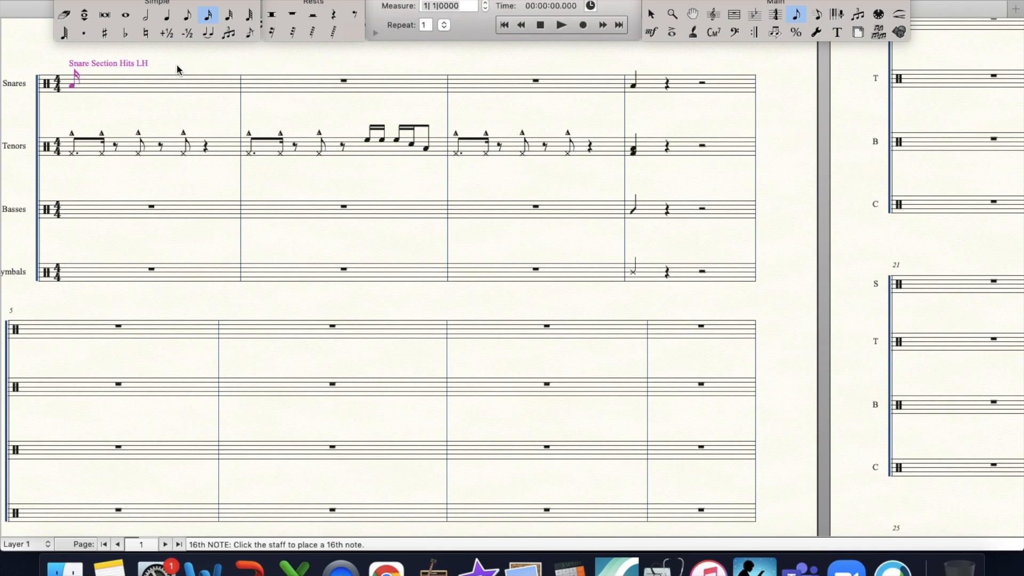
pyautogui.press('Return')
pyautogui.press('Return')
pyautogui.press('Return')
pyautogui.press('Return')
pyautogui.press('Return')
pyautogui.press('Return')
pyautogui.press('Return')
pyautogui.press('Return')
pyautogui.press('Return')
pyautogui.press('Return')
pyautogui.press('Return')
pyautogui.press('Return')
pyautogui.press('Return')
pyautogui.press('Return')
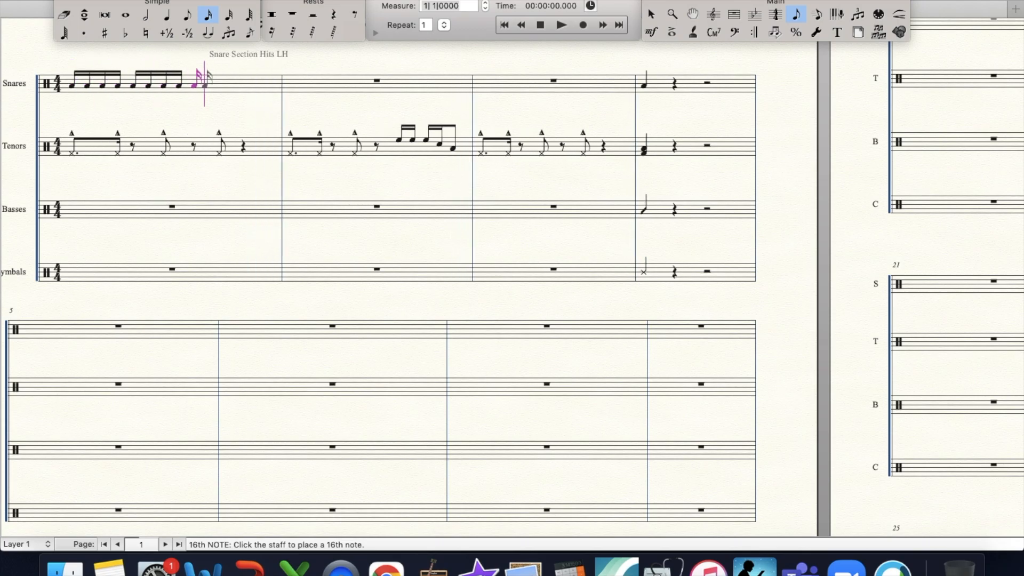
pyautogui.press('Return')
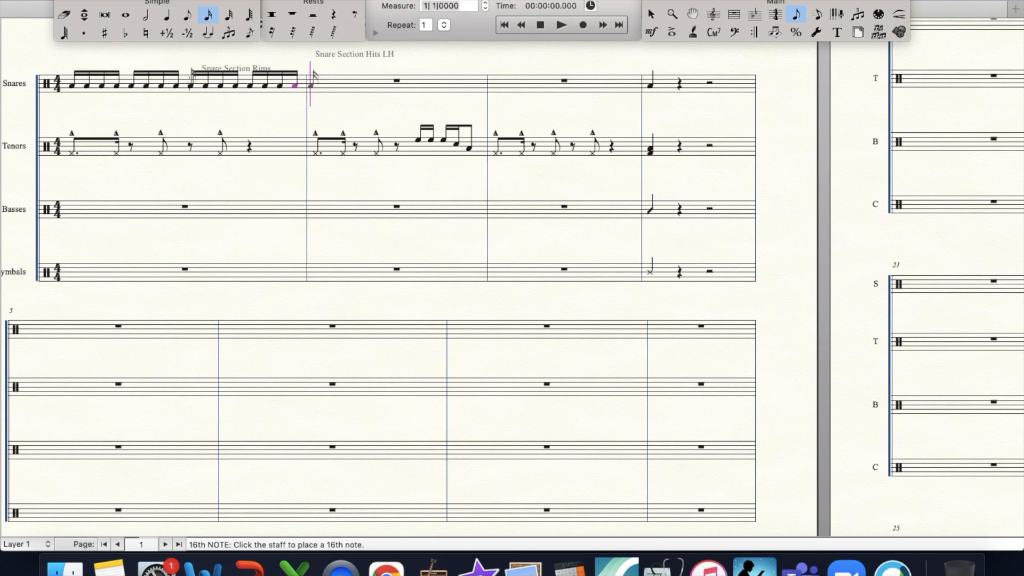
# - Change the first sixteenth of beat 2 in the first Snares measure to Snare Section Cross Shots
pyautogui.press('Left')
pyautogui.press('Left')
pyautogui.press('Left')
pyautogui.press('Left')
pyautogui.press('Left')
pyautogui.press('Left')
pyautogui.press('Left')
pyautogui.press('Left')
pyautogui.press('Left')
pyautogui.press('Left')
pyautogui.press('Left')
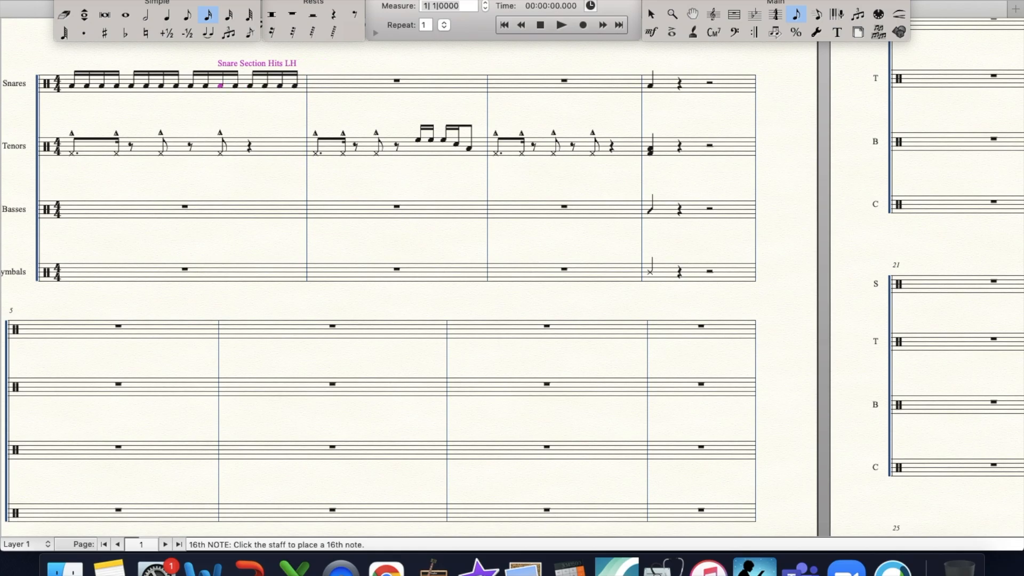
pyautogui.press('Left')
pyautogui.press('Left')
pyautogui.press('Right')
pyautogui.press('Up')
pyautogui.press('Up')
pyautogui.press('Down')
pyautogui.press('Down')
pyautogui.press('Up')
pyautogui.press('Up')
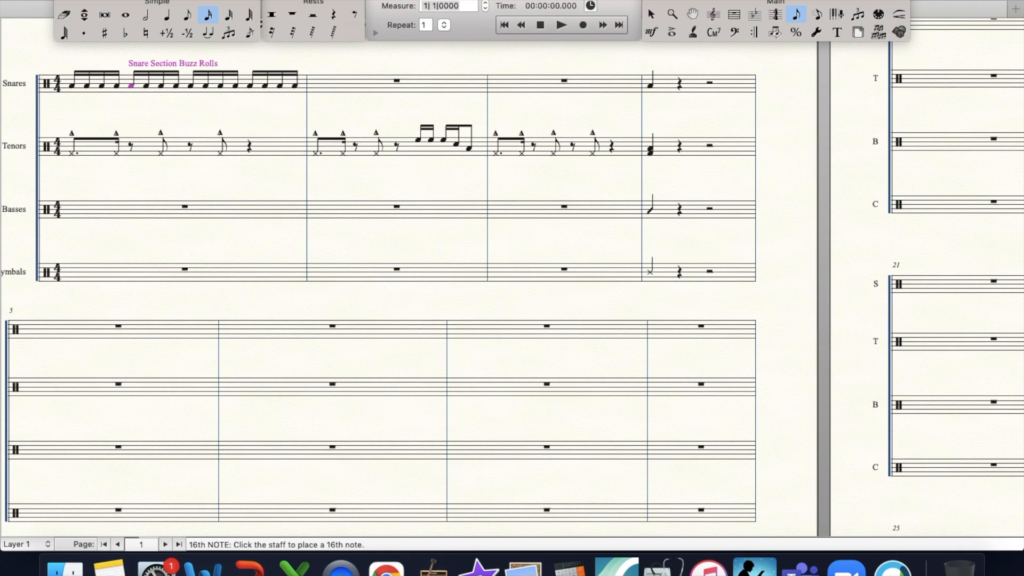
# - Add an accent to the cross shot on beat 2 of the first Snares measure
pyautogui.click(672, 32)
pyautogui.click(134, 73)
pyautogui.press('Right')
pyautogui.press('Right')
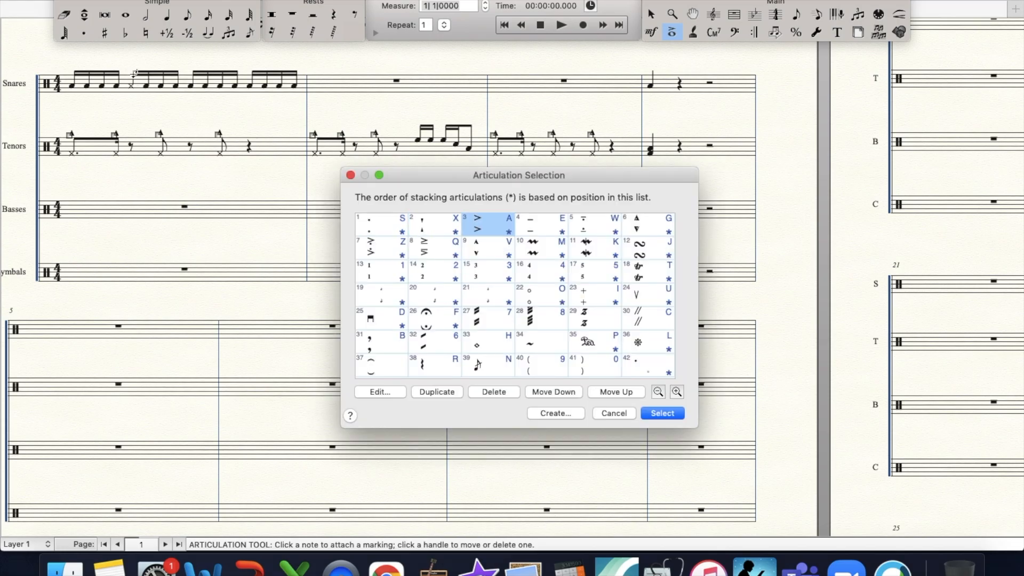
pyautogui.press('Return')
# - Add single-slash tremolo marks to the second, third and fourth sixteenths of beat 1 in the first Snares measure
pyautogui.moveTo(78, 71); pyautogui.dragTo(122, 99)
pyautogui.write('8')
pyautogui.press('Return')
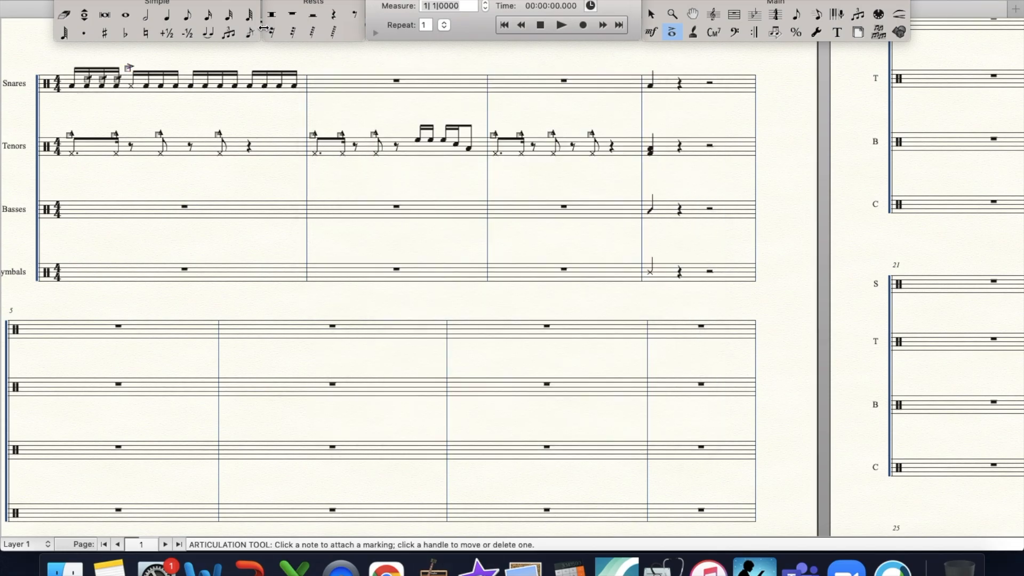
# - Add single-slash tremolo marks to the first and third sixteenths of beat 3 in the first Snares measure
pyautogui.click(194, 75)
pyautogui.press('Down')
pyautogui.press('Right')
pyautogui.press('Down')
pyautogui.press('Down')
pyautogui.press('Down')
pyautogui.press('Down')
pyautogui.press('Return')
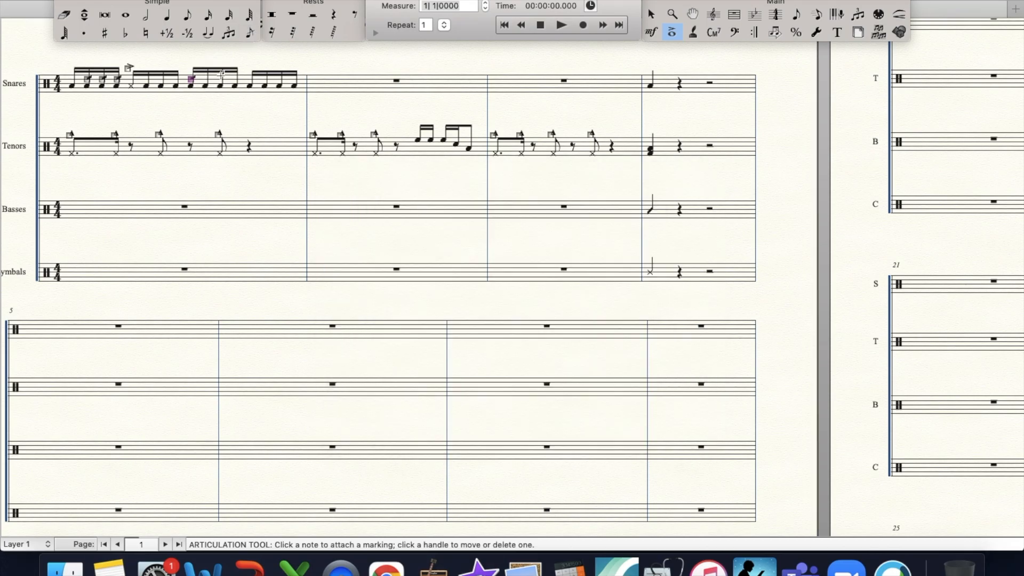
pyautogui.click(222, 74)
pyautogui.press('Down')
pyautogui.press('Down')
pyautogui.press('Down')
pyautogui.press('Down')
pyautogui.press('Down')
pyautogui.press('Right')
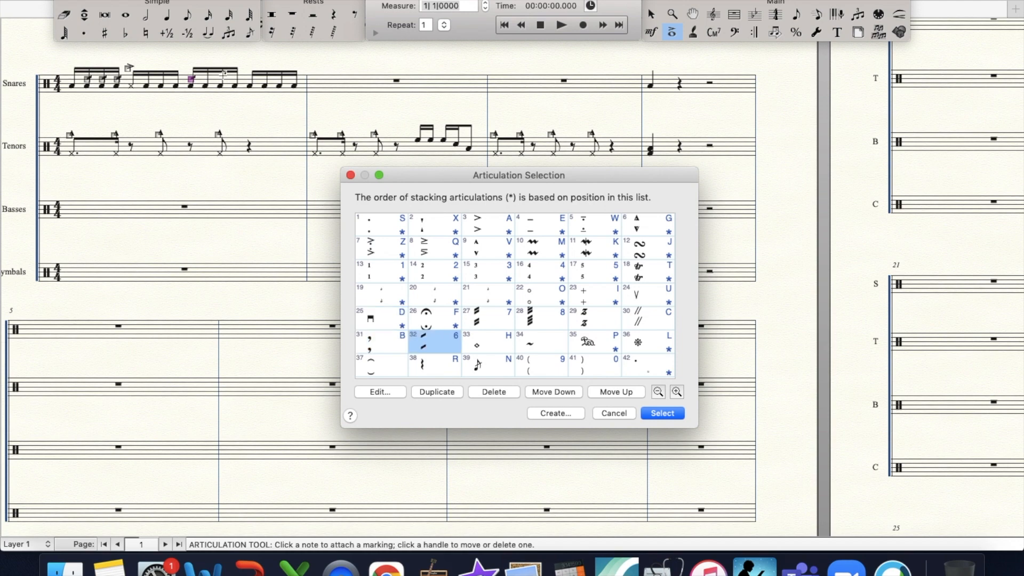
pyautogui.press('Return')
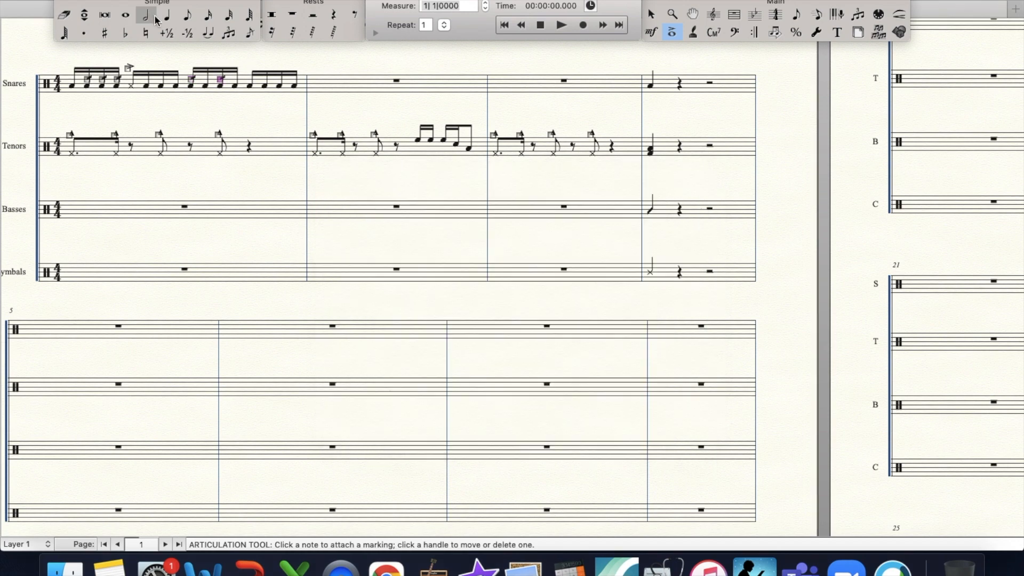
# - Change the first sixteenth of beat 4 in the first Snares measure to Snare Section Cross Shots and accent it
pyautogui.click(208, 14)
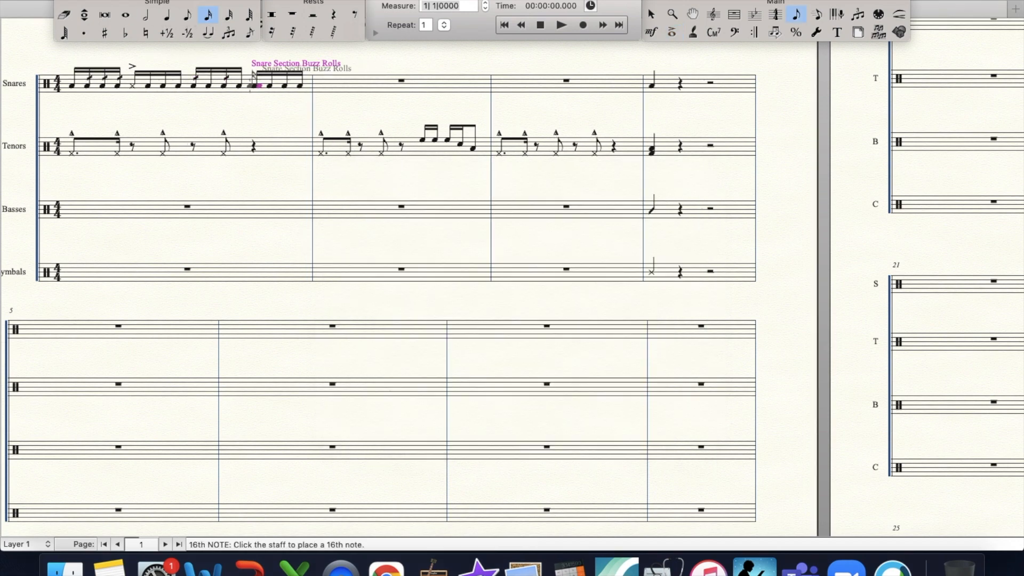
pyautogui.click(672, 32)
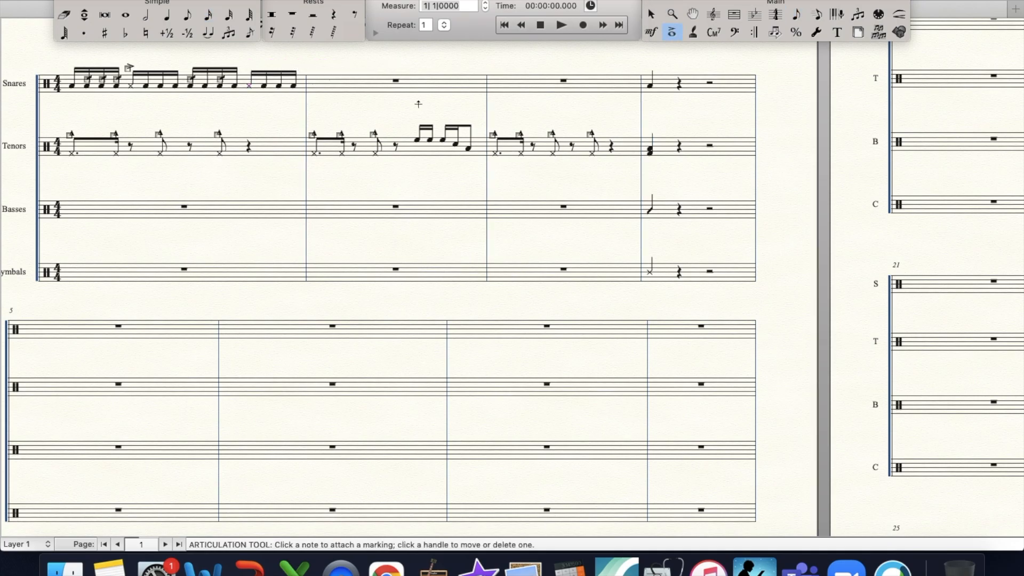
pyautogui.click(250, 71)
pyautogui.press('Right')
pyautogui.press('Right')
pyautogui.press('Right')
pyautogui.press('Left')
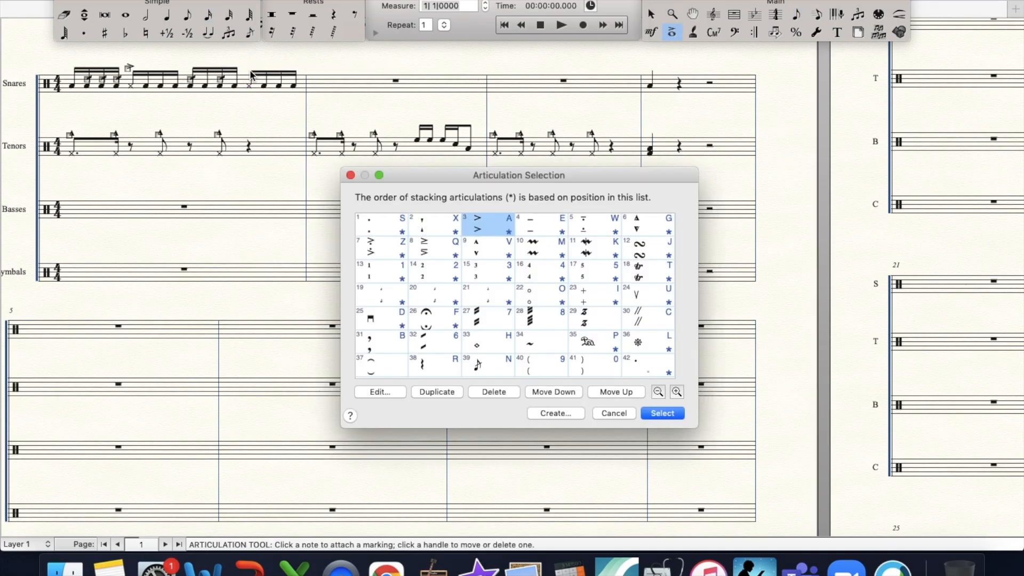
pyautogui.press('Return')
# - Copy beats 1 and 2 of the first Snares measure into the start of measure 2
pyautogui.press('super+equal')
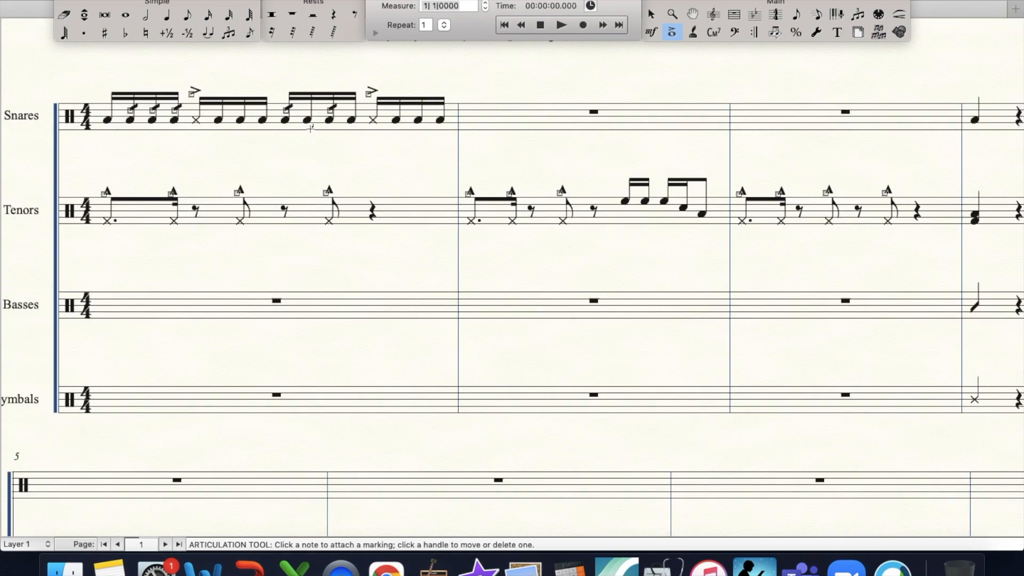
pyautogui.scroll(-1, 310, 130)
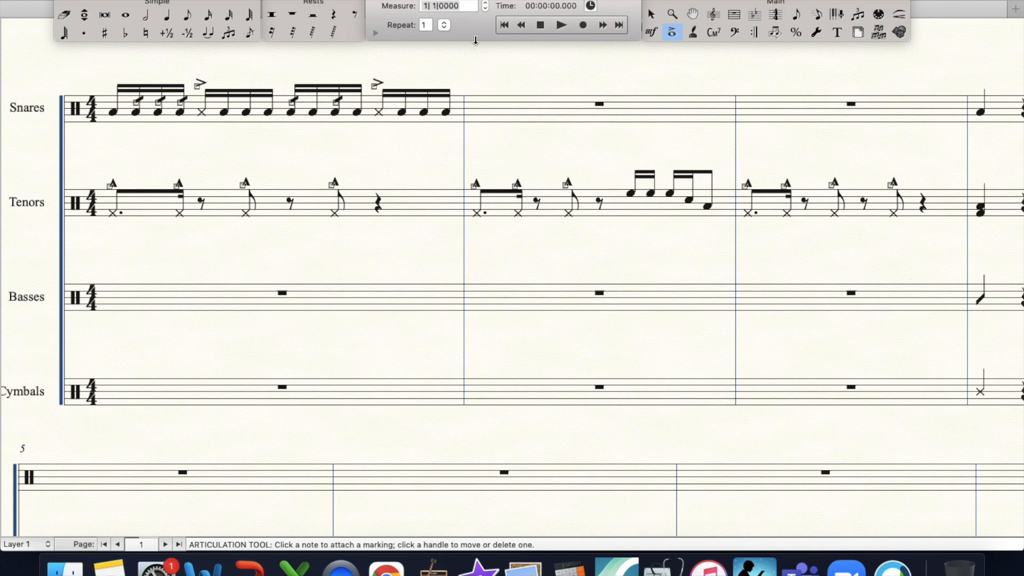
pyautogui.click(734, 14)
pyautogui.moveTo(107, 55); pyautogui.dragTo(288, 136)
pyautogui.moveTo(219, 112); pyautogui.dragTo(453, 110)
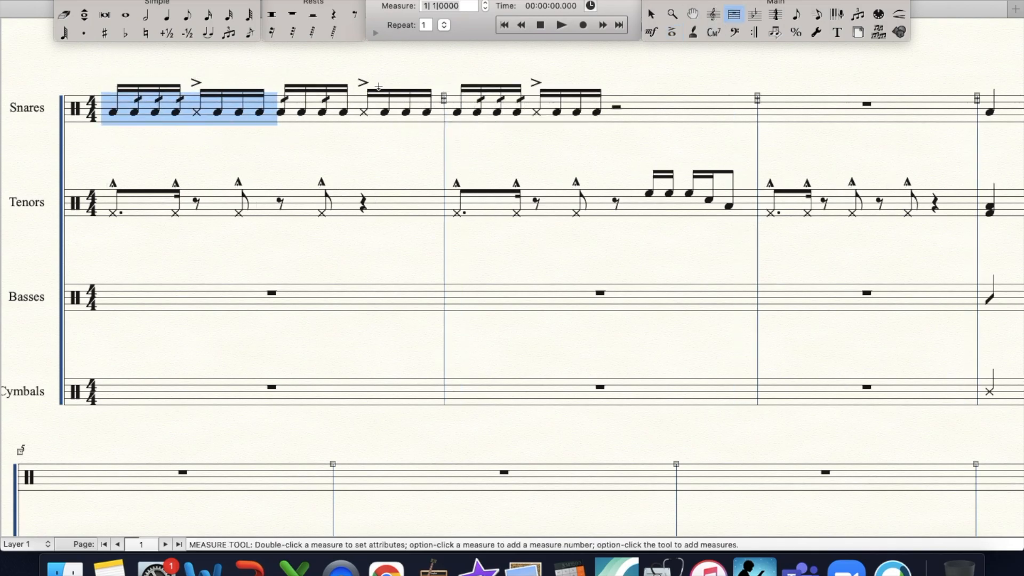
# - Copy accented cross shots and plain sixteenths into beats 3 and 4 of the second Snares measure, accenting beat 3's first and last sixteenths
pyautogui.moveTo(350, 68); pyautogui.dragTo(614, 115)
pyautogui.moveTo(606, 76); pyautogui.dragTo(674, 107)
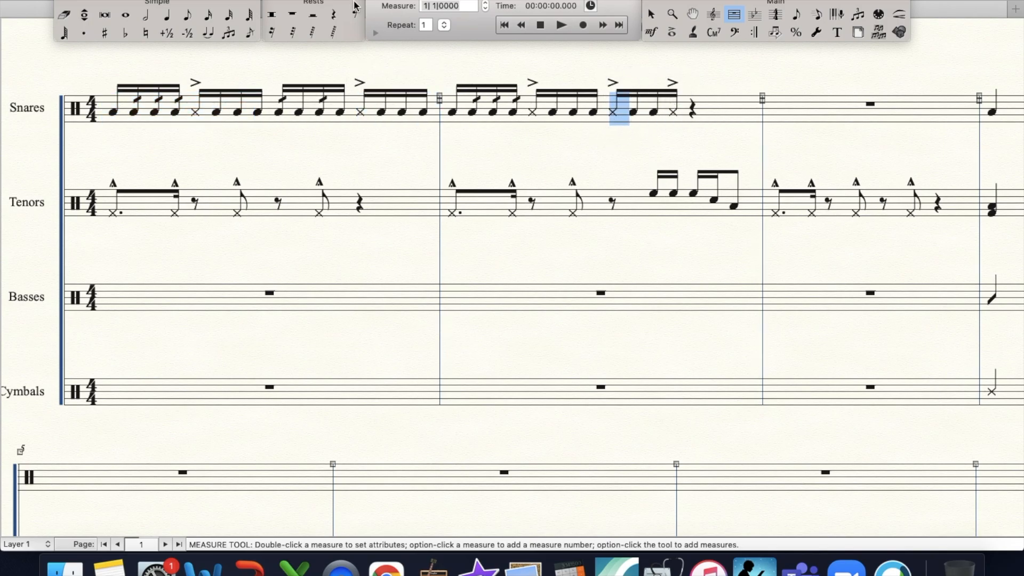
pyautogui.moveTo(627, 77); pyautogui.dragTo(693, 111)
# - Lengthen the final accented cross shot of the second Snares measure to an eighth note so it fills beat 4
pyautogui.click(66, 15)
pyautogui.click(188, 15)
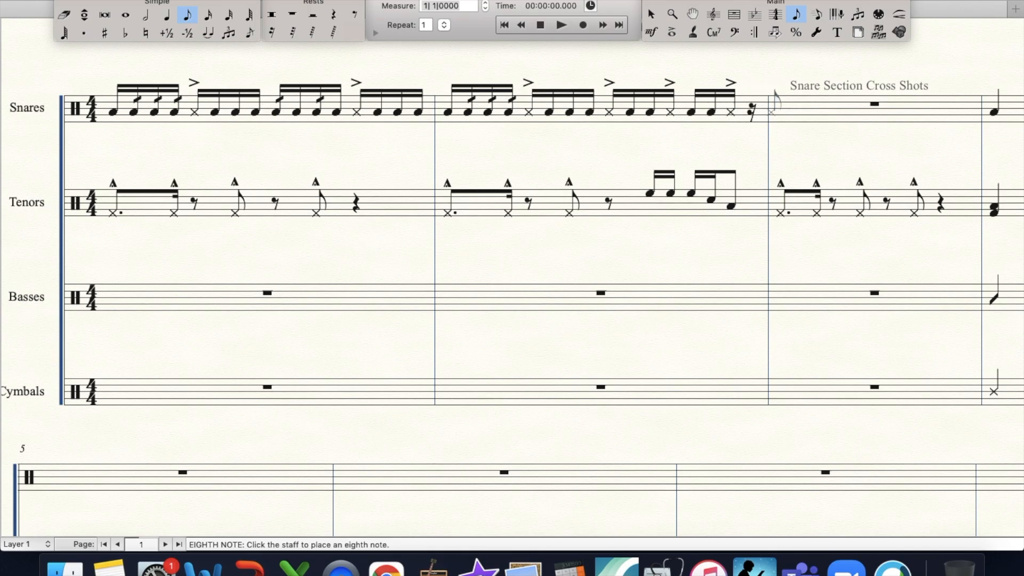
pyautogui.click(448, 112)
pyautogui.press('Right')
pyautogui.press('Right')
pyautogui.press('Right')
pyautogui.press('Right')
pyautogui.press('Right')
pyautogui.press('Right')
pyautogui.press('Right')
pyautogui.press('Right')
pyautogui.press('Right')
pyautogui.press('Right')
pyautogui.press('Right')
pyautogui.press('Right')
pyautogui.press('Right')
pyautogui.press('Right')
pyautogui.press('Right')
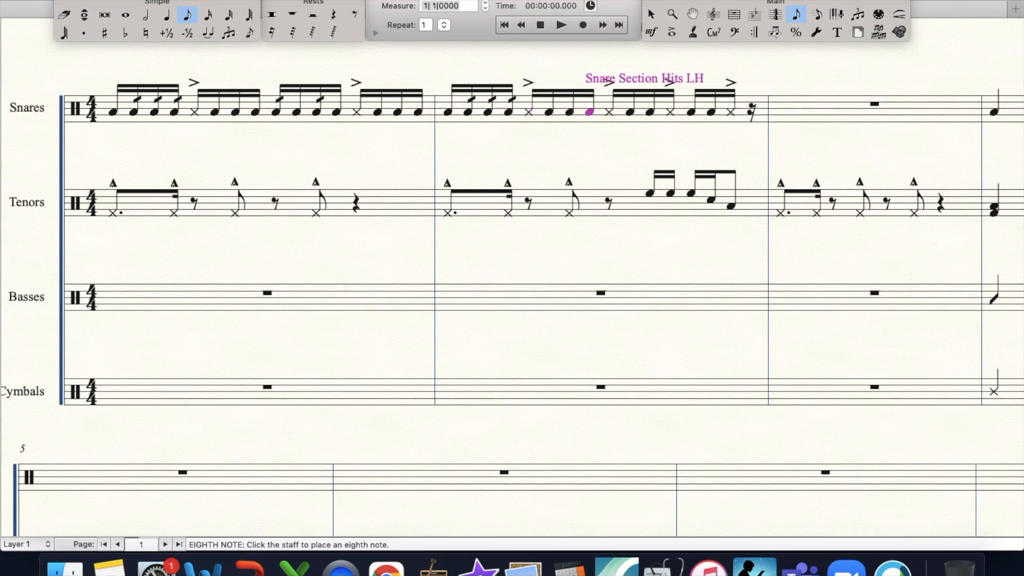
pyautogui.press('BackSpace')
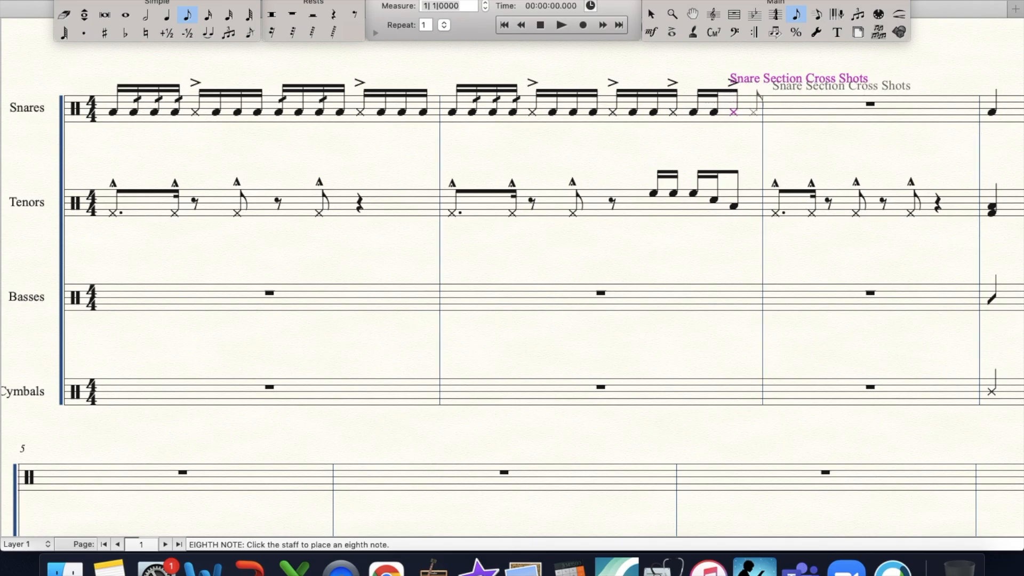
# - Copy the whole first Snares measure into measure 3
pyautogui.click(733, 14)
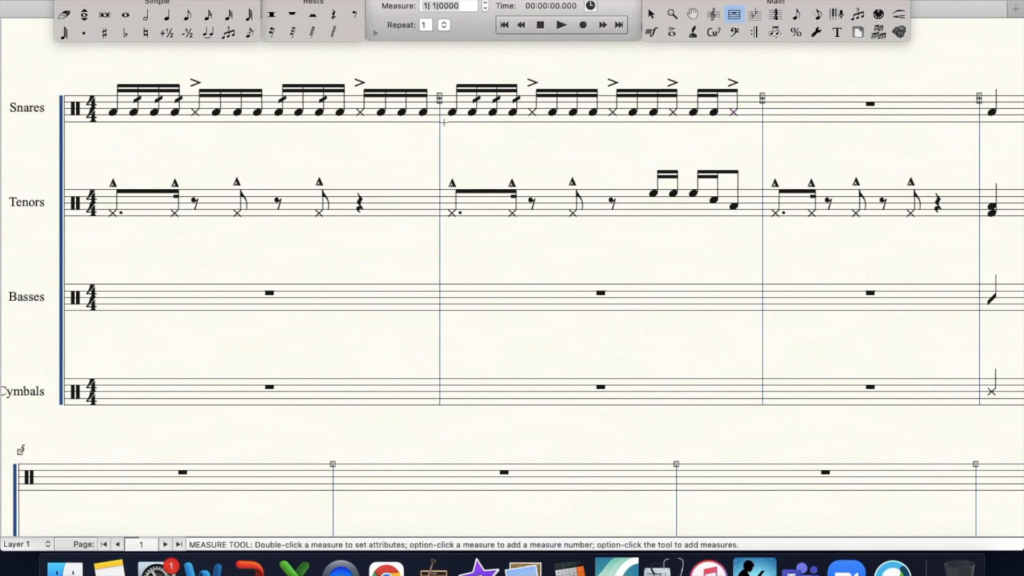
pyautogui.click(381, 116)
pyautogui.moveTo(381, 116); pyautogui.dragTo(760, 106)
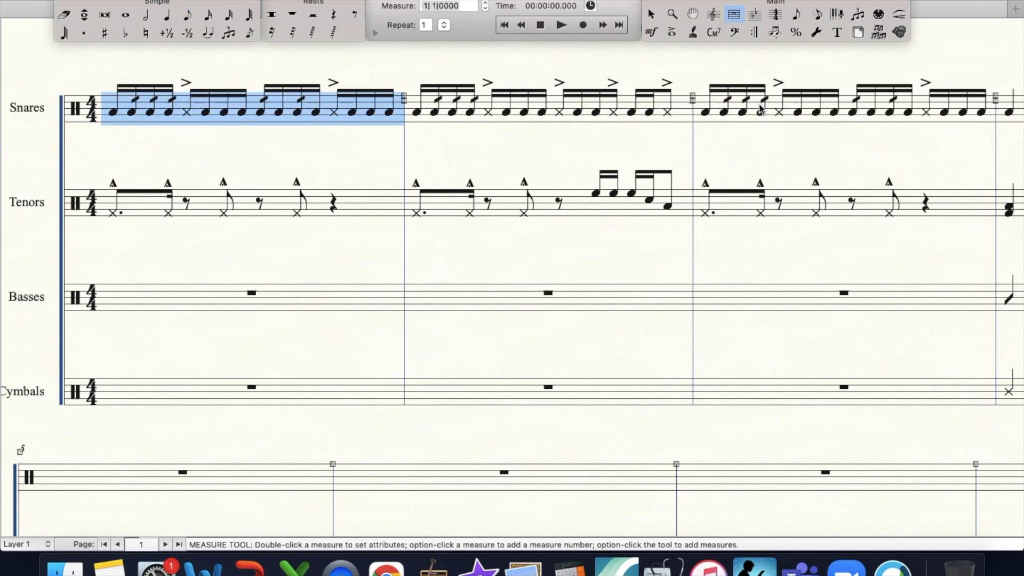
# - Enter Bass Drum Unison Hits in the first Basses measure: a quarter on beat 1, then an eighth and two sixteenths on beat 2
pyautogui.click(167, 15)
pyautogui.click(113, 298)
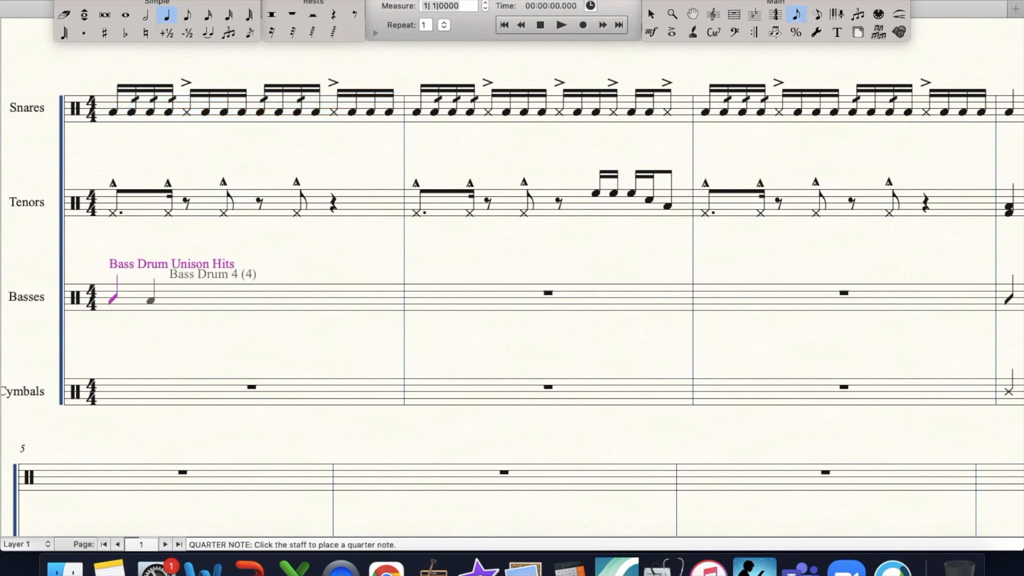
pyautogui.click(187, 14)
pyautogui.press('Up')
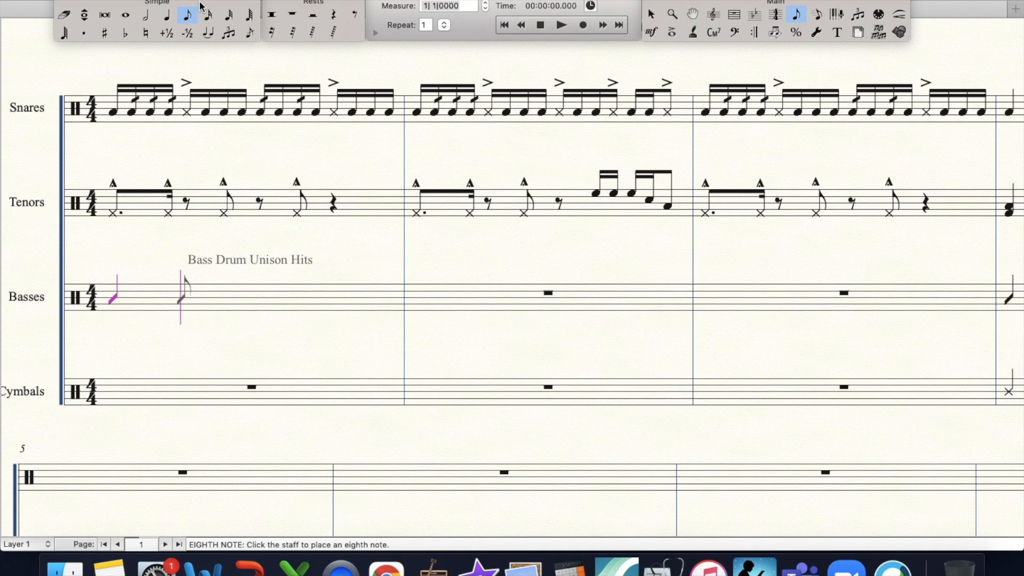
pyautogui.press('Return')
pyautogui.press('Return')
pyautogui.press('BackSpace')
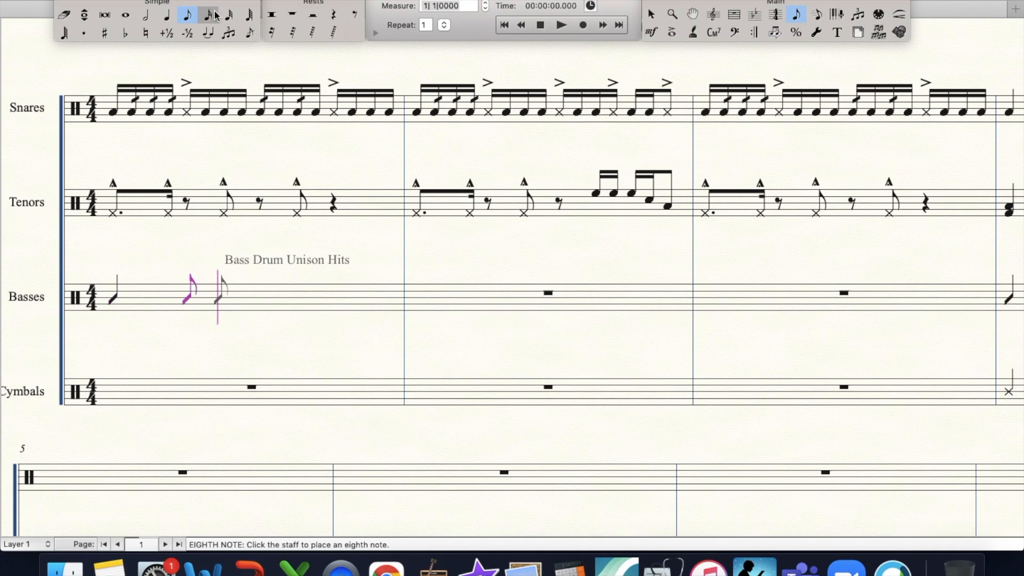
pyautogui.click(78, 477)
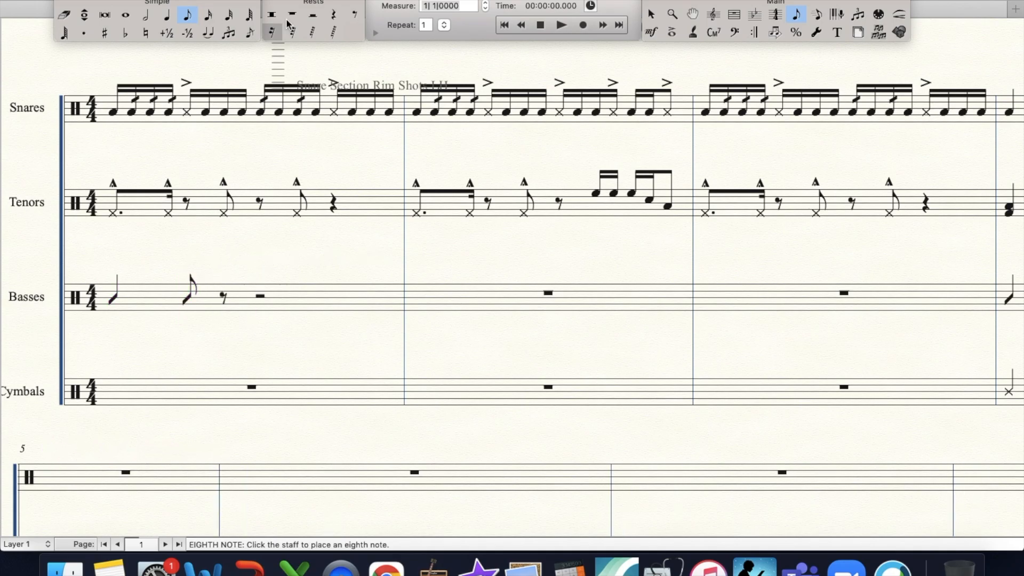
pyautogui.click(208, 14)
pyautogui.click(221, 293)
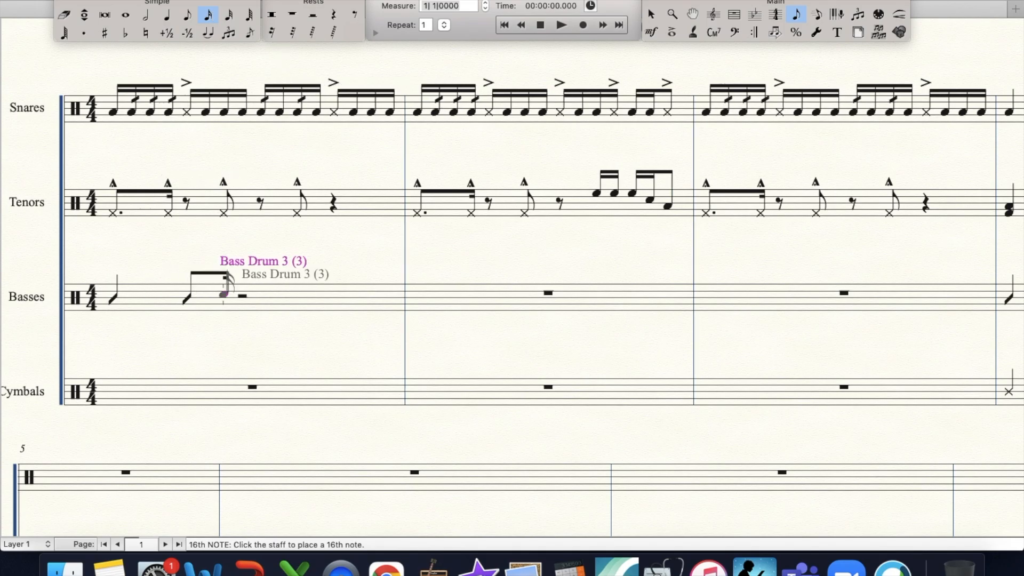
pyautogui.click(235, 294)
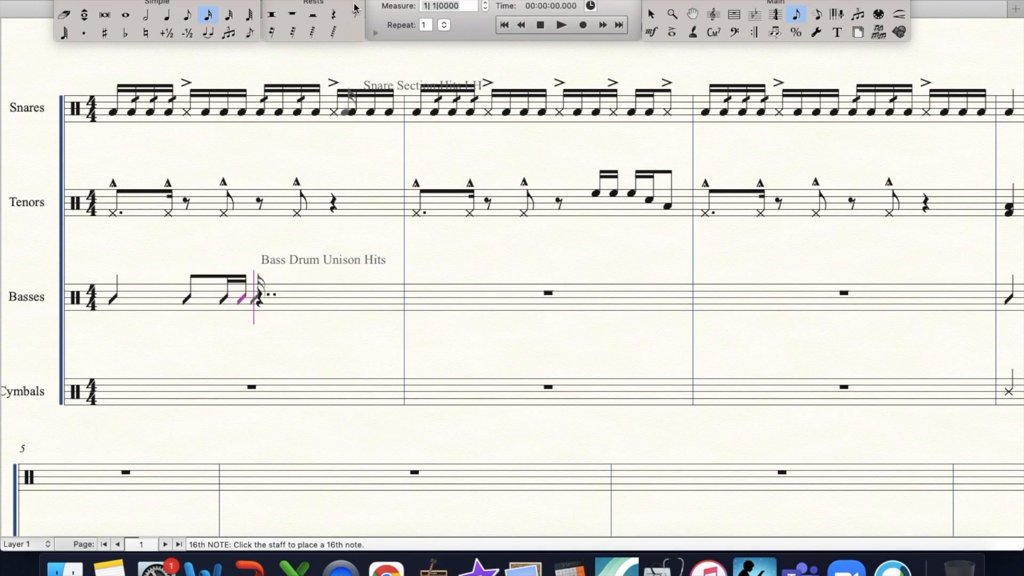
# - Complete the first Basses measure with an eighth rest and six descending sixteenths, two per drum, ending on Bass Drum 3 and Bass Drum 4
pyautogui.click(354, 15)
pyautogui.click(208, 14)
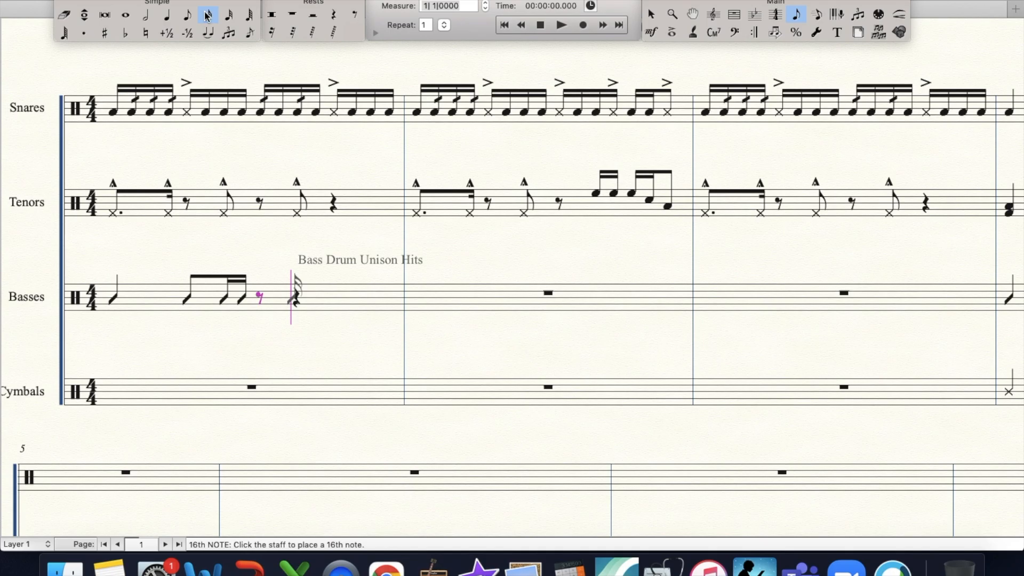
pyautogui.press('Up')
pyautogui.press('Up')
pyautogui.press('Return')
pyautogui.press('Return')
pyautogui.press('Down')
pyautogui.press('Return')
pyautogui.press('Return')
pyautogui.press('Down')
pyautogui.press('Down')
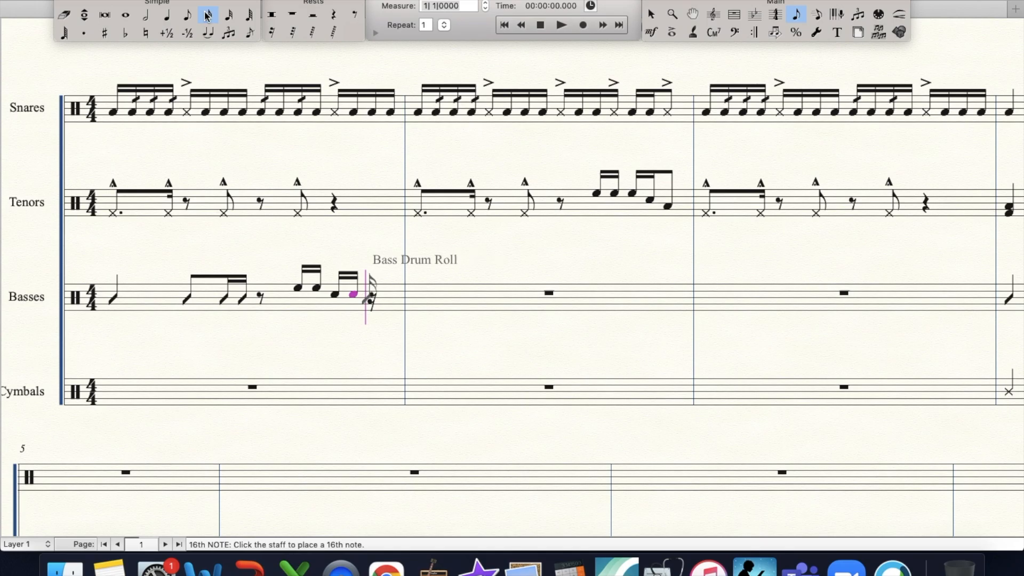
pyautogui.press('Return')
pyautogui.press('Return')
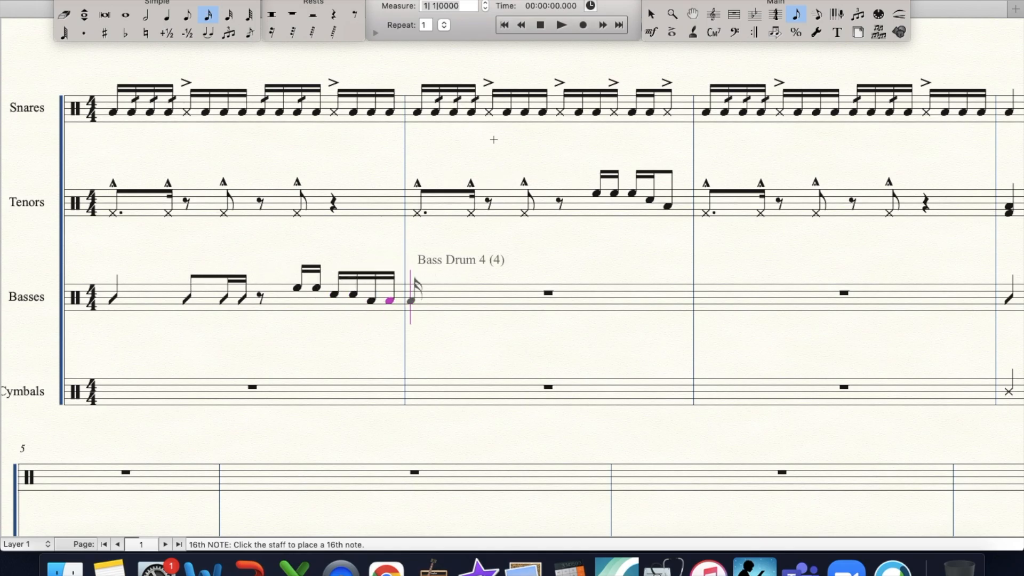
# - Change the notehead of the beat 2 eighth note in the first Basses measure to an X shape with the Note Shape tool
pyautogui.click(494, 0)
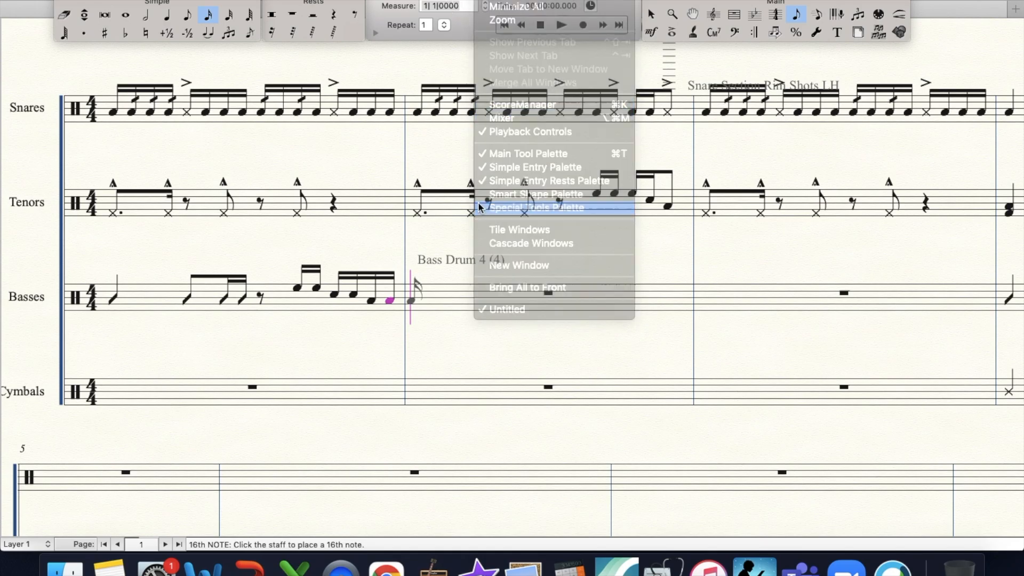
pyautogui.click(523, 209)
pyautogui.click(12, 272)
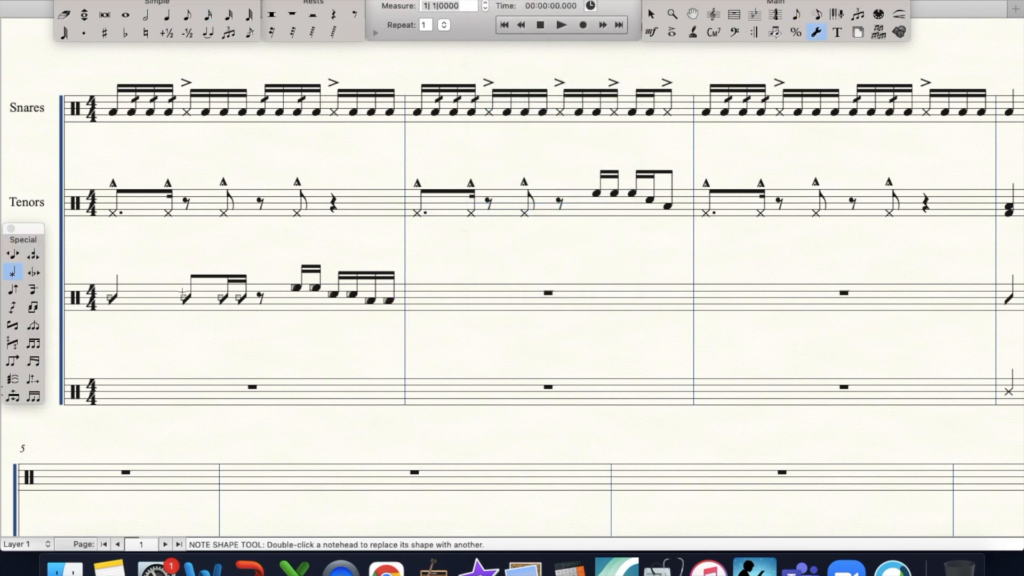
pyautogui.doubleClick(183, 297)
pyautogui.scroll(-3, 497, 239)
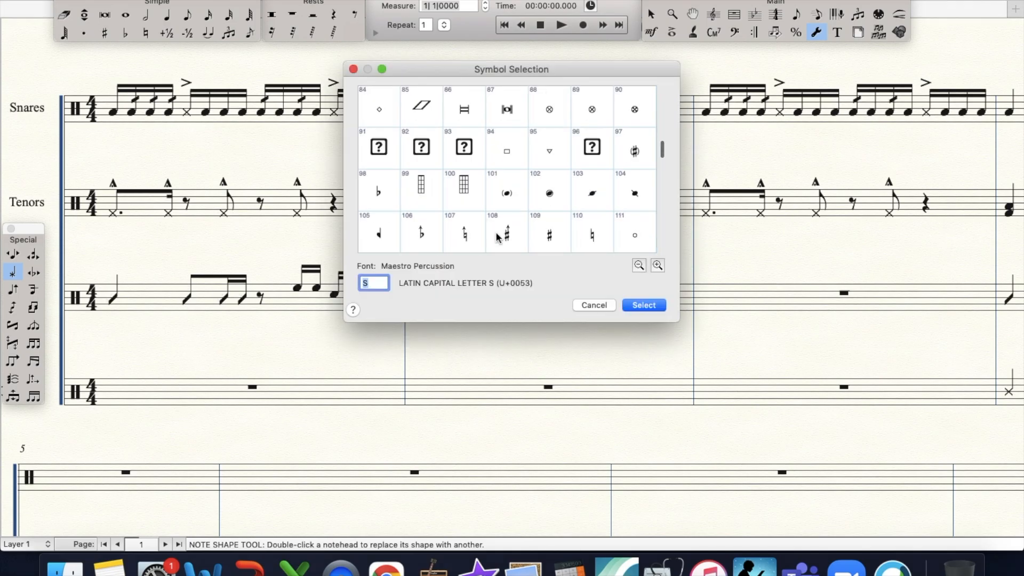
pyautogui.scroll(-2, 497, 239)
pyautogui.click(505, 192)
pyautogui.press('Return')
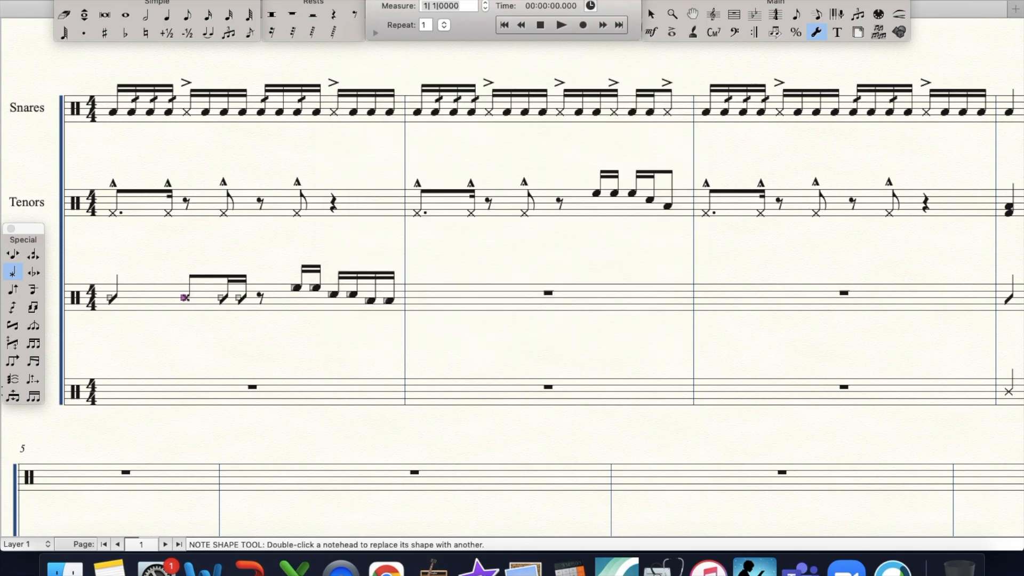
# - Copy the whole first Basses measure into measure 2
pyautogui.click(739, 15)
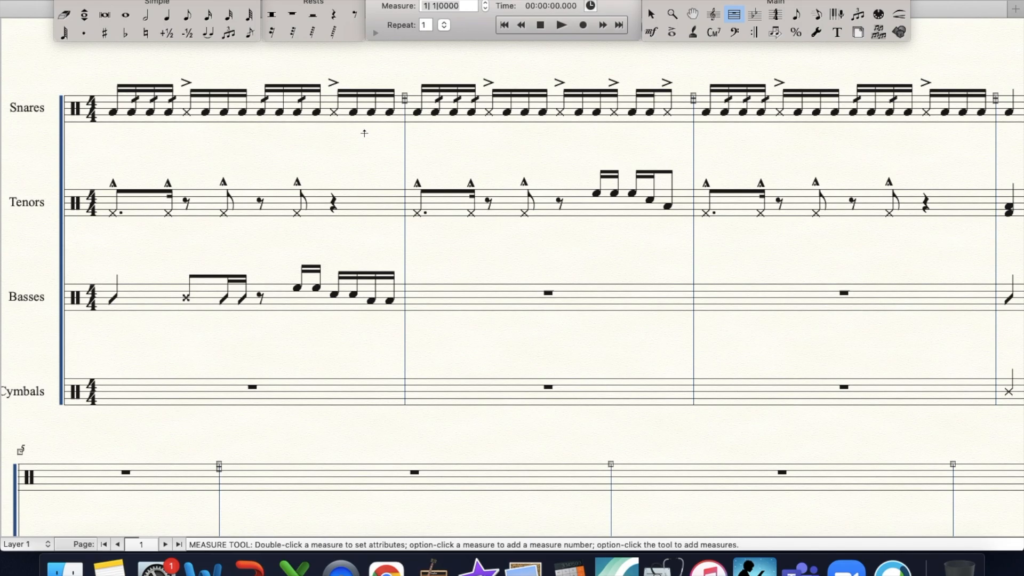
pyautogui.click(271, 295)
pyautogui.moveTo(271, 295); pyautogui.dragTo(410, 292)
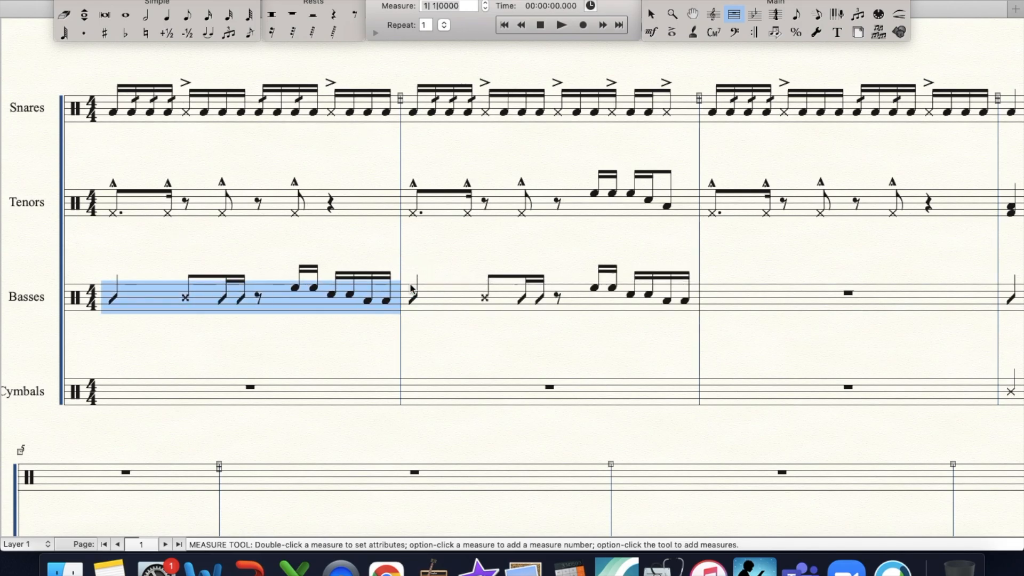
# - Repitch the last six sixteenths of the second Basses measure to two on the lowest drum, two on Bass Drum 4 and two on Bass Drum 3
pyautogui.click(207, 16)
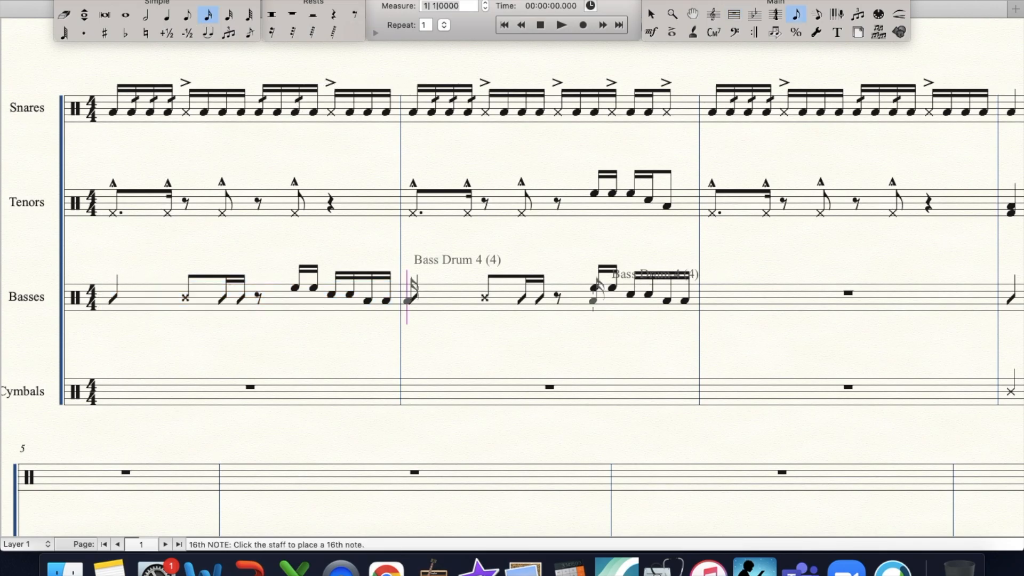
pyautogui.press('Right')
pyautogui.press('Down')
pyautogui.press('Down')
pyautogui.press('Down')
pyautogui.press('Down')
pyautogui.press('Right')
pyautogui.press('Down')
pyautogui.press('Down')
pyautogui.press('Down')
pyautogui.press('Down')
pyautogui.press('Right')
pyautogui.press('Down')
pyautogui.press('Down')
pyautogui.press('Down')
pyautogui.press('Down')
pyautogui.press('Right')
pyautogui.press('Right')
pyautogui.press('Up')
pyautogui.press('Up')
pyautogui.press('Up')
pyautogui.press('Up')
pyautogui.press('Down')
pyautogui.press('Right')
pyautogui.press('Up')
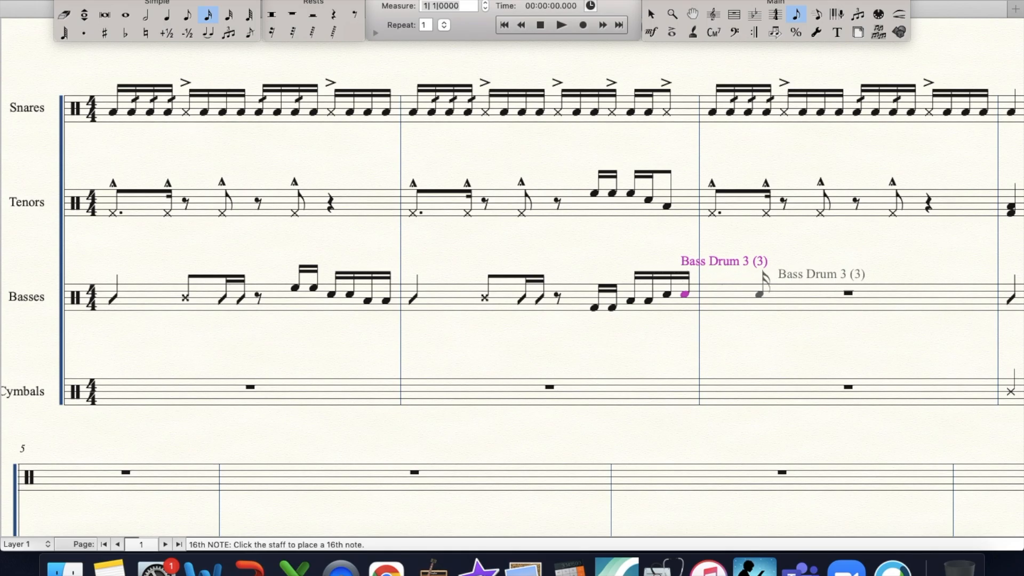
# - Copy the whole first Basses measure into measure 3
pyautogui.click(734, 15)
pyautogui.moveTo(194, 289); pyautogui.dragTo(717, 299)
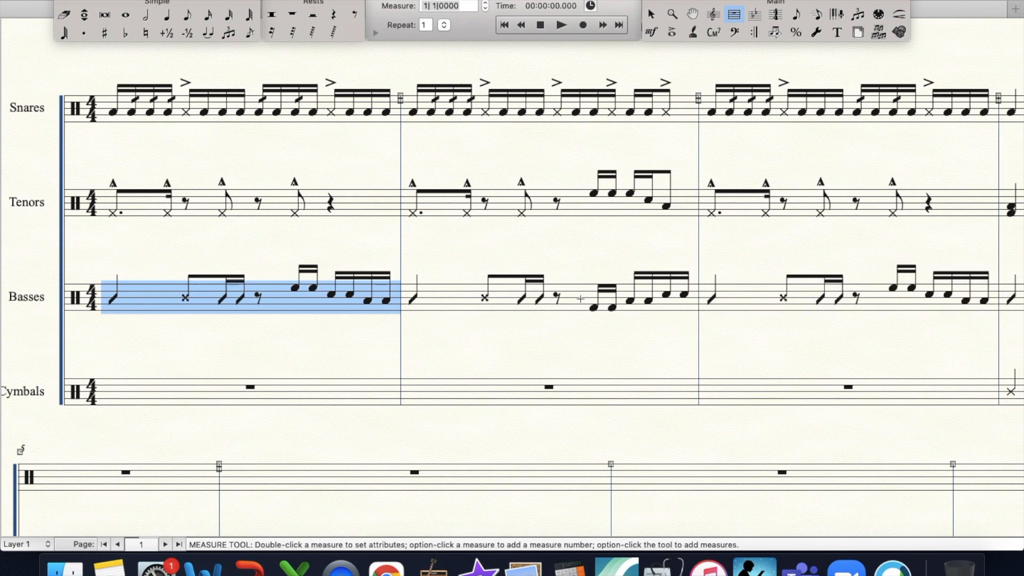
# - Enter a Sizzle Cymbal eighth and a Hi-Hat Closed eighth on beat 1 of the first Cymbals measure
pyautogui.scroll(-1, 580, 299)
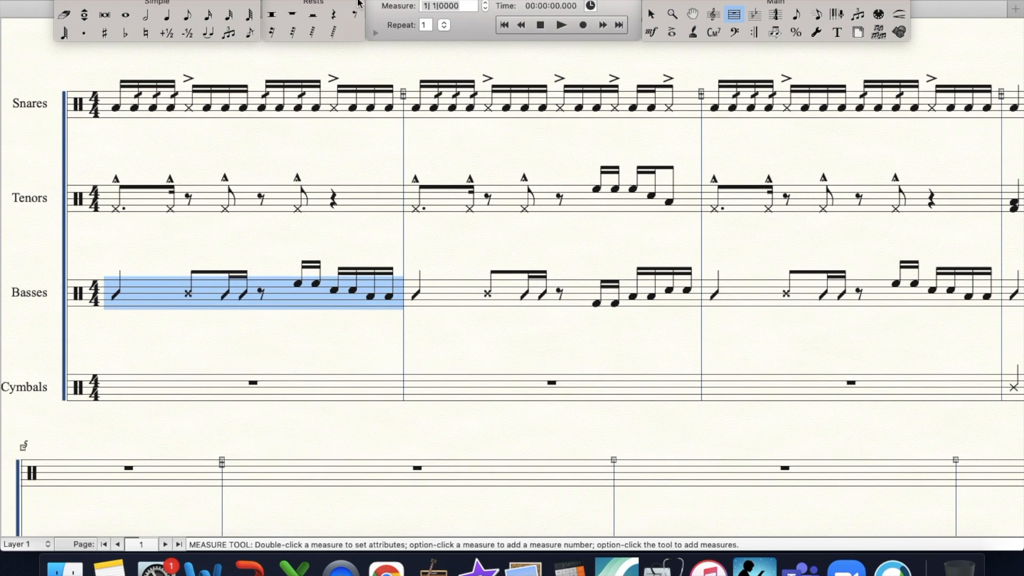
pyautogui.scroll(2, 313, 413)
pyautogui.scroll(-2, 314, 412)
pyautogui.click(186, 15)
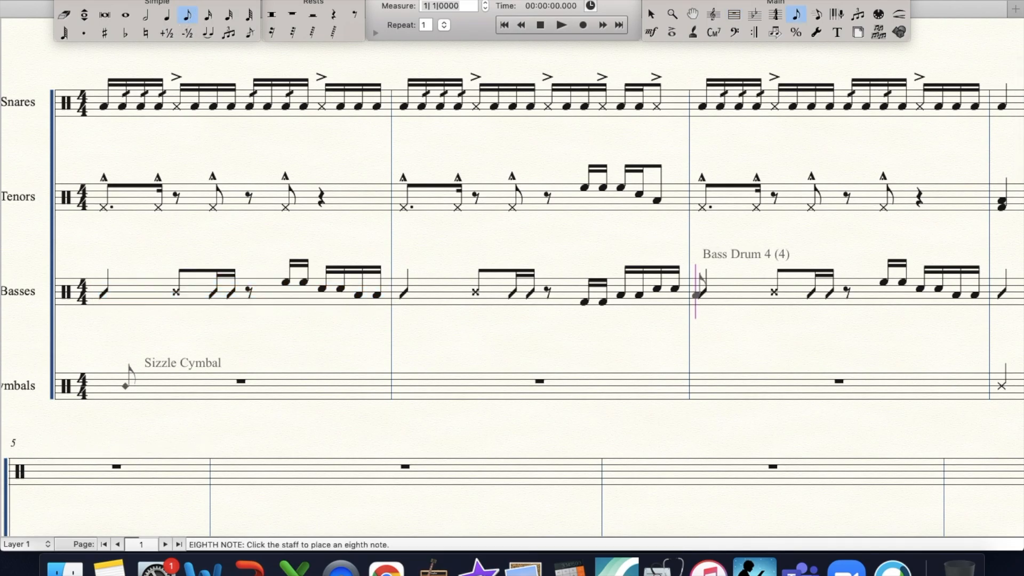
pyautogui.click(127, 384)
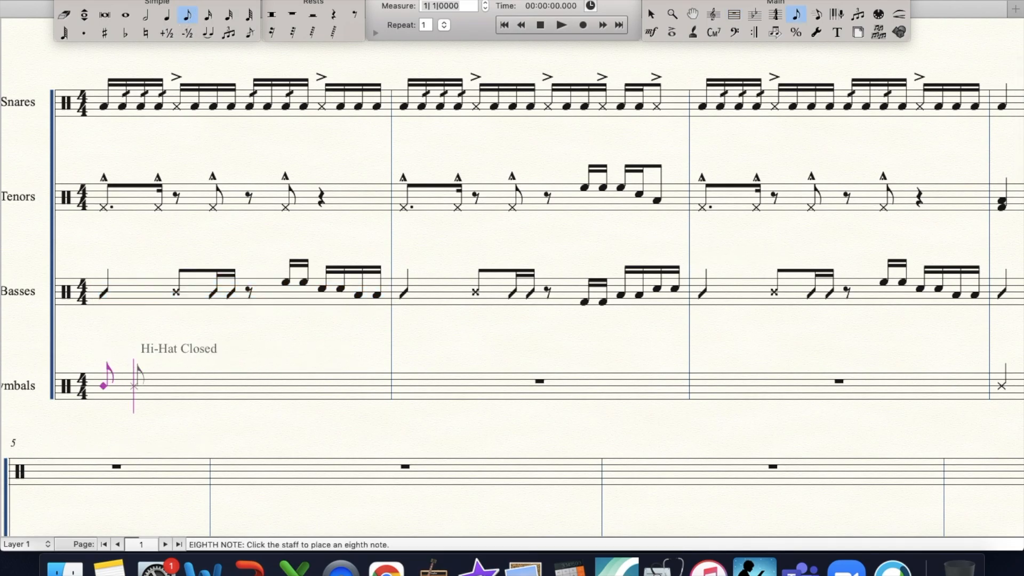
pyautogui.click(134, 385)
# - Copy the cymbal eighth-note pair to beat 3 and repeat the completed Cymbals measure in measures 2 and 3
pyautogui.click(734, 14)
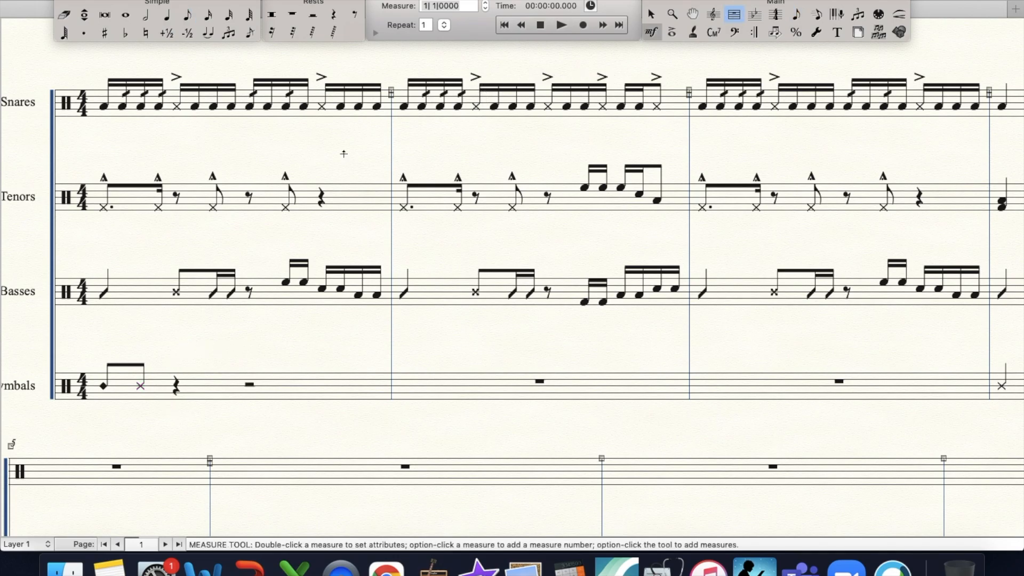
pyautogui.moveTo(88, 348); pyautogui.dragTo(715, 388)
pyautogui.click(217, 384)
pyautogui.click(549, 397)
# - Clear all items from the first three measures of all four staves
pyautogui.hscroll(1, 670, 440)
pyautogui.press('super+minus')
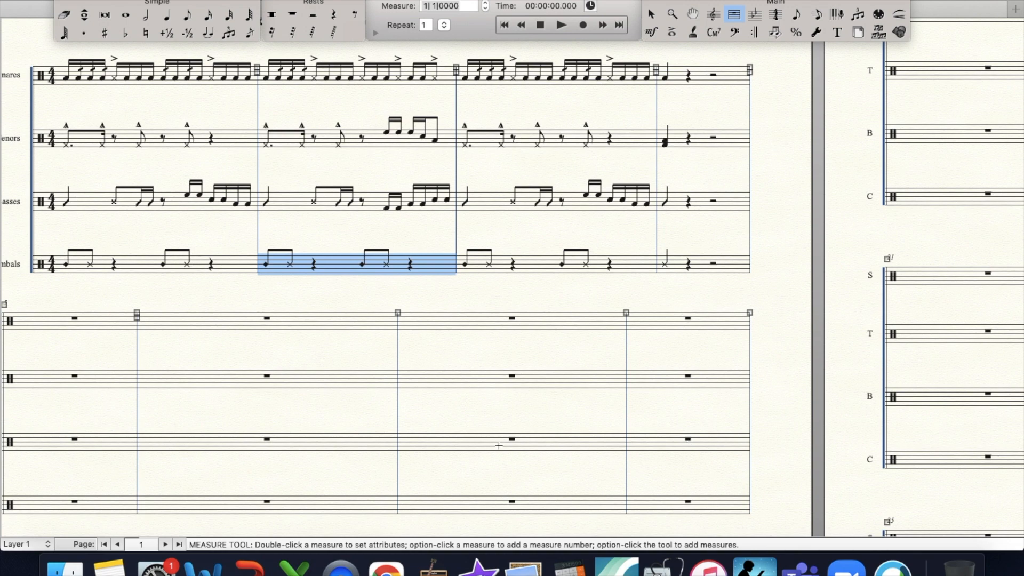
pyautogui.scroll(2, 510, 457)
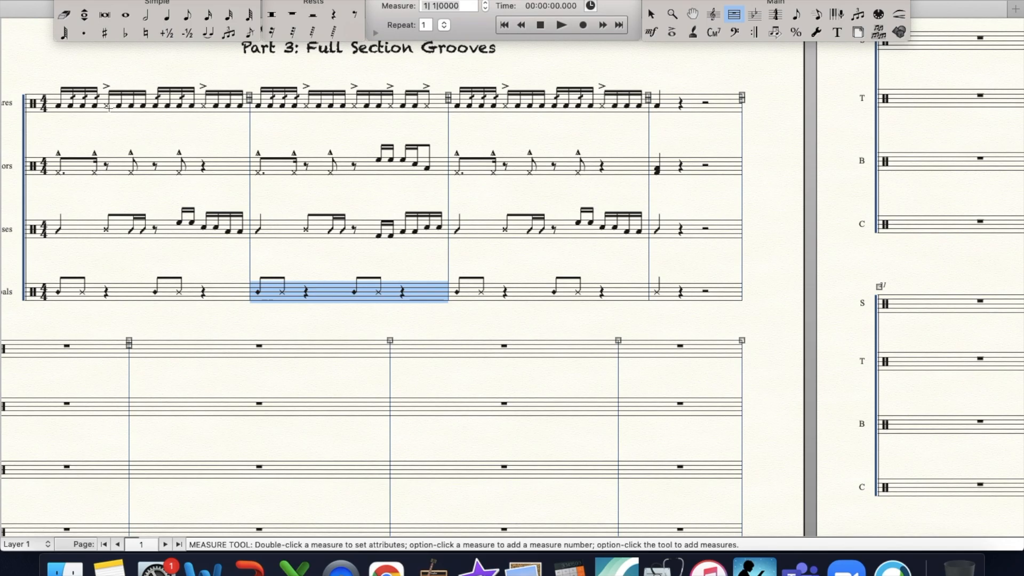
pyautogui.click(119, 100)
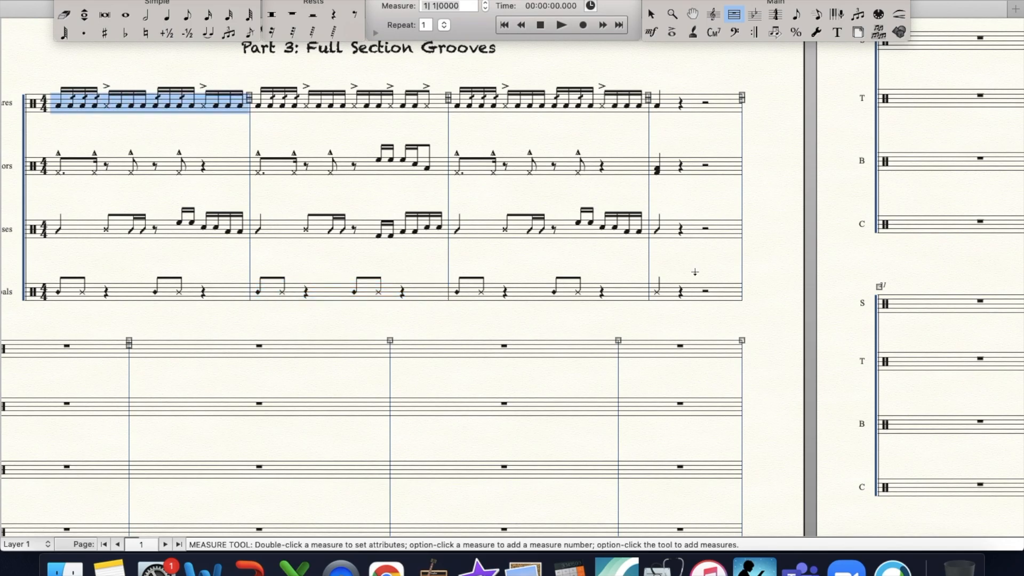
pyautogui.keyDown('shift'); pyautogui.click(632, 299); pyautogui.keyUp('shift')
pyautogui.rightClick(632, 298)
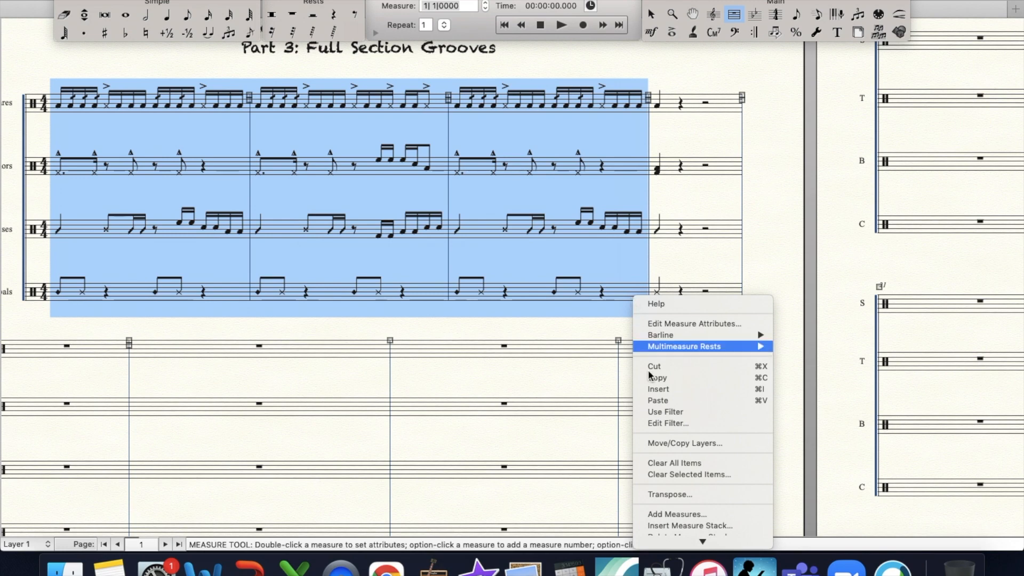
pyautogui.click(648, 463)
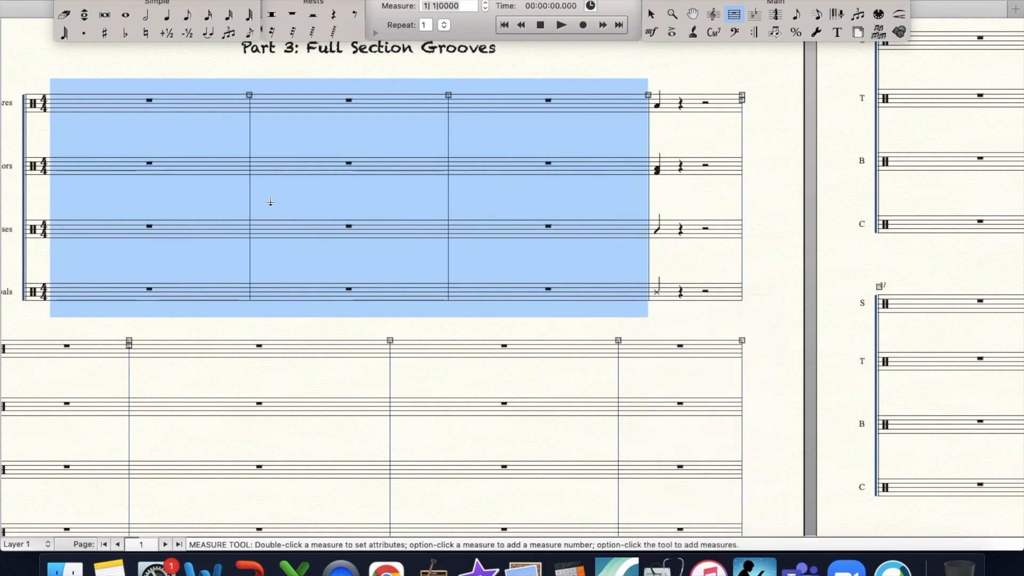
# - Undo the clearing of the first three measures
pyautogui.click(271, 202)
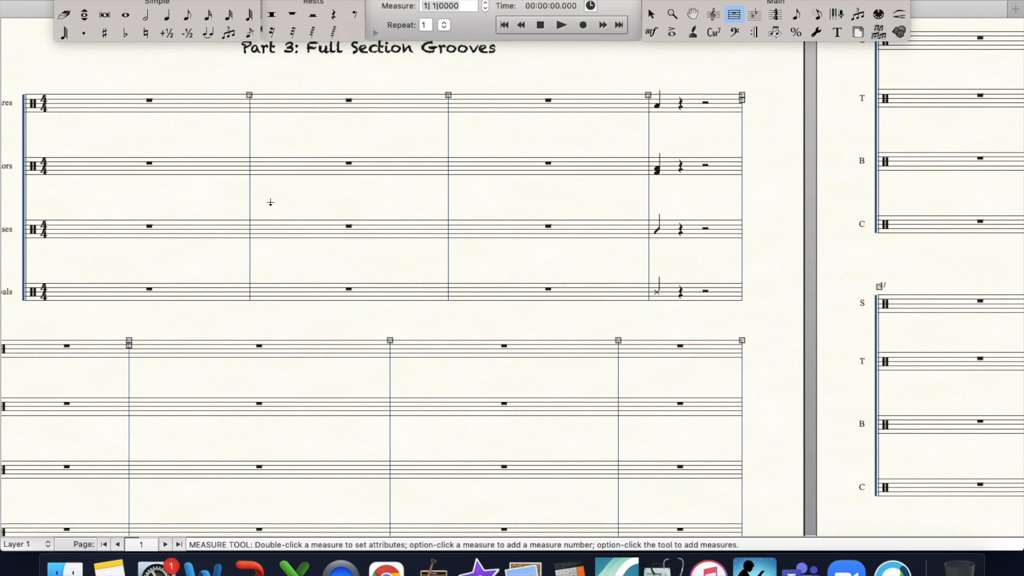
pyautogui.press('super+z')
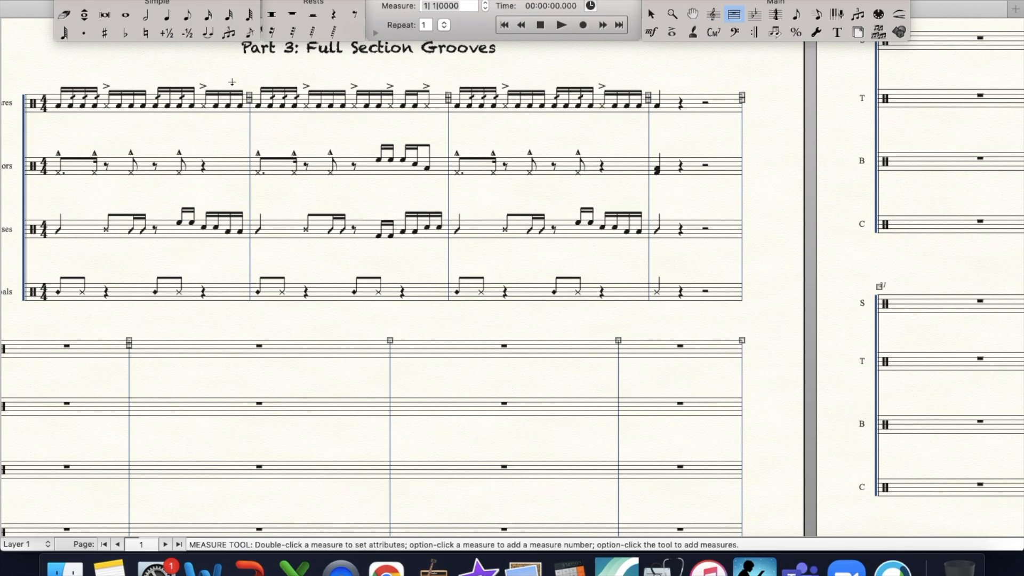
# - Clear the first three measures of the Tenors and Basses staves
pyautogui.click(166, 170)
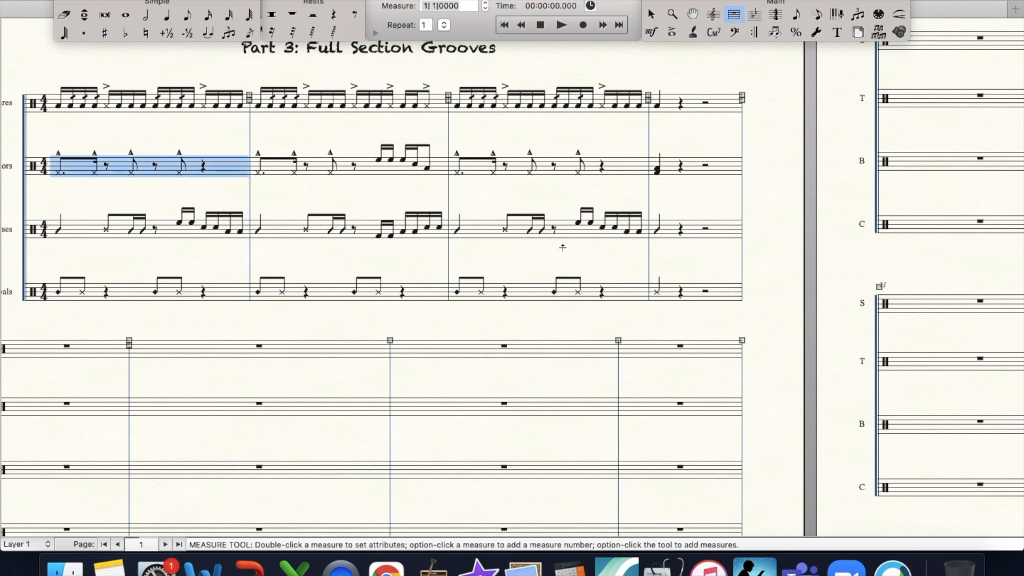
pyautogui.keyDown('shift'); pyautogui.click(600, 232); pyautogui.keyUp('shift')
pyautogui.press('BackSpace')
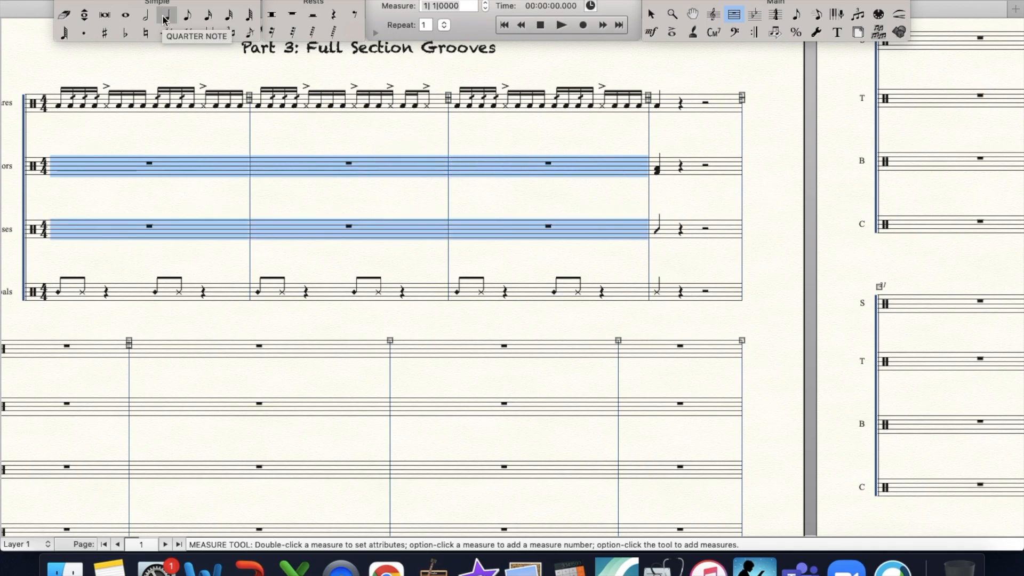
# - Enter four High-Mid Tom sixteenth notes on beat 1 of the first Tenors measure
pyautogui.click(208, 15)
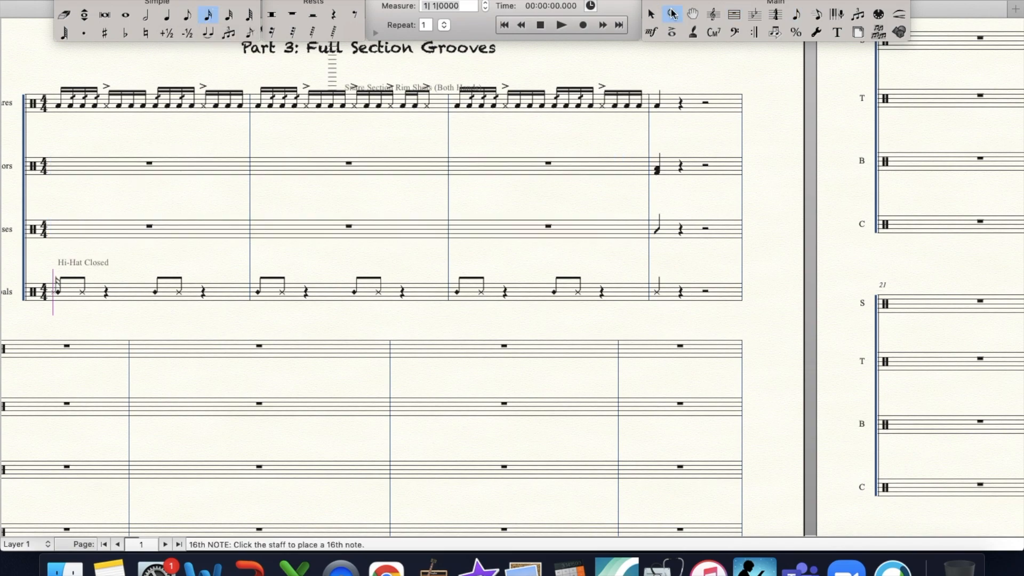
pyautogui.click(672, 15)
pyautogui.click(330, 156)
pyautogui.scroll(-10, 400, 288)
pyautogui.scroll(5, 400, 288)
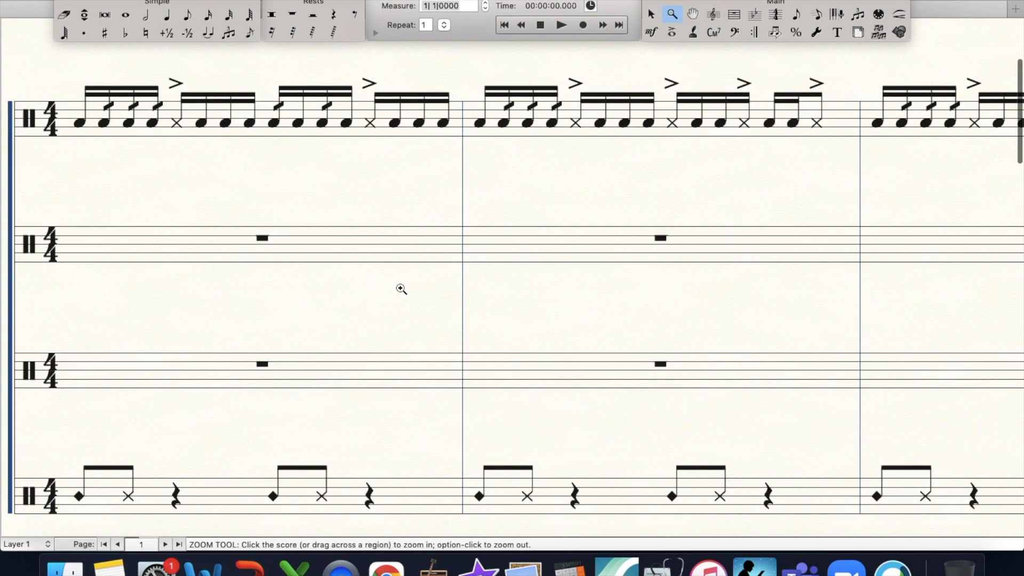
pyautogui.click(208, 15)
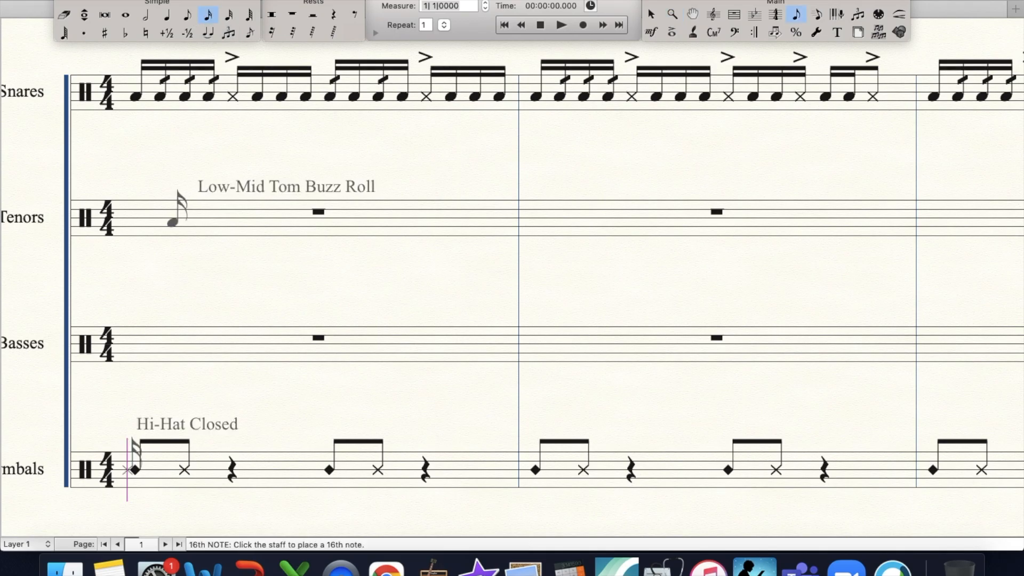
pyautogui.click(149, 212)
pyautogui.press('Down')
pyautogui.press('Down')
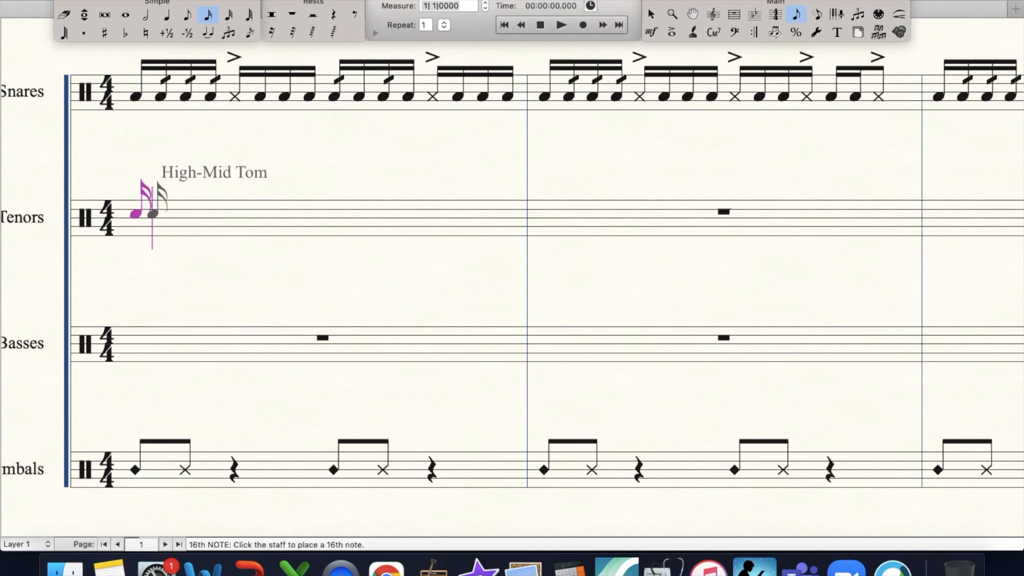
pyautogui.press('Return')
pyautogui.press('Return')
pyautogui.press('Return')
# - Fill beat 2 of the first Tenors measure with sixteenths: one High Tom Shot/Rim, two High-Mid Tom and one Low Tom
pyautogui.press('Return')
pyautogui.press('Left')
pyautogui.press('Up')
pyautogui.press('Up')
pyautogui.press('Up')
pyautogui.press('Up')
pyautogui.press('Down')
pyautogui.press('Up')
pyautogui.press('Up')
pyautogui.press('Right')
pyautogui.press('Return')
pyautogui.press('Return')
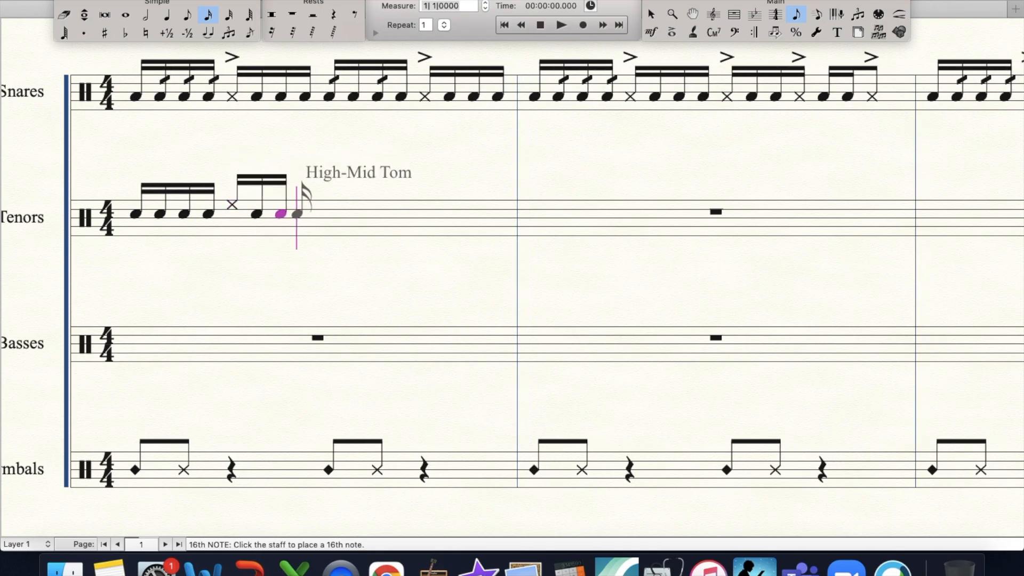
pyautogui.press('Down')
pyautogui.press('Down')
pyautogui.press('Down')
pyautogui.press('Return')
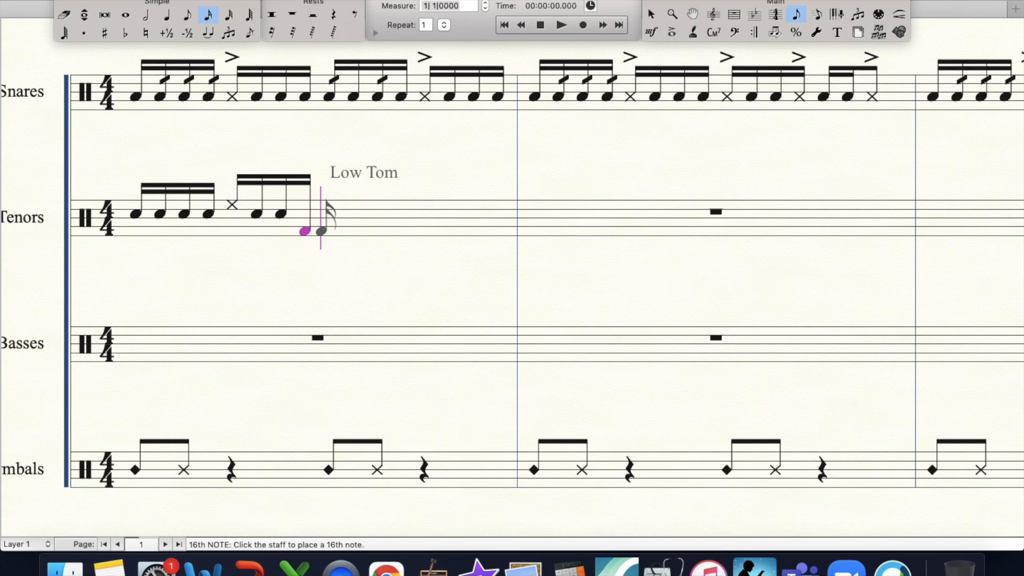
# - Fill beat 3 of the first Tenors measure with a sixteenth rest and rising Low, Low-Mid and High-Mid Tom sixteenths
pyautogui.click(267, 33)
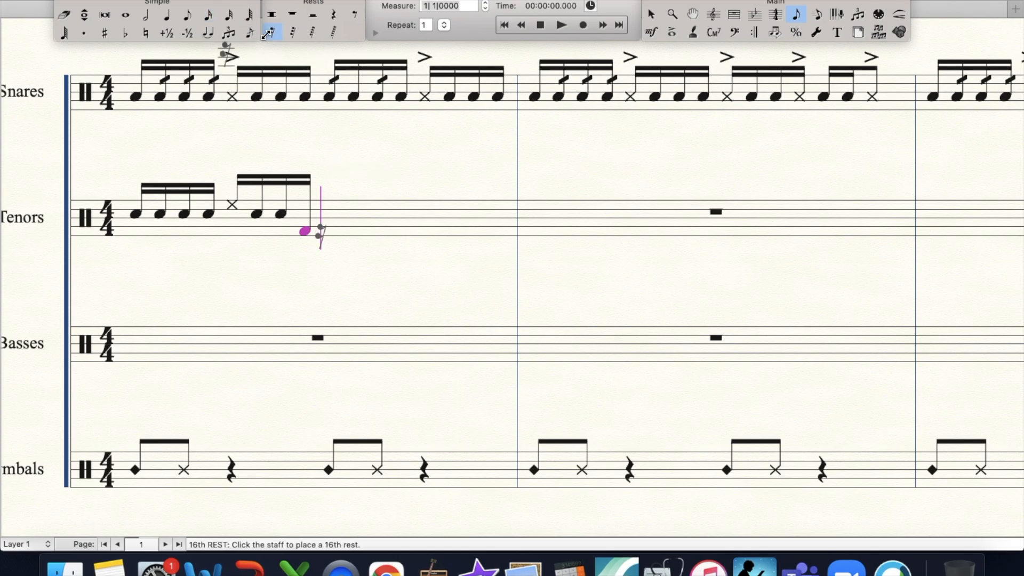
pyautogui.press('Return')
pyautogui.click(211, 17)
pyautogui.press('Return')
pyautogui.press('Up')
pyautogui.press('Up')
pyautogui.press('Up')
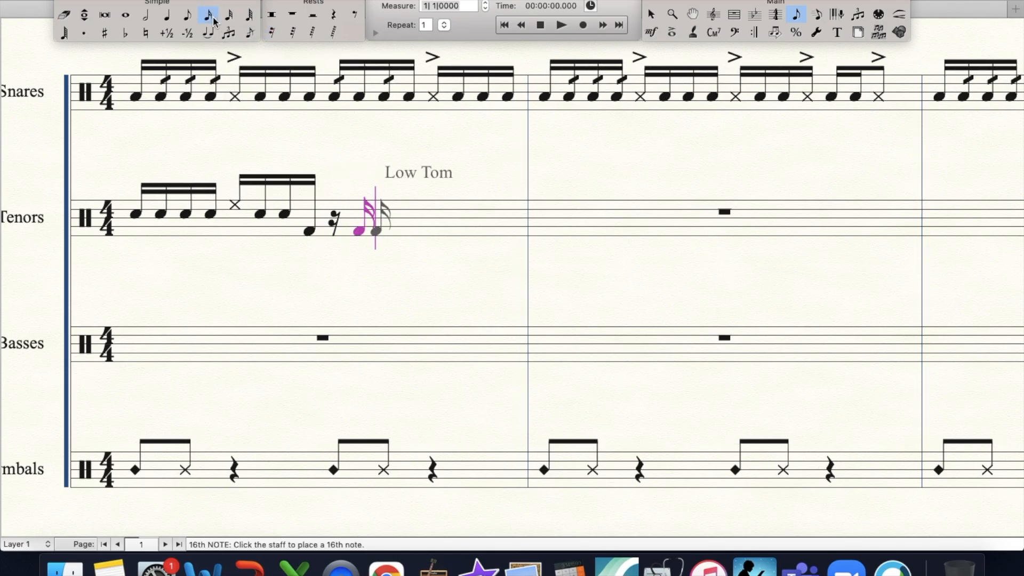
pyautogui.press('Return')
pyautogui.press('Up')
pyautogui.press('Up')
pyautogui.press('Return')
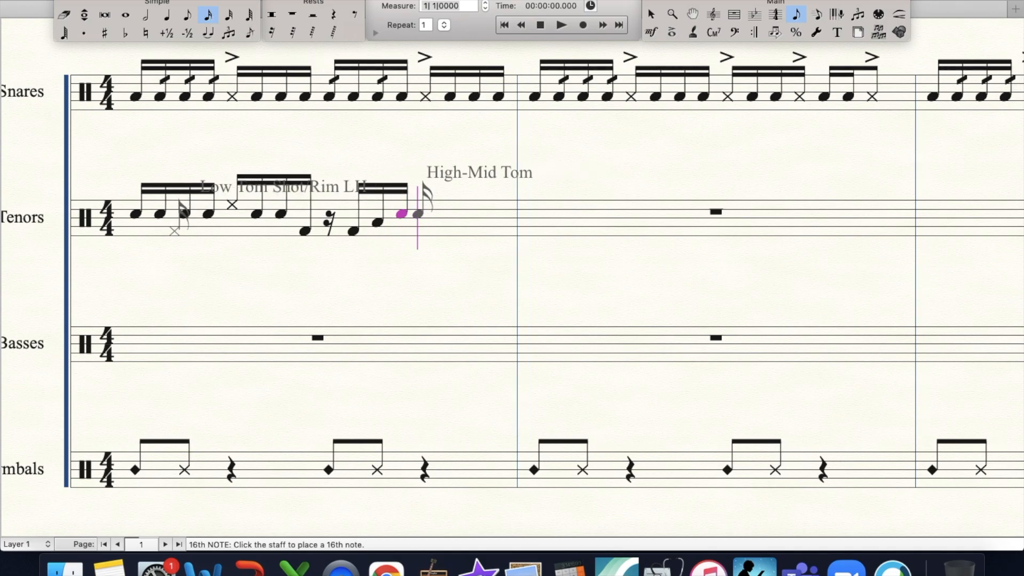
# - Fill beat 4 of the first Tenors measure with a High Tom Shot/Rim LH sixteenth and three Low Tom sixteenths
pyautogui.press('Up')
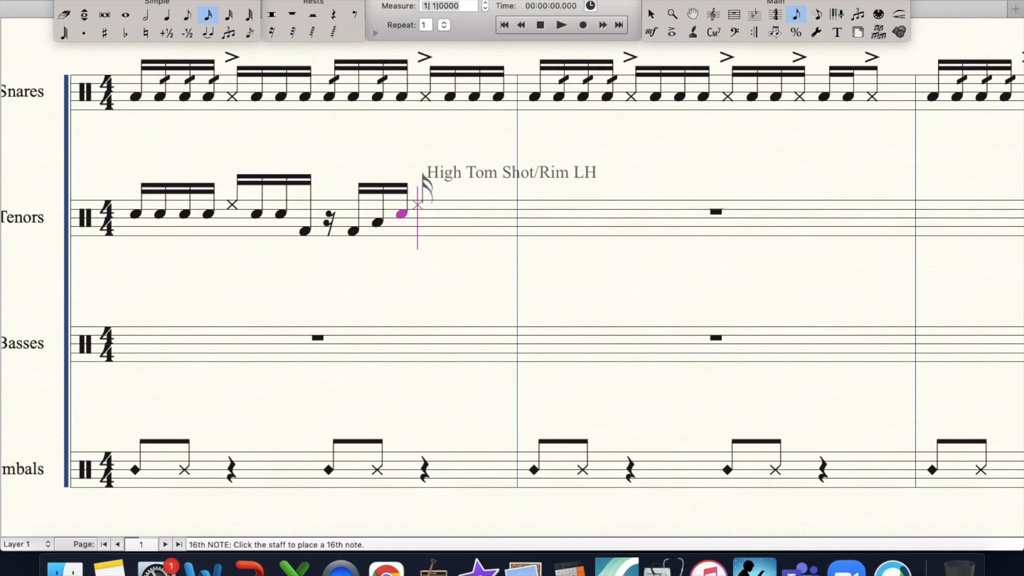
pyautogui.press('Return')
pyautogui.press('Down')
pyautogui.press('Down')
pyautogui.press('Down')
pyautogui.press('Down')
pyautogui.press('Up')
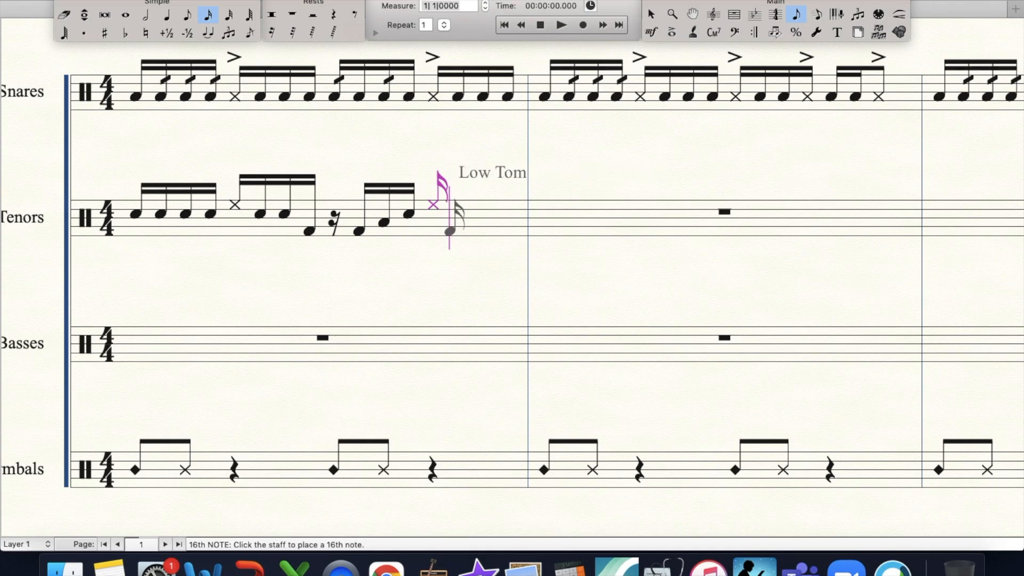
pyautogui.press('Return')
pyautogui.press('Return')
pyautogui.press('Return')
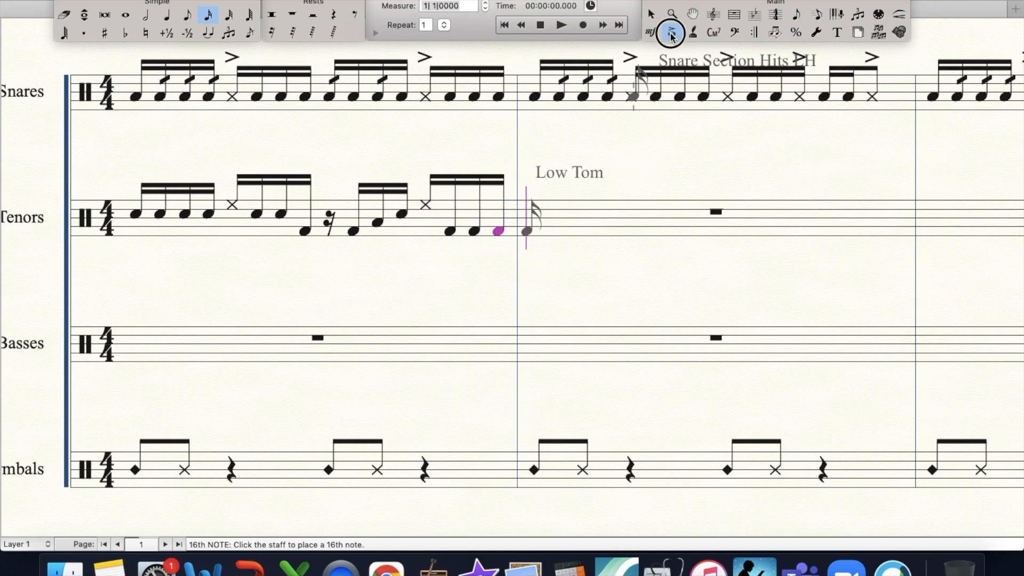
# - Accent the beat 2 rim shot and add single-slash tremolos to the last three sixteenths of beat 1 in the first Tenors measure
pyautogui.click(672, 32)
pyautogui.click(238, 174)
pyautogui.press('Return')
pyautogui.moveTo(152, 198); pyautogui.dragTo(216, 240)
pyautogui.press('Return')
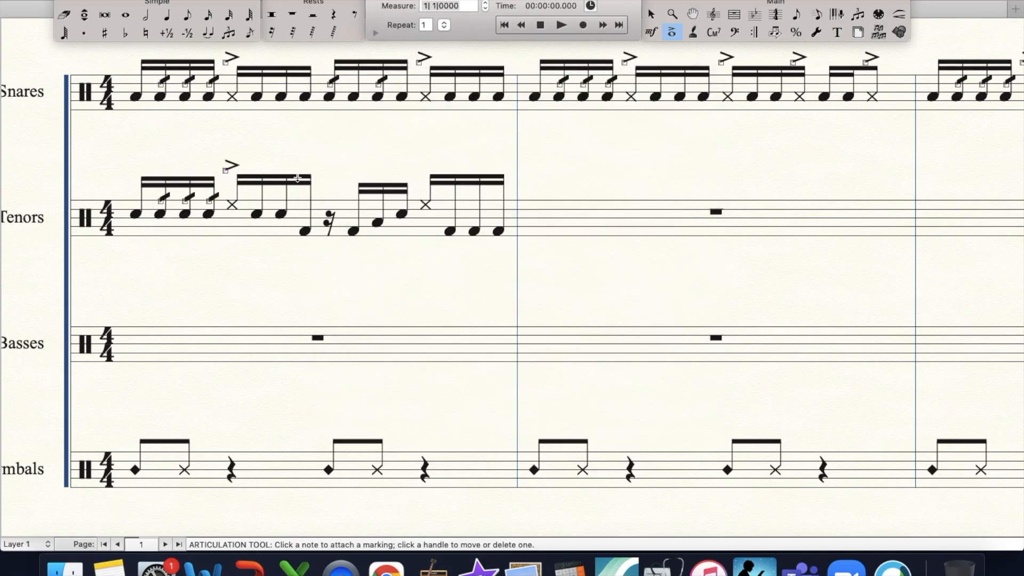
# - Add a single-slash tremolo to the Low-Mid Tom sixteenth on beat 3 and an accent to the beat 4 rim shot
pyautogui.click(383, 200)
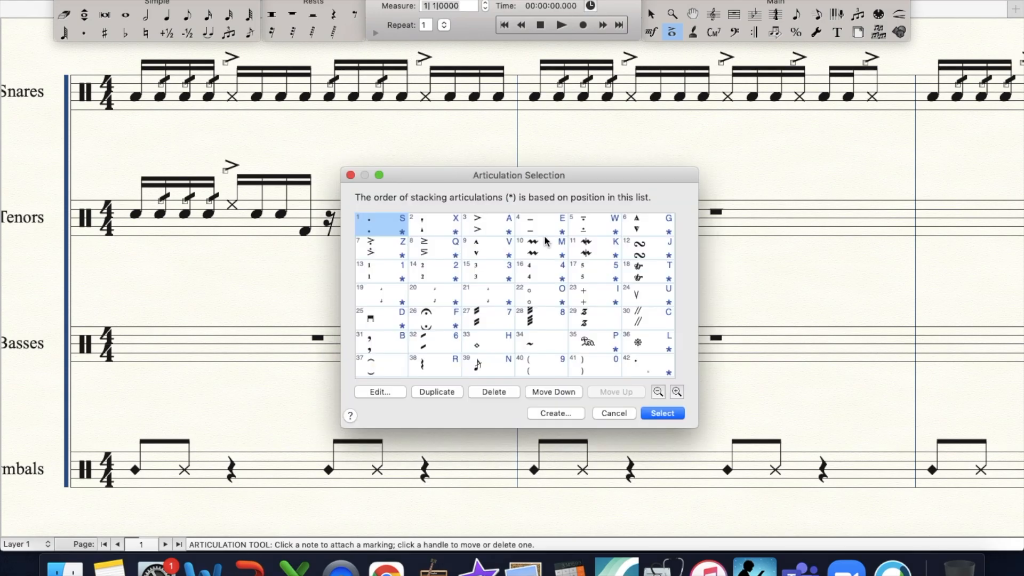
pyautogui.doubleClick(437, 344)
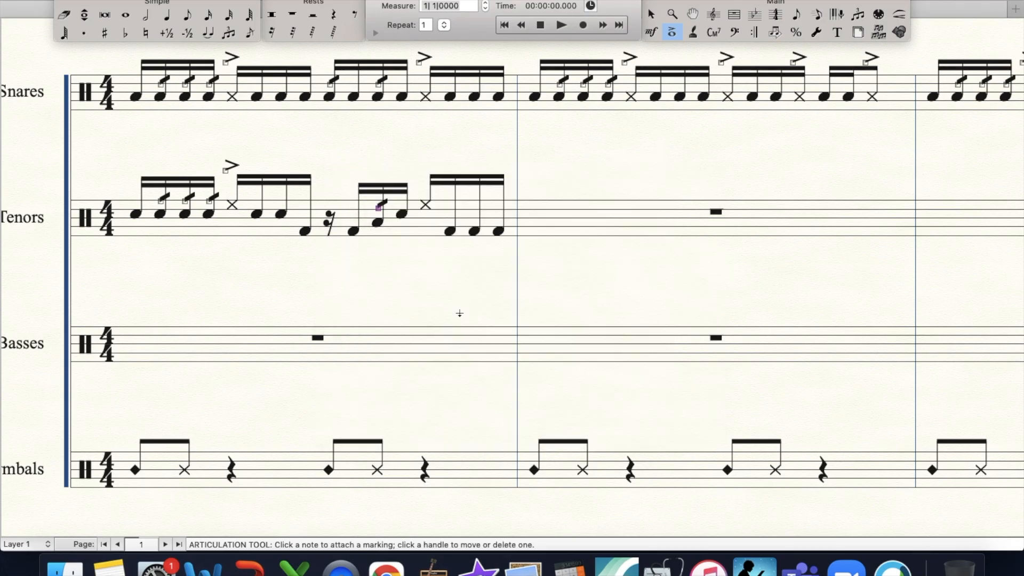
pyautogui.click(425, 185)
pyautogui.press('Right')
pyautogui.press('Right')
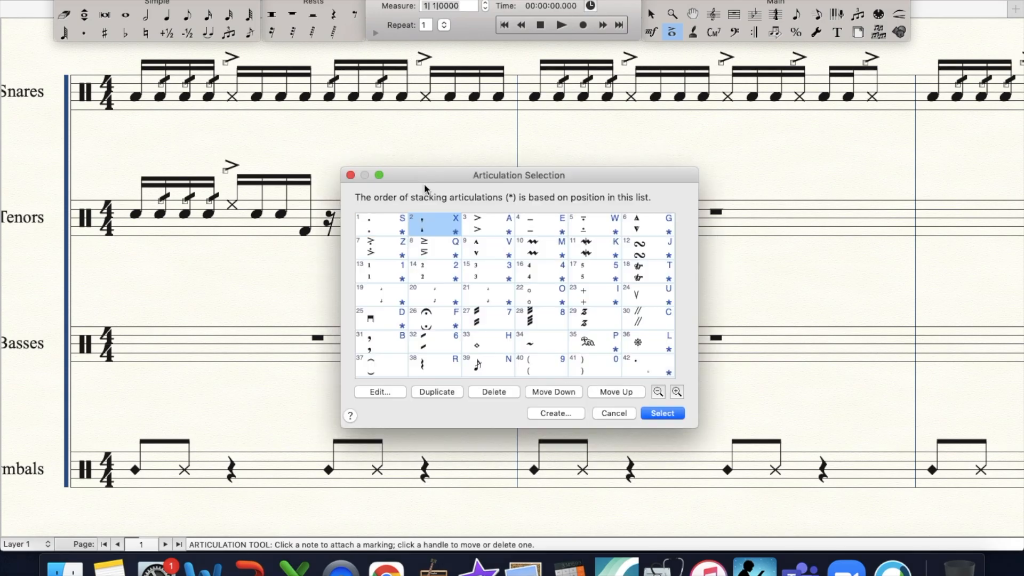
pyautogui.press('Return')
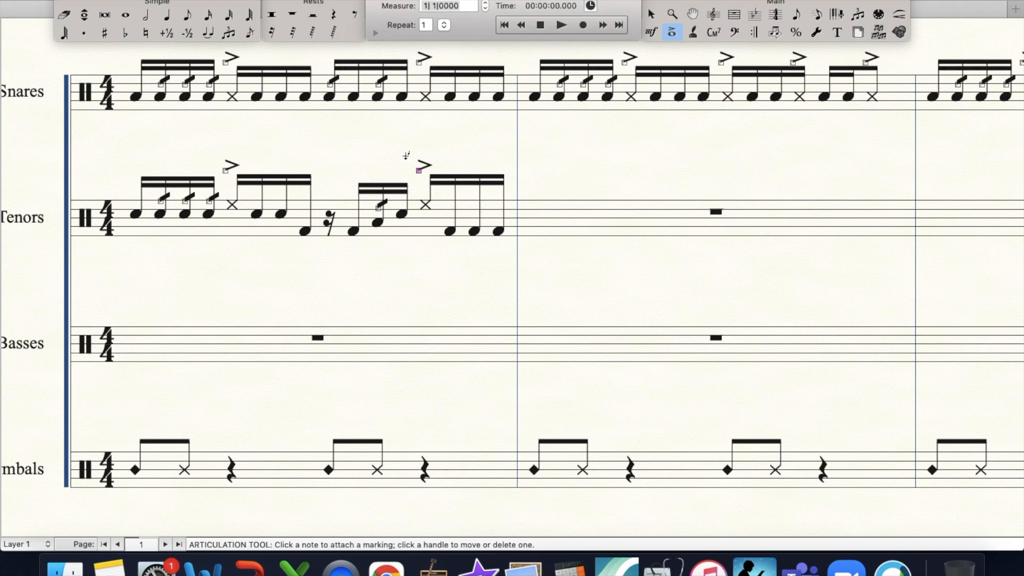
# - Enter a Low Tom eighth and a High and High-Mid Tom double-shot eighth on beat 1 of the second Tenors measure
pyautogui.click(183, 17)
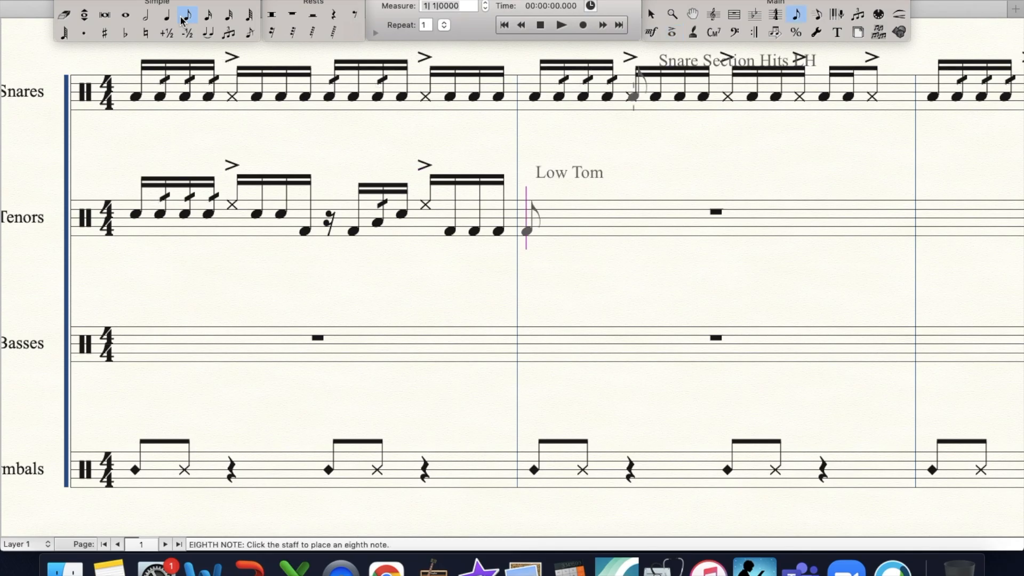
pyautogui.press('Return')
pyautogui.press('Up')
pyautogui.press('Up')
pyautogui.press('Up')
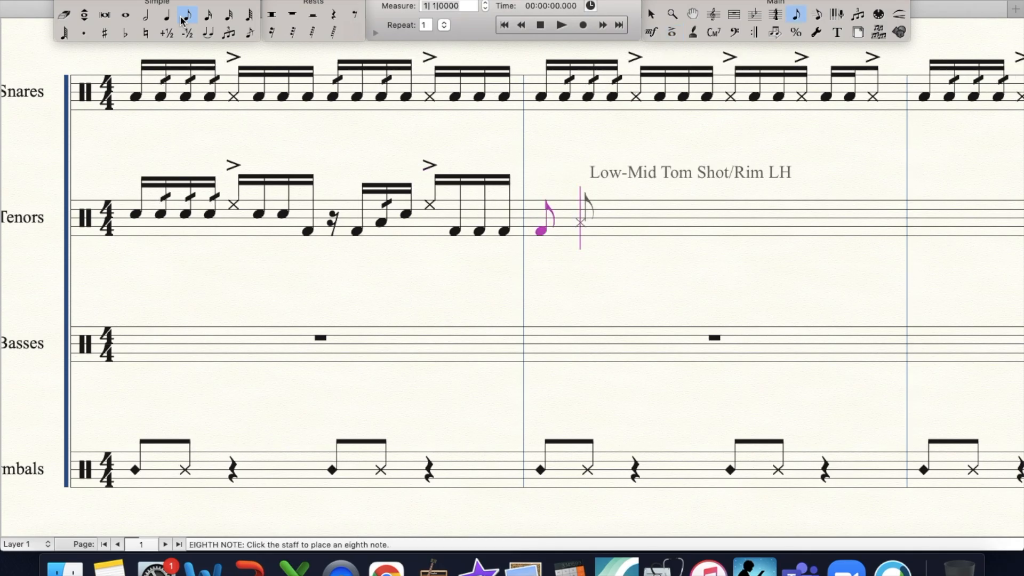
pyautogui.press('Return')
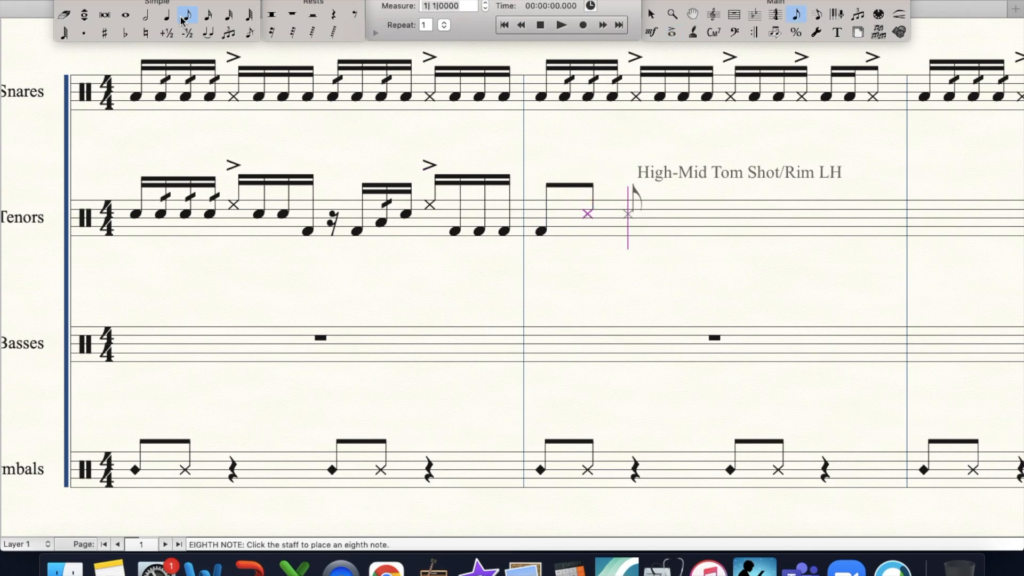
# - Add an accent to the double-shot eighth in beat 1 of the second Tenors measure
pyautogui.click(672, 32)
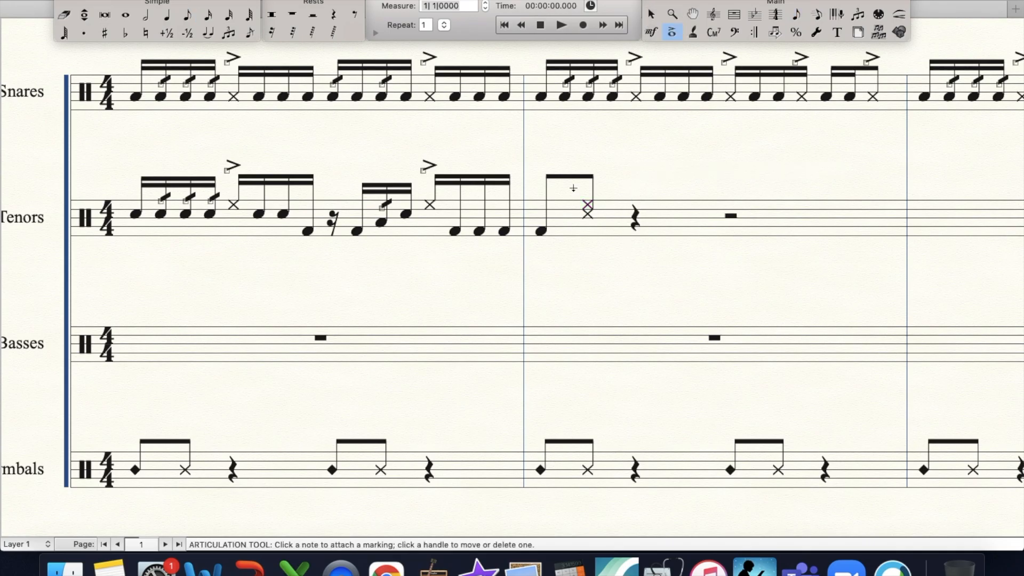
pyautogui.moveTo(568, 194); pyautogui.dragTo(583, 215)
pyautogui.write('1')
pyautogui.press('Return')
# - Fill beat 2 of the second Tenors measure with a dotted-eighth High and High-Mid Tom double shot and a Low Tom Shot/Rim LH sixteenth
pyautogui.hscroll(3, 584, 214)
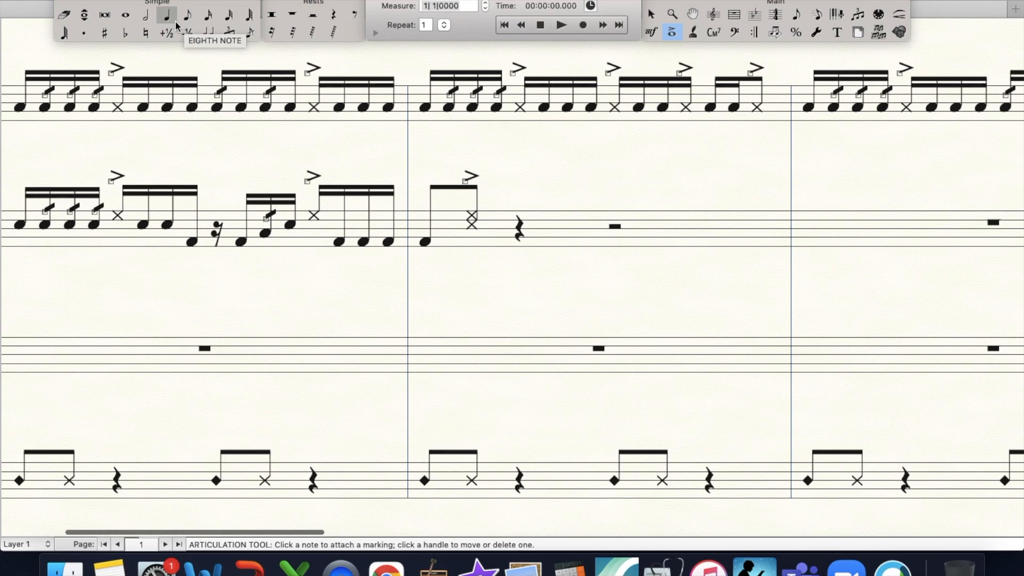
pyautogui.click(186, 22)
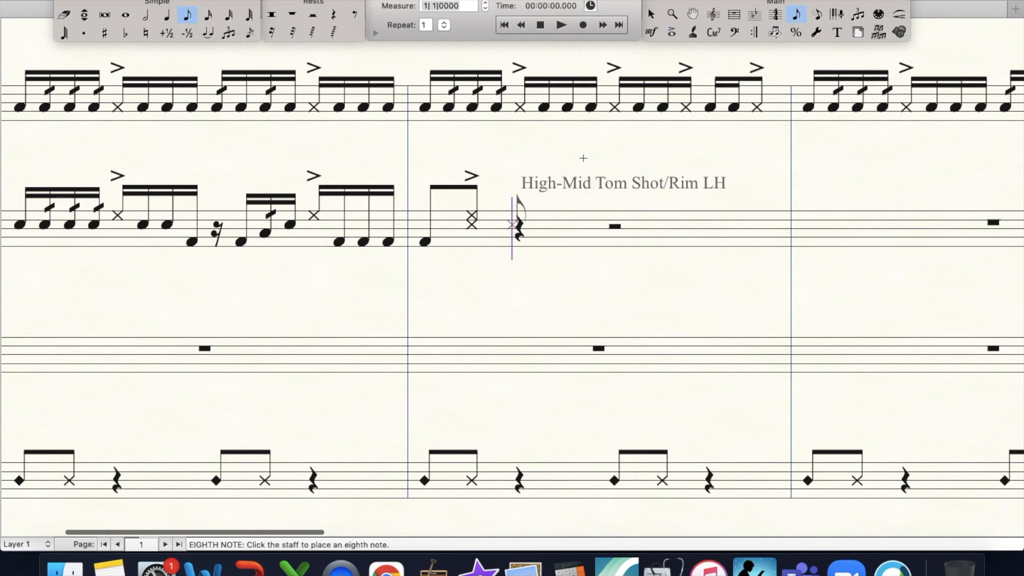
pyautogui.click(519, 216)
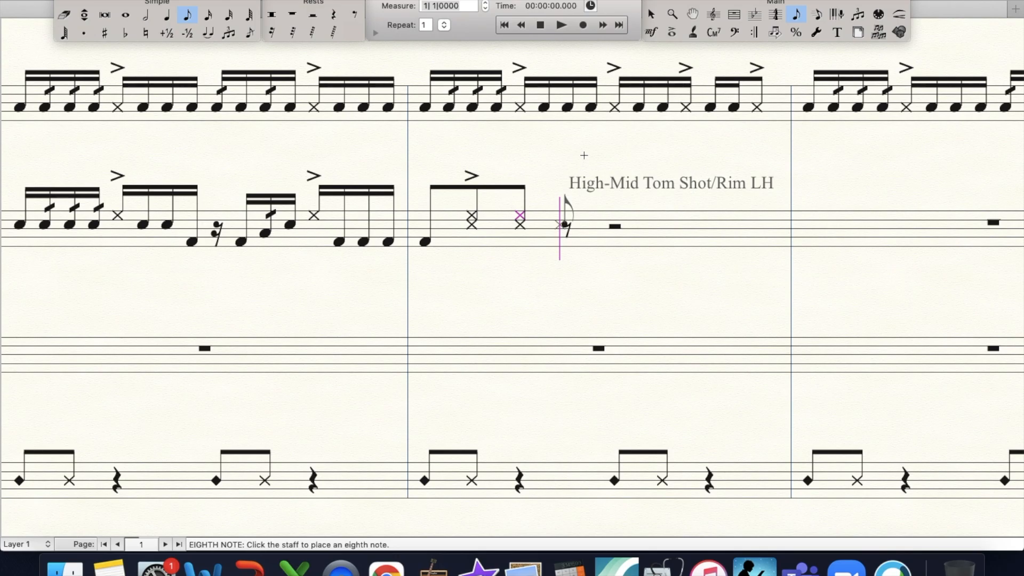
pyautogui.press('Right')
pyautogui.press('Delete')
pyautogui.press('Left')
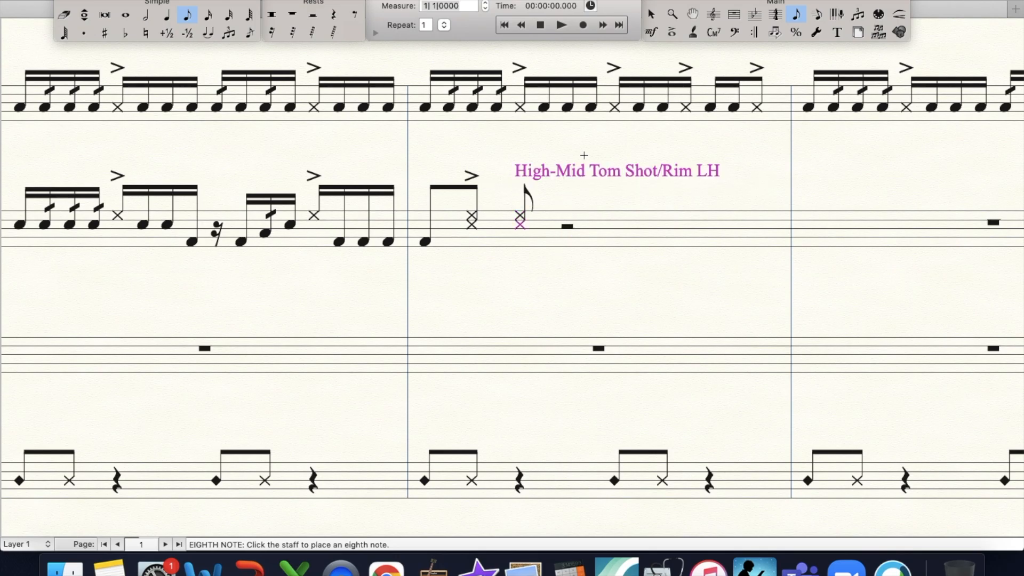
pyautogui.press('.')
pyautogui.click(210, 15)
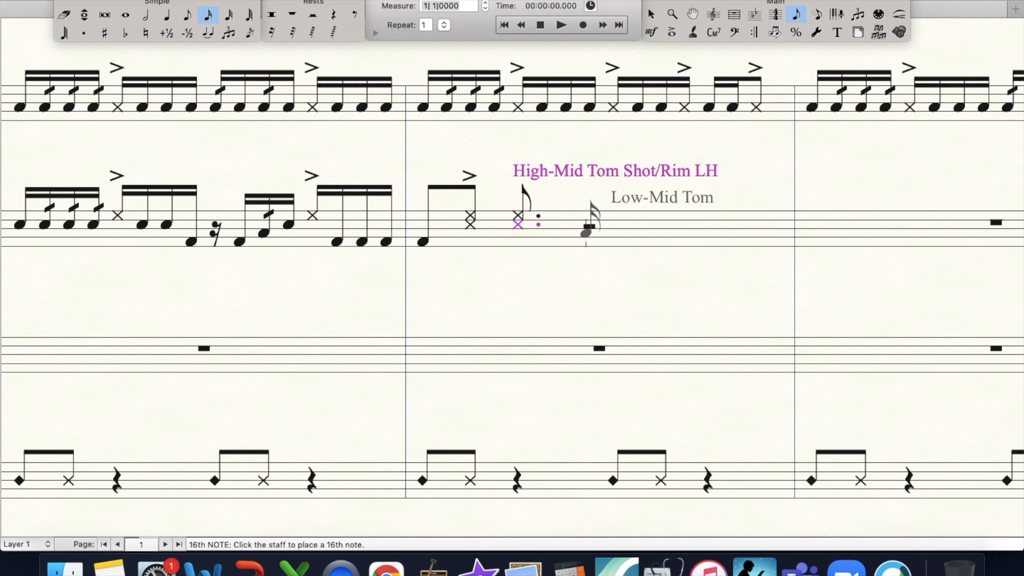
pyautogui.click(589, 225)
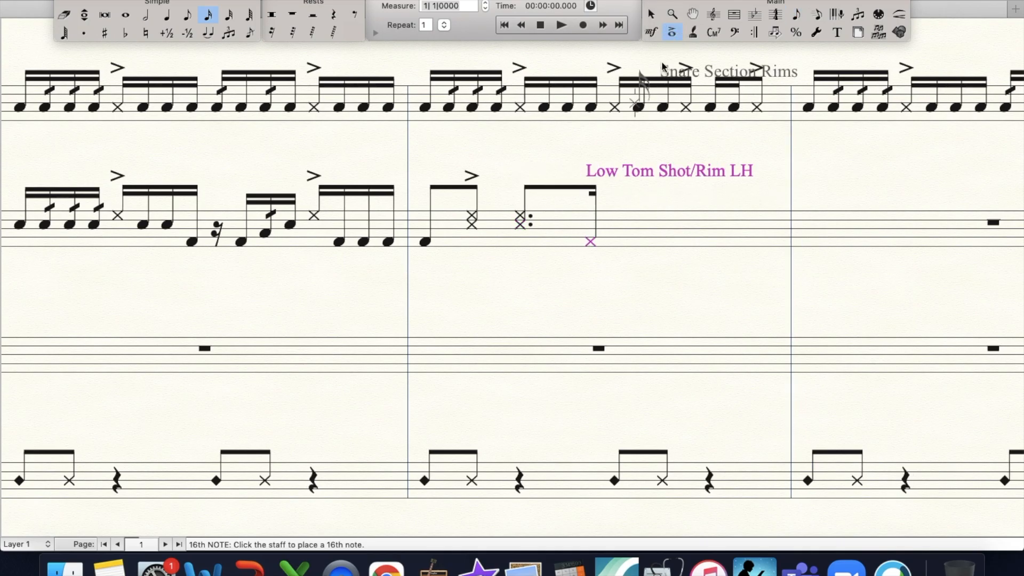
# - Add an accent to the dotted-eighth double shot and a marcato to the Low Tom sixteenth on beat 2
pyautogui.click(672, 32)
pyautogui.moveTo(500, 229); pyautogui.dragTo(618, 246)
pyautogui.press('Return')
pyautogui.press('Return')
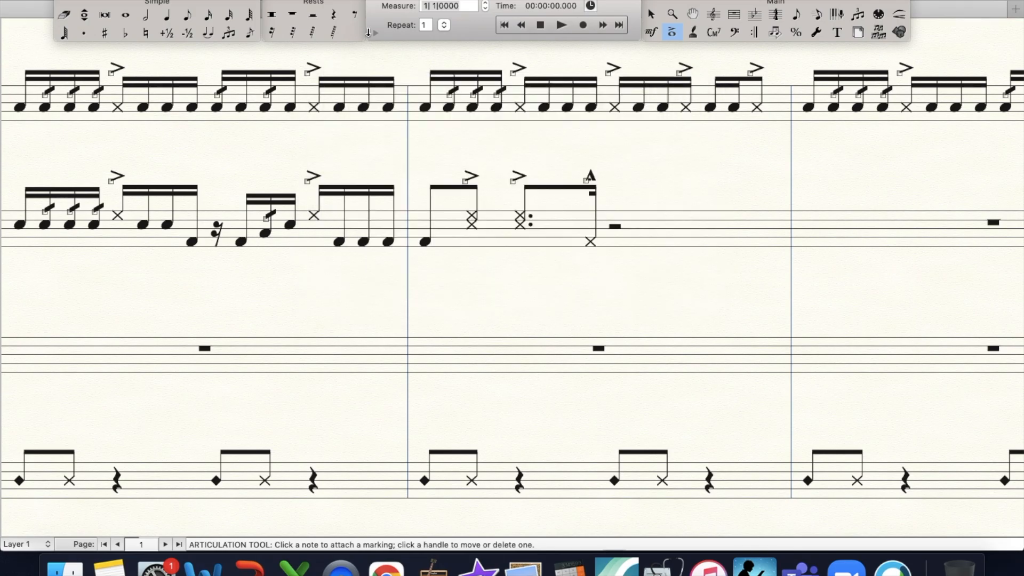
# - Fill beat 3 of the second Tenors measure with a sixteenth rest and a dotted-eighth Low Tom Shot/Rim LH
pyautogui.click(275, 32)
pyautogui.click(614, 233)
pyautogui.click(188, 14)
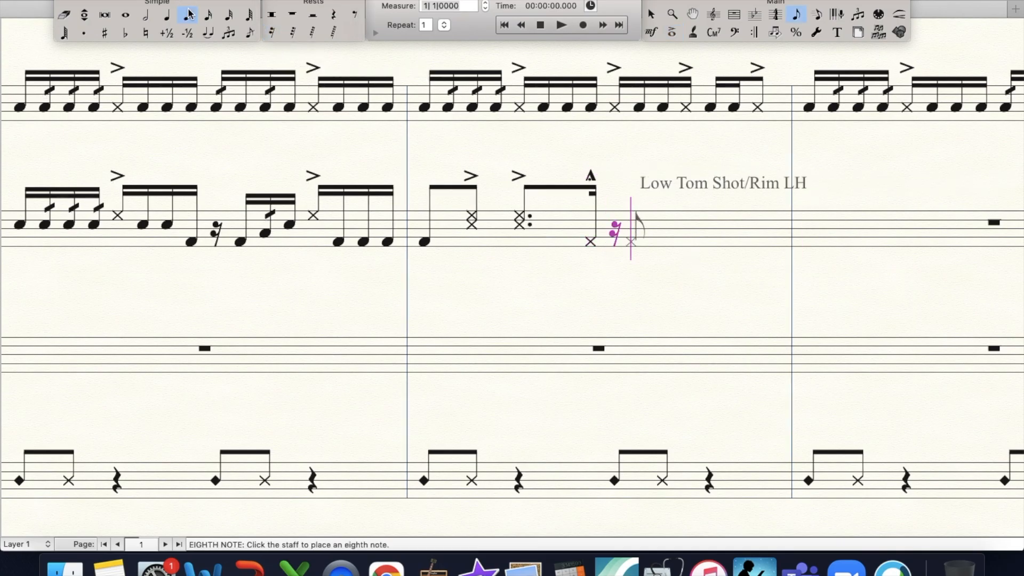
pyautogui.click(639, 242)
pyautogui.click(208, 32)
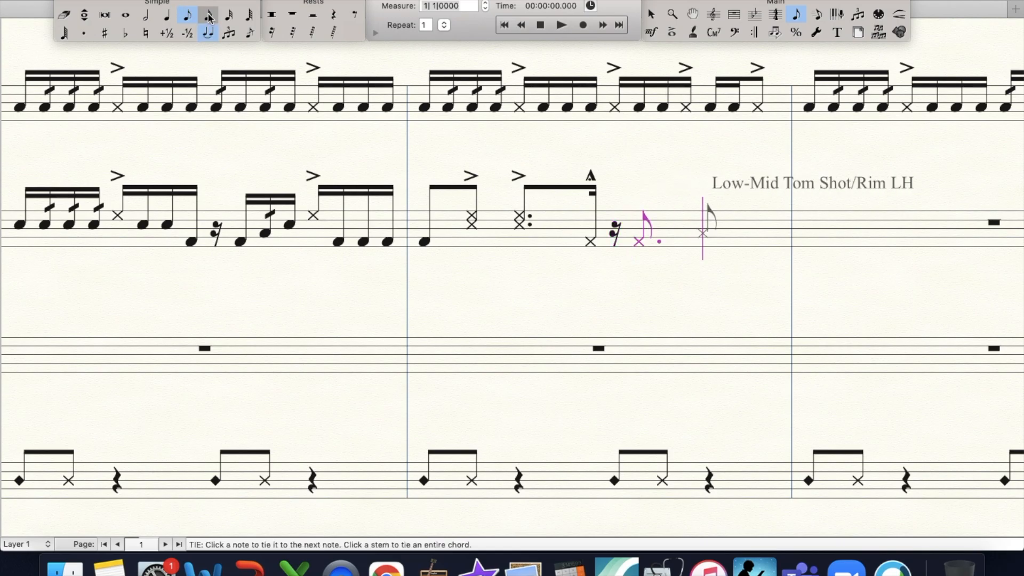
# - Fill beat 4 of the second Tenors measure with Low-Mid and High-Mid Tom sixteenths and a High Tom Shot/Rim LH eighth
pyautogui.click(209, 14)
pyautogui.click(208, 31)
pyautogui.press('Up')
pyautogui.press('Up')
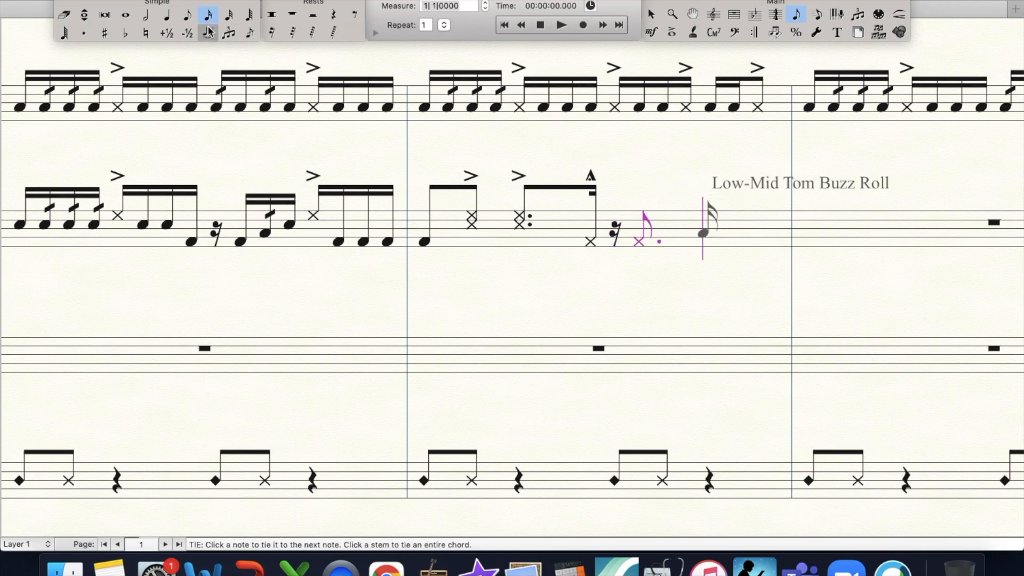
pyautogui.press('Return')
pyautogui.press('Up')
pyautogui.press('Return')
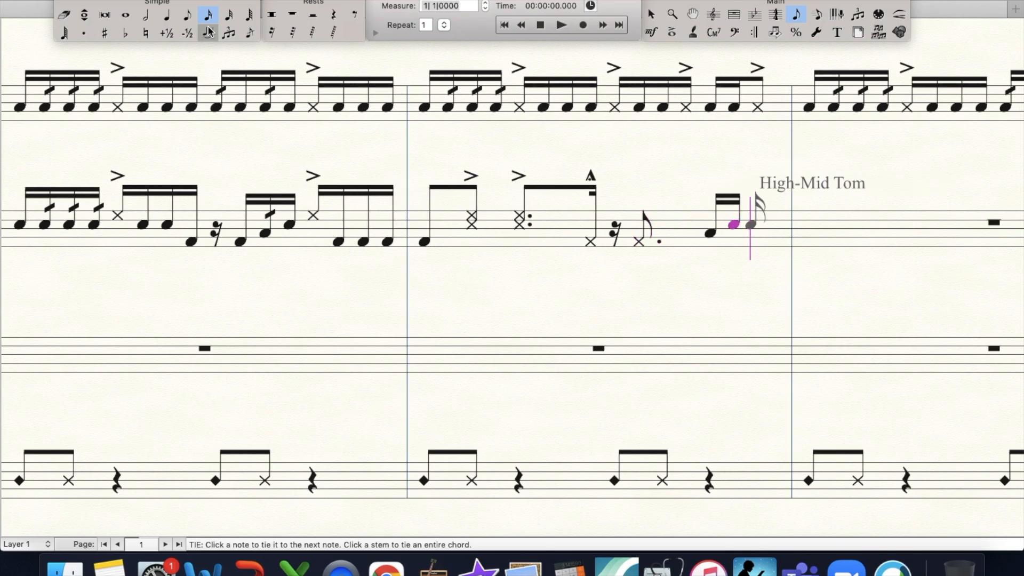
pyautogui.click(187, 14)
pyautogui.press('Up')
pyautogui.press('Return')
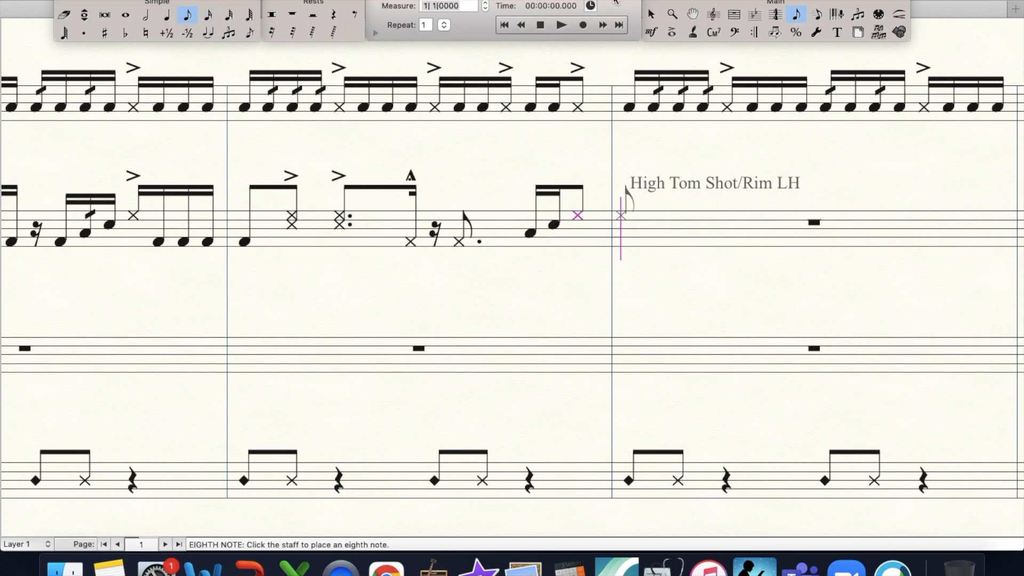
# - Add a marcato to the beat 3 Low Tom, roll slashes to both beat 4 sixteenths, and an accent to the High Tom eighth
pyautogui.click(672, 32)
pyautogui.moveTo(443, 218); pyautogui.dragTo(559, 251)
pyautogui.press('Return')
pyautogui.press('Return')
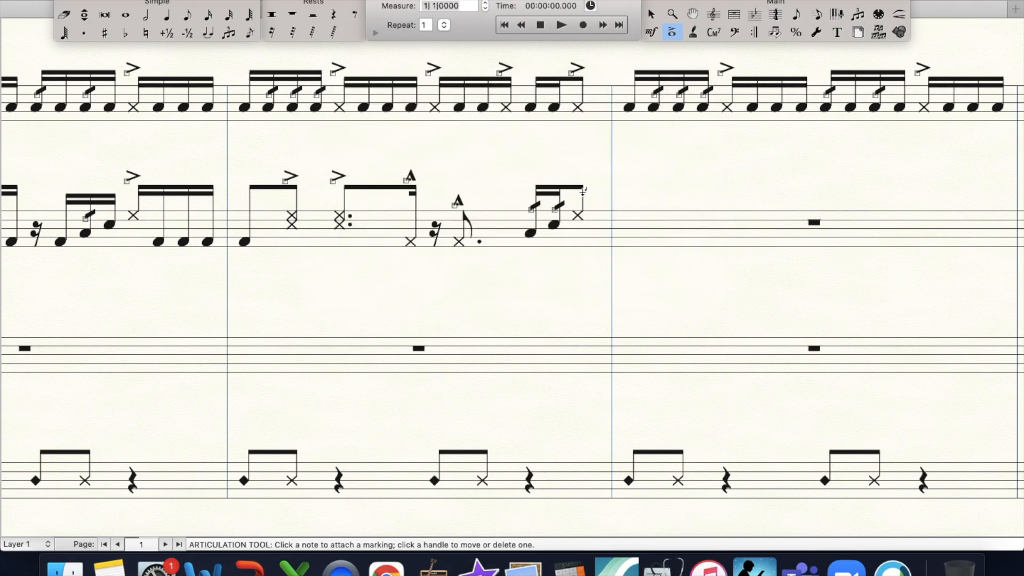
pyautogui.click(584, 190)
pyautogui.press('Return')
pyautogui.press('super+minus')
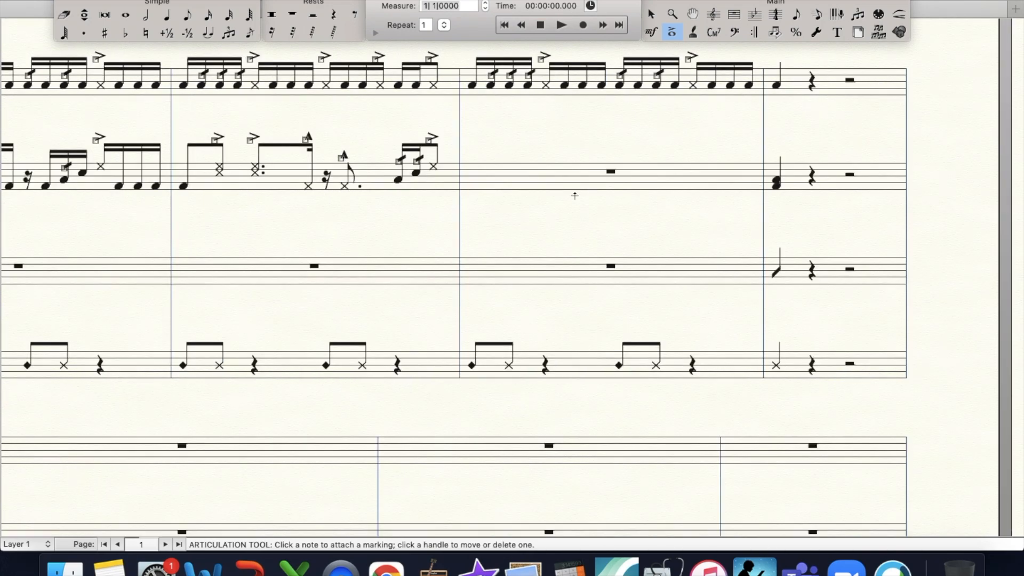
# - Copy the first Tenors measure into the empty third Tenors measure
pyautogui.hscroll(-3, 478, 222)
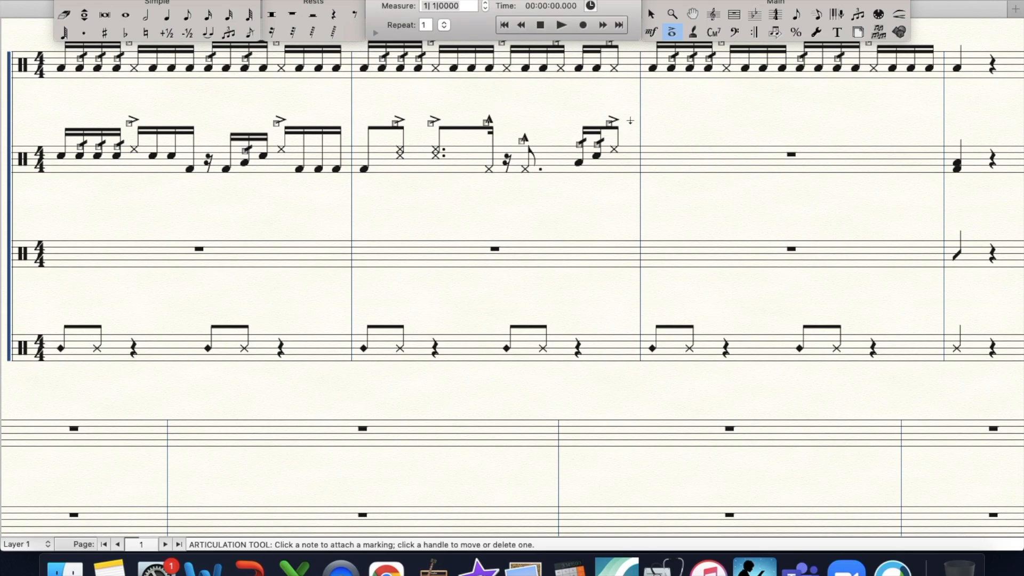
pyautogui.click(738, 20)
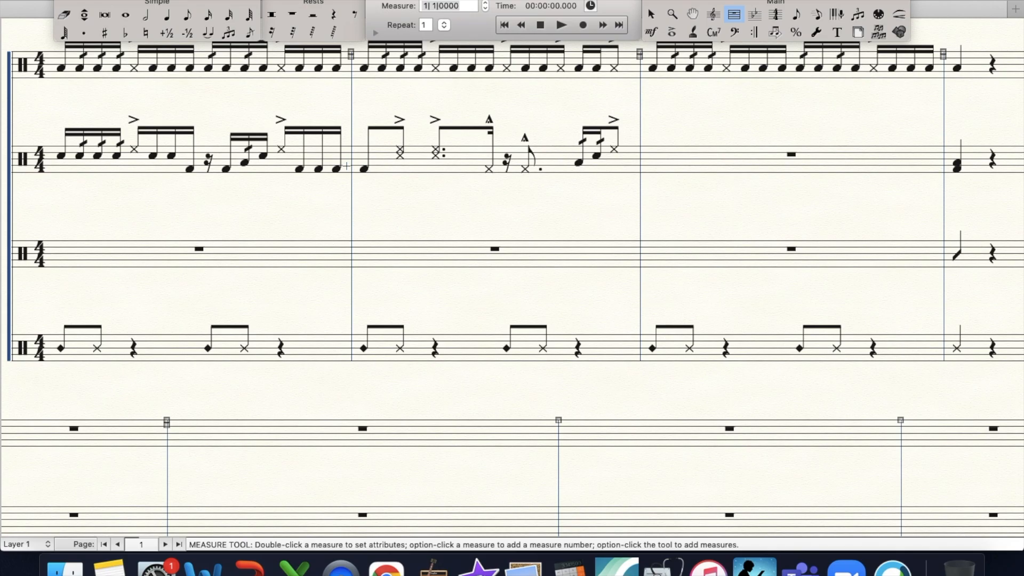
pyautogui.click(298, 168)
pyautogui.keyDown('alt'); pyautogui.click(642, 160); pyautogui.keyUp('alt')
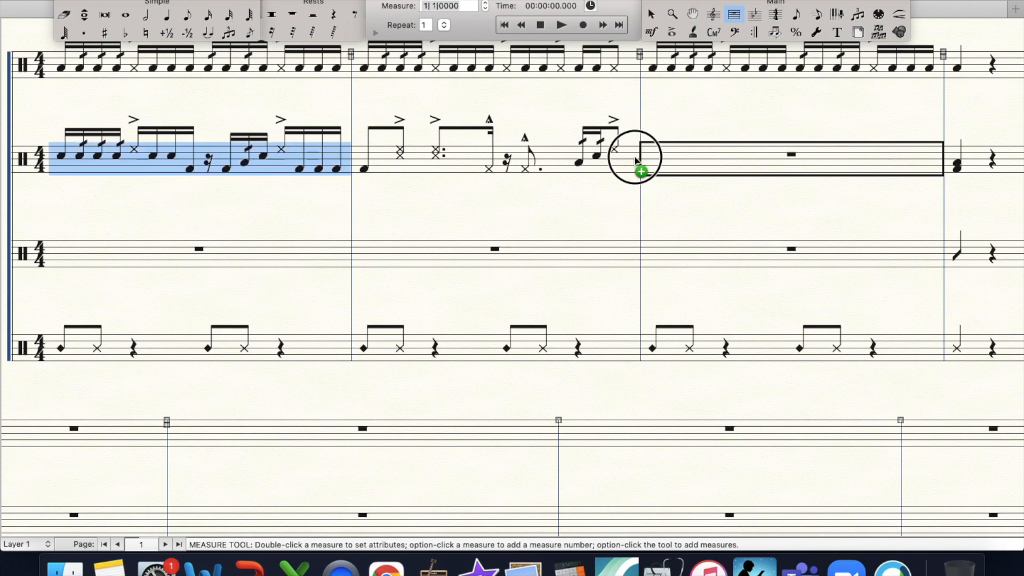
pyautogui.scroll(4, 607, 165)
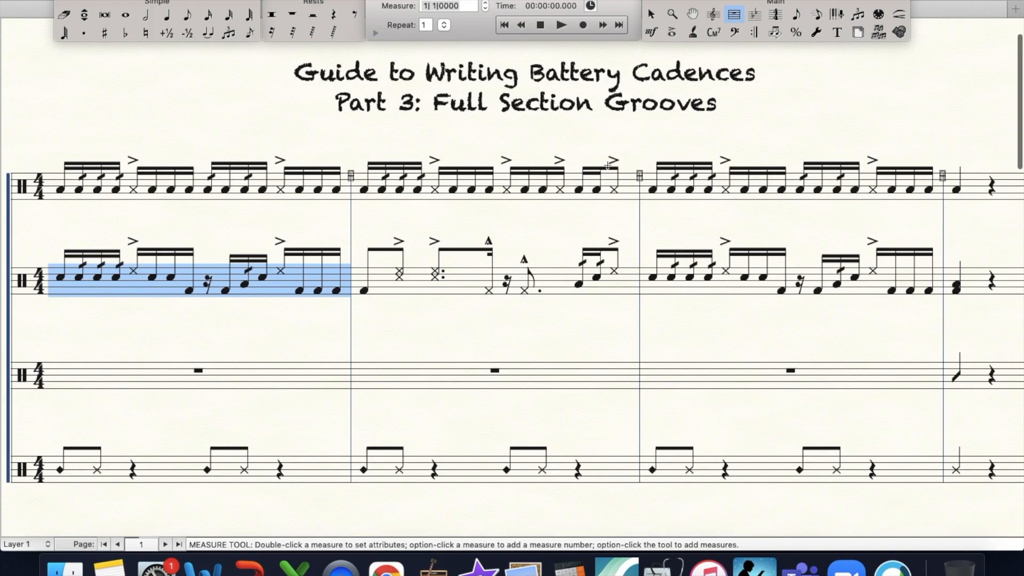
# - Fill beats 1 and 2 of the first Basses measure with a unison quarter, a slash-head eighth and two Bass Drum Unison Hits sixteenths
pyautogui.scroll(-4, 607, 166)
pyautogui.hscroll(-2, 607, 166)
pyautogui.scroll(2, 607, 166)
pyautogui.hscroll(1, 607, 165)
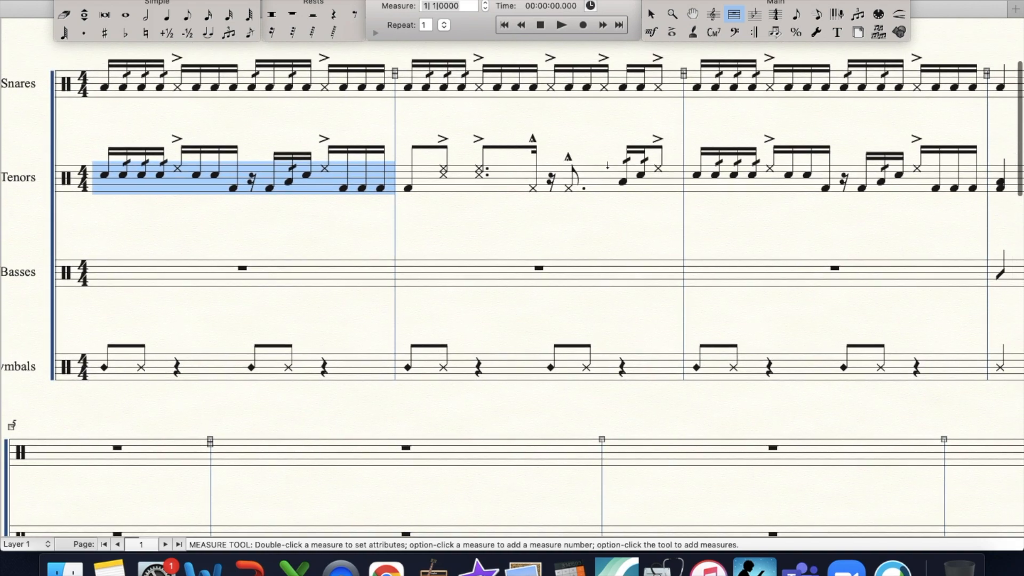
pyautogui.click(167, 18)
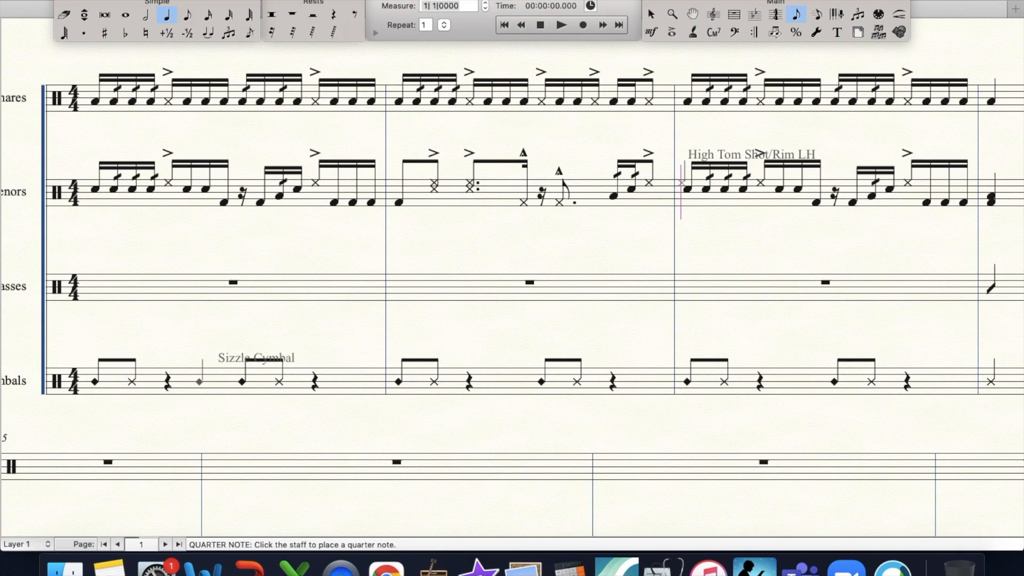
pyautogui.click(95, 287)
pyautogui.click(188, 14)
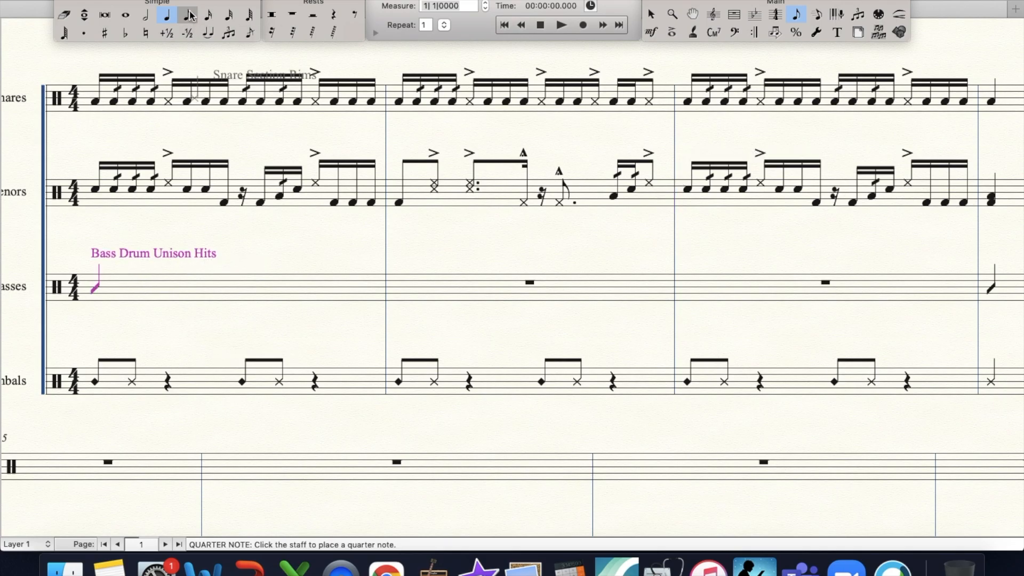
pyautogui.click(170, 288)
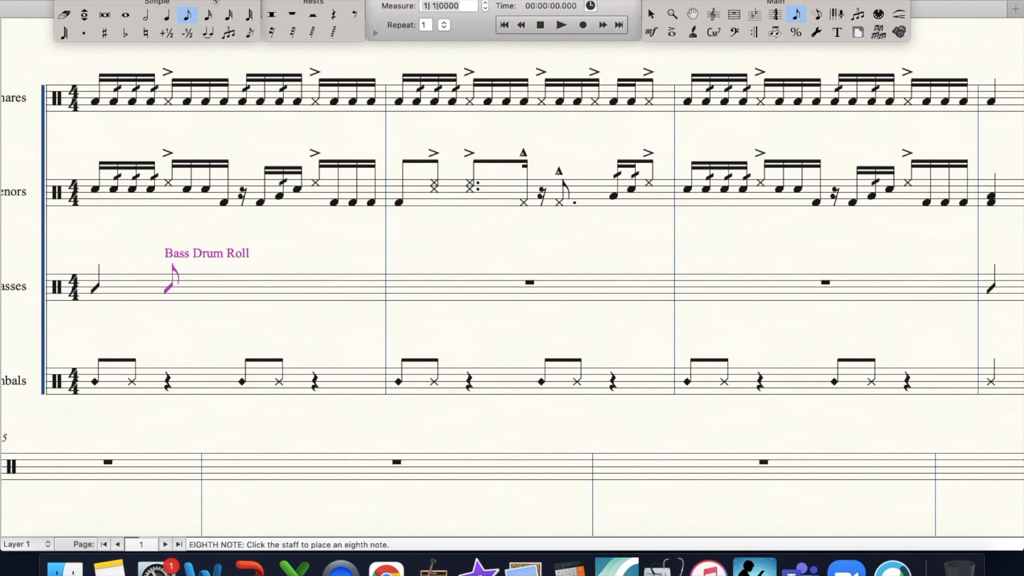
pyautogui.click(209, 15)
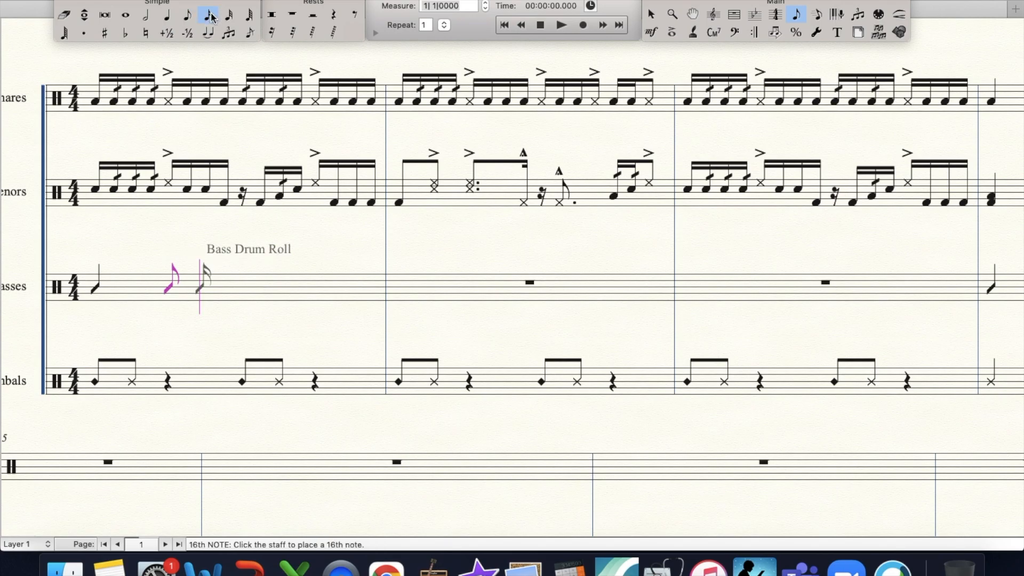
pyautogui.press('Return')
pyautogui.press('Return')
pyautogui.press('Left')
pyautogui.press('Up')
pyautogui.press('Down')
pyautogui.press('Left')
pyautogui.press('Up')
pyautogui.press('Down')
# - Change the notehead of the beat 2 eighth in the first Basses measure to an X shape from the Maestro Percussion font
pyautogui.click(498, 0)
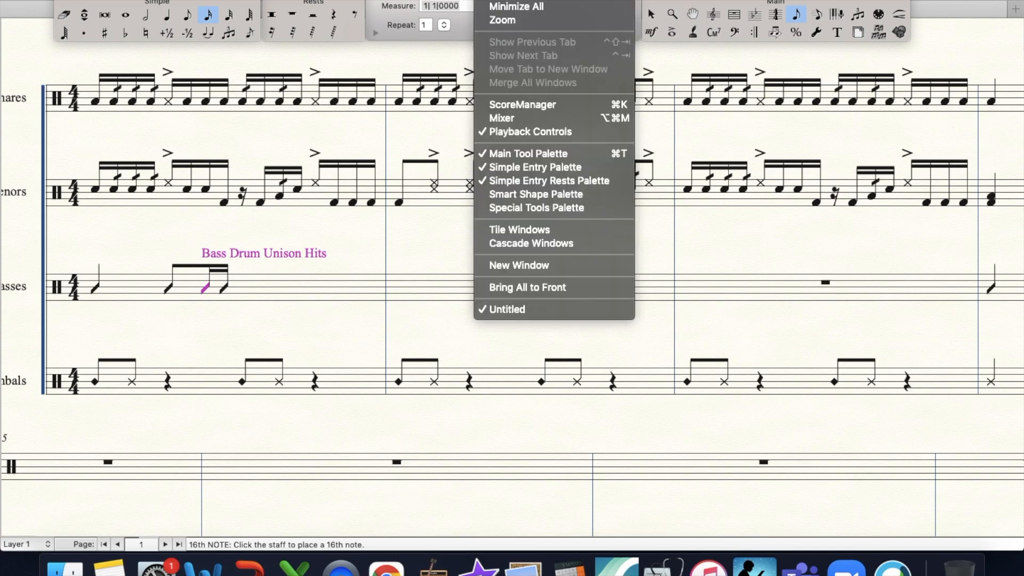
pyautogui.click(508, 210)
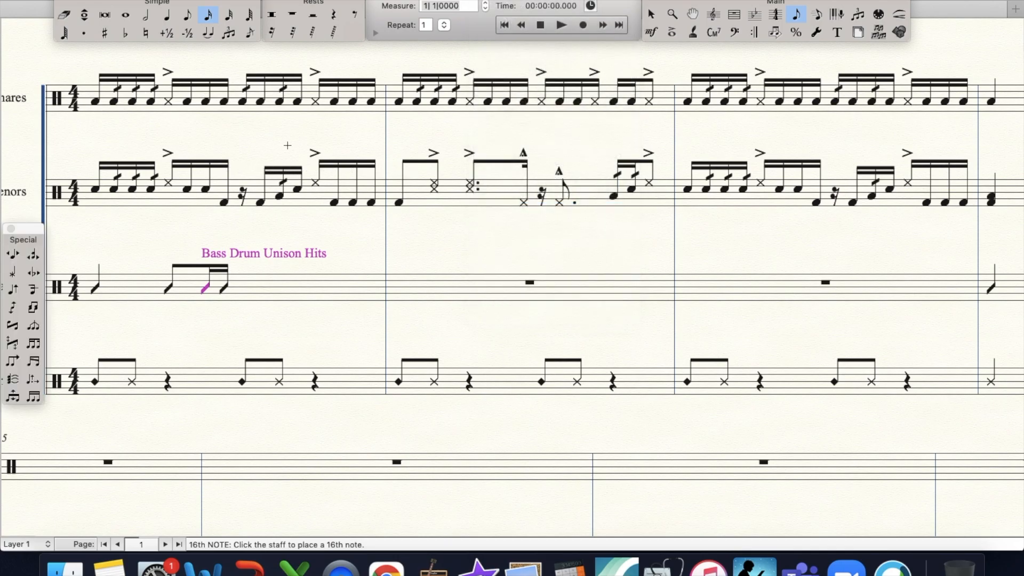
pyautogui.click(12, 272)
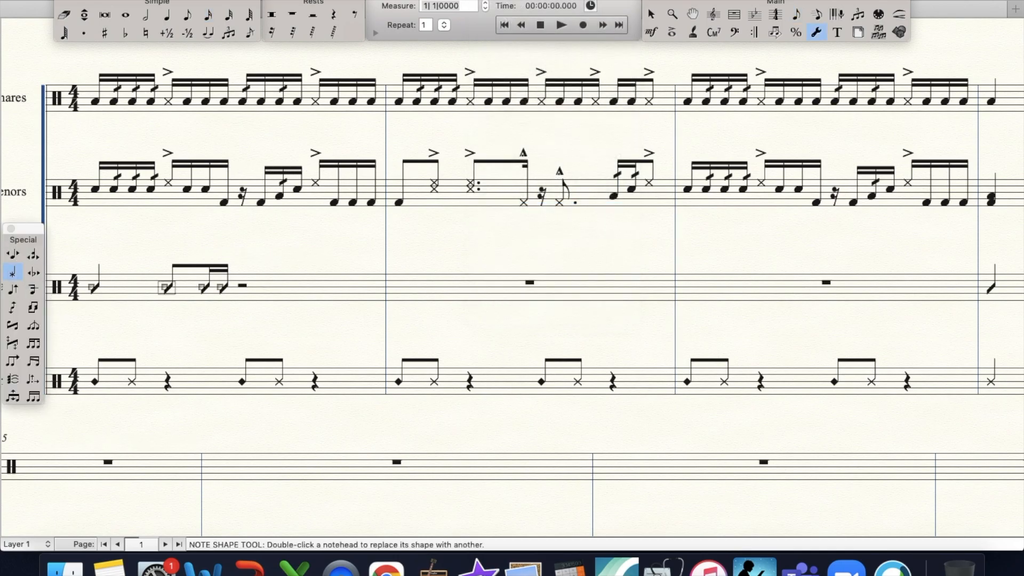
pyautogui.doubleClick(167, 288)
pyautogui.scroll(-6, 434, 226)
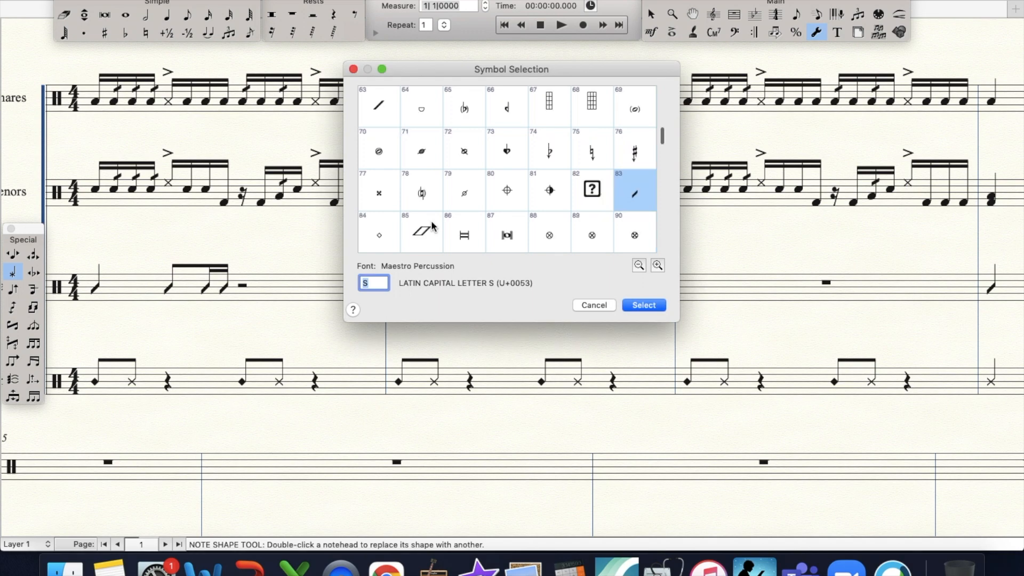
pyautogui.click(464, 233)
pyautogui.click(498, 238)
pyautogui.doubleClick(497, 243)
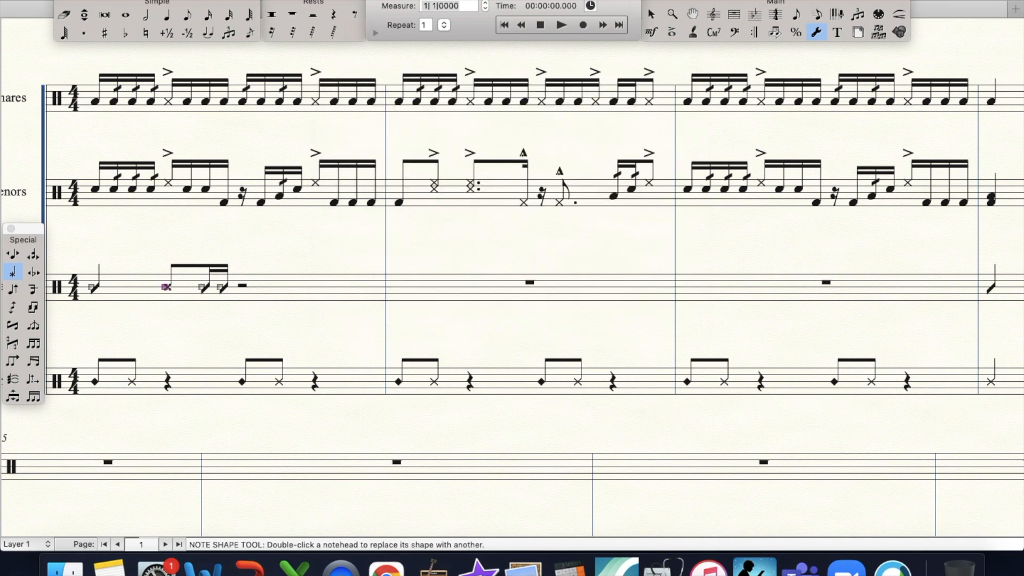
# - Fill beat 3 of the first Basses measure with a sixteenth rest and three sixteenths on the lowest bass drum
pyautogui.click(272, 32)
pyautogui.click(243, 287)
pyautogui.click(208, 14)
pyautogui.press('Up')
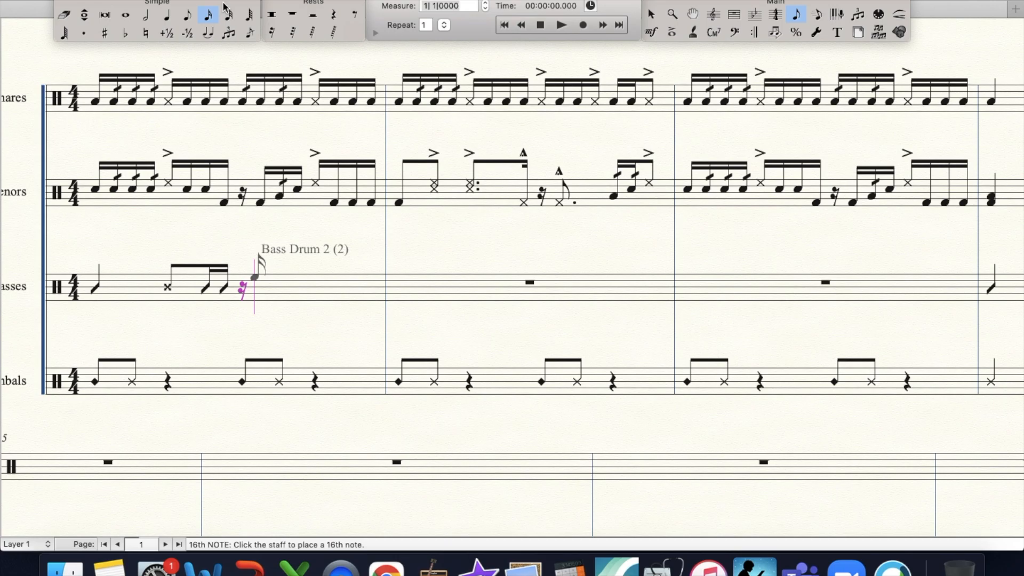
pyautogui.press('Down')
pyautogui.press('Down')
pyautogui.press('Down')
pyautogui.press('Down')
pyautogui.press('Up')
pyautogui.press('Return')
pyautogui.press('Return')
pyautogui.press('Return')
# - Fill beat 4 of the first Basses measure with two sixteenths one drum above the lowest and two Bass Drum 3 sixteenths
pyautogui.press('Up')
pyautogui.press('Return')
pyautogui.press('Return')
pyautogui.press('Up')
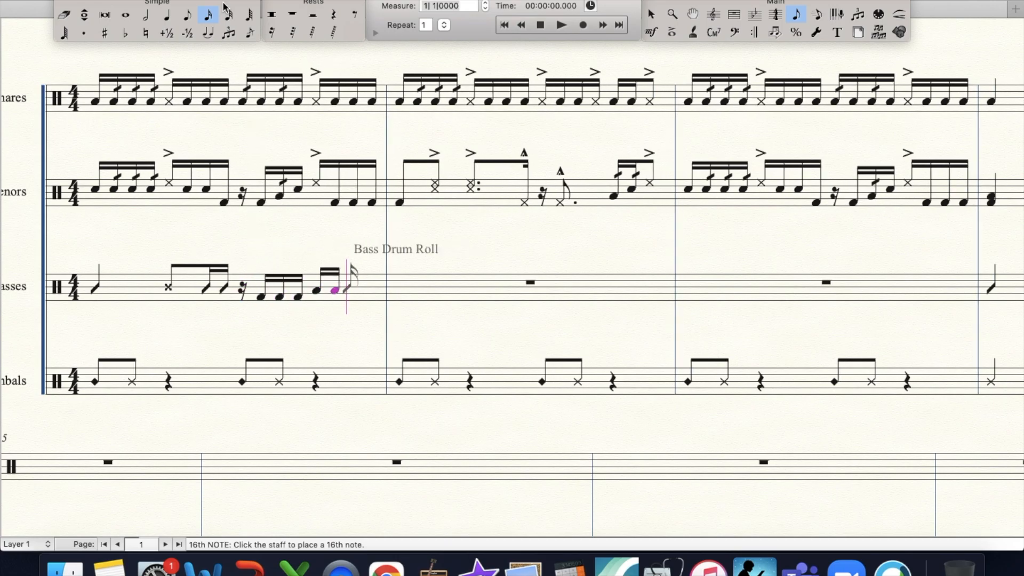
pyautogui.press('Return')
pyautogui.press('Return')
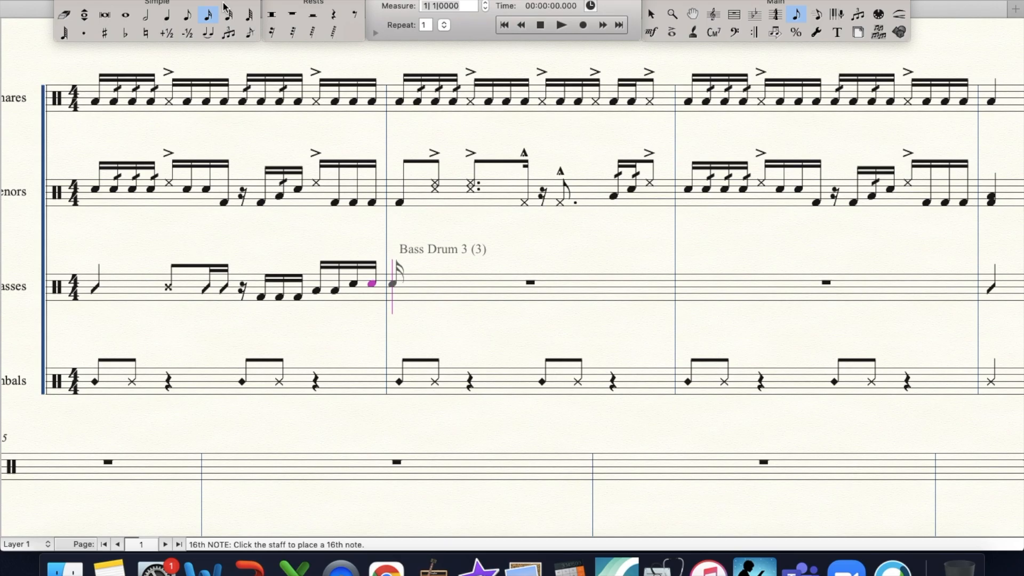
# - Fill beat 1 of the second Basses measure with two sixteenths and an eighth as Bass Drum Unison Hits
pyautogui.press('Down')
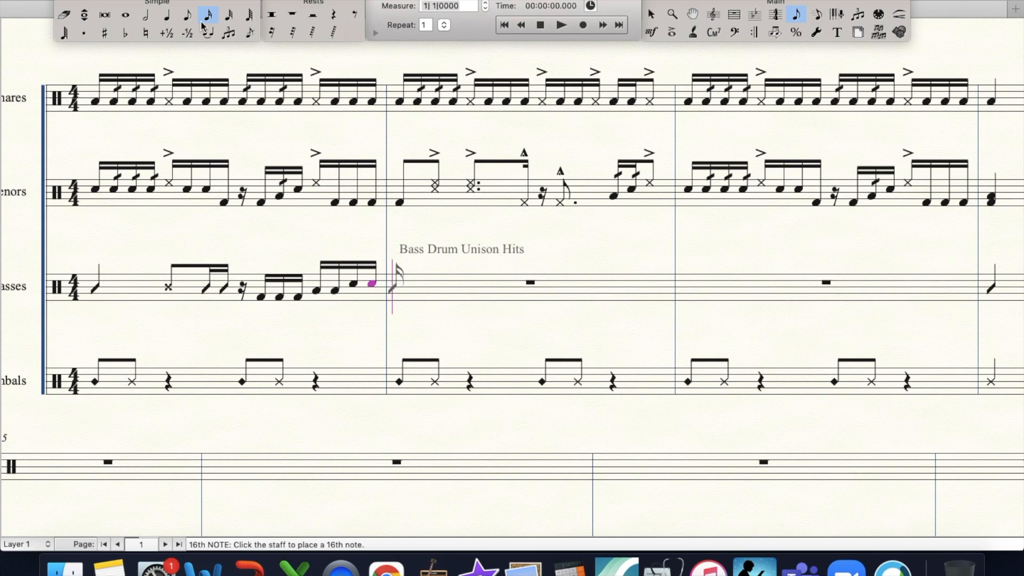
pyautogui.press('Return')
pyautogui.press('Return')
pyautogui.click(186, 19)
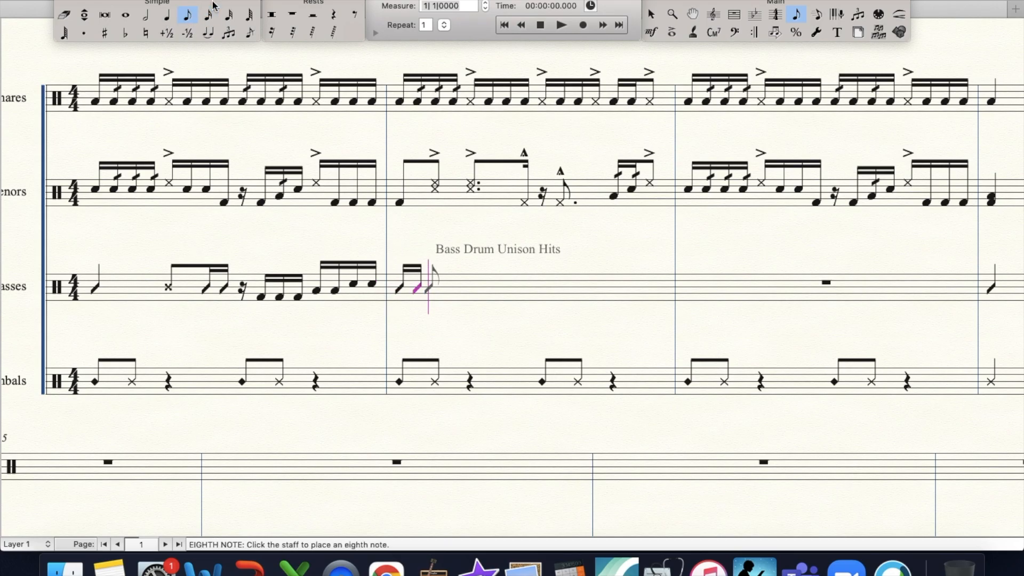
pyautogui.press('Return')
pyautogui.press('Return')
# - Fill beat 2 of the second Basses measure with a dotted-eighth and a sixteenth Bass Drum Unison Hit
pyautogui.press('.')
pyautogui.click(208, 15)
pyautogui.press('Return')
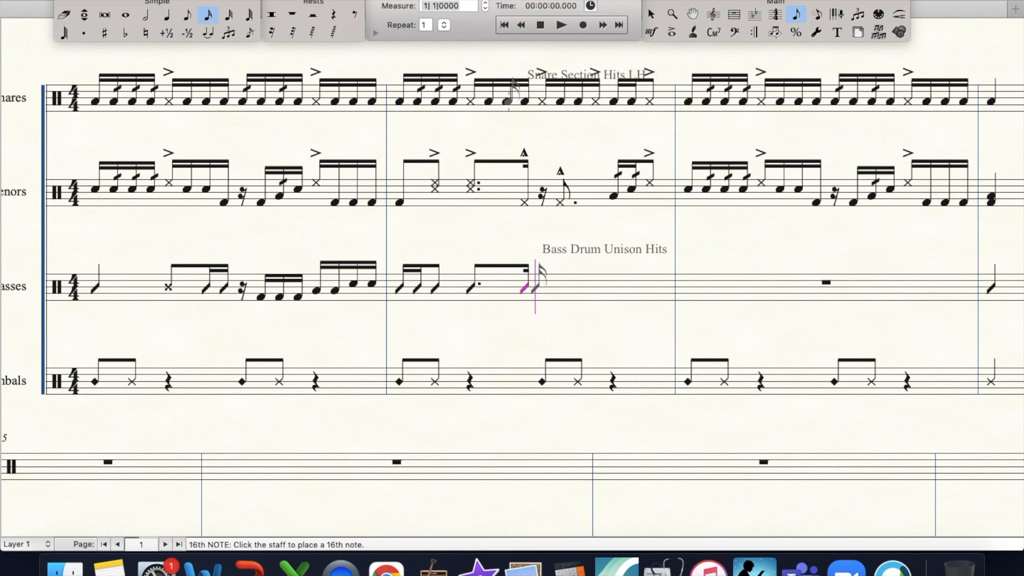
# - Fill beat 3 of the second Basses measure with a sixteenth rest, an eighth and a sixteenth on the highest bass drum
pyautogui.click(272, 33)
pyautogui.press('Return')
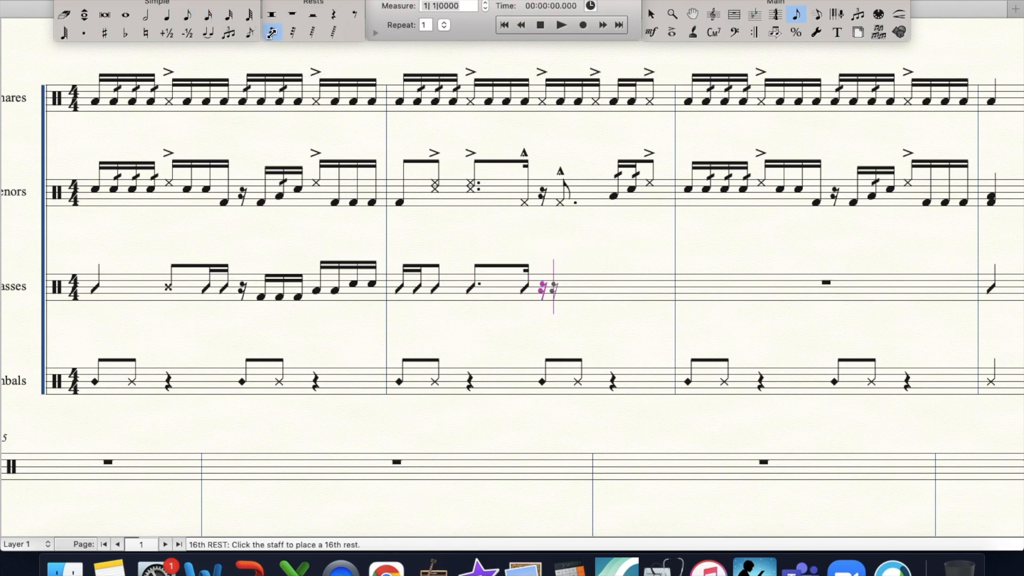
pyautogui.click(187, 15)
pyautogui.press('Return')
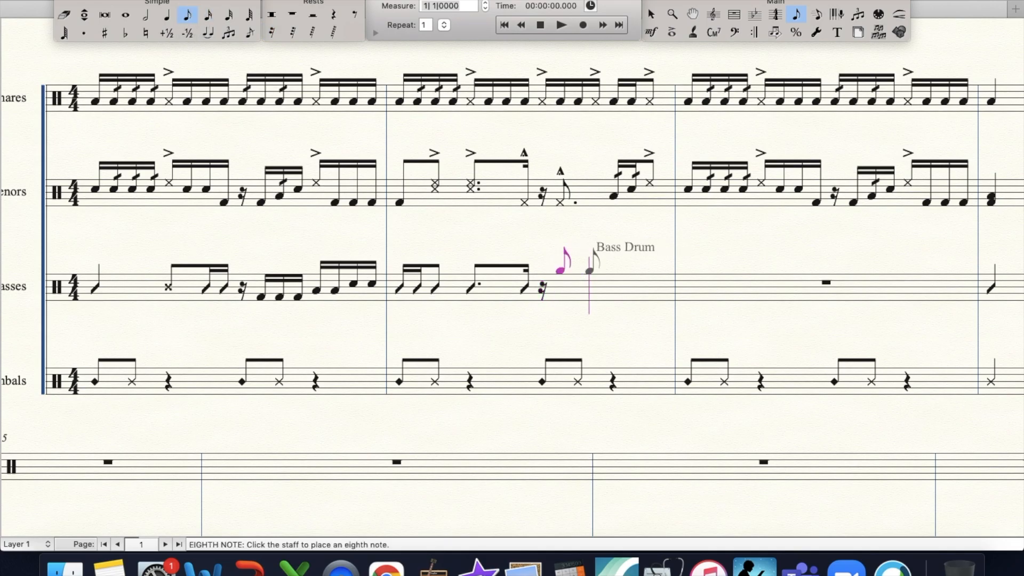
pyautogui.click(210, 14)
pyautogui.press('Return')
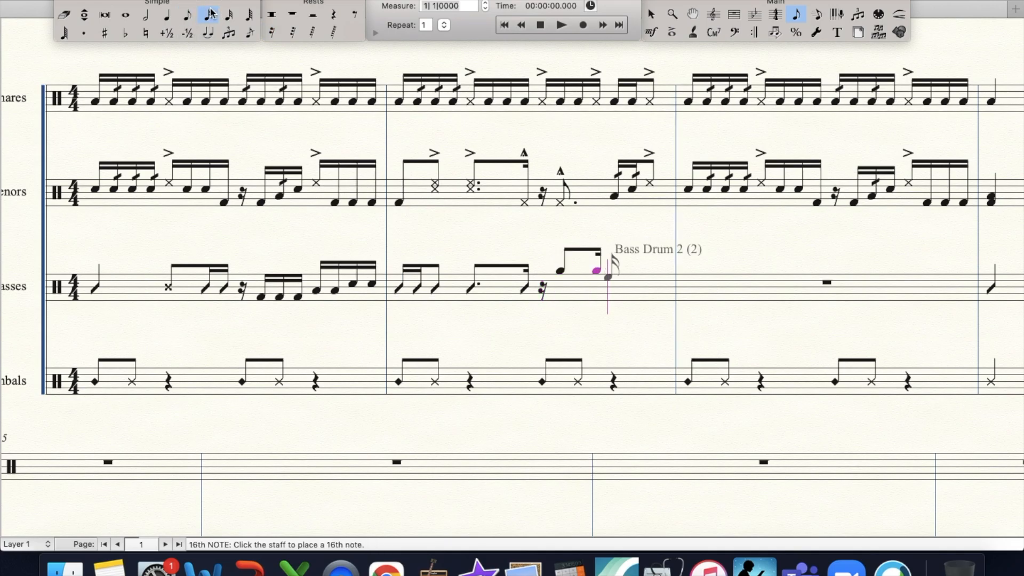
# - Fill beat 4 of the second Basses measure with two Bass Drum 2 and two Bass Drum 3 sixteenths
pyautogui.press('Return')
pyautogui.press('Return')
pyautogui.press('Down')
pyautogui.press('Down')
pyautogui.press('Return')
pyautogui.press('Return')
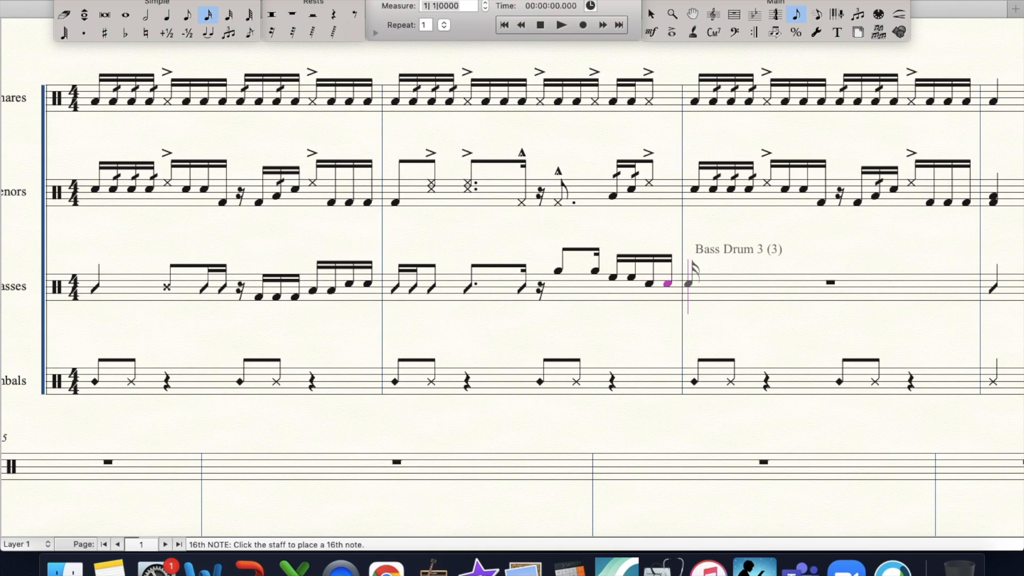
# - Copy the first Basses measure into the empty third Basses measure
pyautogui.click(734, 13)
pyautogui.click(198, 290)
pyautogui.moveTo(623, 288); pyautogui.dragTo(688, 288)
# - Examine the first Tenors measure up close, especially the sixteenth rest and the notes on beat 3
pyautogui.press('super+minus')
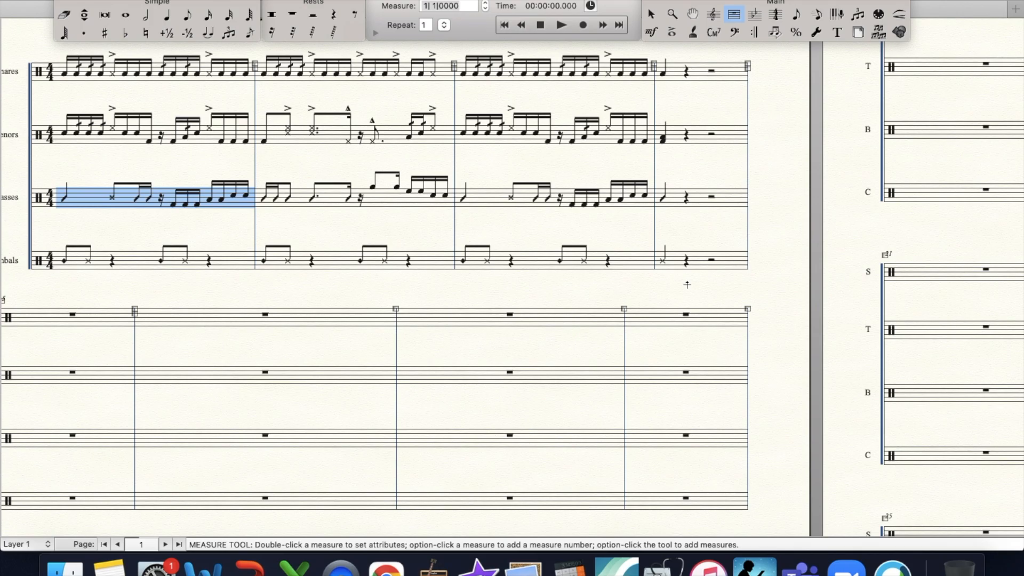
pyautogui.click(672, 32)
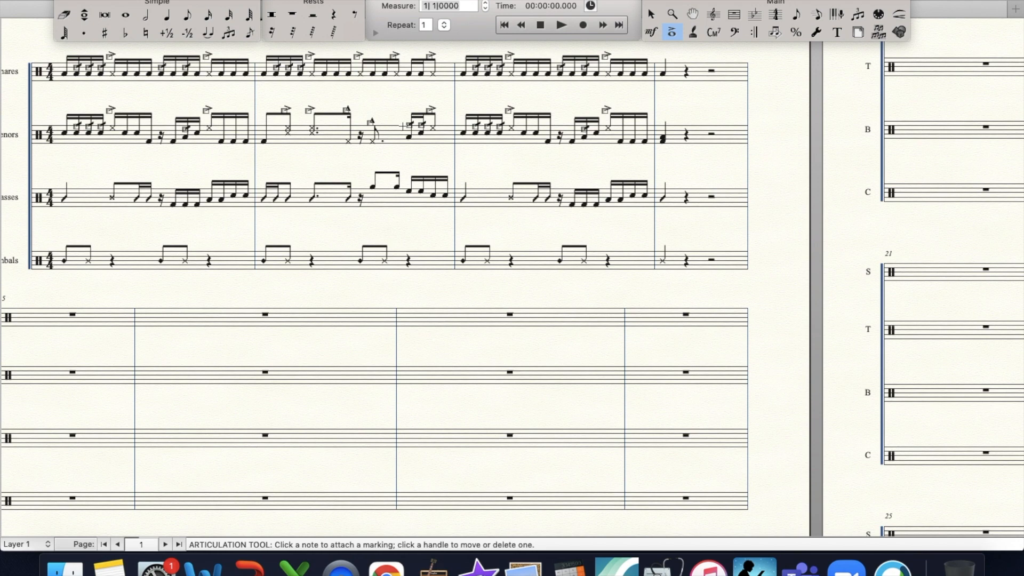
pyautogui.click(672, 14)
pyautogui.doubleClick(270, 190)
pyautogui.click(508, 280)
pyautogui.click(508, 280)
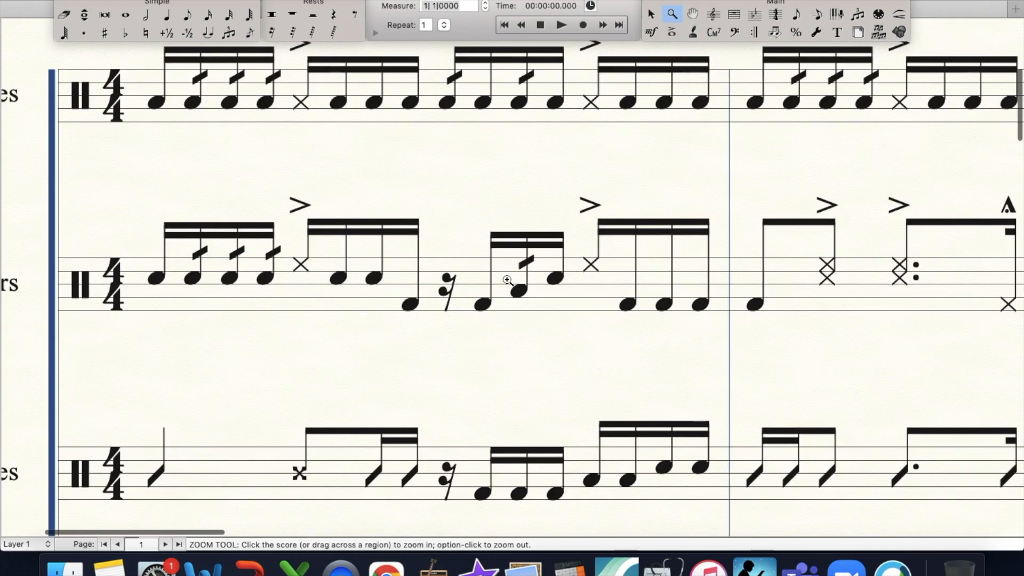
pyautogui.click(734, 14)
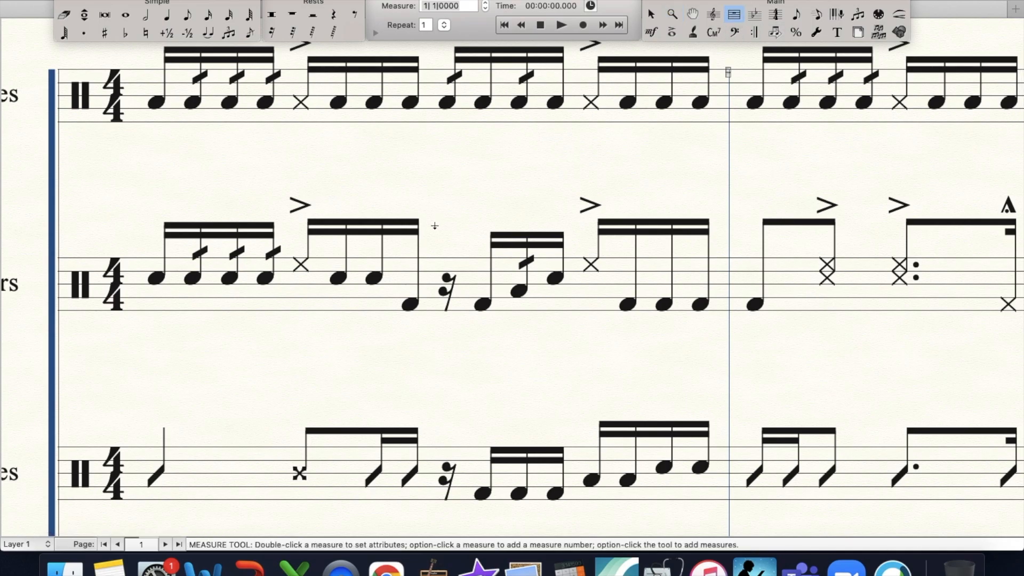
pyautogui.click(490, 291)
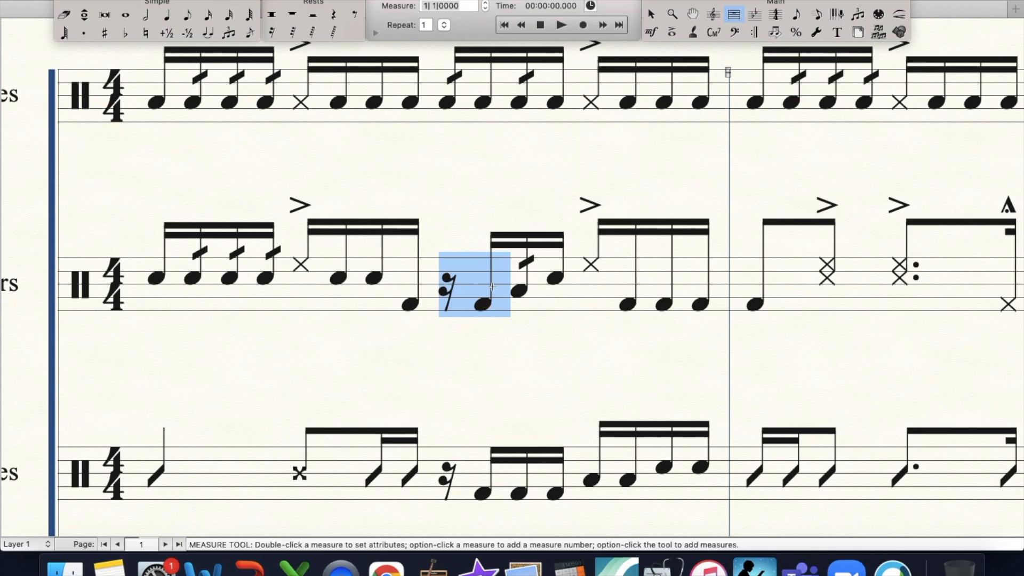
pyautogui.click(491, 233)
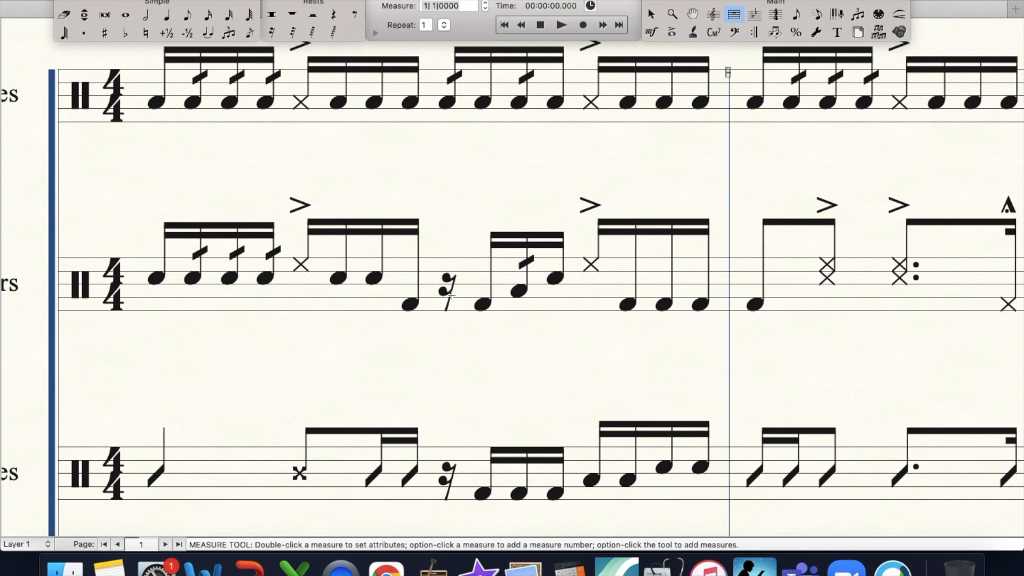
pyautogui.click(482, 307)
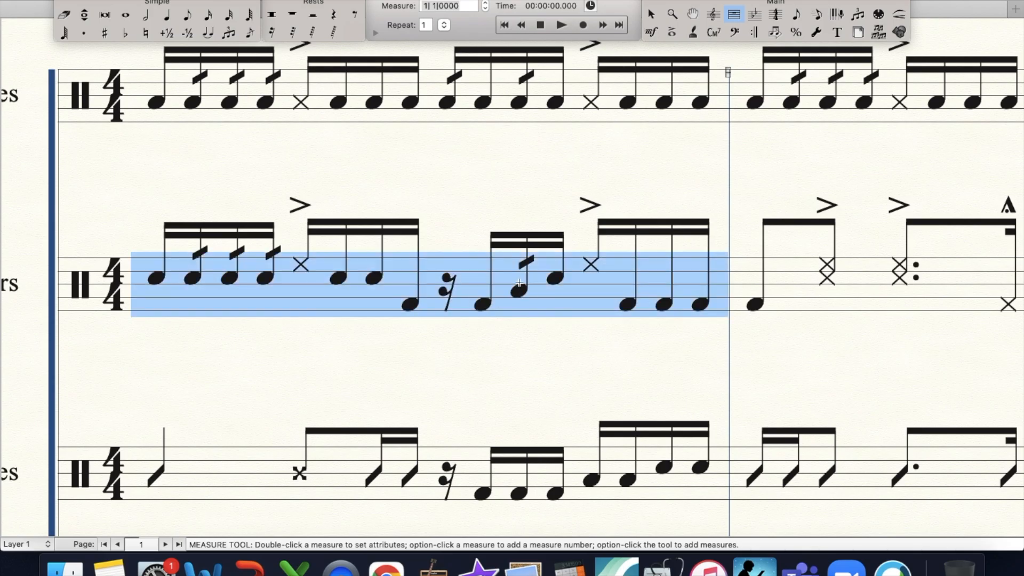
pyautogui.click(495, 215)
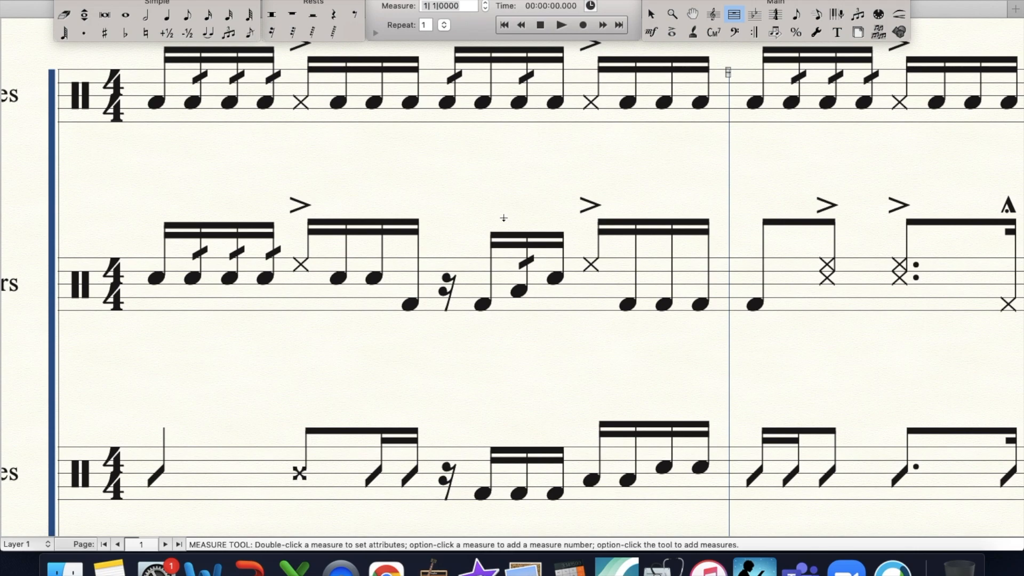
# - Look over the whole first system to compare the Snares, Tenors, Basses and Cymbals parts
pyautogui.press('super+minus')
pyautogui.press('super+minus')
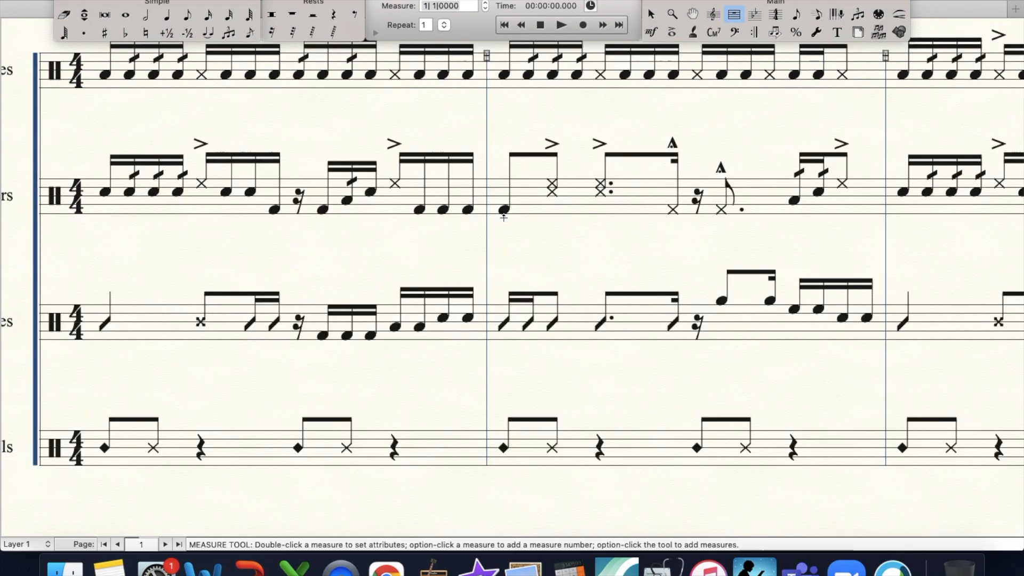
pyautogui.press('super+minus')
pyautogui.press('super+minus')
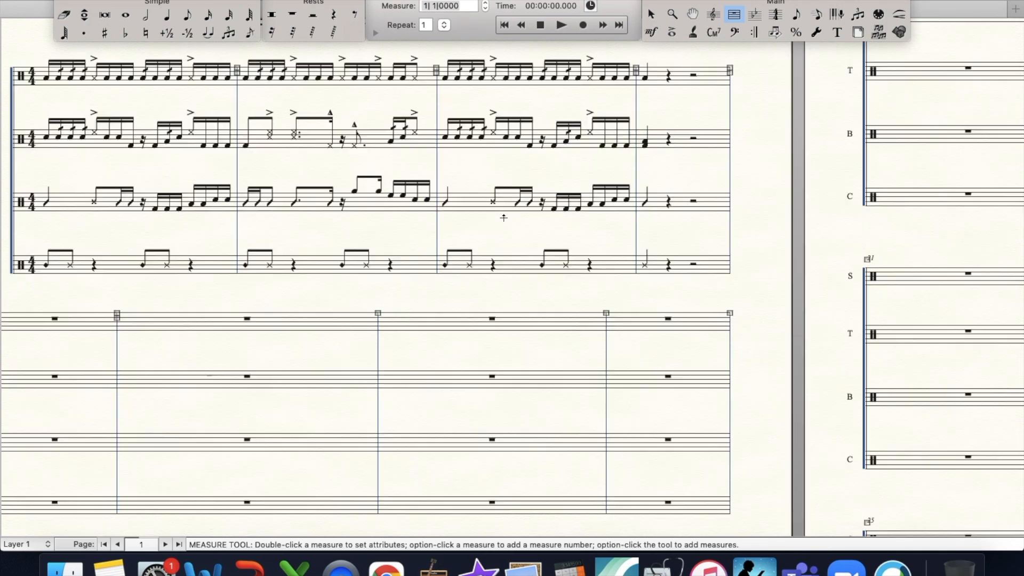
pyautogui.scroll(3, 504, 218)
pyautogui.hscroll(-2, 503, 218)
pyautogui.scroll(-3, 504, 217)
pyautogui.hscroll(1, 503, 218)
pyautogui.scroll(-3, 503, 218)
pyautogui.scroll(3, 503, 218)
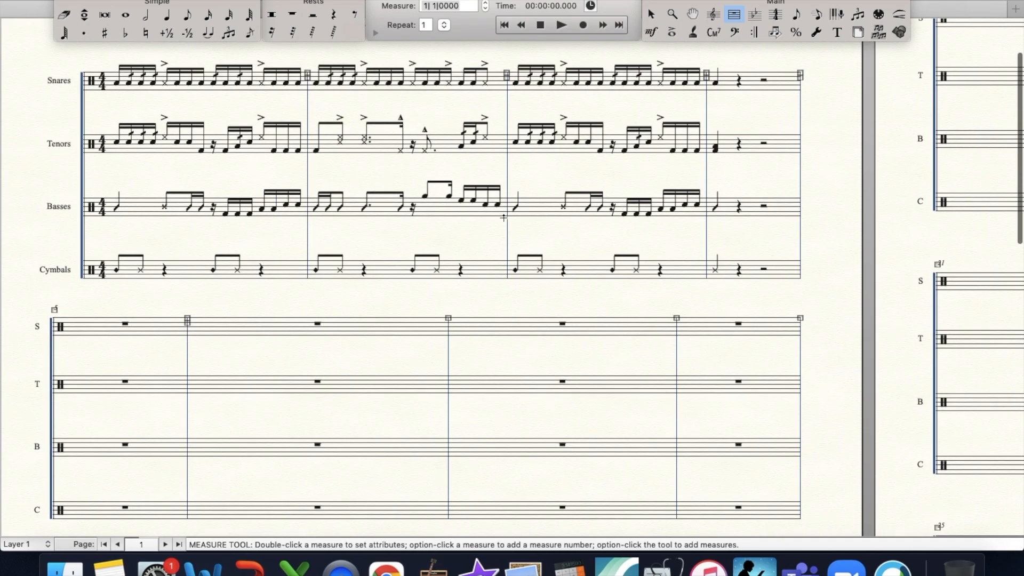